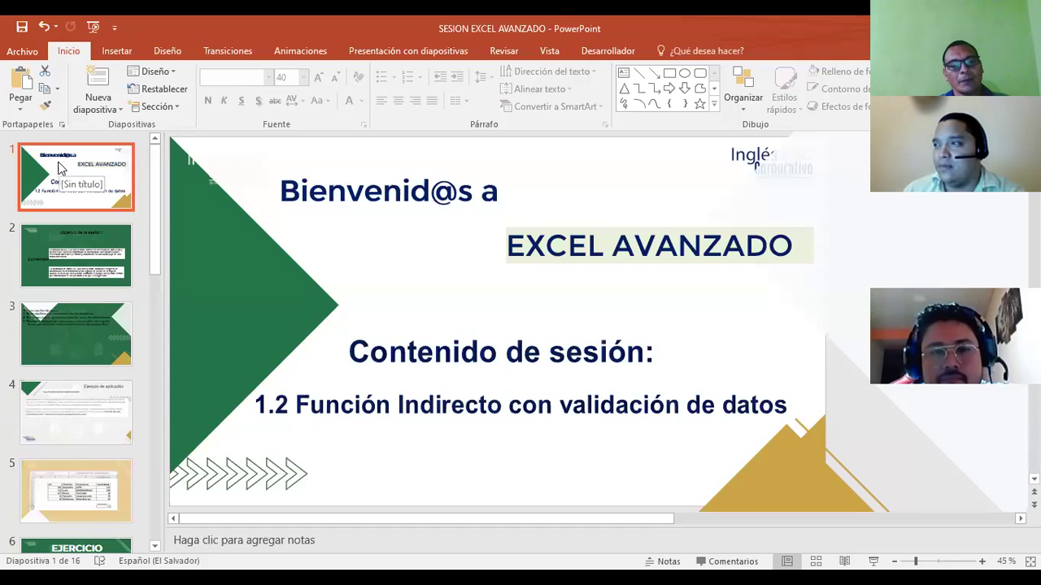
# Start the PowerPoint slideshow from slide 1 with F5
pyautogui.press('F5')
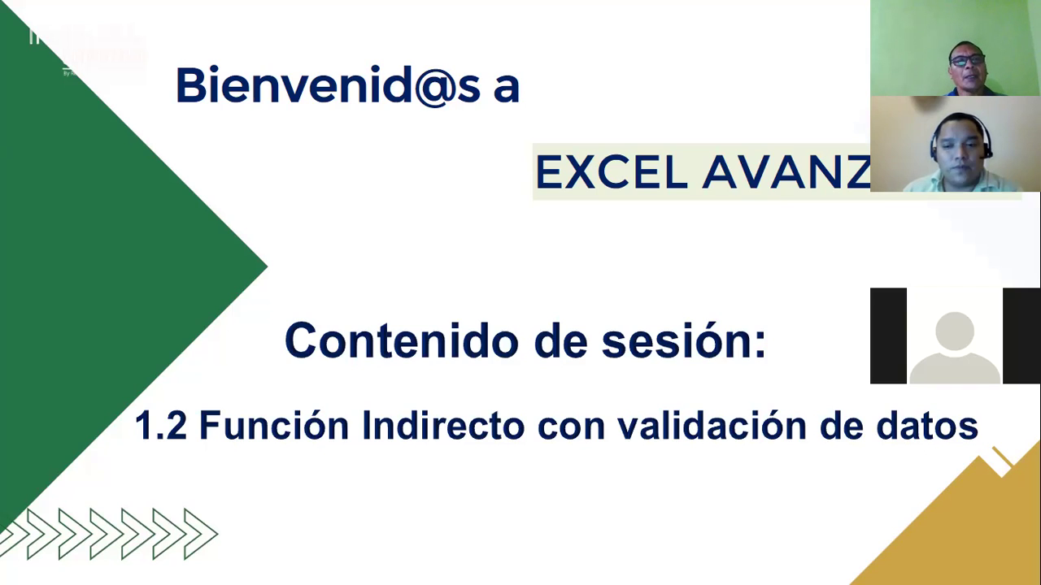
# Advance the slideshow to the Objetivo de la sesión slide
pyautogui.click(432, 259)
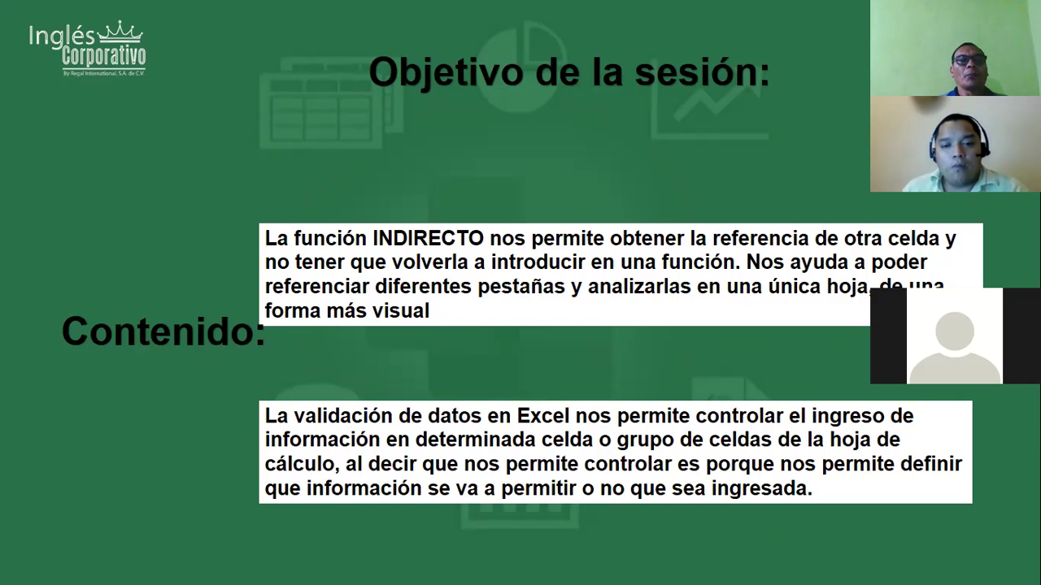
# Advance to the En esta sesión de clase slide outlining the session's three parts
pyautogui.click(603, 374)
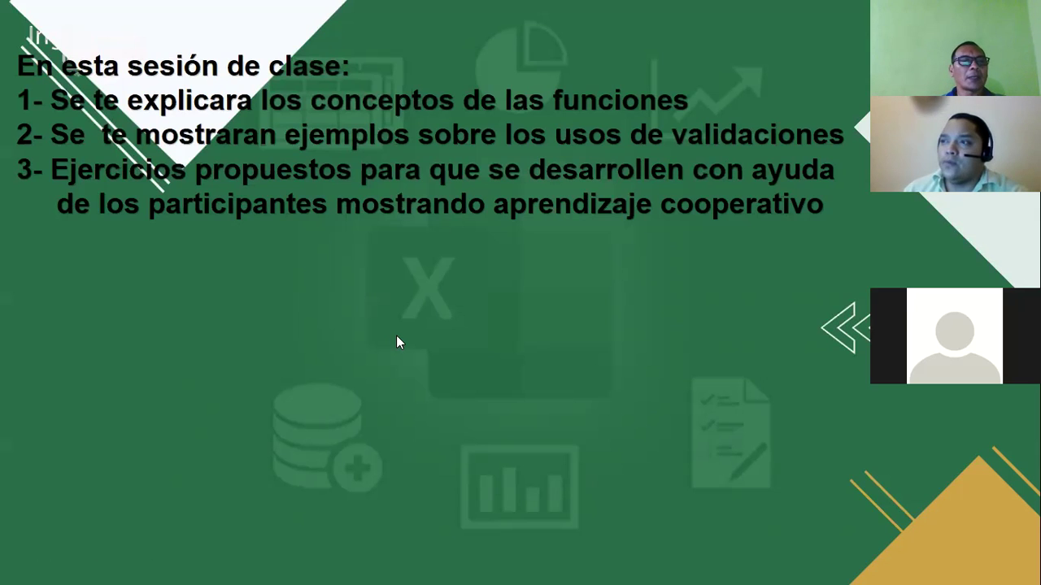
# Switch to the LISTAS workbook and clear the INDIRECTO(F3) formula from F12
pyautogui.hotkey('alt', 'Tab')
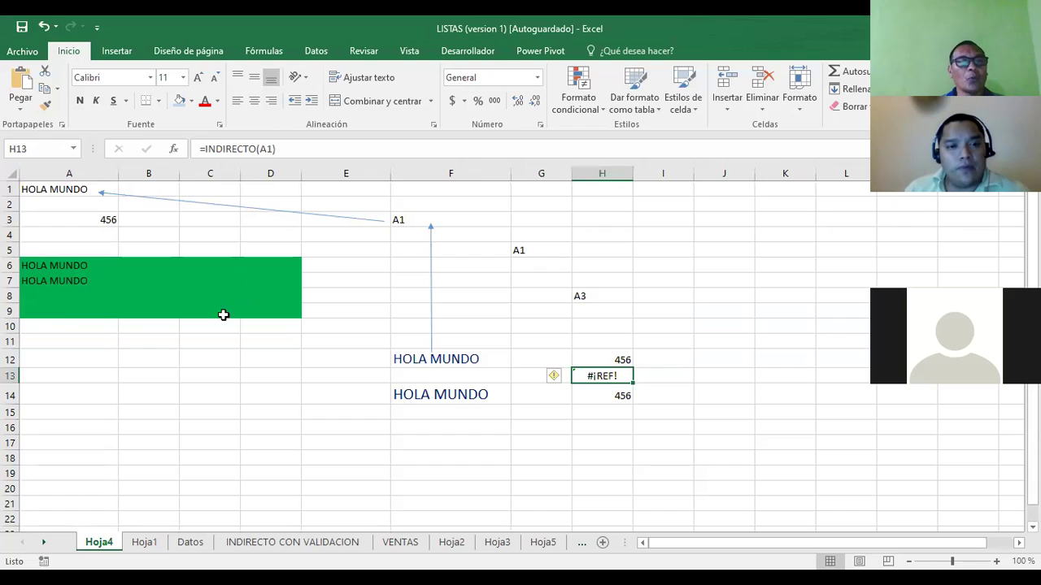
pyautogui.click(406, 360)
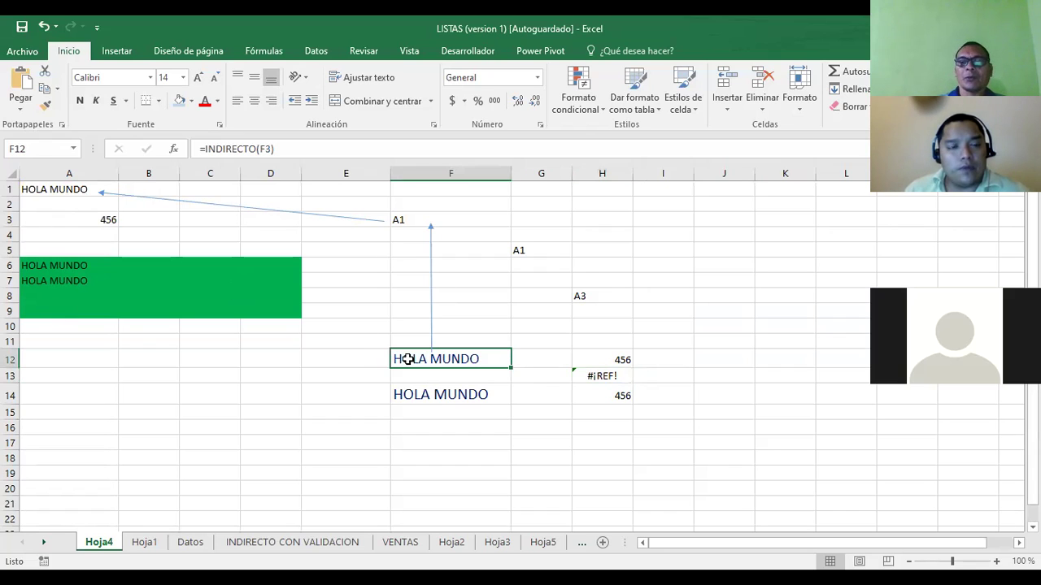
pyautogui.press('Delete')
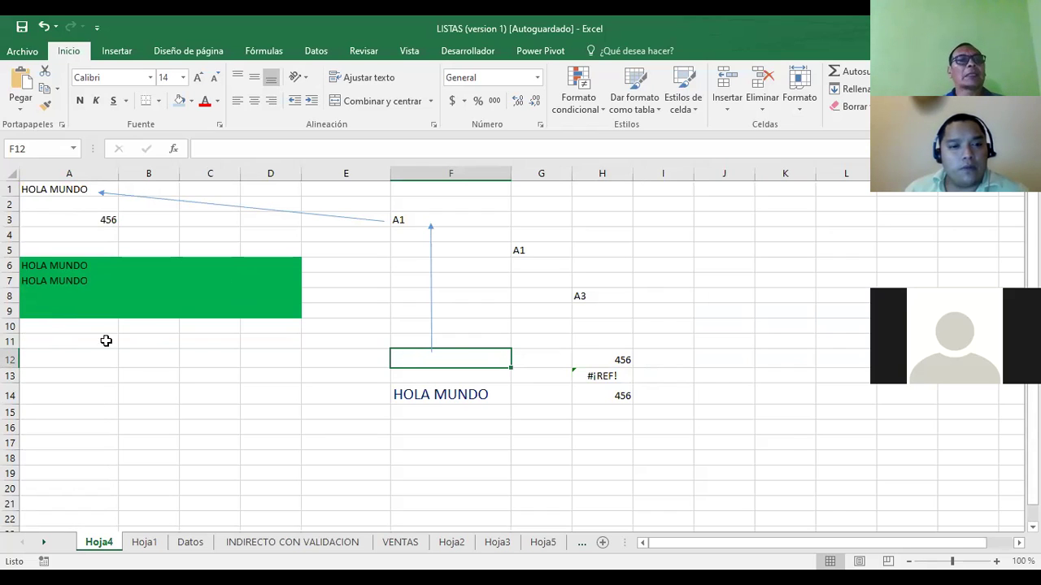
# Enter Carlos in A11 and type the reference text a11 in I6
pyautogui.click(78, 342)
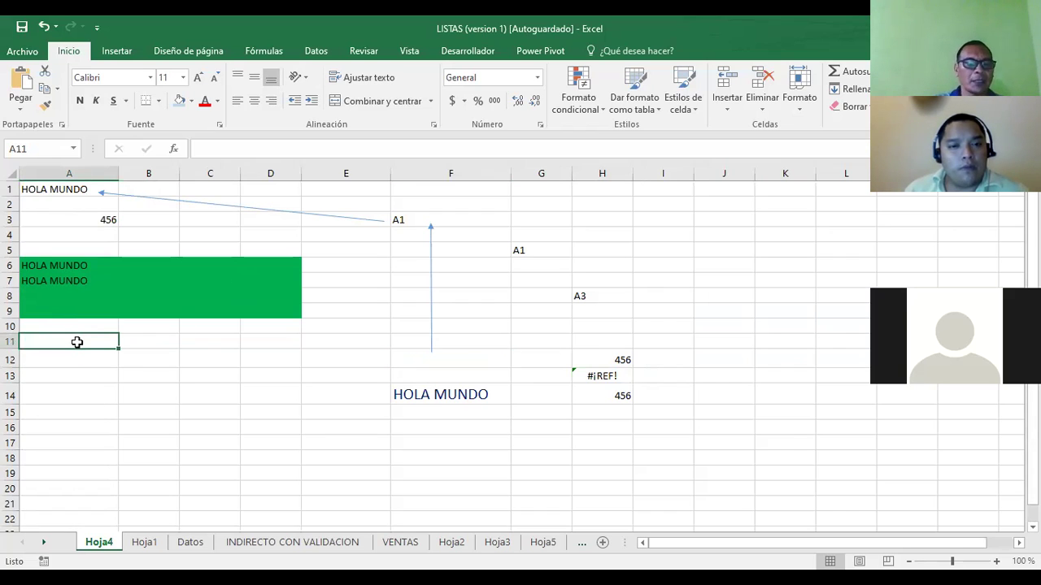
pyautogui.write('Carlos')
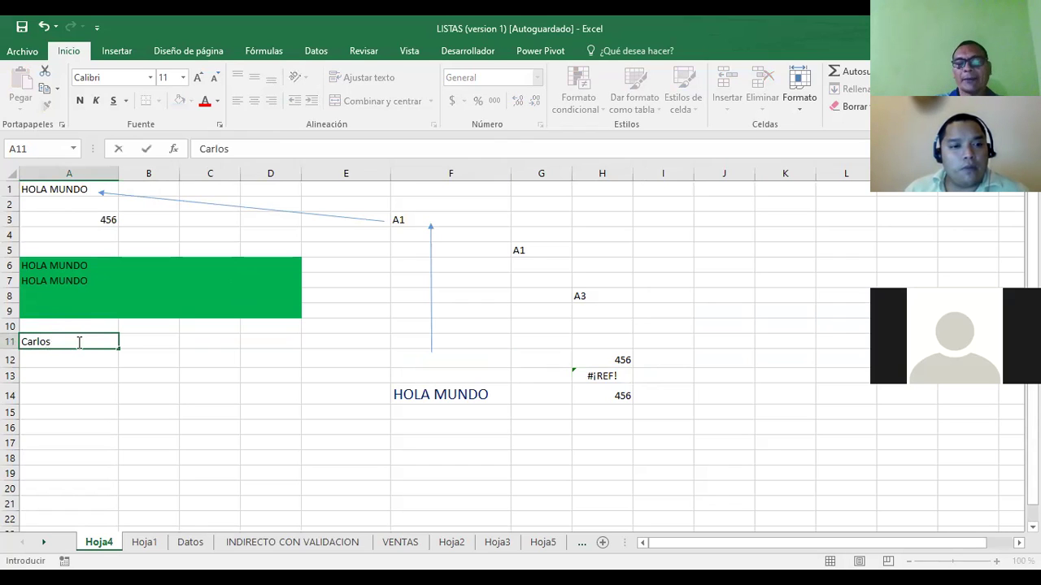
pyautogui.press('Return')
pyautogui.click(428, 373)
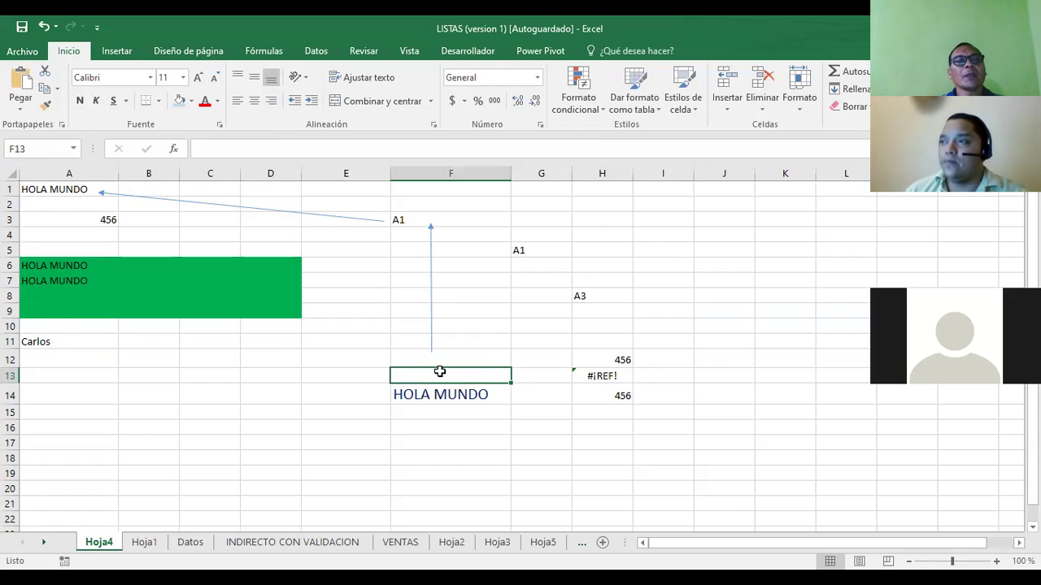
pyautogui.click(665, 267)
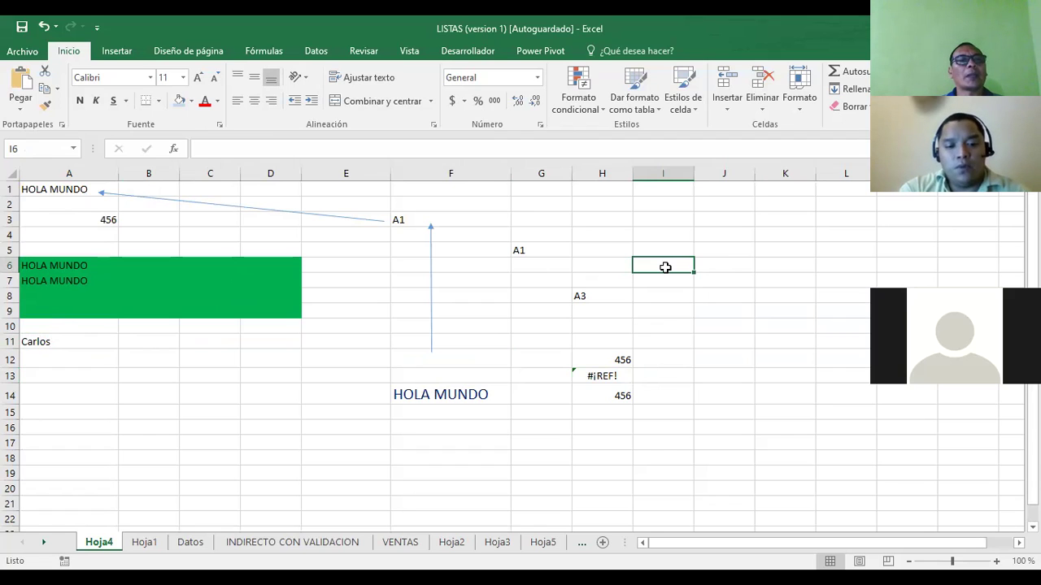
pyautogui.write('a11')
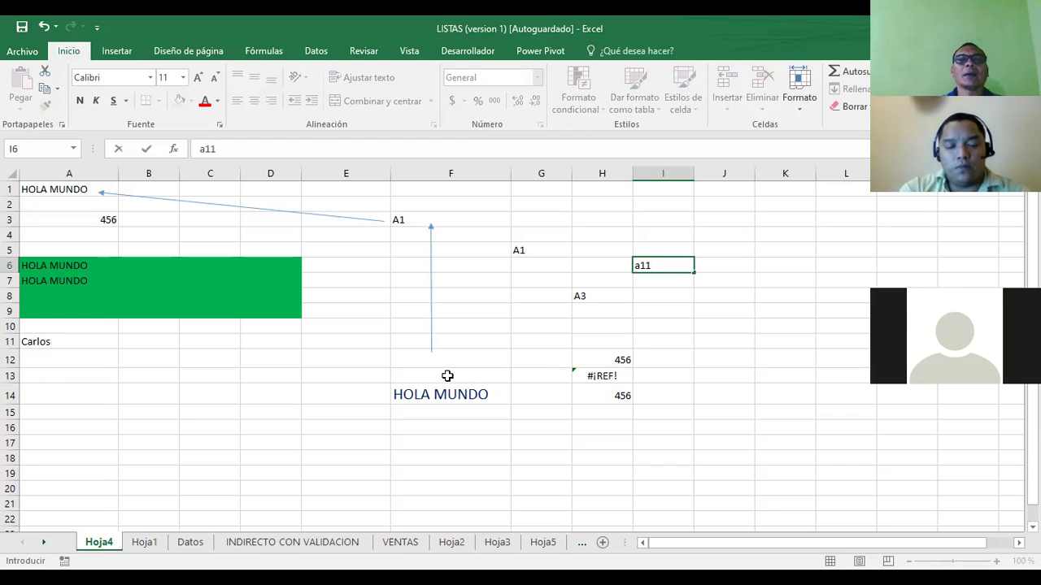
# Enter =INDIRECTO(I6) in F13 so it returns Carlos through the a11 reference
pyautogui.click(447, 375)
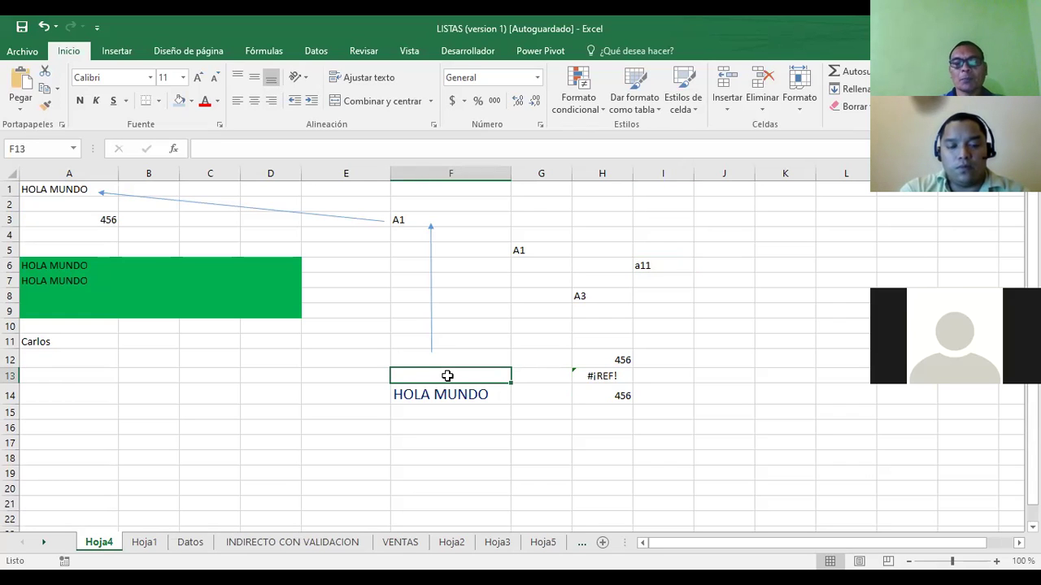
pyautogui.write('=')
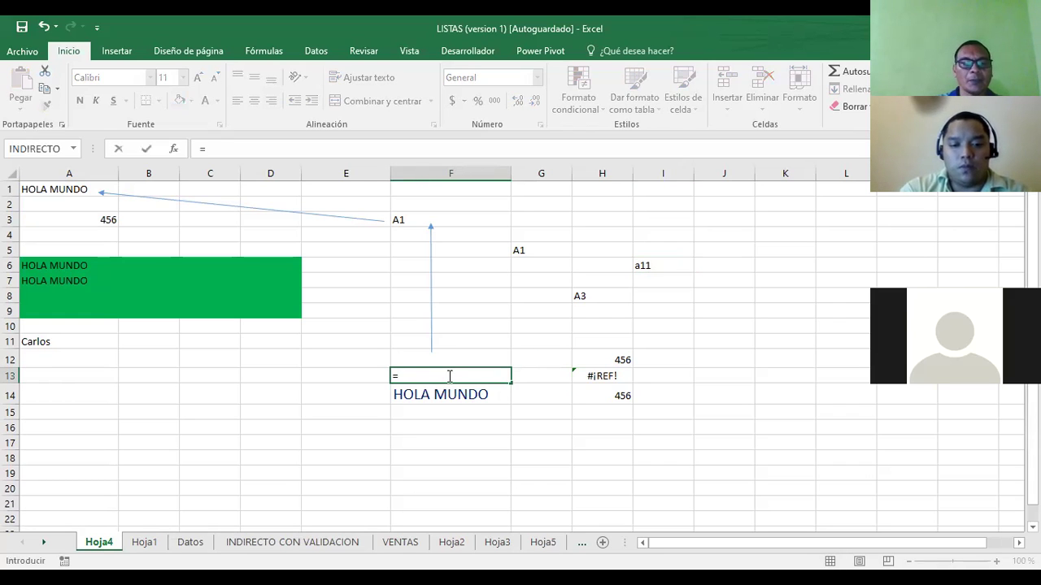
pyautogui.write('indirecto')
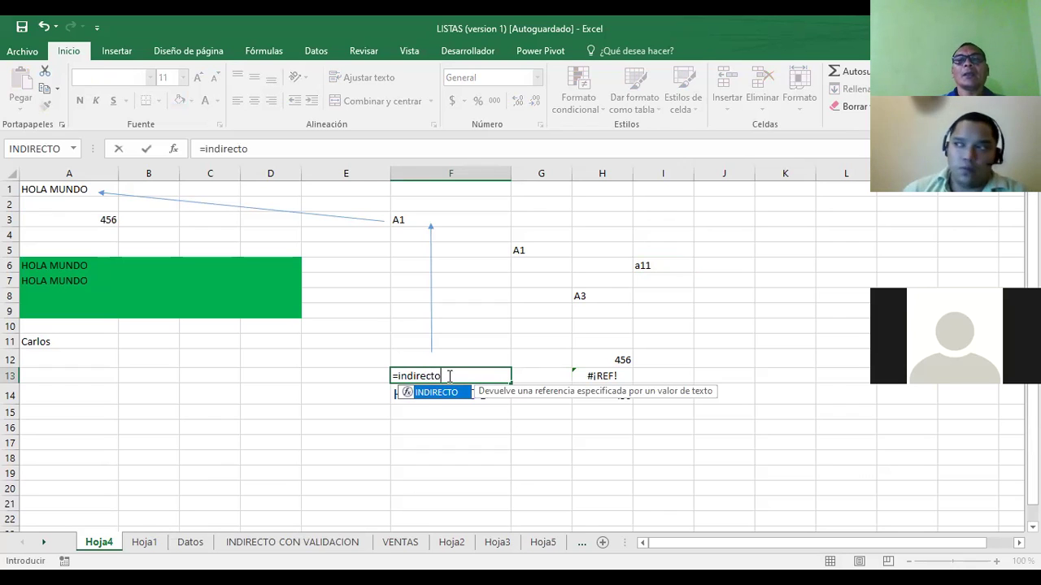
pyautogui.write('(')
pyautogui.click(651, 265)
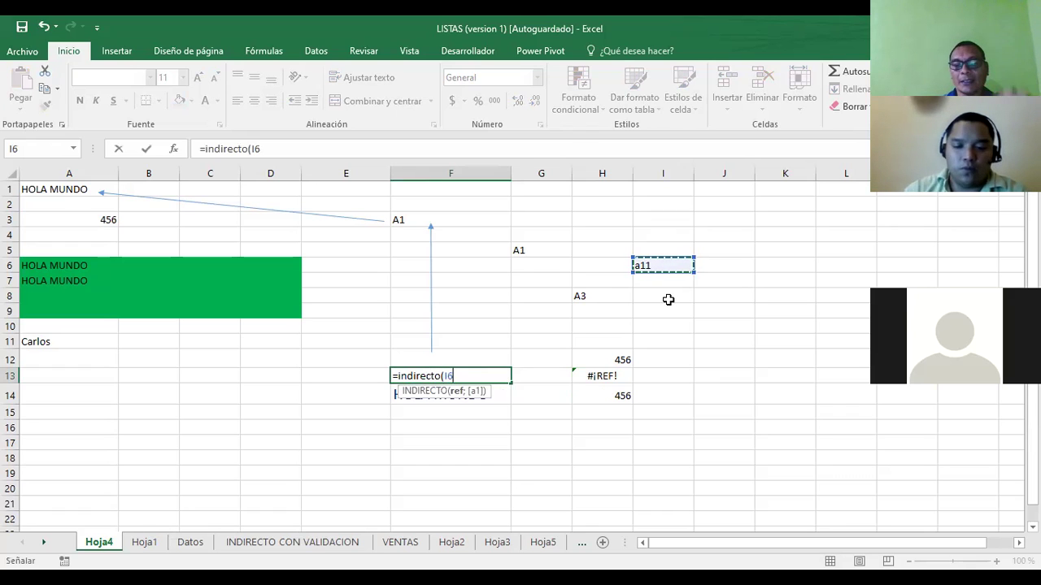
pyautogui.write(')')
pyautogui.press('Return')
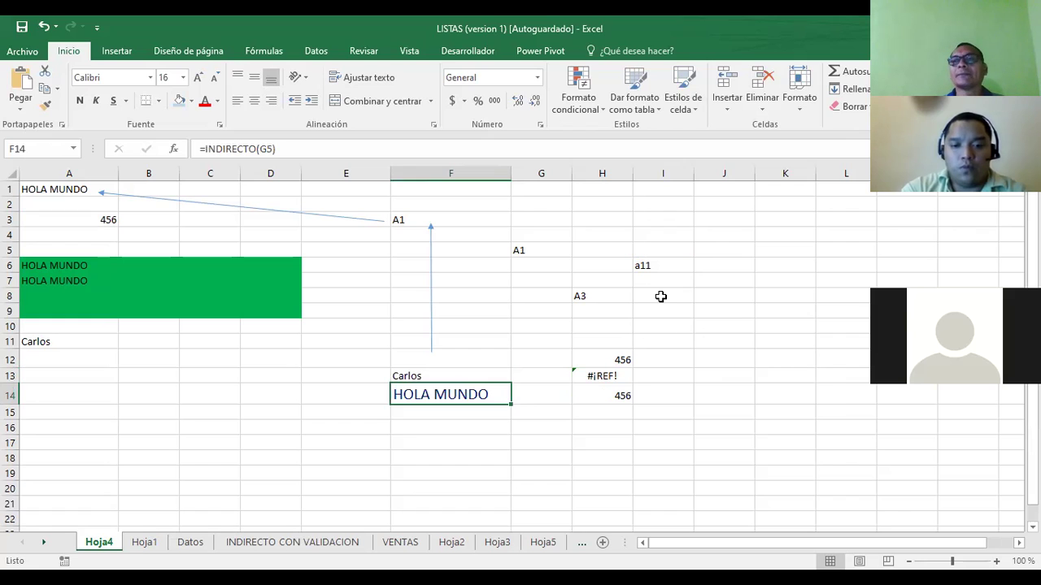
pyautogui.click(411, 375)
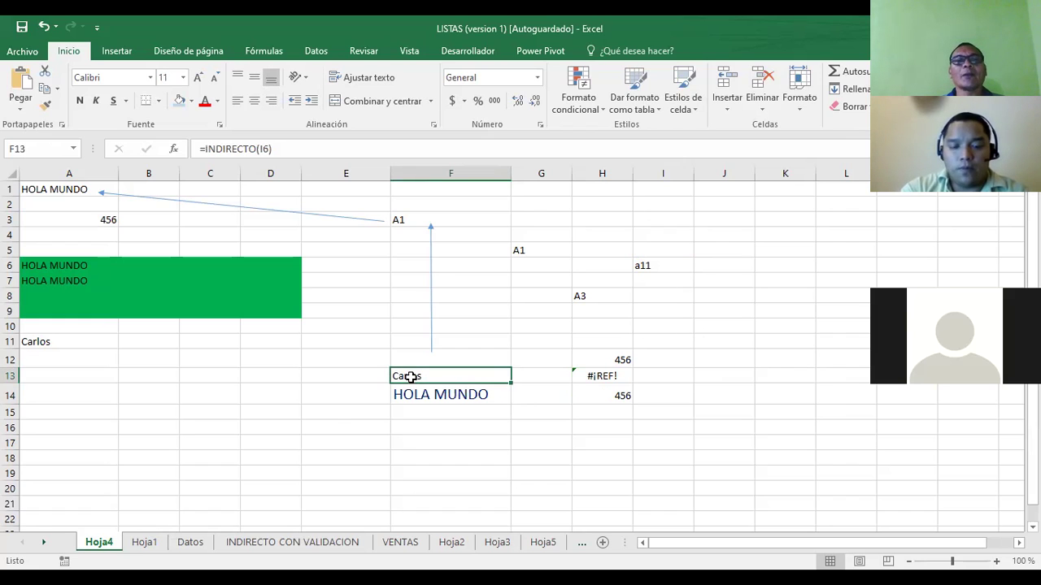
pyautogui.click(432, 227)
# Reposition the connector arrows to link F12 to a11 in I6 and a11 to Carlos
pyautogui.moveTo(432, 227)
pyautogui.mouseDown()
pyautogui.moveTo(571, 239)
pyautogui.moveTo(638, 274)
pyautogui.mouseUp()
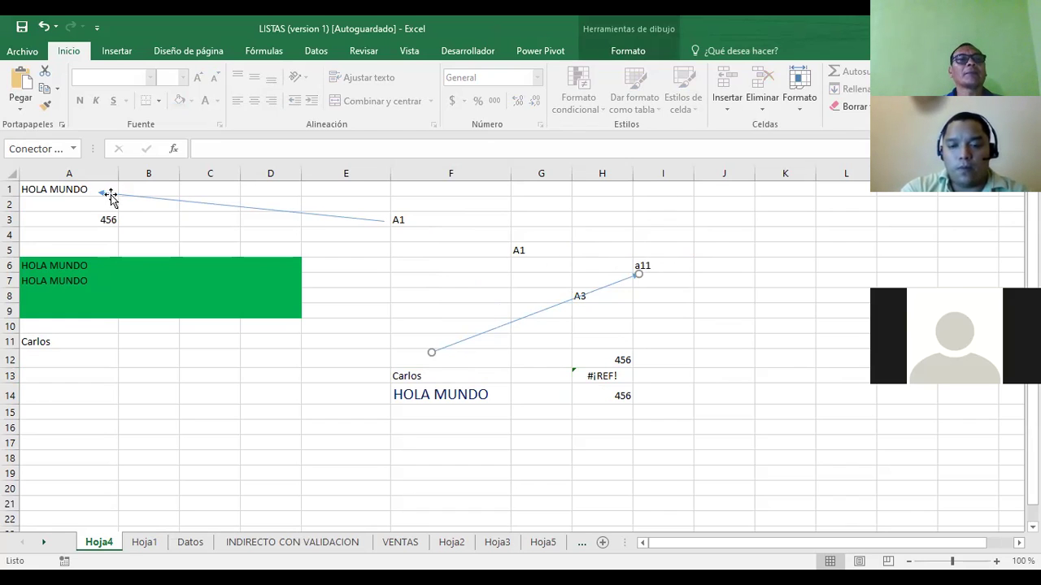
pyautogui.moveTo(105, 194); pyautogui.dragTo(68, 344)
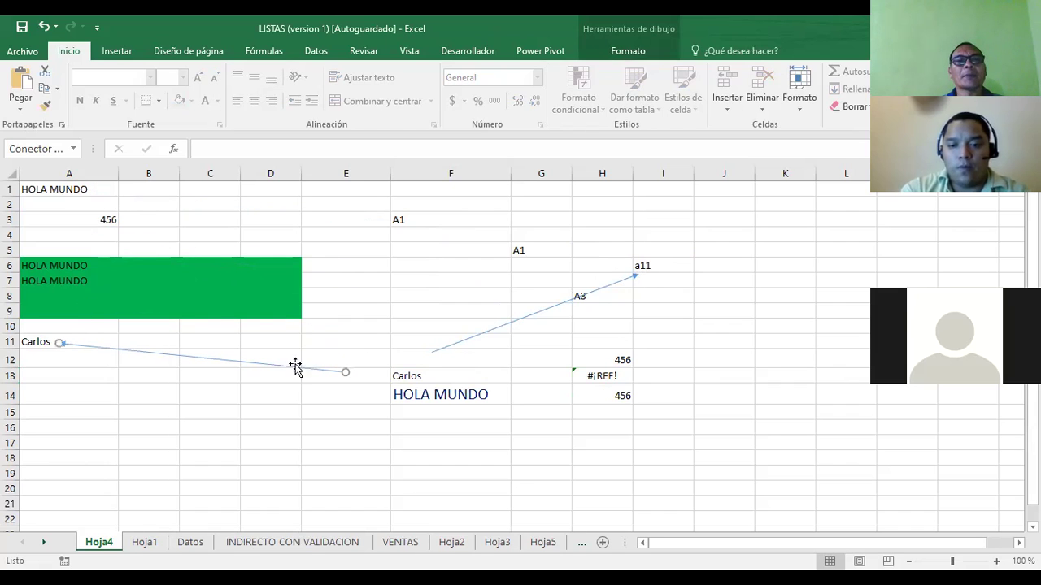
pyautogui.moveTo(343, 366); pyautogui.dragTo(636, 268)
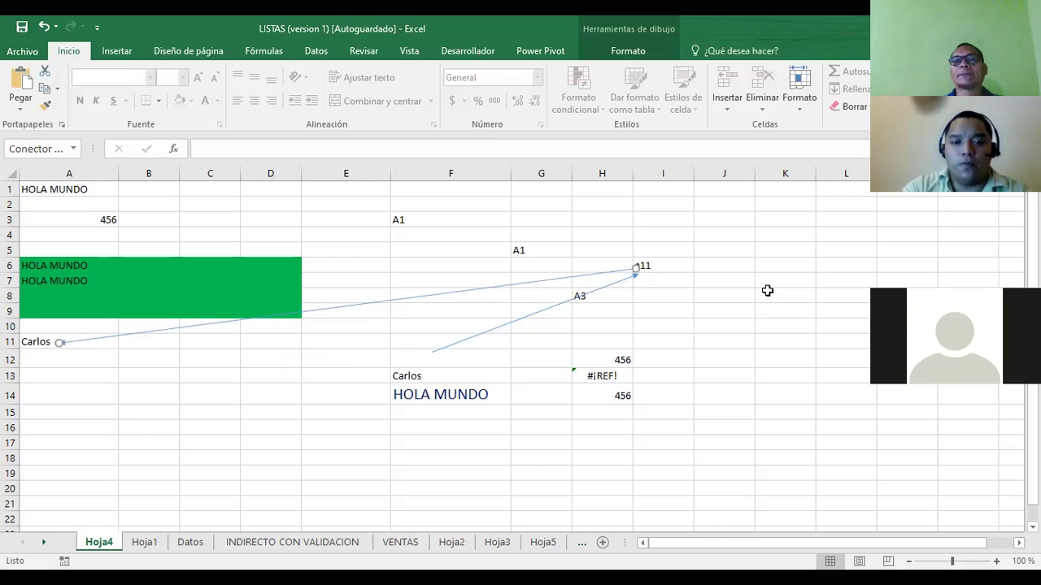
# Replace A1's HOLA MUNDO text with hola..
pyautogui.click(47, 268)
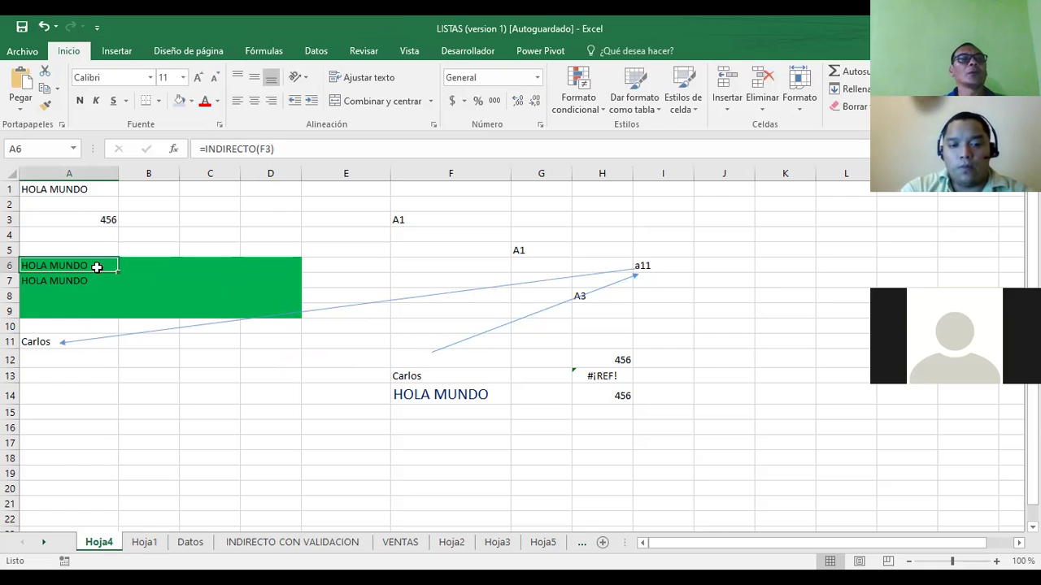
pyautogui.click(57, 186)
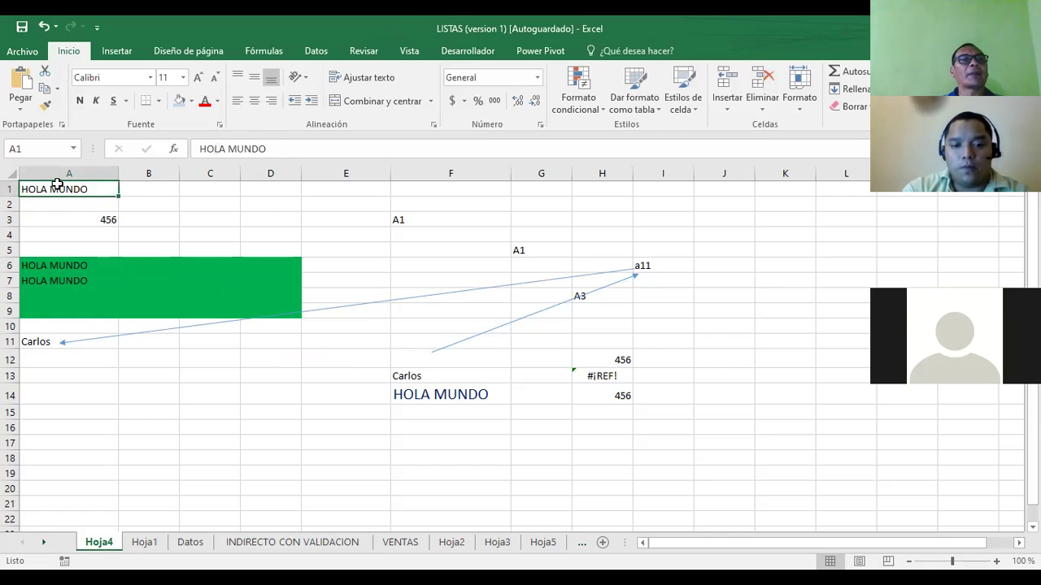
pyautogui.write('hola...')
pyautogui.press('Return')
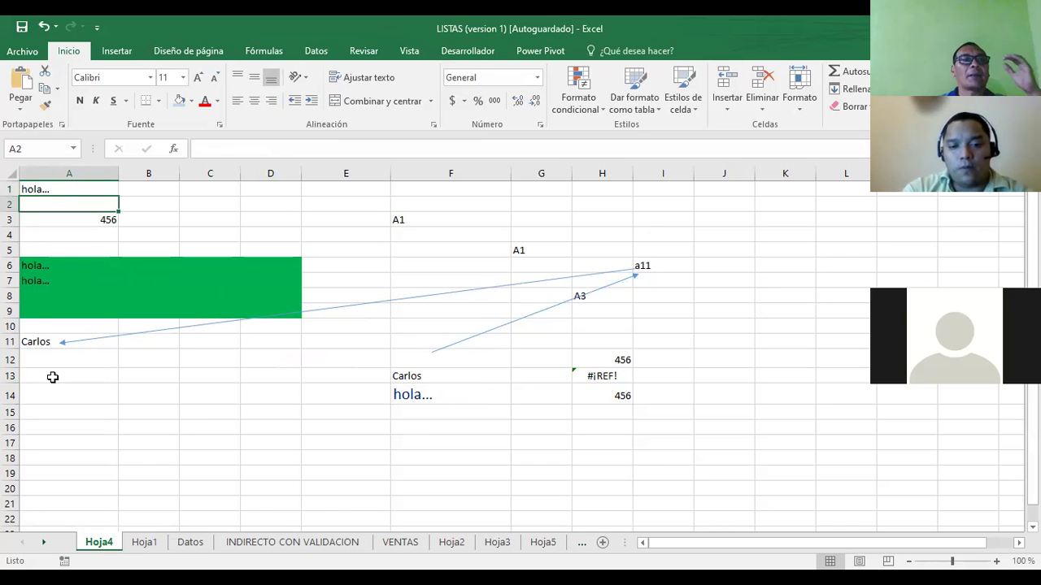
# Verify the INDIRECTO formulas in A6, A7 and F14 now show hola..., then view 456 in A3
pyautogui.click(45, 268)
pyautogui.click(49, 281)
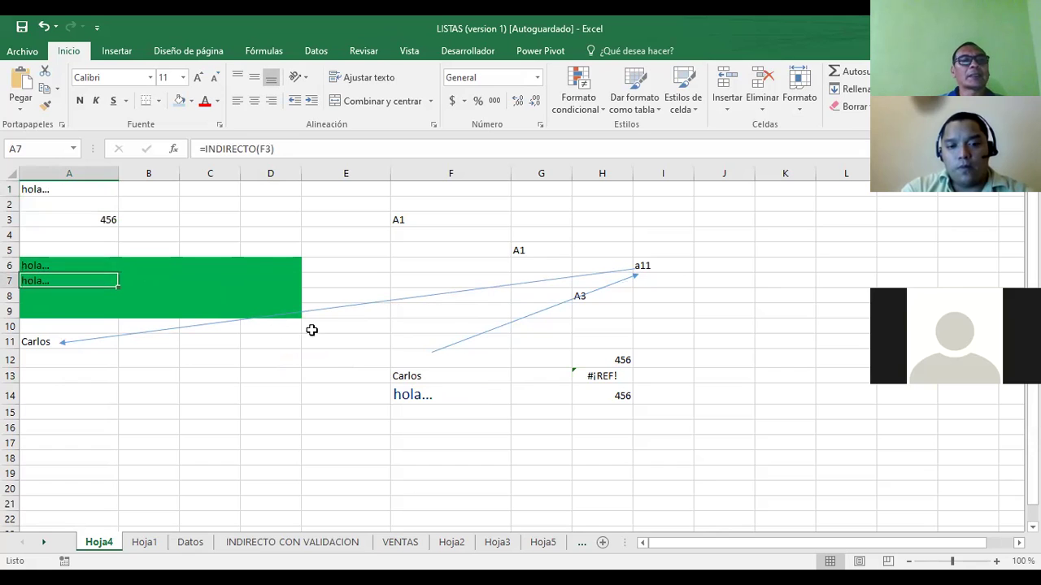
pyautogui.click(411, 393)
pyautogui.click(31, 263)
pyautogui.click(40, 281)
pyautogui.click(417, 396)
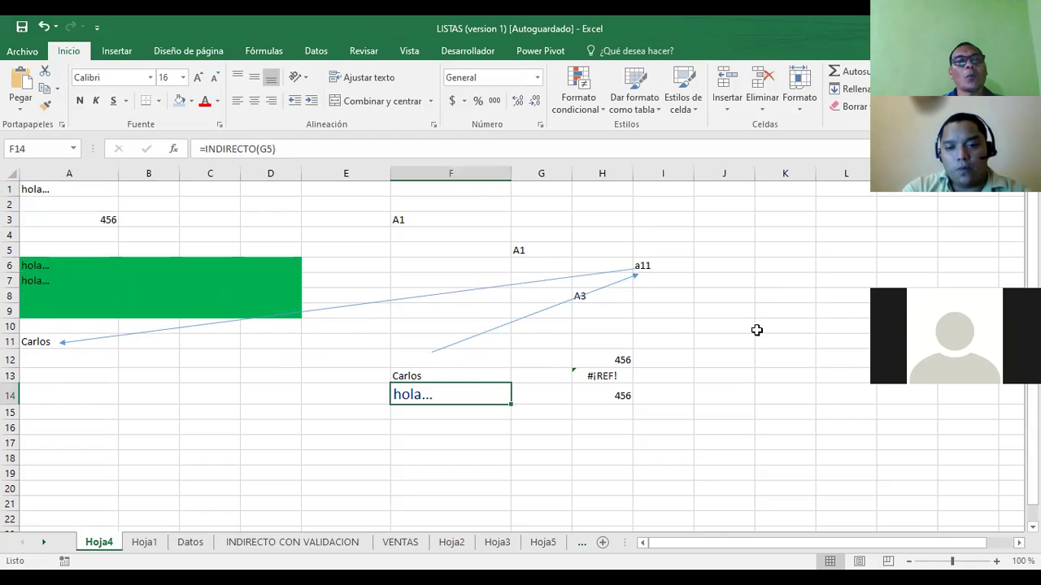
pyautogui.click(733, 316)
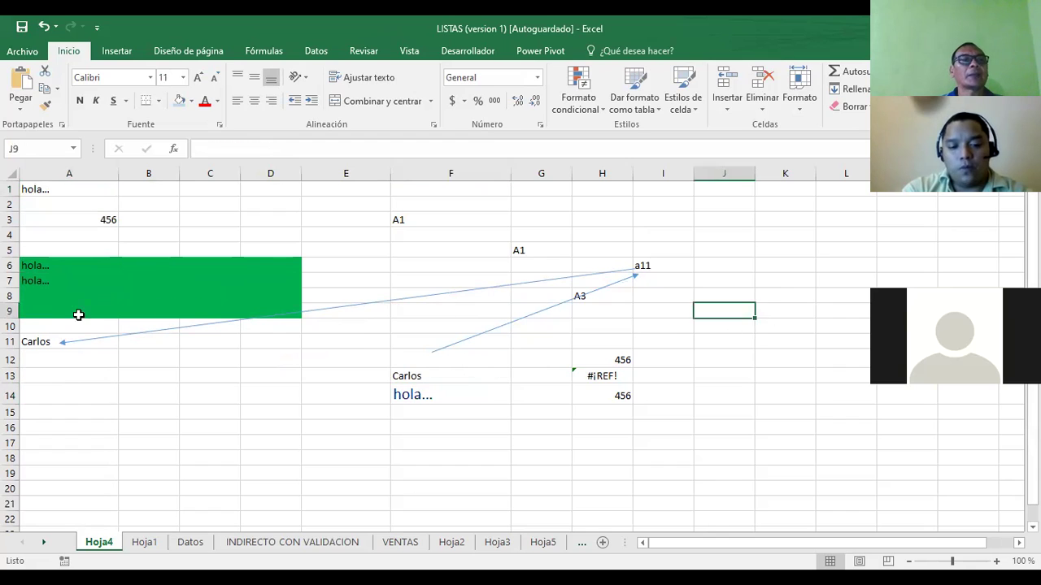
pyautogui.click(86, 224)
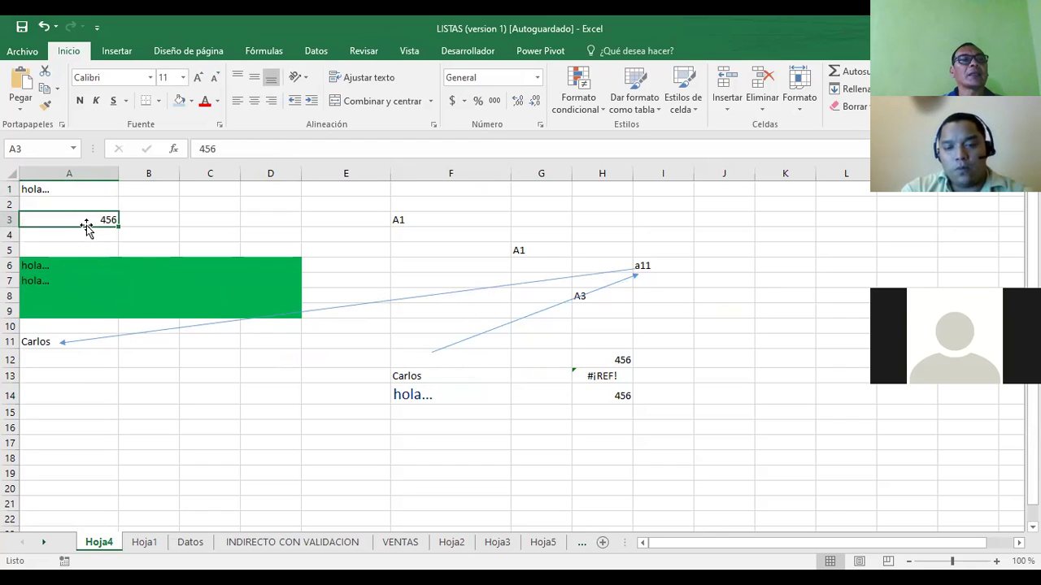
# Enter =INDIRECTO(A3) in J5 and inspect the resulting #¡REF! error
pyautogui.click(731, 248)
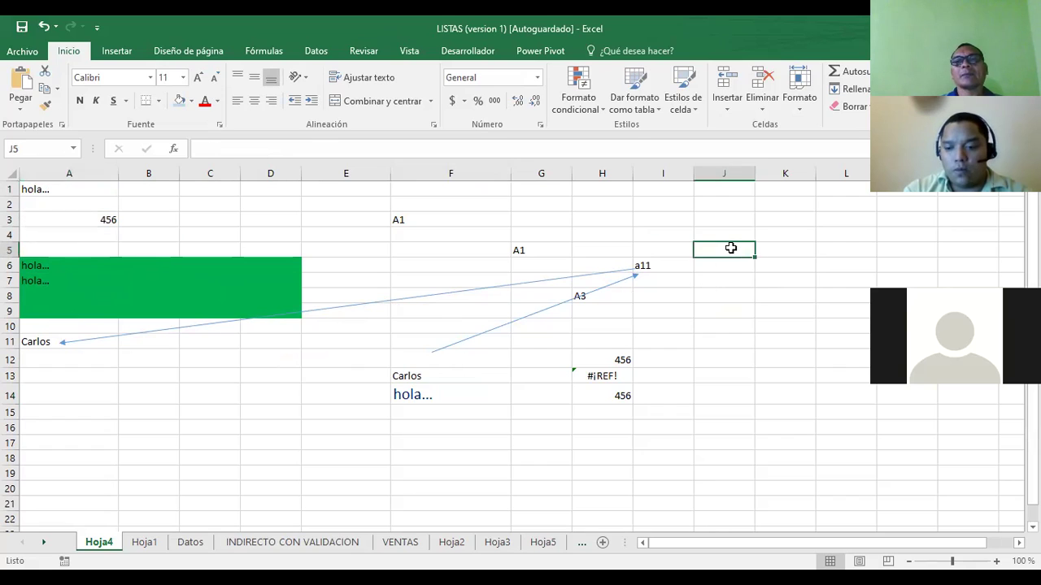
pyautogui.write('=i')
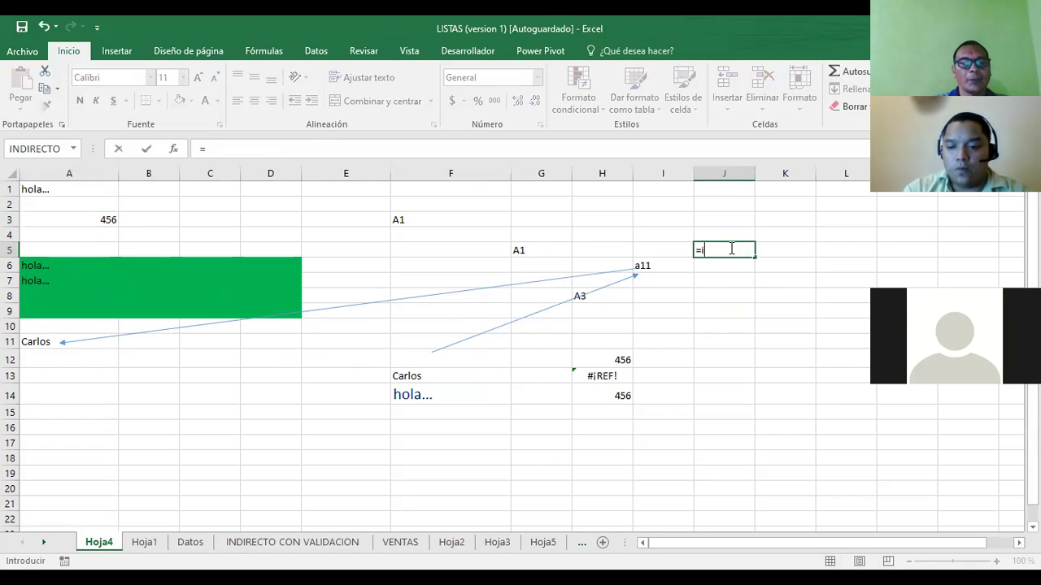
pyautogui.write('nid')
pyautogui.press('BackSpace')
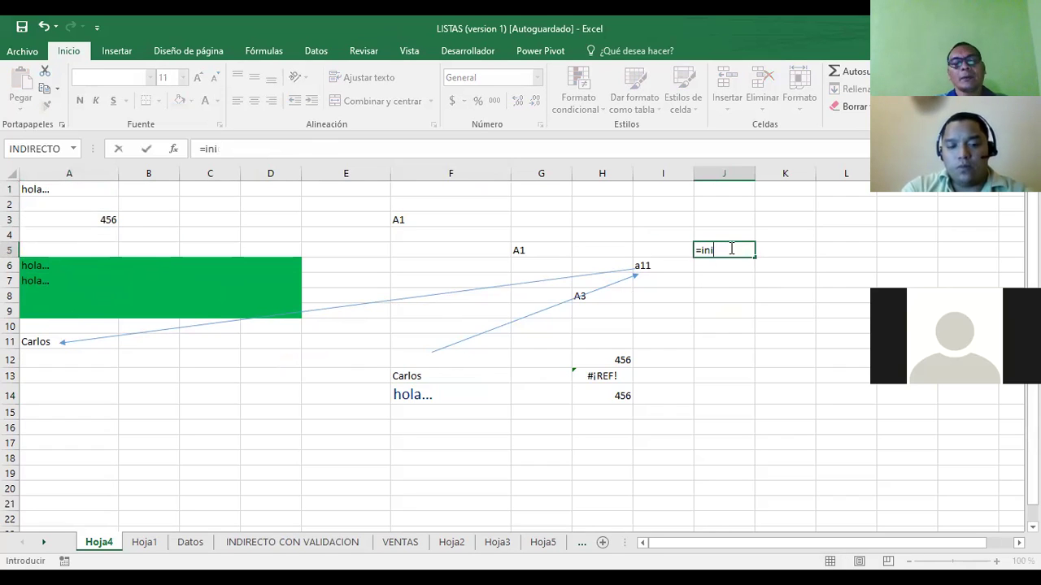
pyautogui.press('BackSpace')
pyautogui.write('directo')
pyautogui.press('BackSpace')
pyautogui.press('BackSpace')
pyautogui.press('BackSpace')
pyautogui.write('cto')
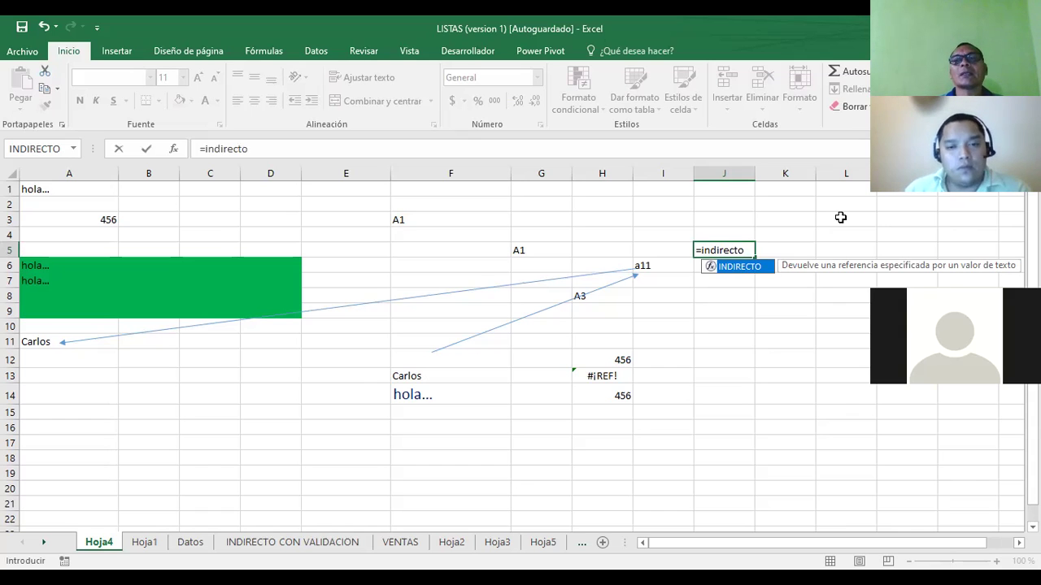
pyautogui.write('(')
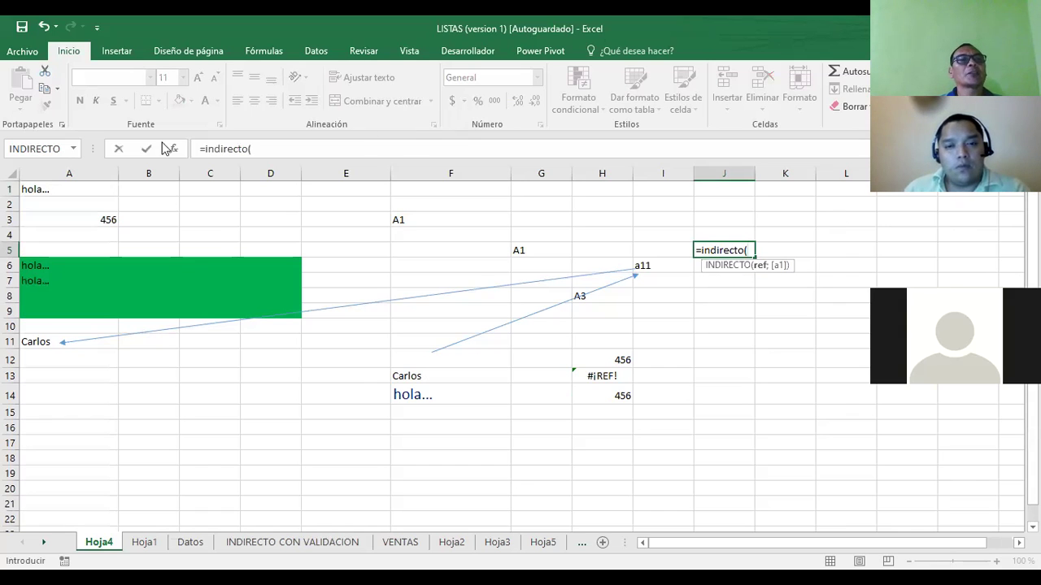
pyautogui.click(81, 216)
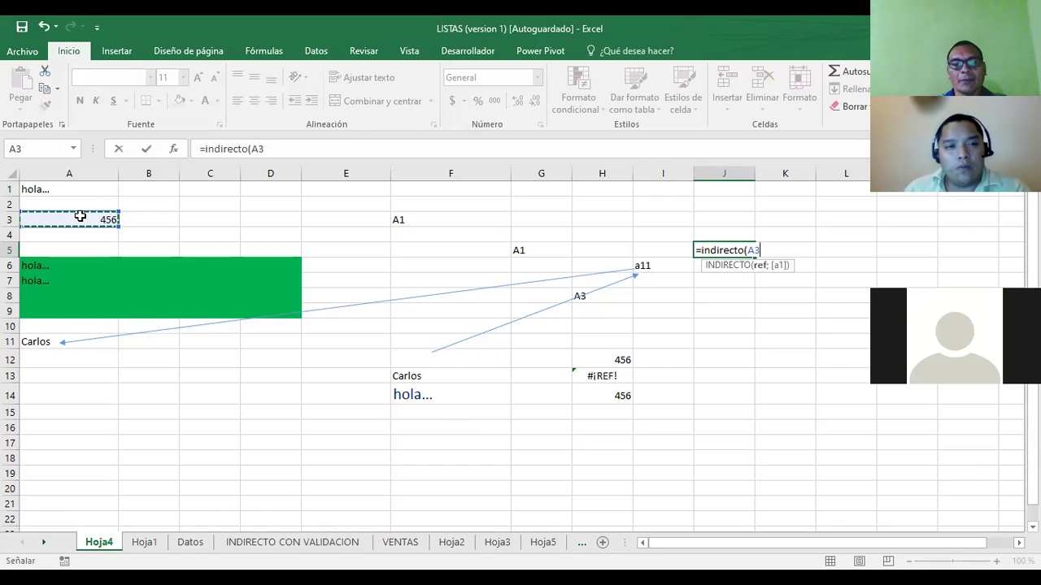
pyautogui.press('Return')
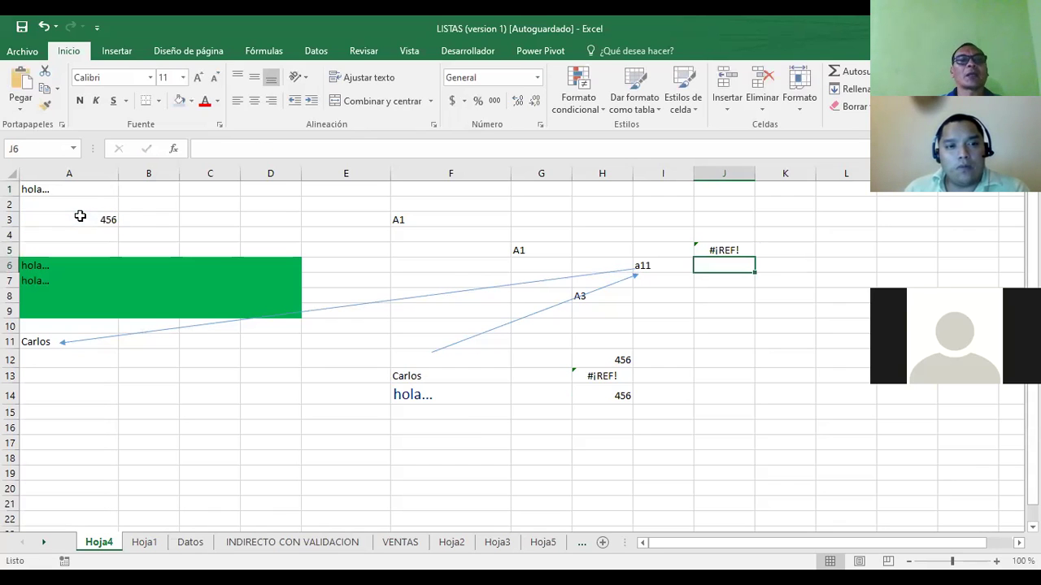
pyautogui.click(722, 252)
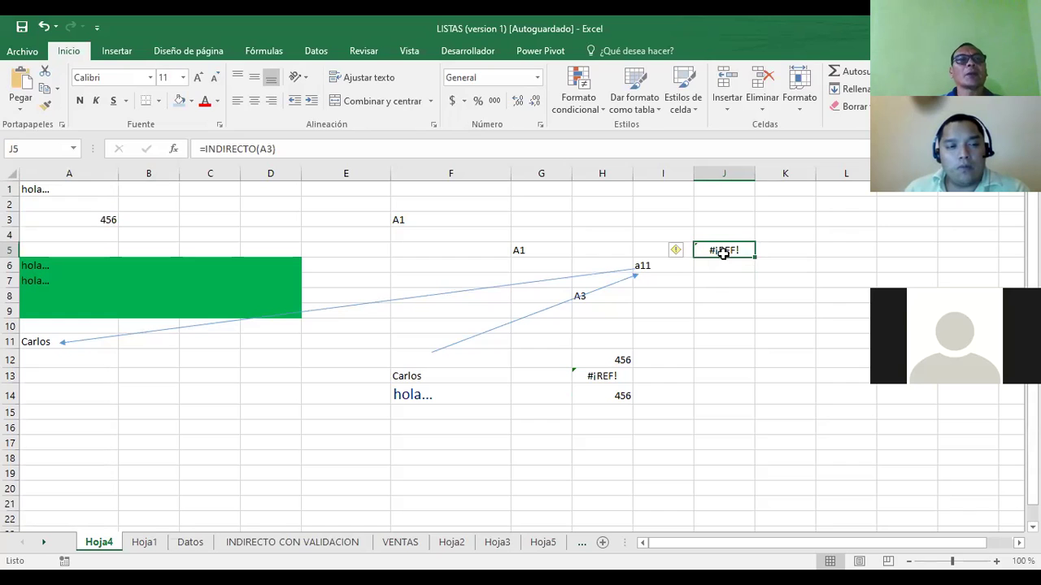
pyautogui.click(72, 221)
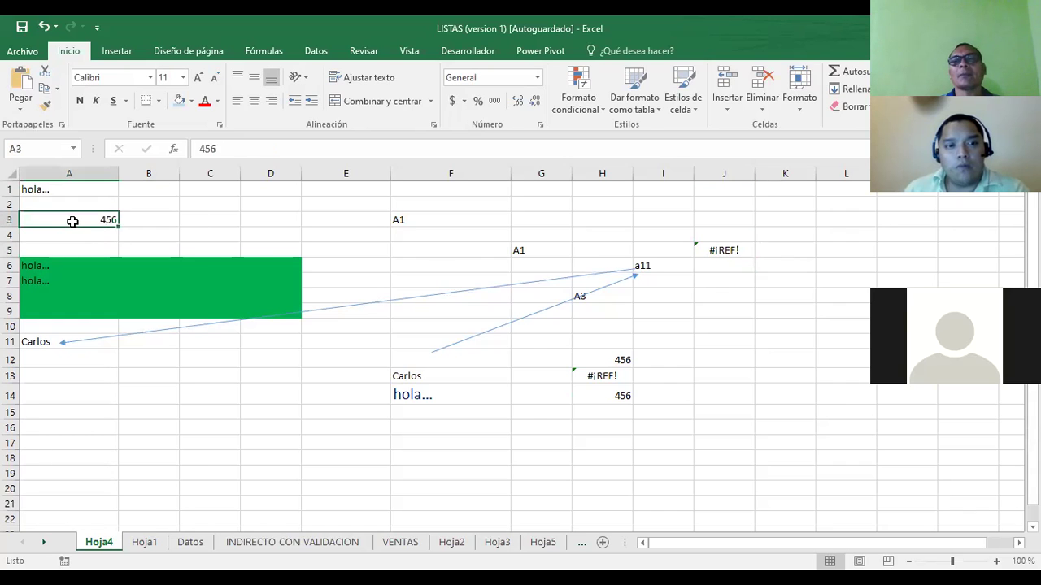
# Type a3 in I4 and change J5 to =INDIRECTO(I4), now returning 456
pyautogui.click(661, 233)
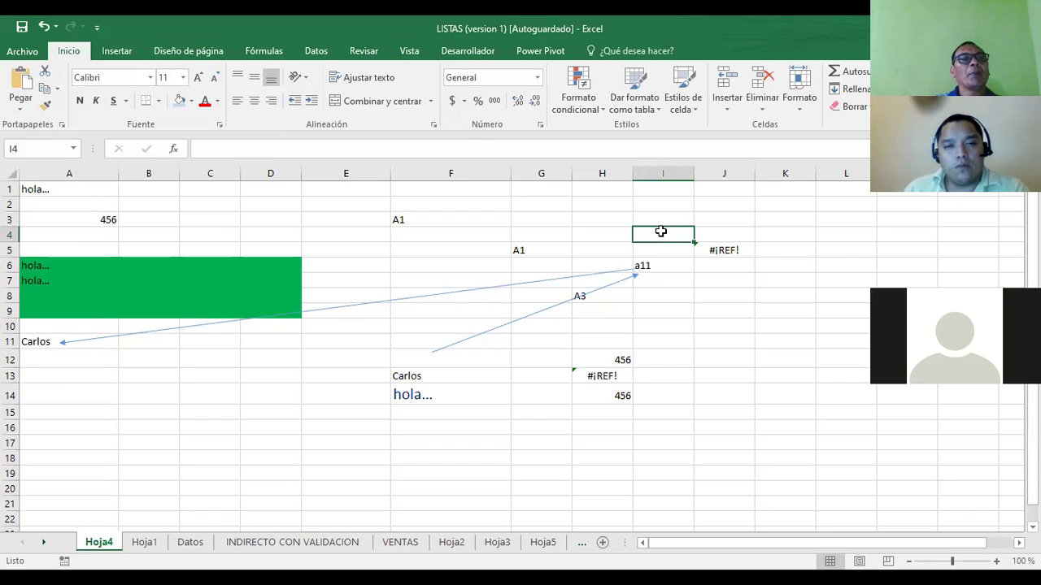
pyautogui.write('a3')
pyautogui.press('Return')
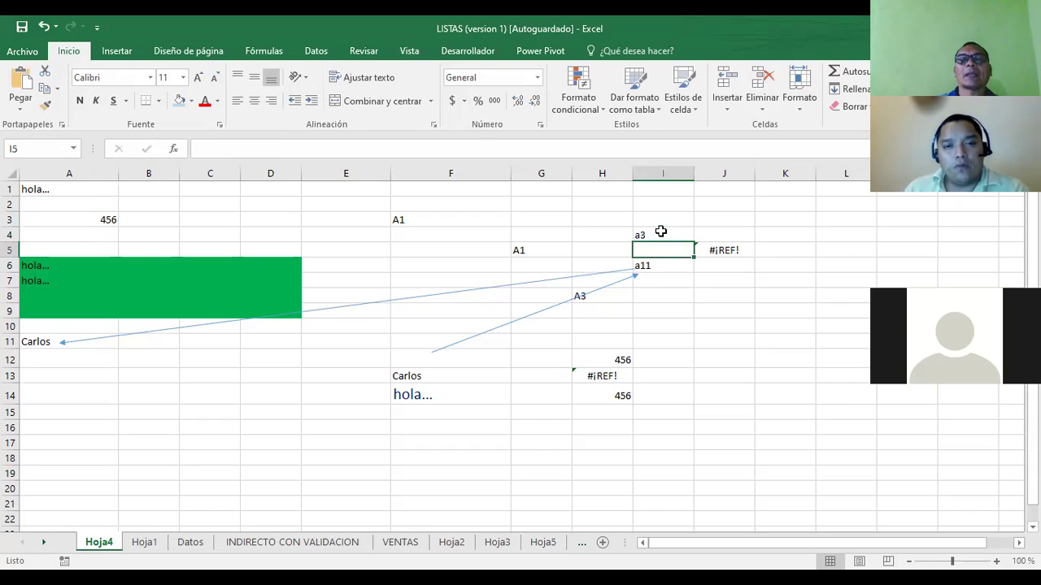
pyautogui.click(724, 250)
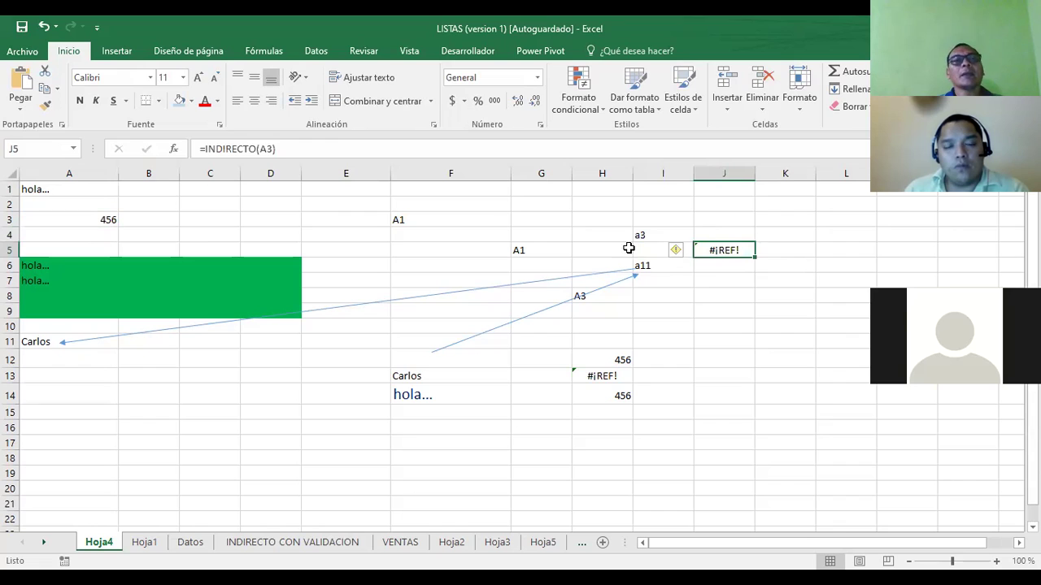
pyautogui.click(273, 148)
pyautogui.click(657, 234)
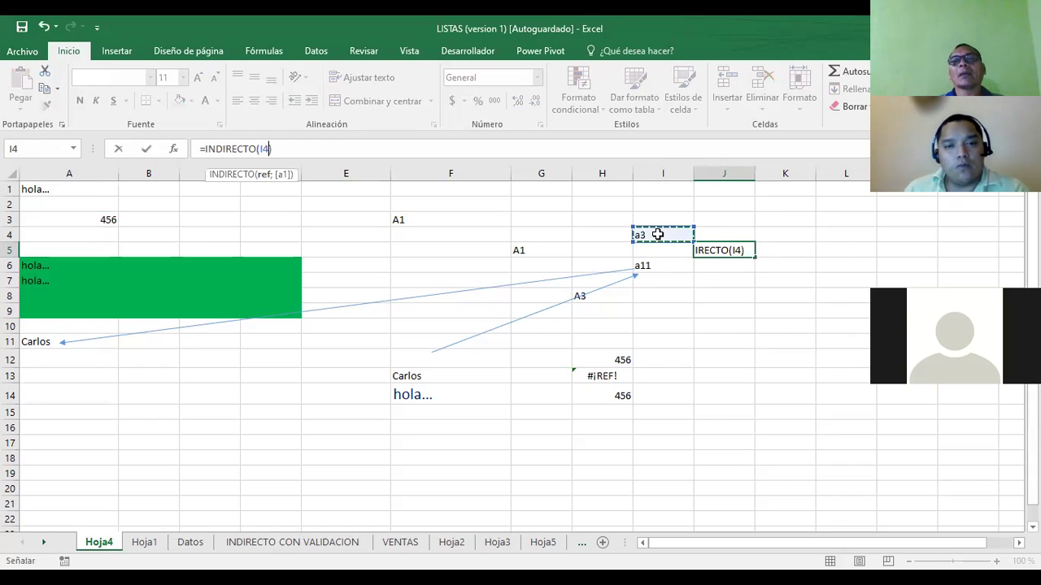
pyautogui.press('Return')
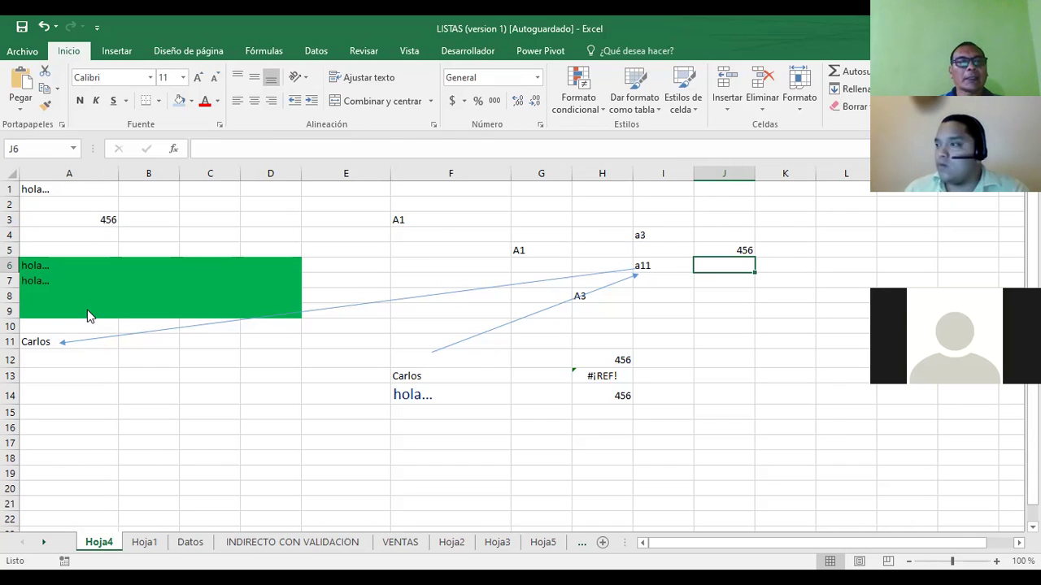
# On Hoja1, clear the old month list in B10:B17
pyautogui.click(145, 545)
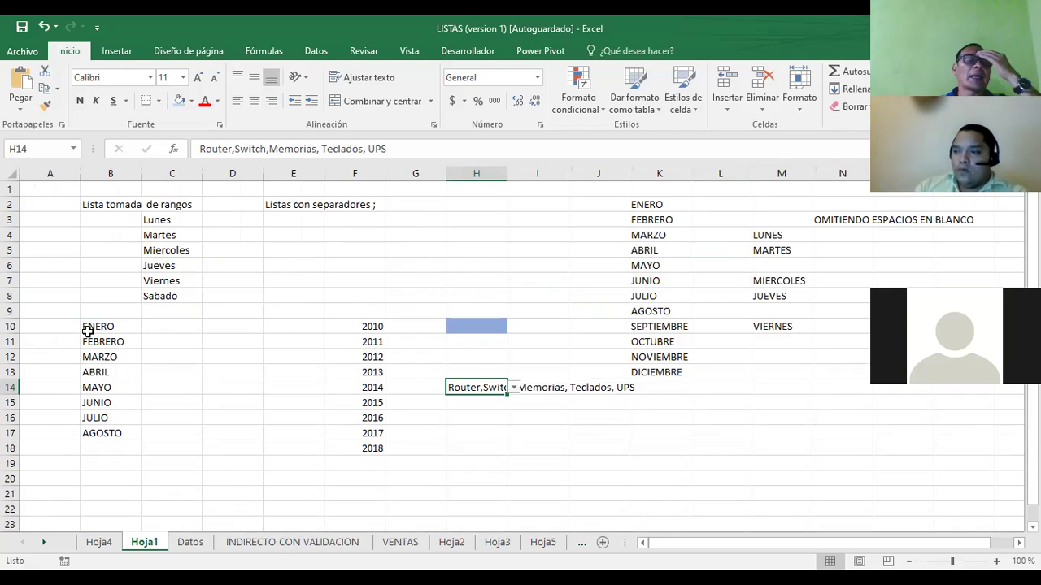
pyautogui.moveTo(92, 328); pyautogui.dragTo(97, 436)
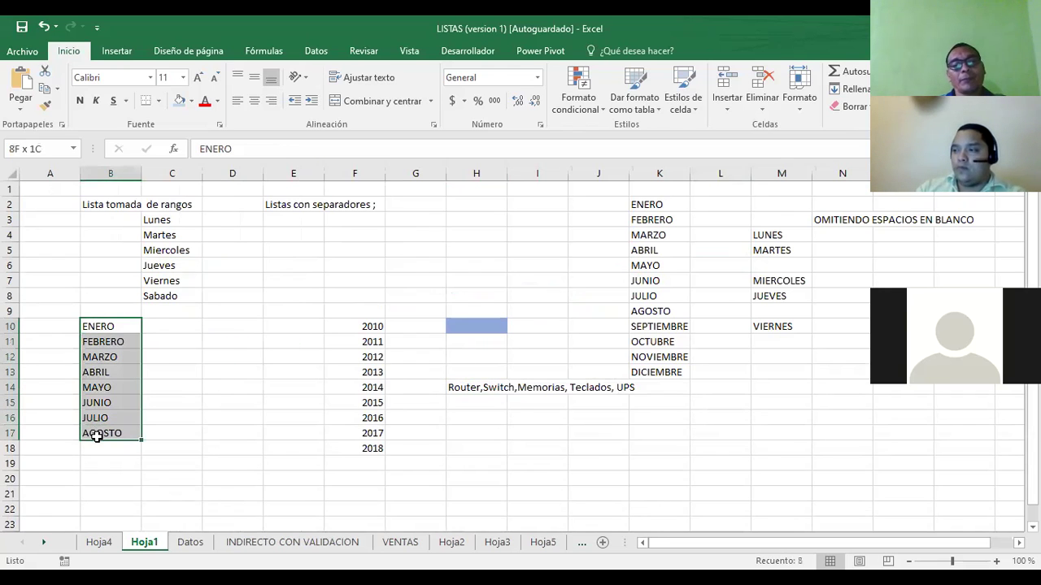
pyautogui.press('Delete')
# Type ENERO into cell B11
pyautogui.click(239, 372)
pyautogui.click(115, 342)
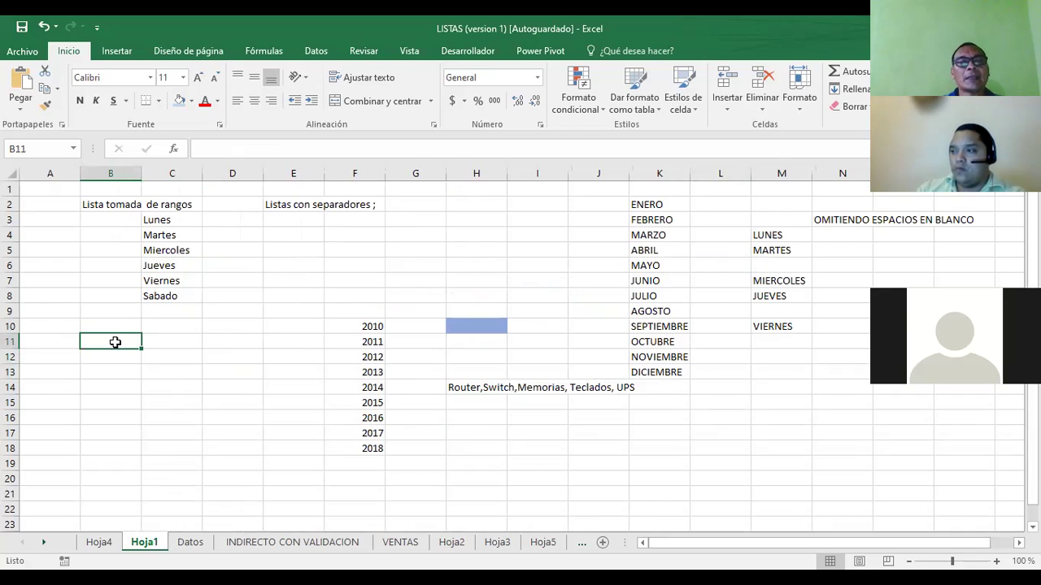
pyautogui.click(163, 341)
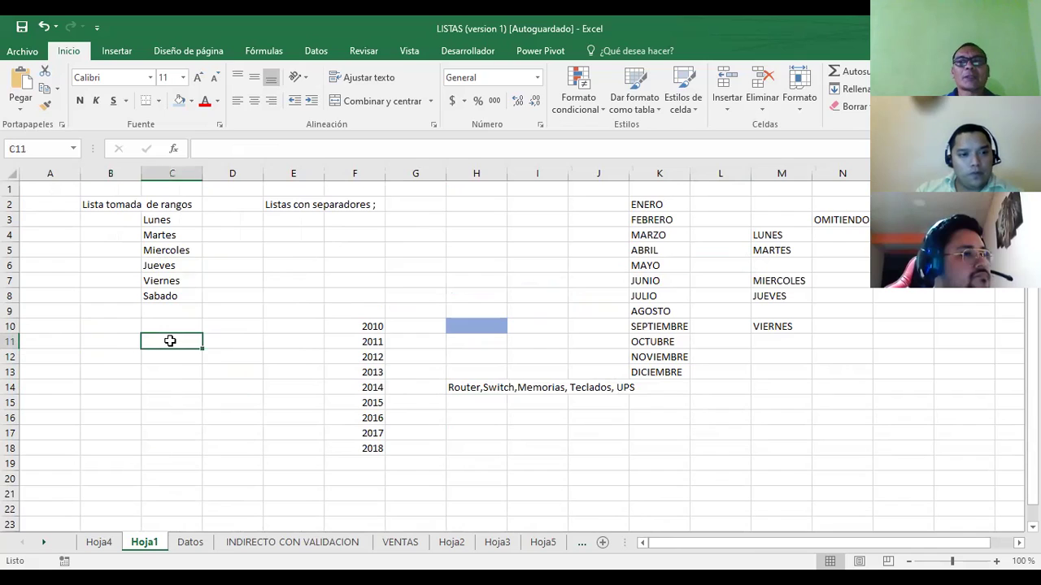
pyautogui.click(111, 341)
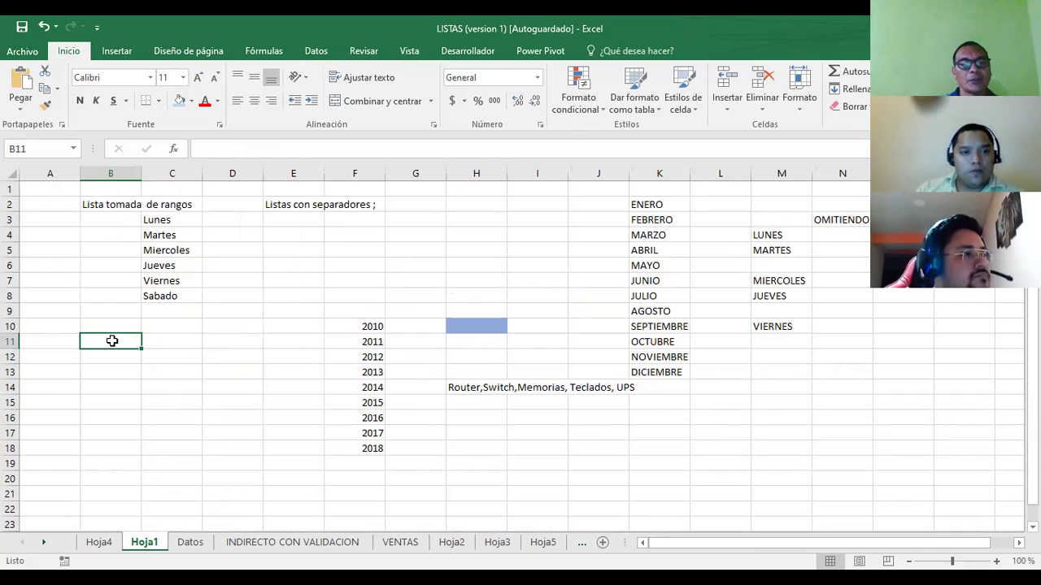
pyautogui.write('enro')
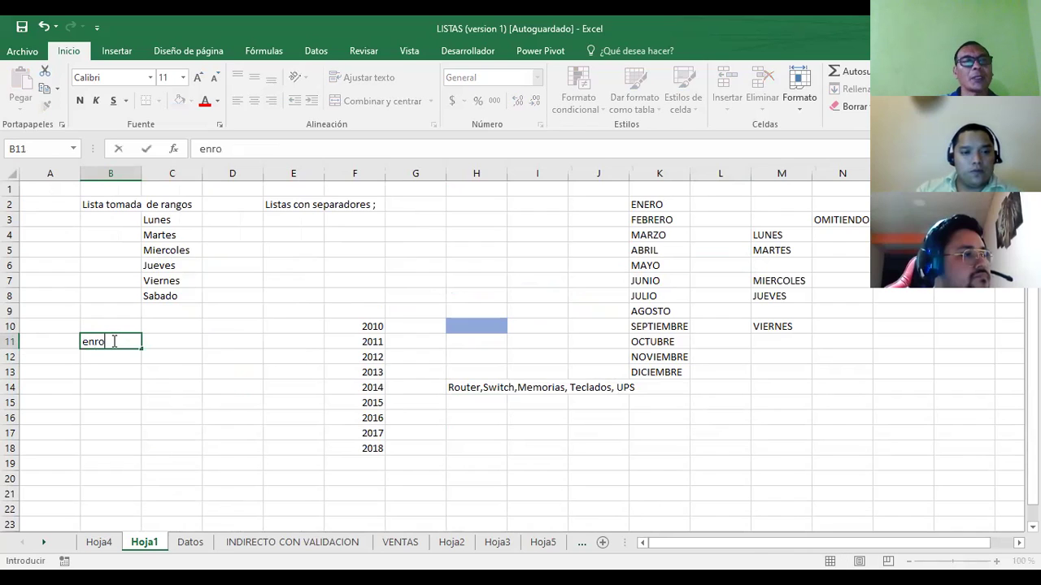
pyautogui.press('BackSpace')
pyautogui.press('BackSpace')
pyautogui.press('BackSpace')
pyautogui.write('NERO')
pyautogui.press('Return')
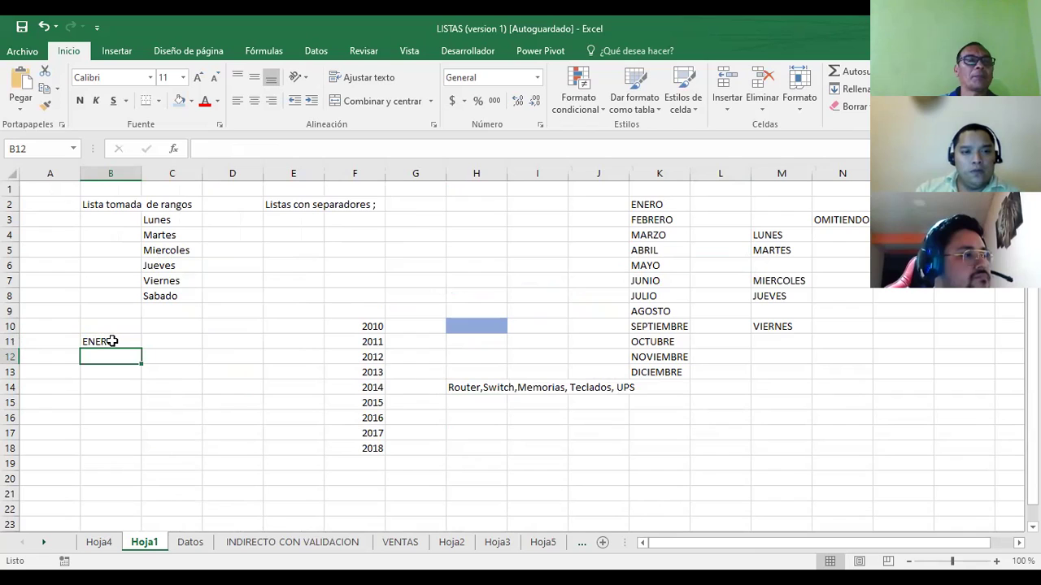
# Fill the month series from B11 down to B23, ENERO through DICIEMBRE plus ENERO
pyautogui.click(112, 342)
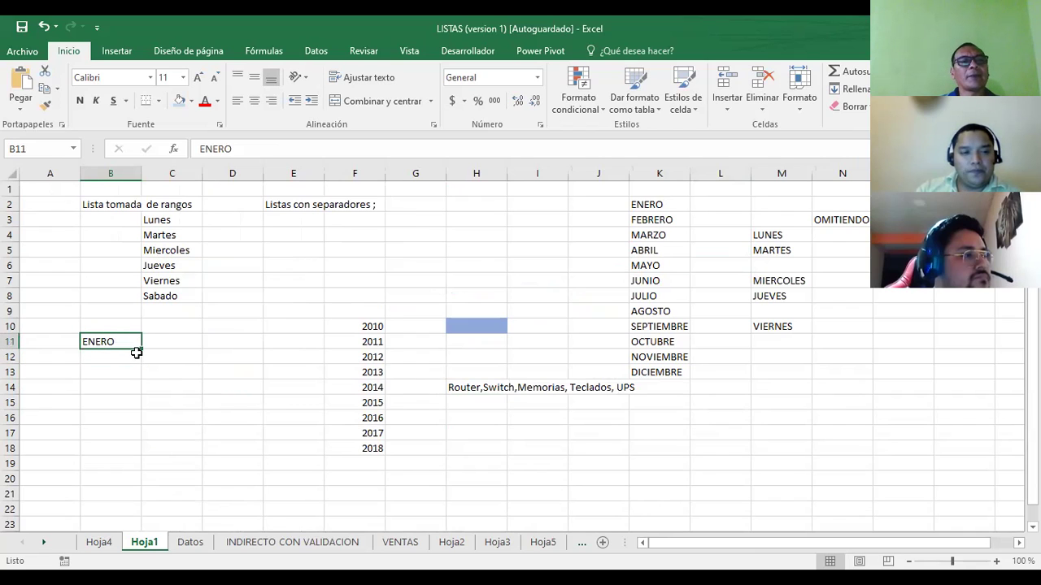
pyautogui.moveTo(142, 351); pyautogui.dragTo(141, 369)
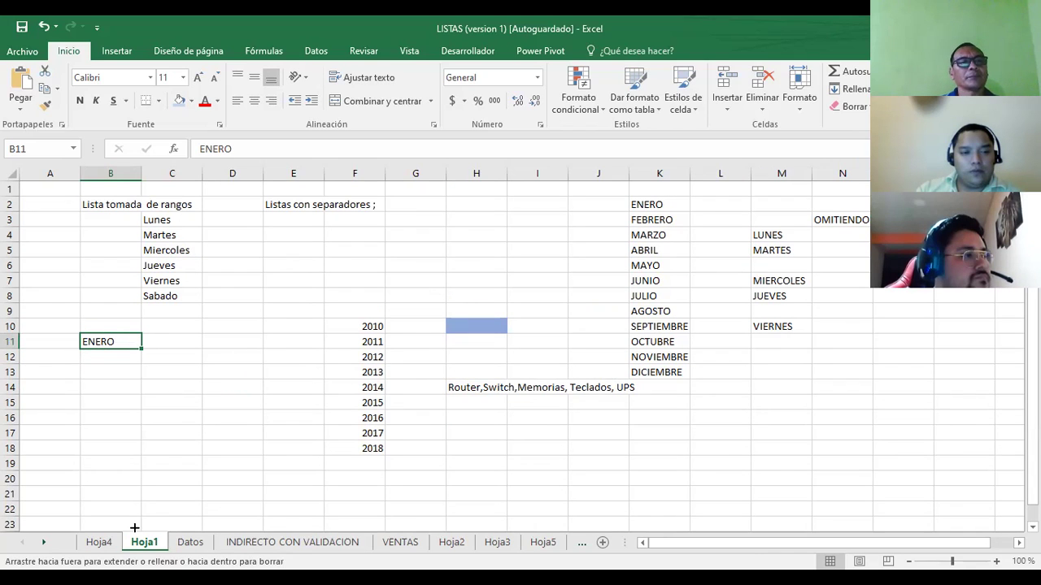
pyautogui.moveTo(134, 528); pyautogui.dragTo(135, 524)
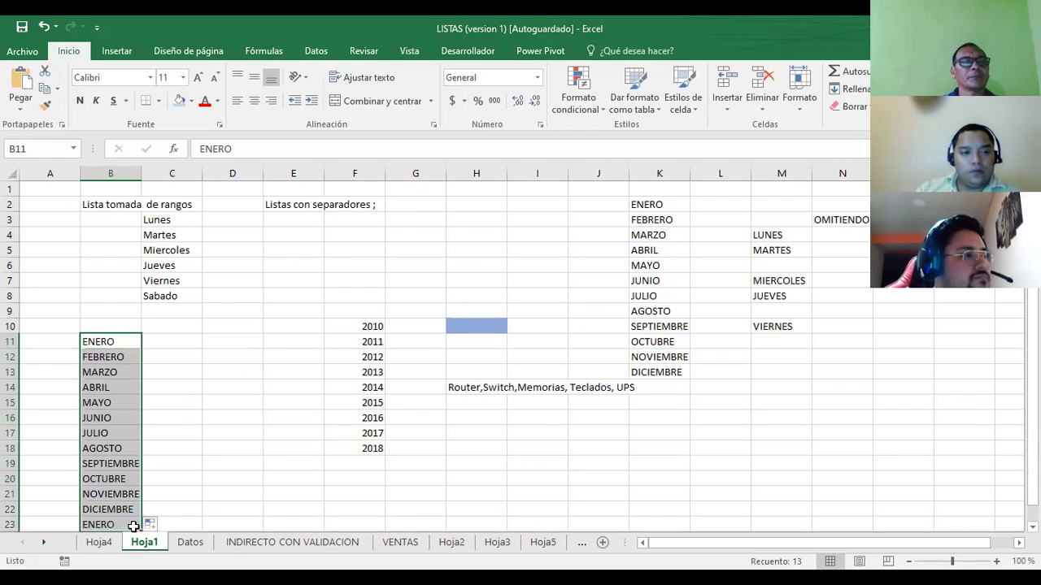
pyautogui.click(241, 341)
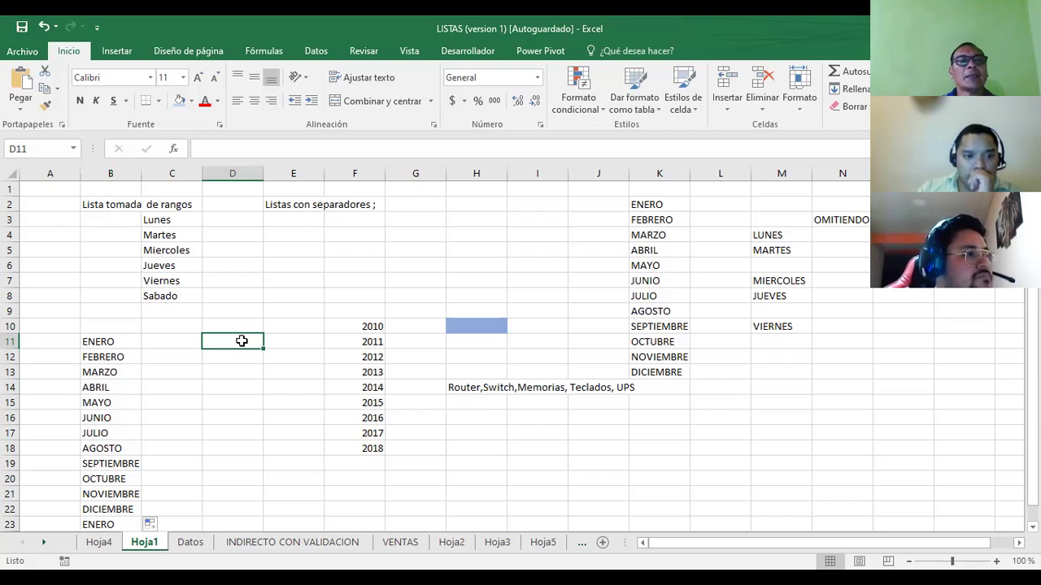
# Compare the ENERO list in B11 and choose D11 for the new dropdown
pyautogui.click(100, 342)
pyautogui.click(248, 341)
pyautogui.click(89, 340)
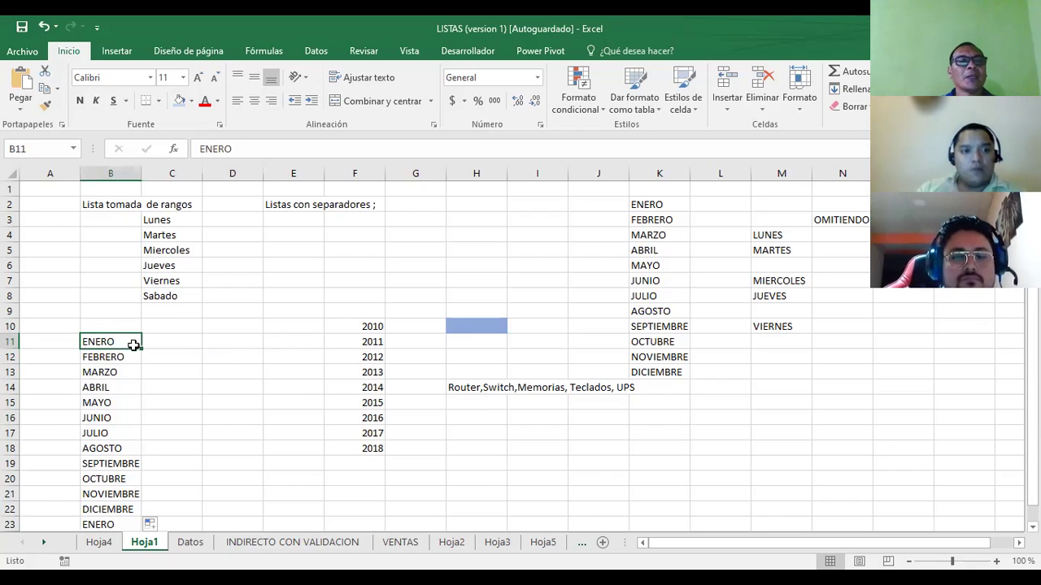
pyautogui.click(231, 339)
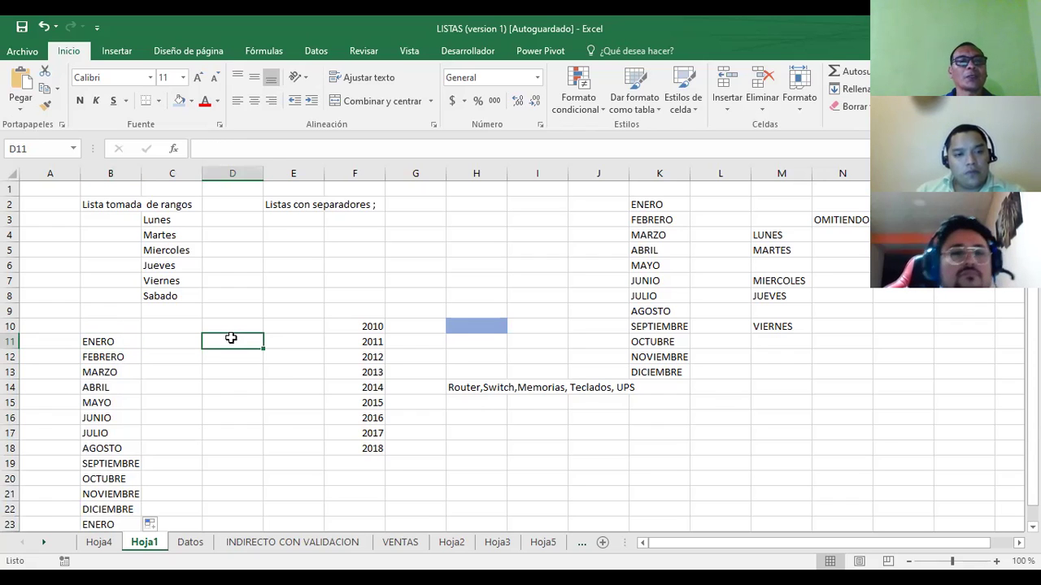
pyautogui.click(85, 342)
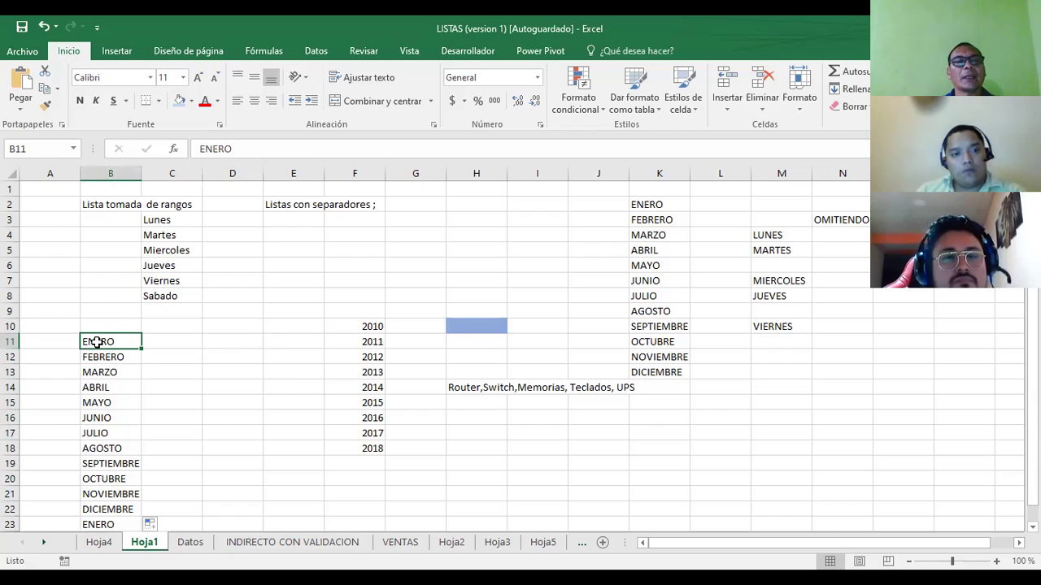
pyautogui.click(218, 342)
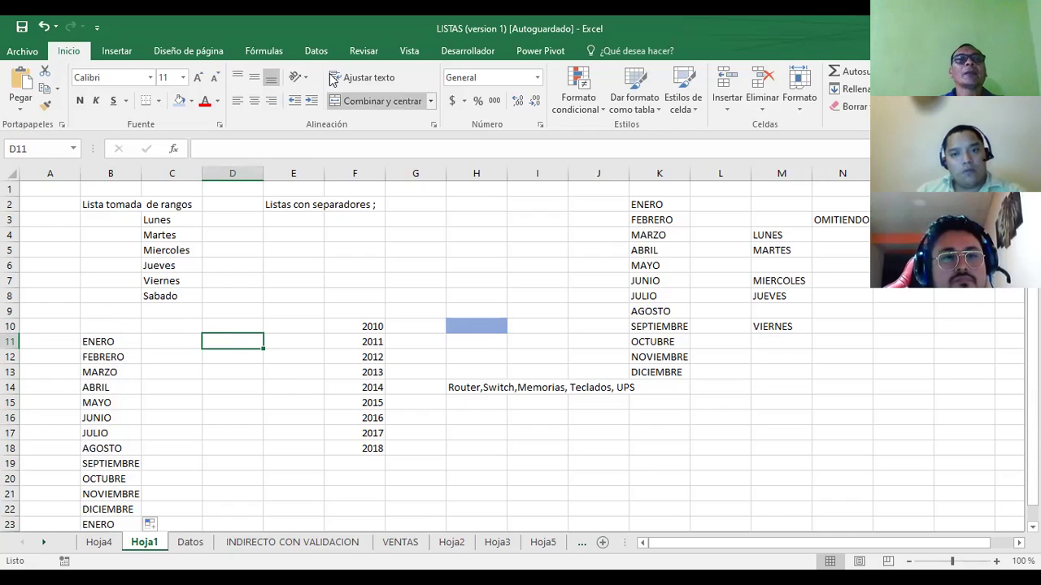
# Give D11 a List validation with source =$B$11:$B$22 for a month dropdown
pyautogui.click(317, 53)
pyautogui.click(618, 106)
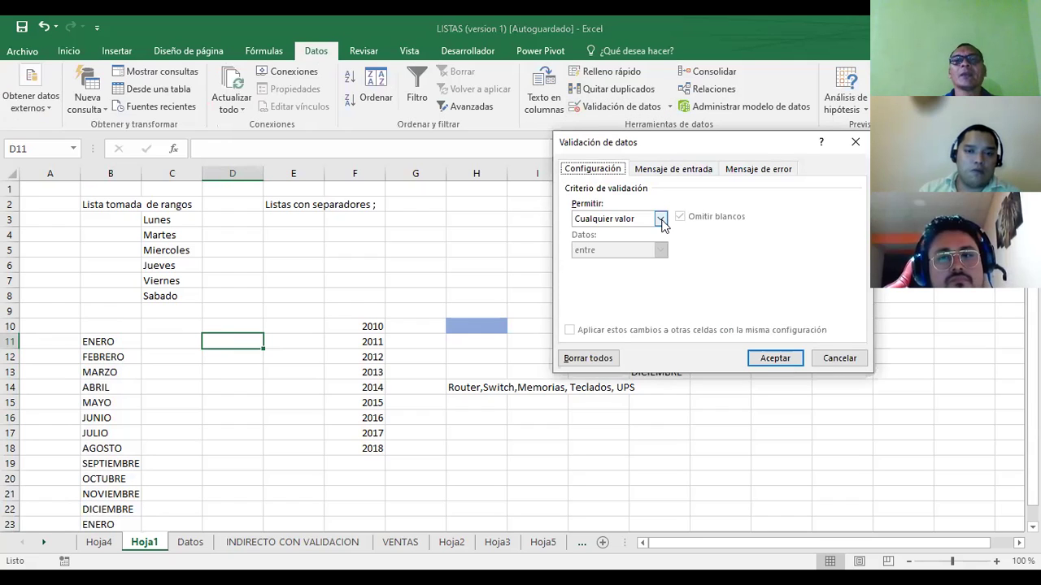
pyautogui.click(661, 220)
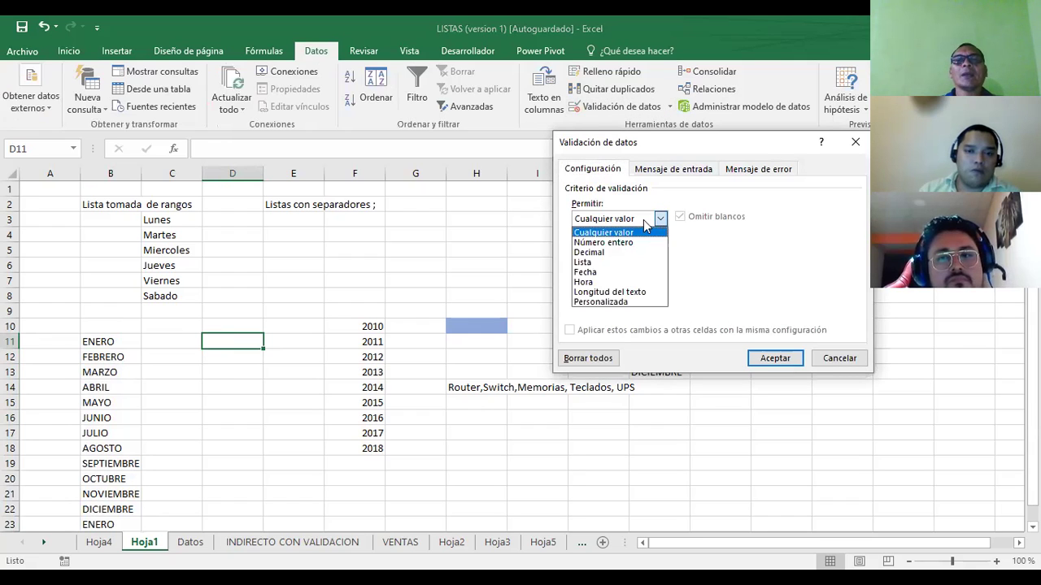
pyautogui.click(599, 263)
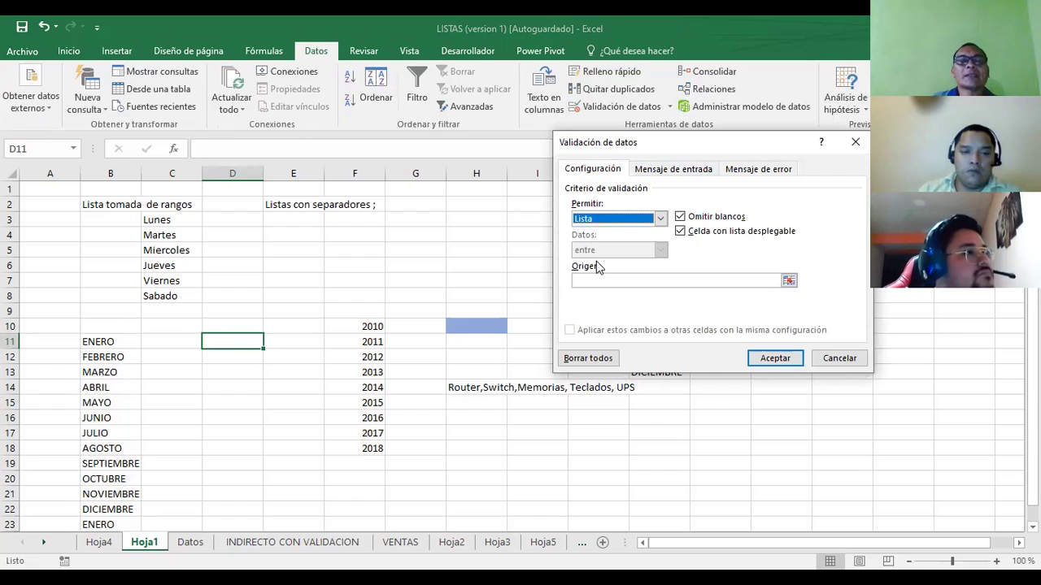
pyautogui.click(787, 280)
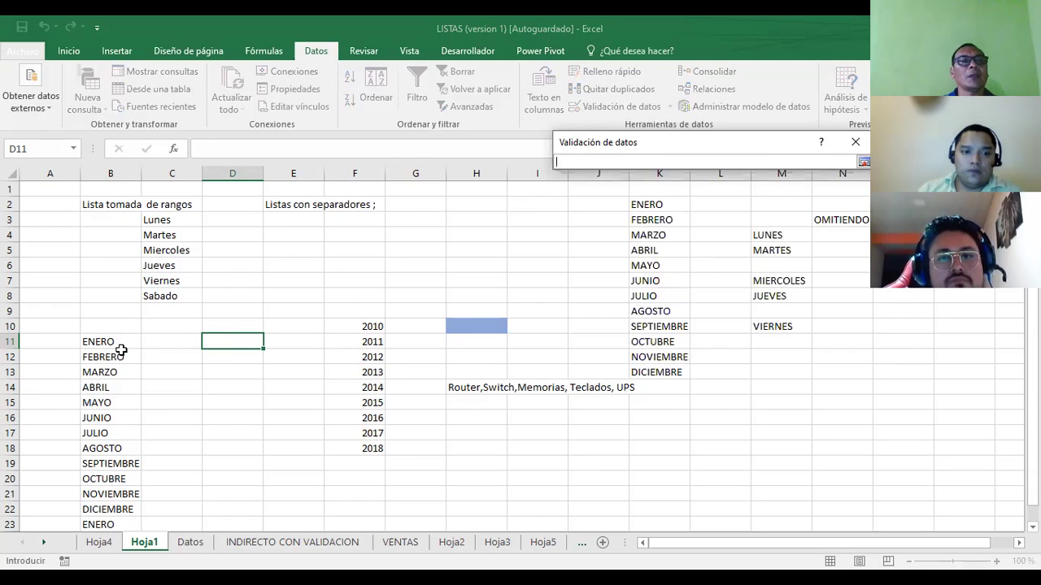
pyautogui.click(116, 346)
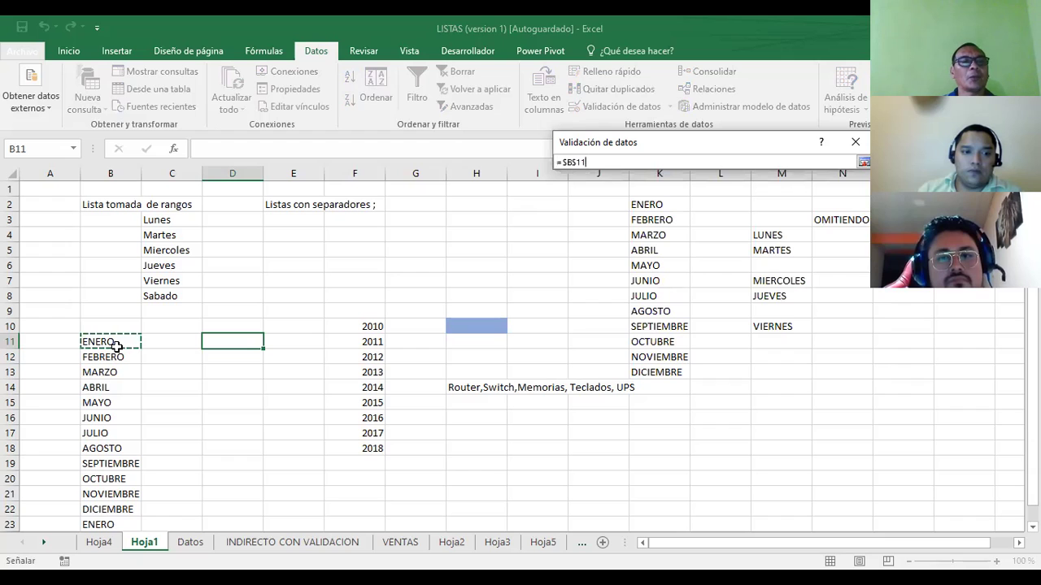
pyautogui.keyDown('shift'); pyautogui.click(110, 506); pyautogui.keyUp('shift')
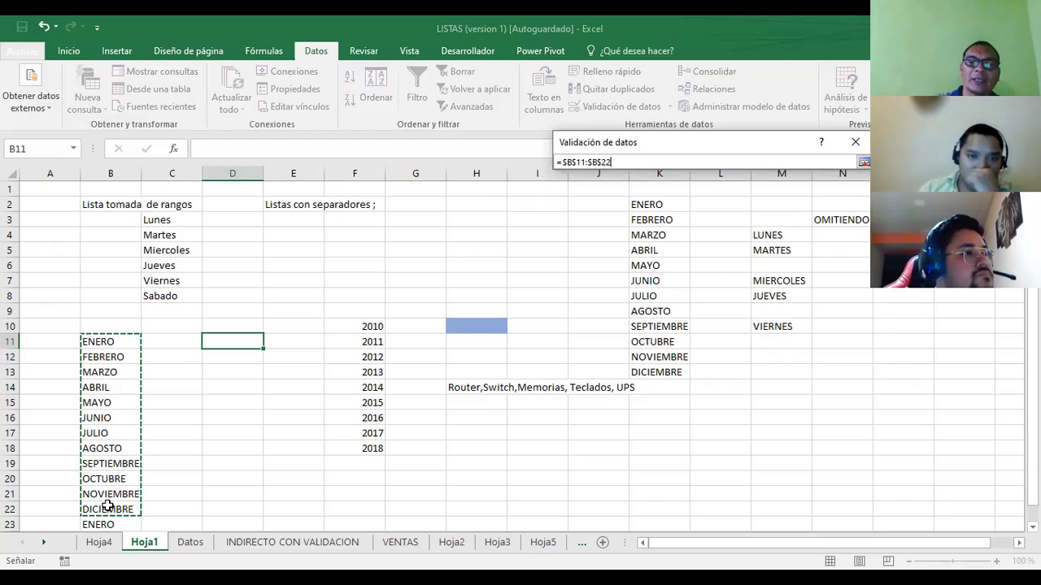
pyautogui.press('Return')
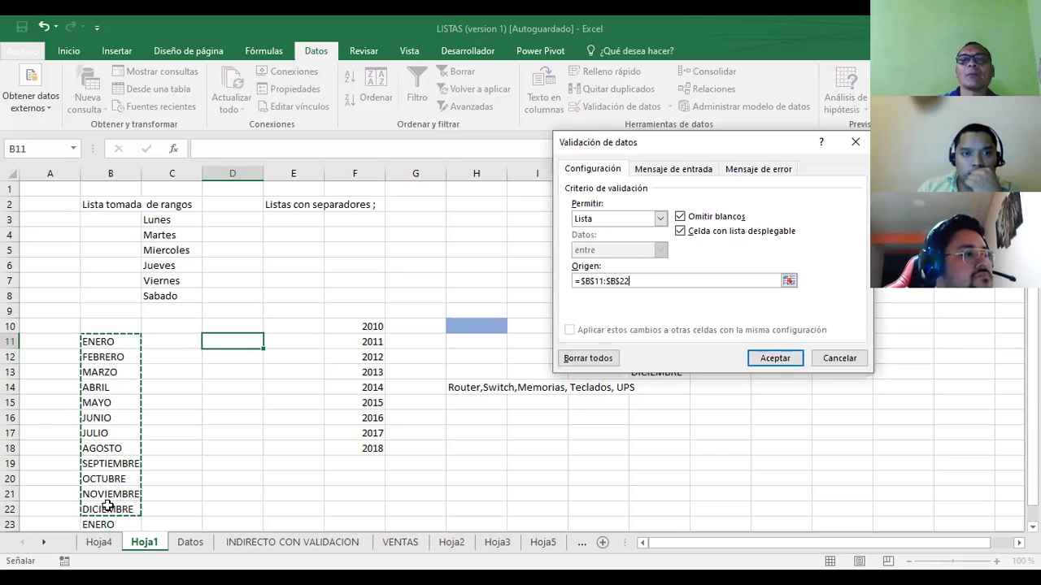
pyautogui.click(779, 359)
pyautogui.click(249, 435)
pyautogui.click(214, 341)
# Fill D11 gold, enlarge its font two steps, and widen column D to fit
pyautogui.click(69, 51)
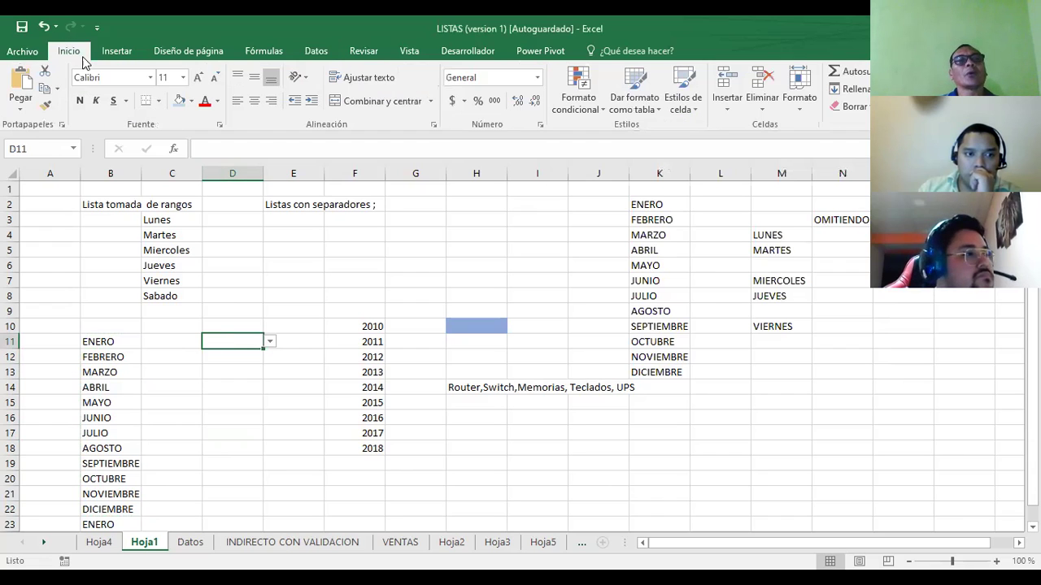
pyautogui.click(193, 102)
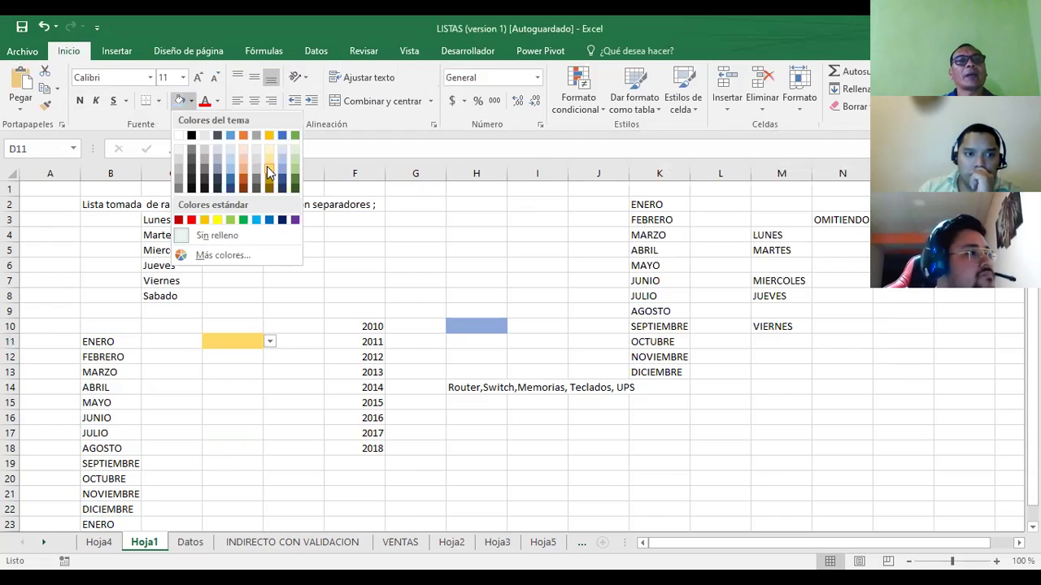
pyautogui.click(269, 171)
pyautogui.click(195, 77)
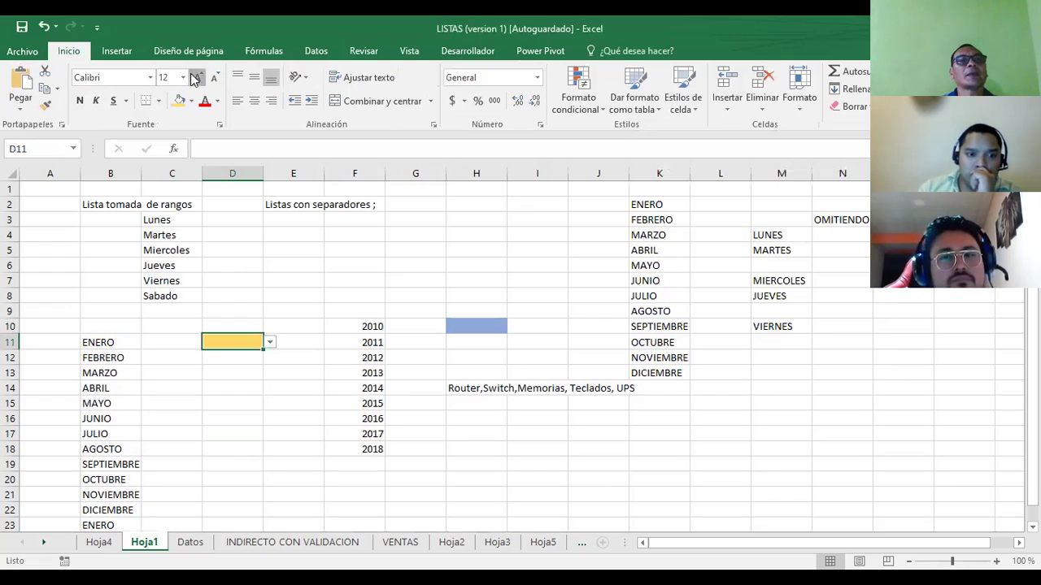
pyautogui.click(195, 77)
pyautogui.click(273, 364)
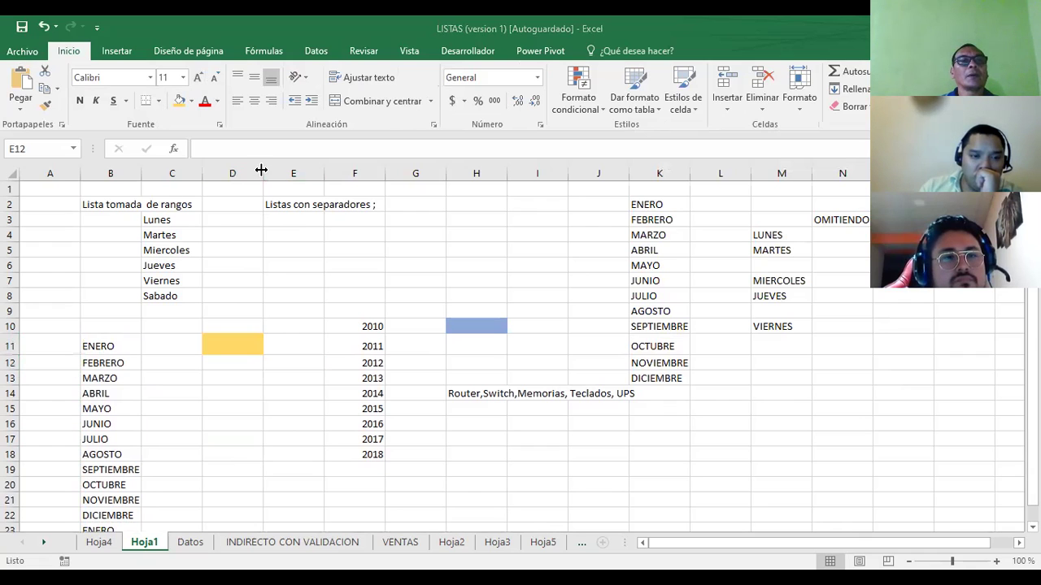
pyautogui.hotkey('ctrl', 'z')
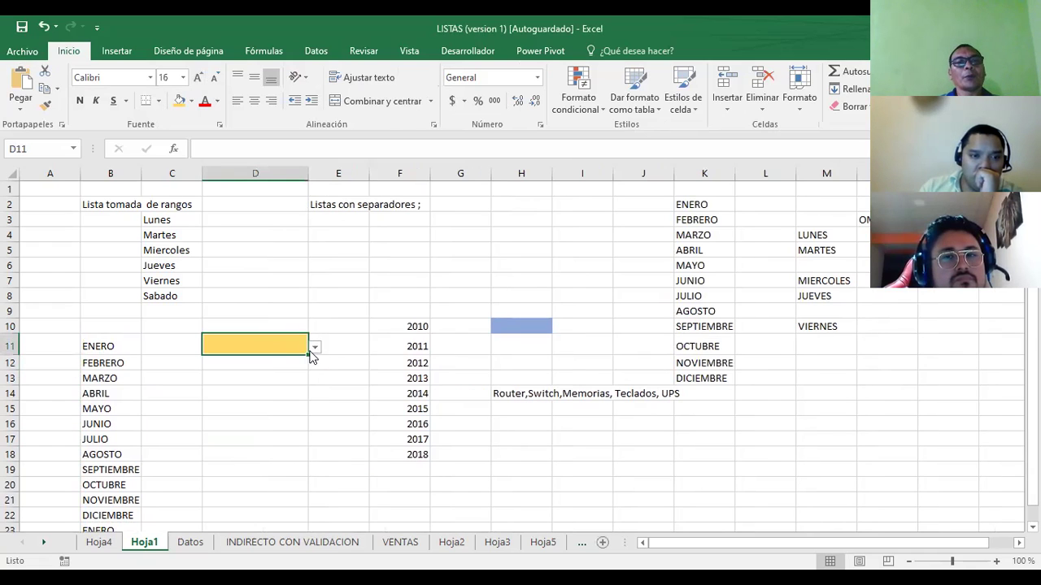
# Pick MAYO from D11's month dropdown
pyautogui.click(314, 347)
pyautogui.moveTo(316, 394)
pyautogui.mouseDown()
pyautogui.moveTo(316, 427)
pyautogui.moveTo(316, 390)
pyautogui.mouseUp()
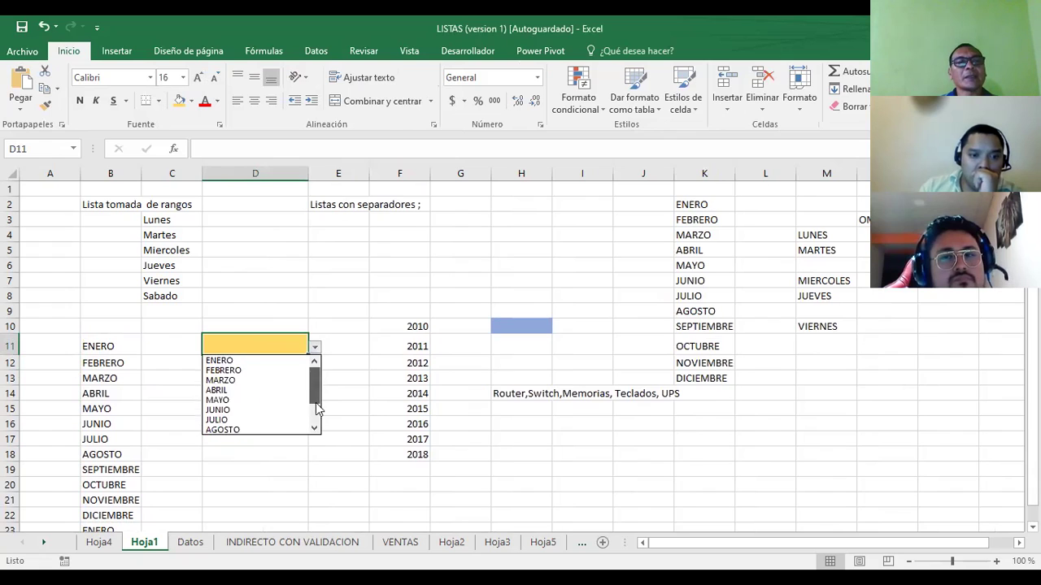
pyautogui.click(233, 401)
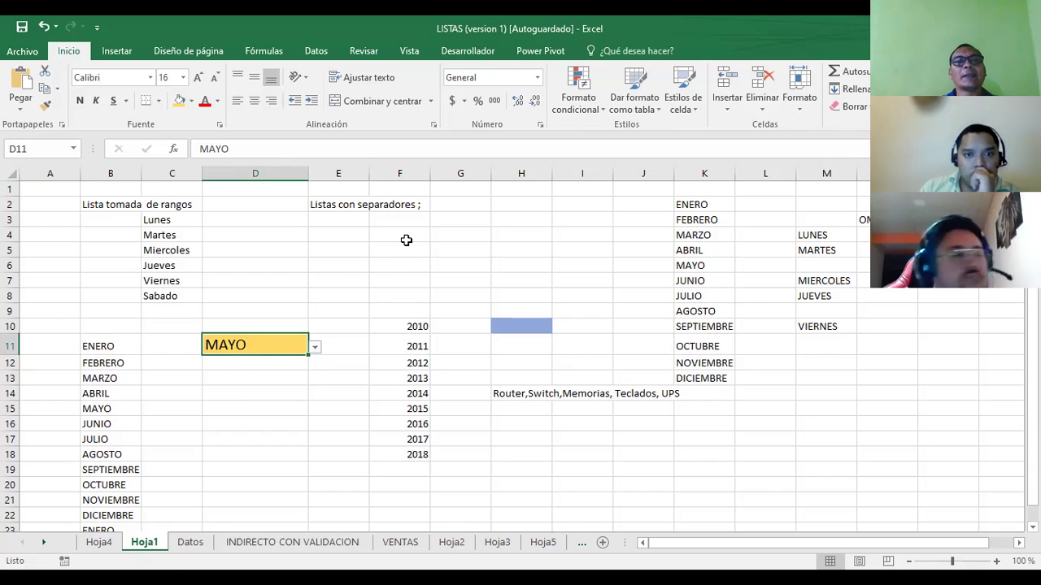
pyautogui.click(407, 241)
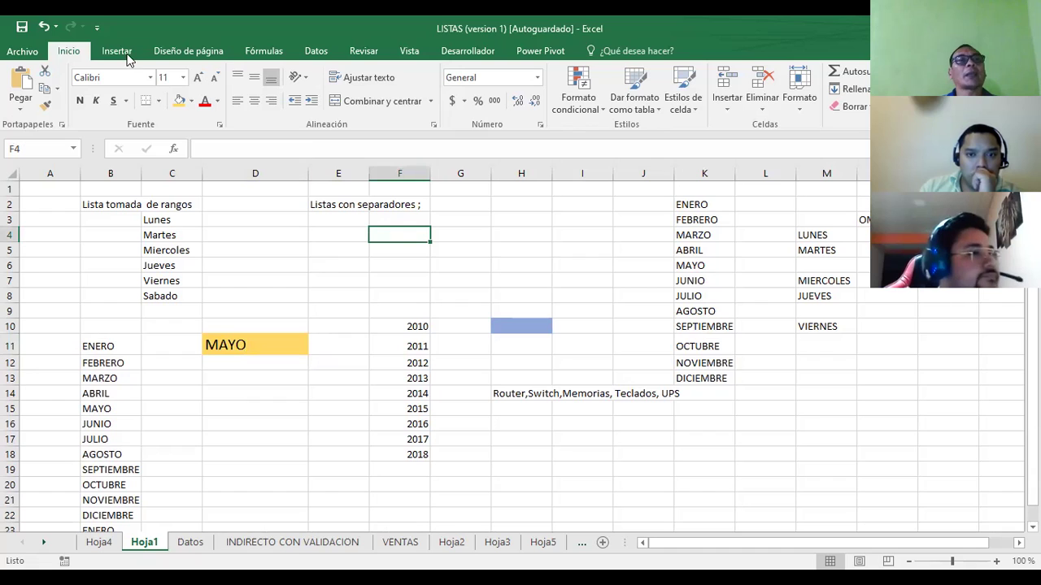
# Give F4 a list validation with source 'LUNES, MARTES,MIERCOLES,JUEVES, VIERNES'
pyautogui.click(317, 53)
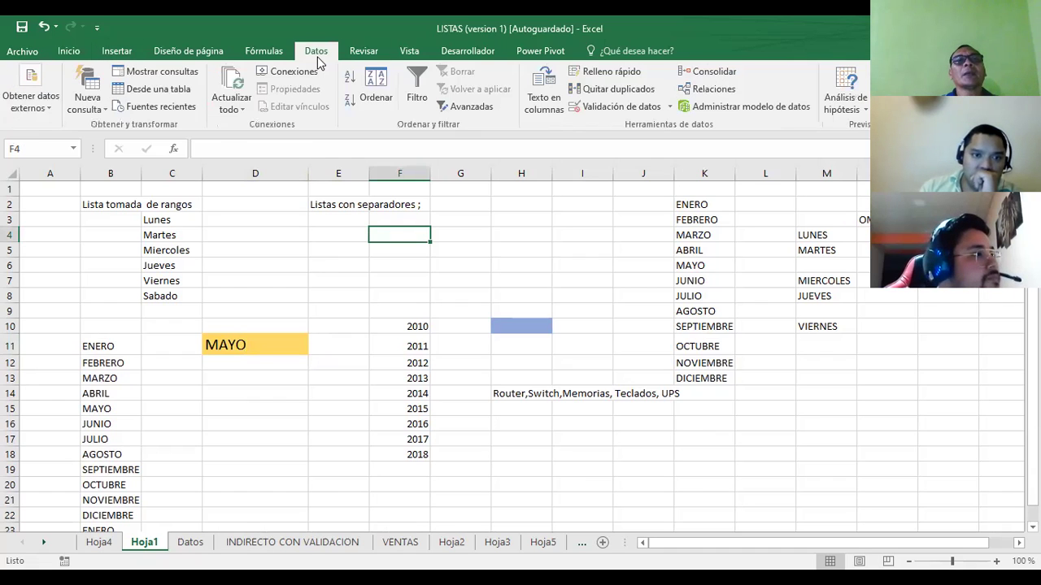
pyautogui.click(622, 106)
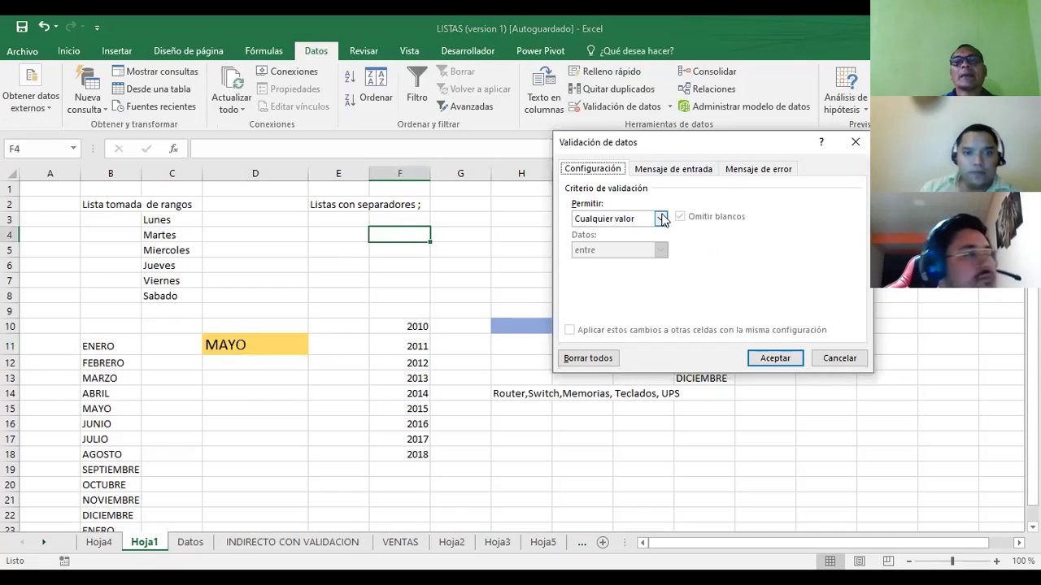
pyautogui.click(661, 218)
pyautogui.click(594, 260)
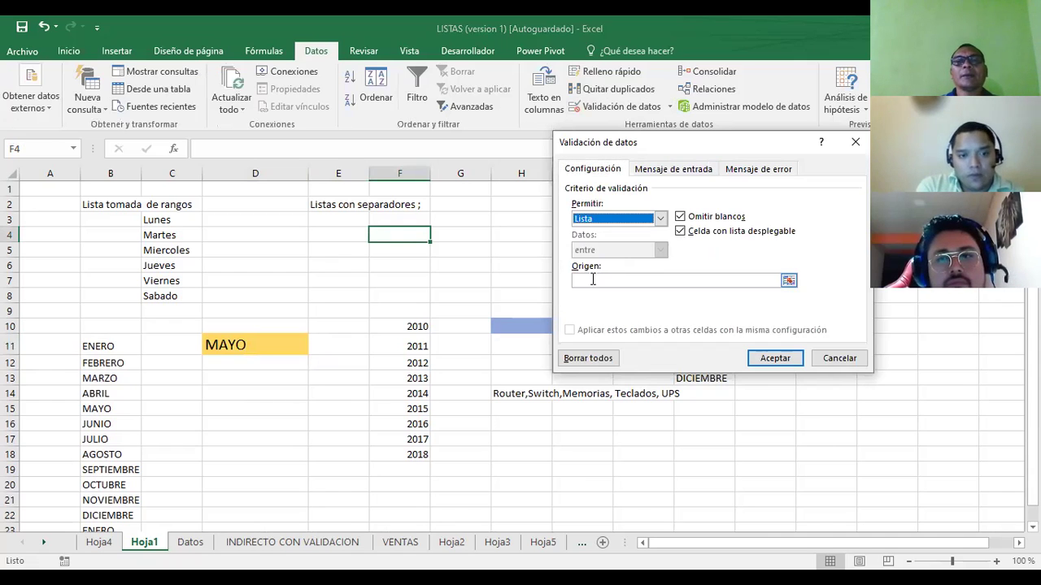
pyautogui.click(592, 280)
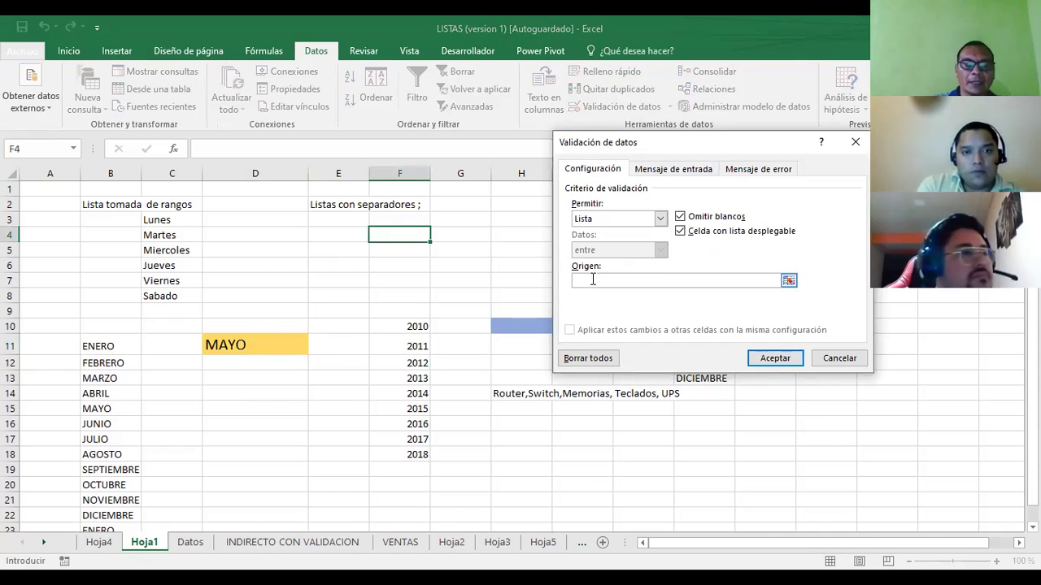
pyautogui.write('LUNES,')
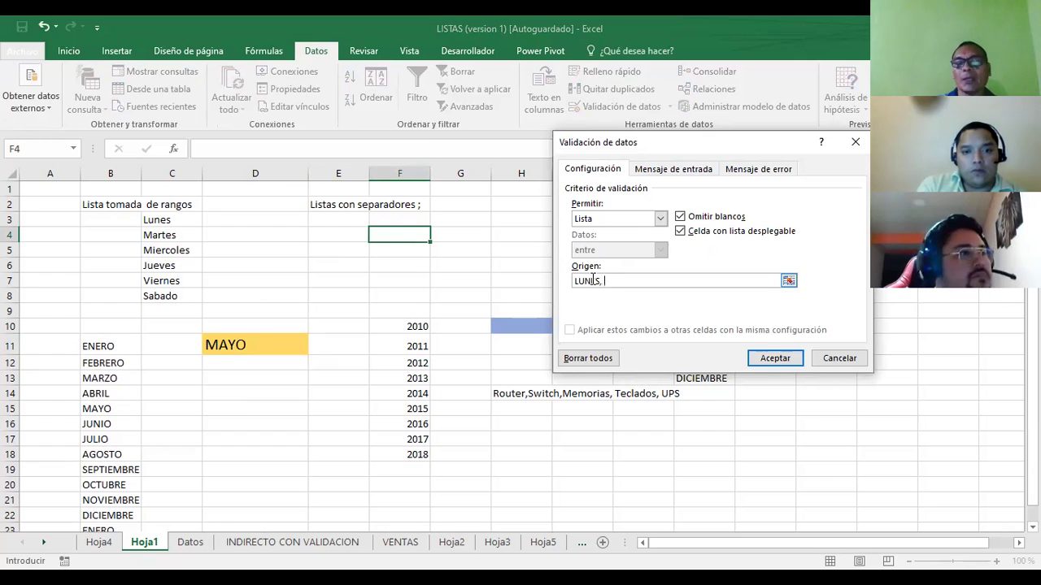
pyautogui.write(' MARTES,')
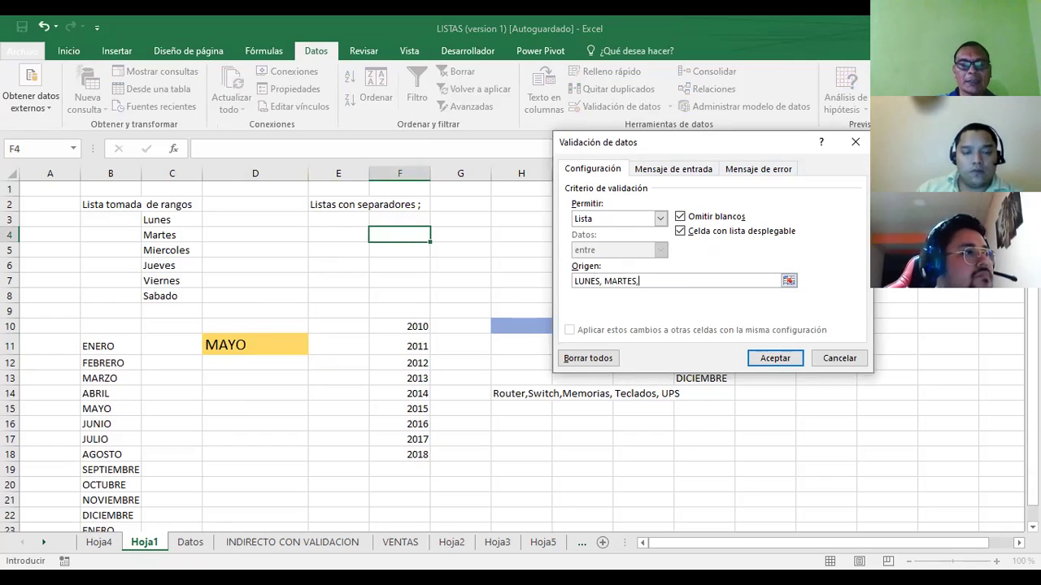
pyautogui.write('MIERCOLES,JUEVES, VIERNES')
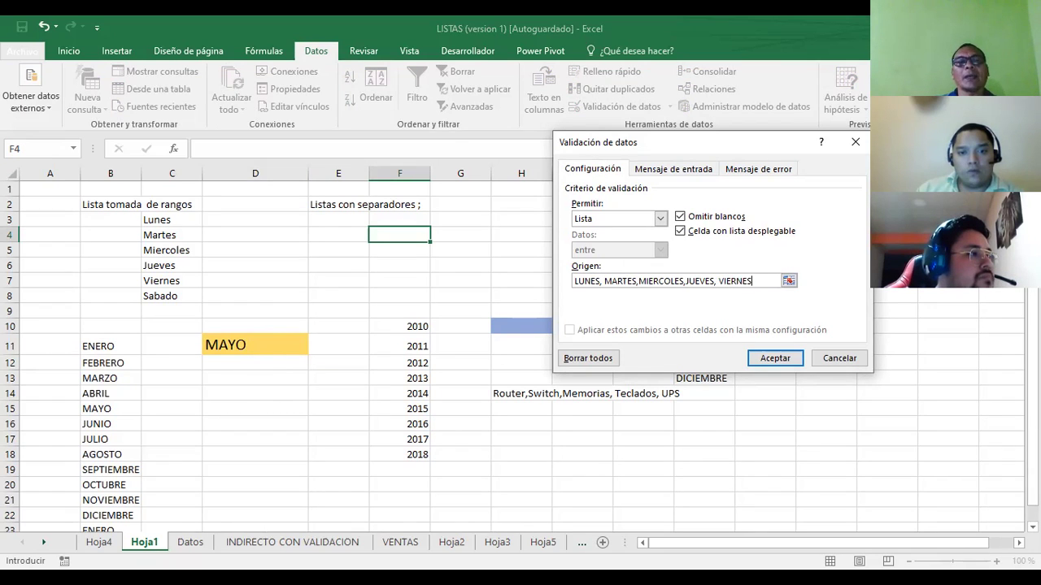
pyautogui.click(767, 358)
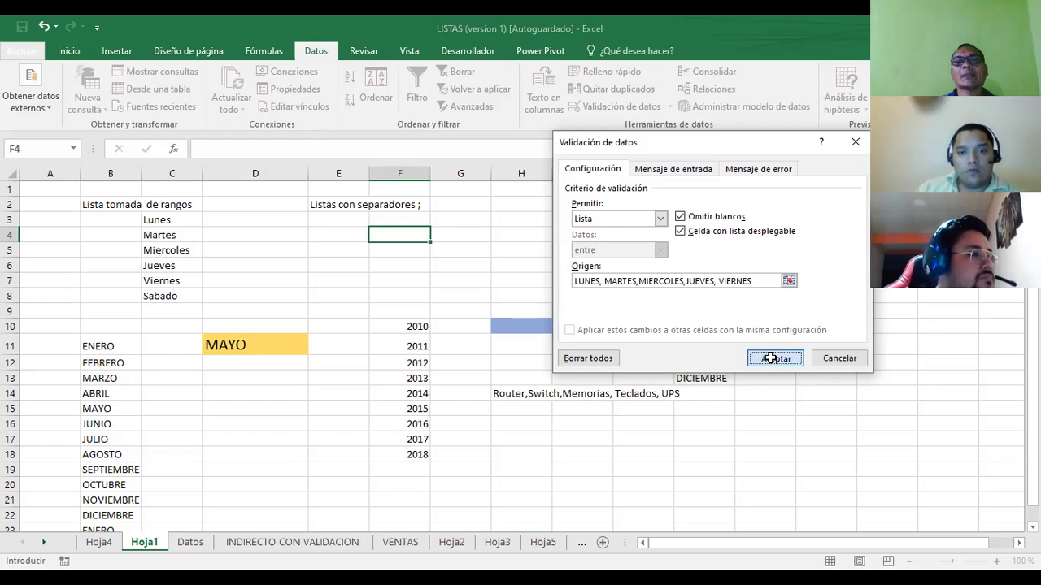
pyautogui.click(517, 227)
# Pick F4's single dropdown entry, filling it with the whole comma-separated weekday text
pyautogui.click(409, 235)
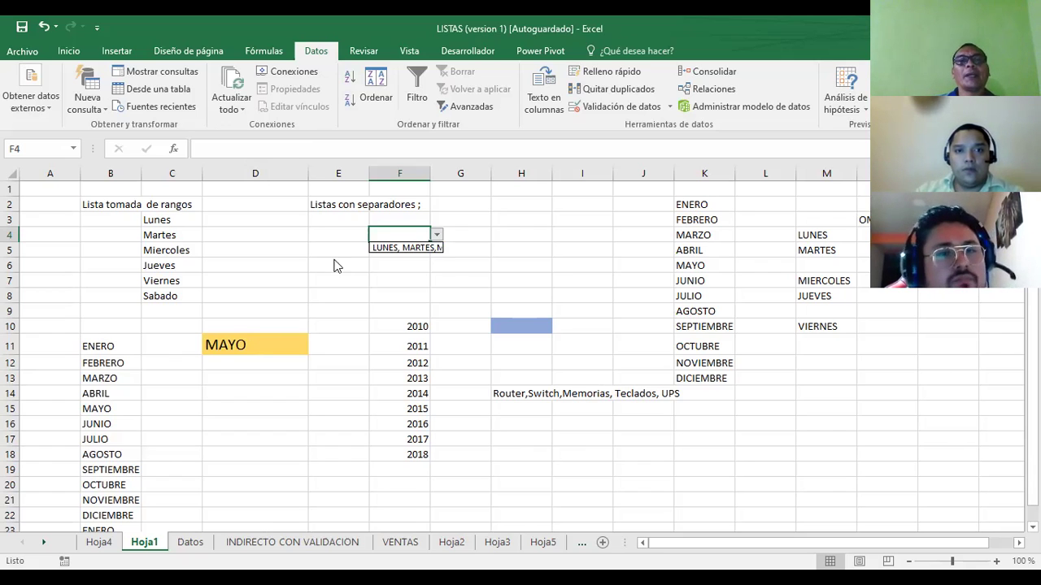
pyautogui.click(405, 248)
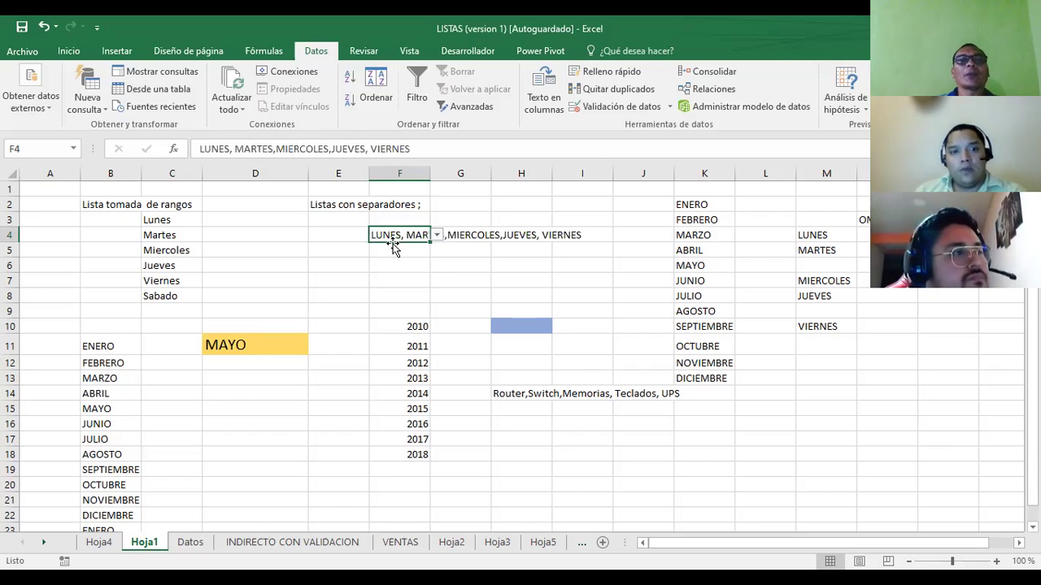
pyautogui.click(437, 235)
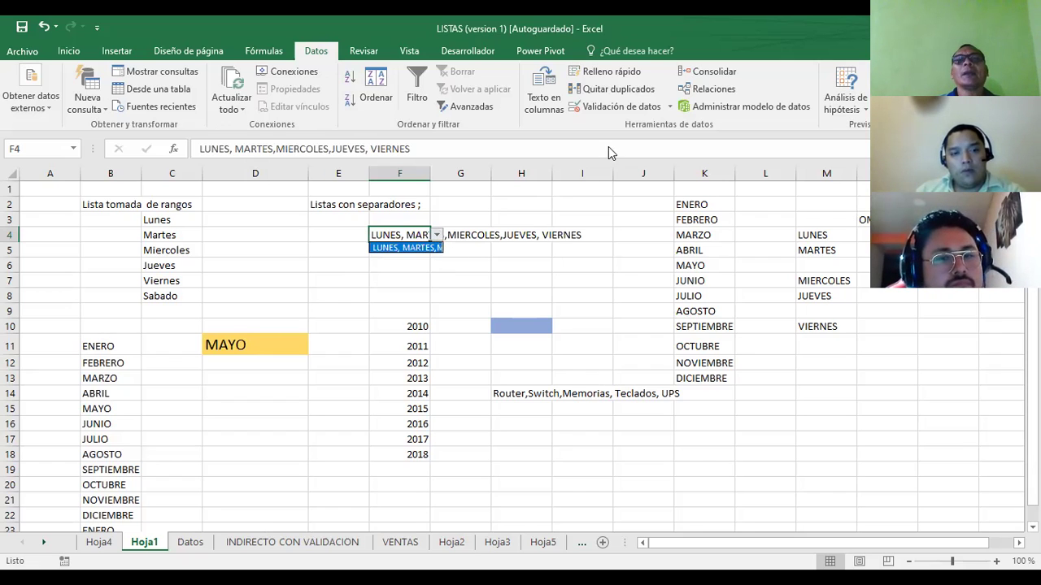
pyautogui.click(638, 106)
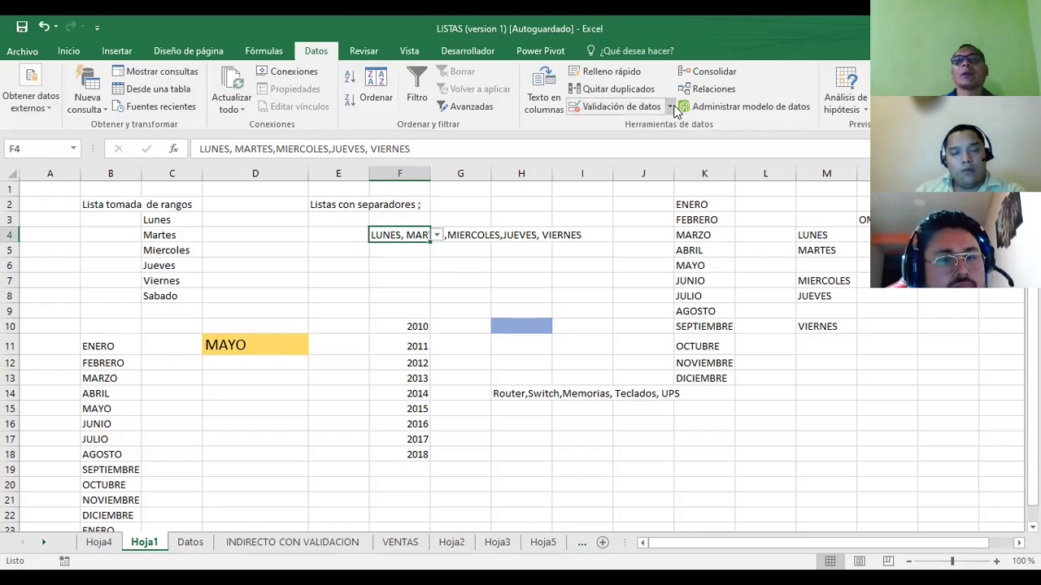
# Reopen F4's list source and turn the separators after LUNES, MARTES and MIERCOLES into semicolons
pyautogui.click(671, 107)
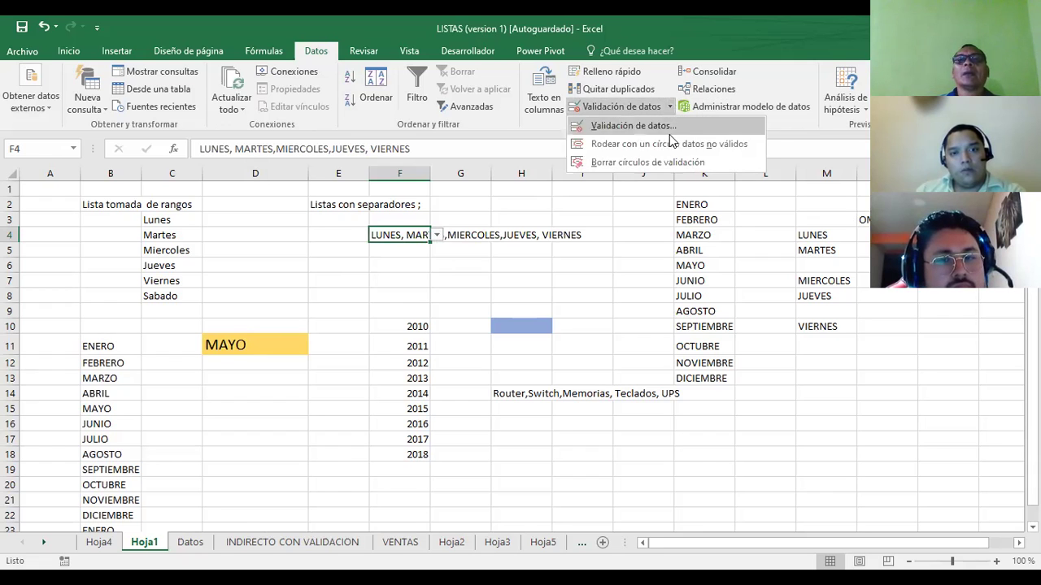
pyautogui.click(619, 130)
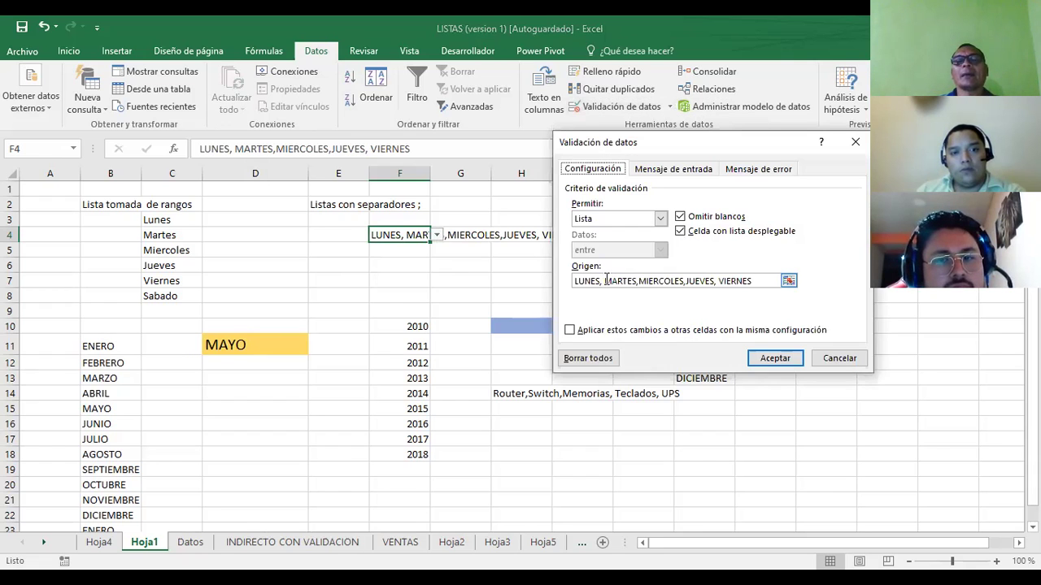
pyautogui.click(604, 281)
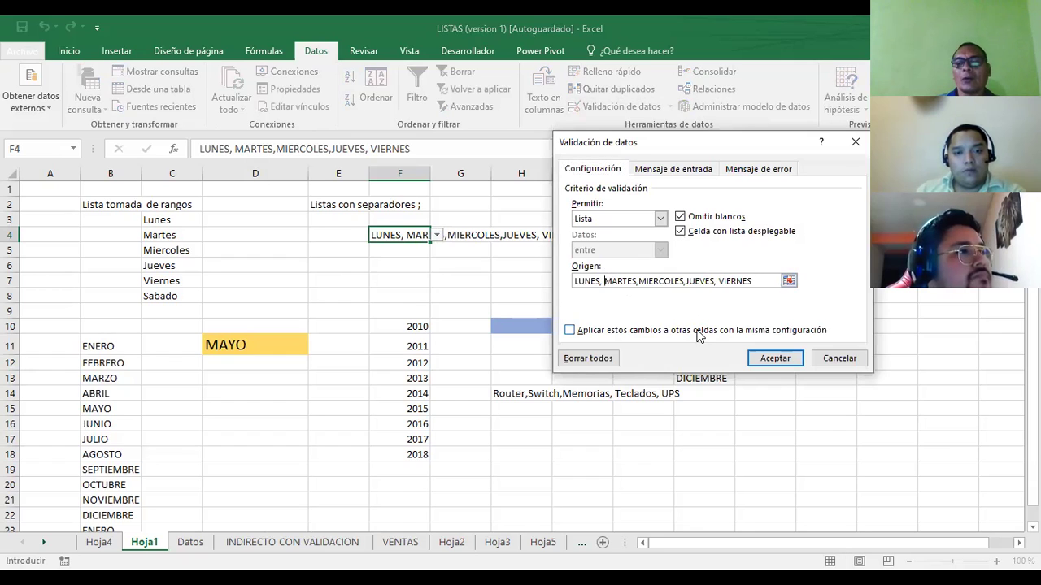
pyautogui.press('BackSpace')
pyautogui.write(';')
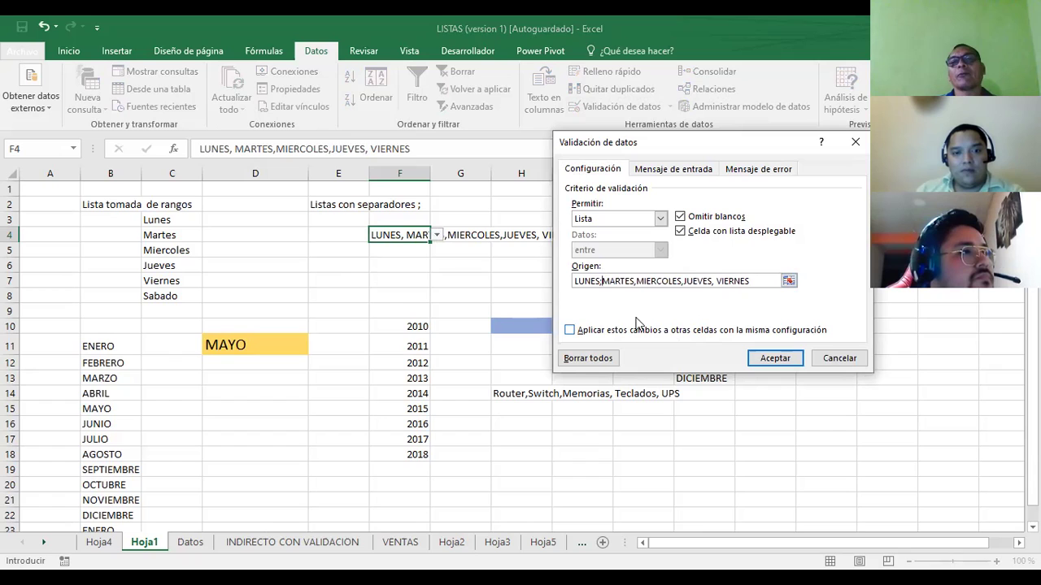
pyautogui.press('Delete')
pyautogui.write(';')
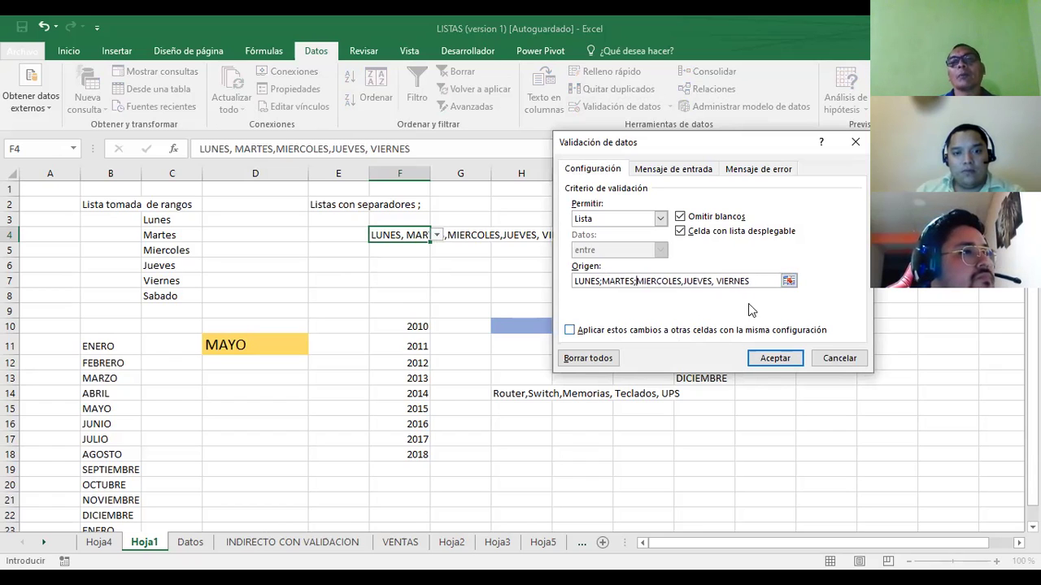
pyautogui.click(685, 280)
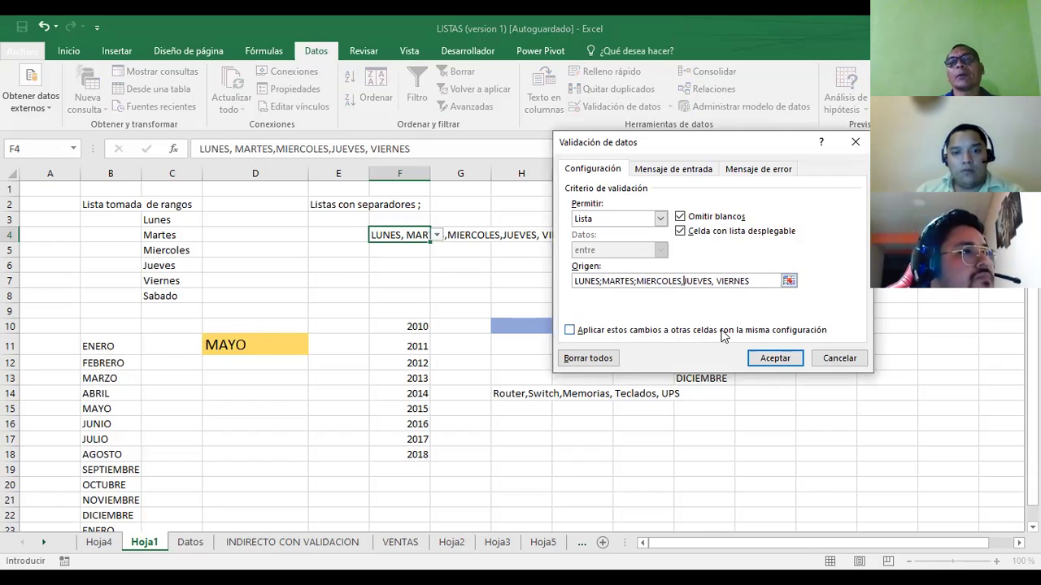
pyautogui.press('BackSpace')
pyautogui.write(';')
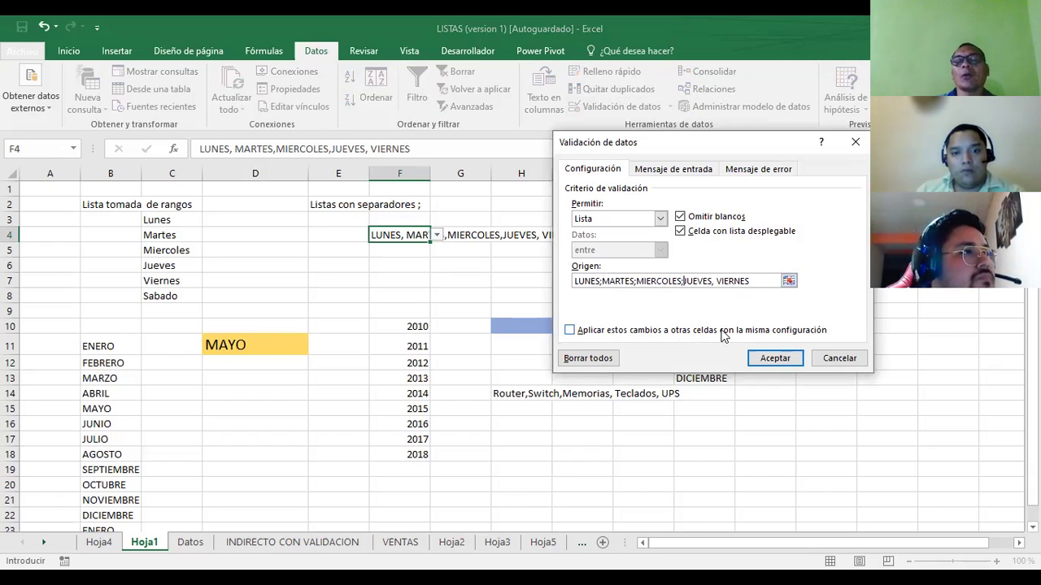
# Replace the separator before VIERNES with a semicolon, delete the stray +$G$4, and apply
pyautogui.click(716, 281)
pyautogui.press('BackSpace')
pyautogui.press('BackSpace')
pyautogui.write(';')
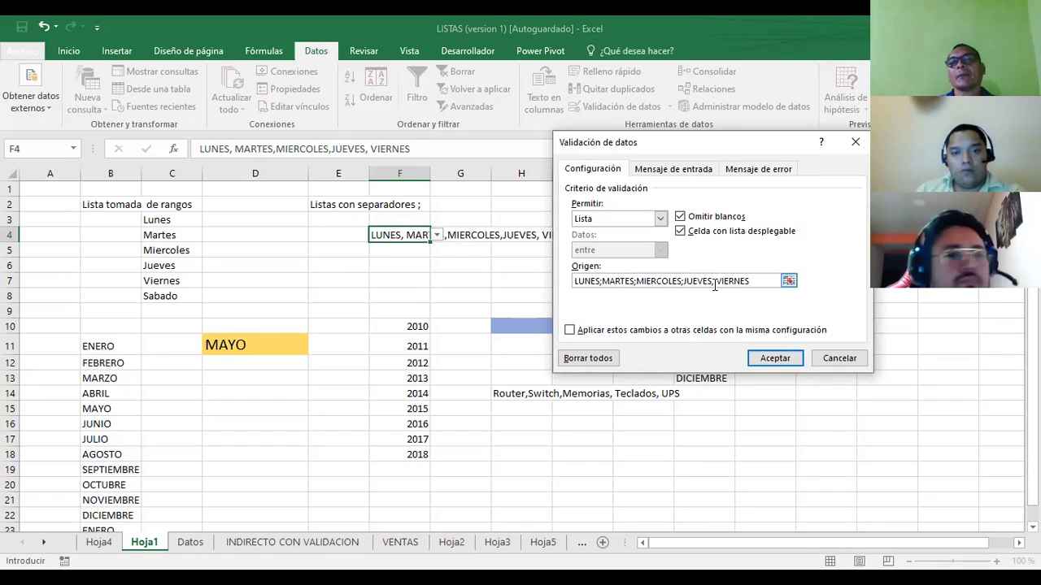
pyautogui.press('BackSpace')
pyautogui.write(',+$G$')
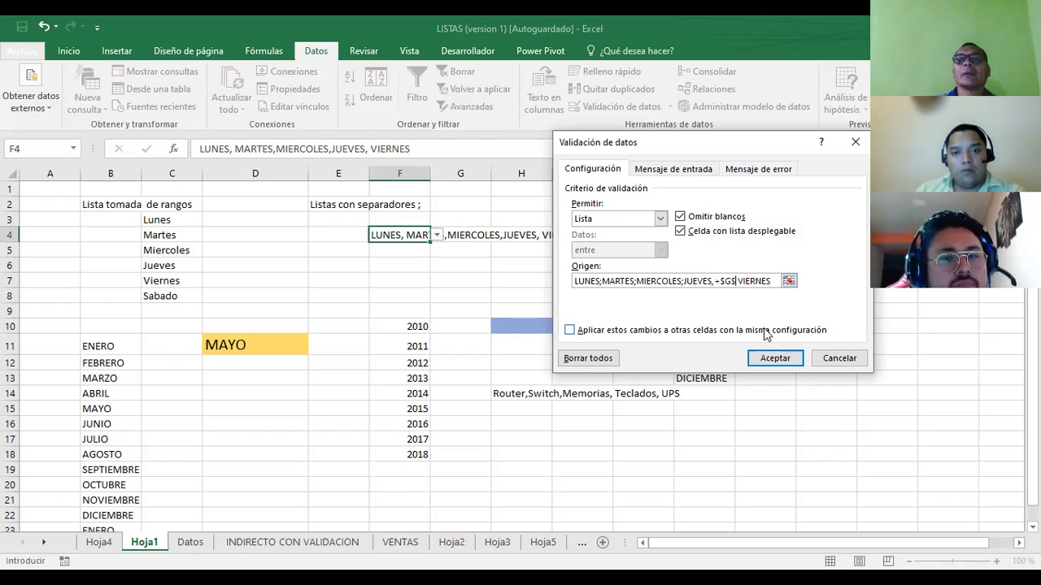
pyautogui.press('BackSpace')
pyautogui.press('BackSpace')
pyautogui.press('BackSpace')
pyautogui.press('BackSpace')
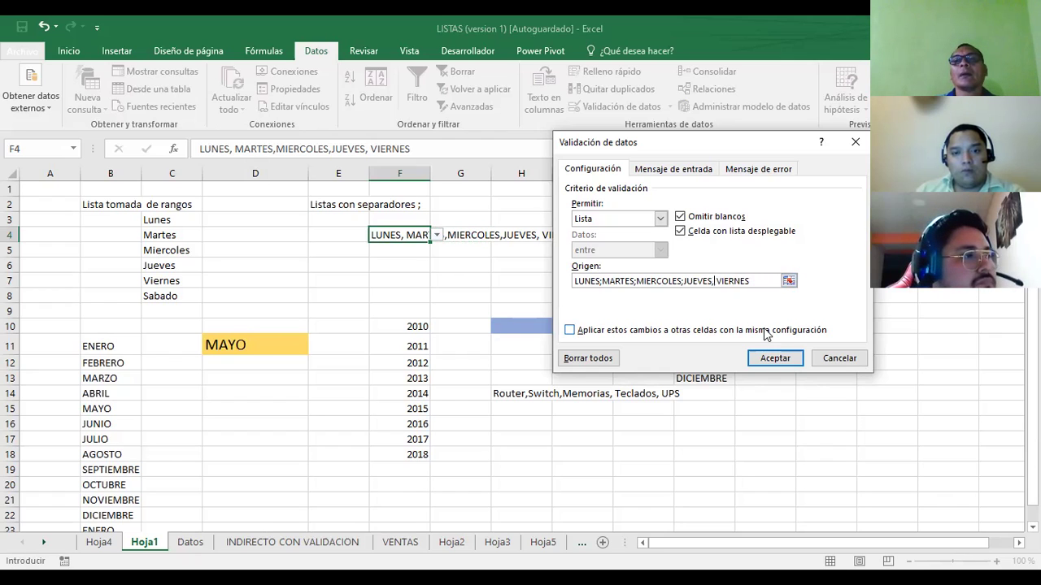
pyautogui.press('BackSpace')
pyautogui.write(';')
pyautogui.press('BackSpace')
pyautogui.click(767, 366)
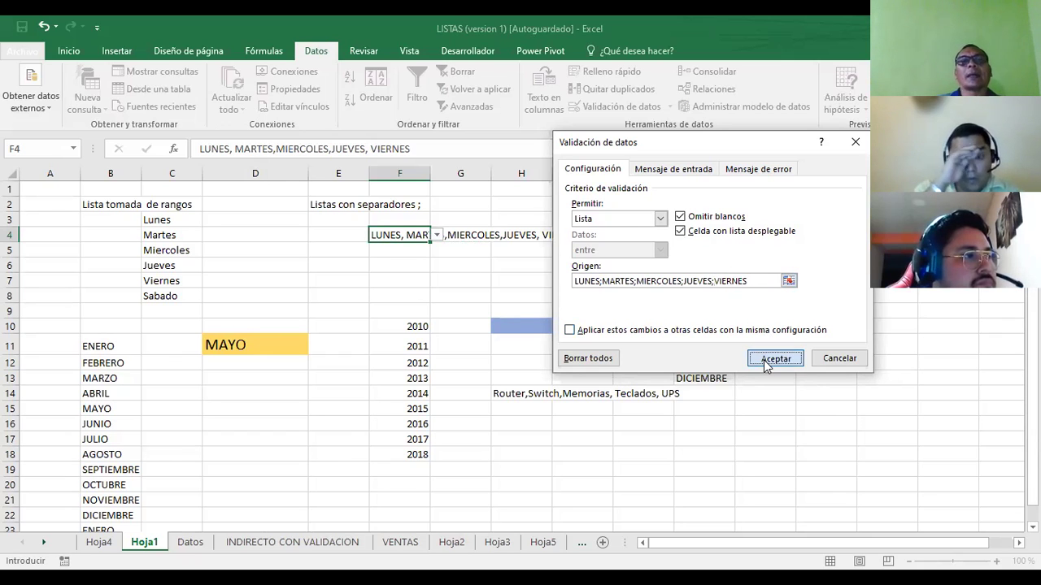
# Test F4's dropdown by choosing MARTES, then JUEVES, then VIERNES
pyautogui.click(350, 270)
pyautogui.click(410, 234)
pyautogui.click(437, 235)
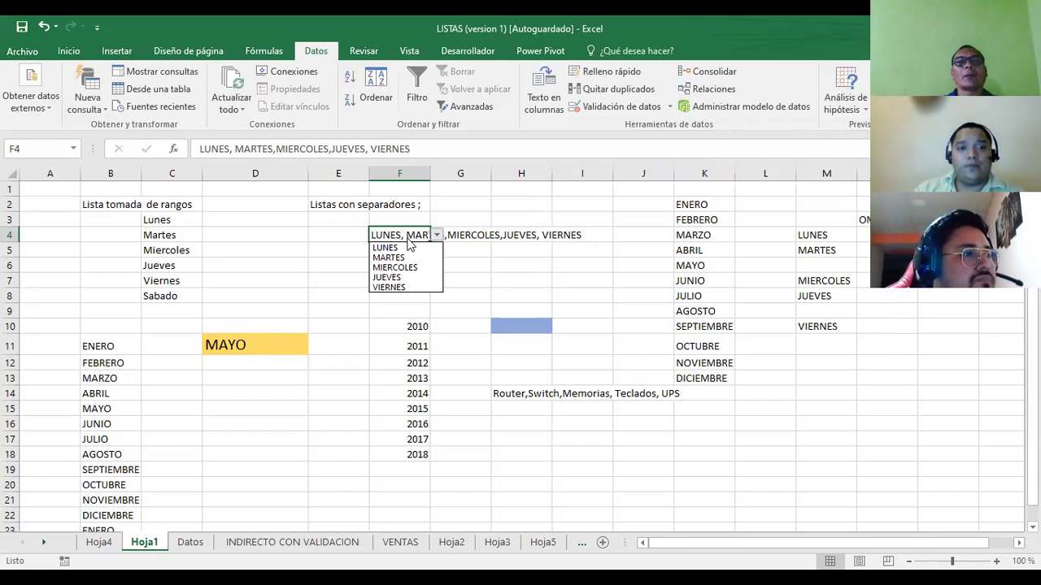
pyautogui.click(390, 259)
pyautogui.click(436, 235)
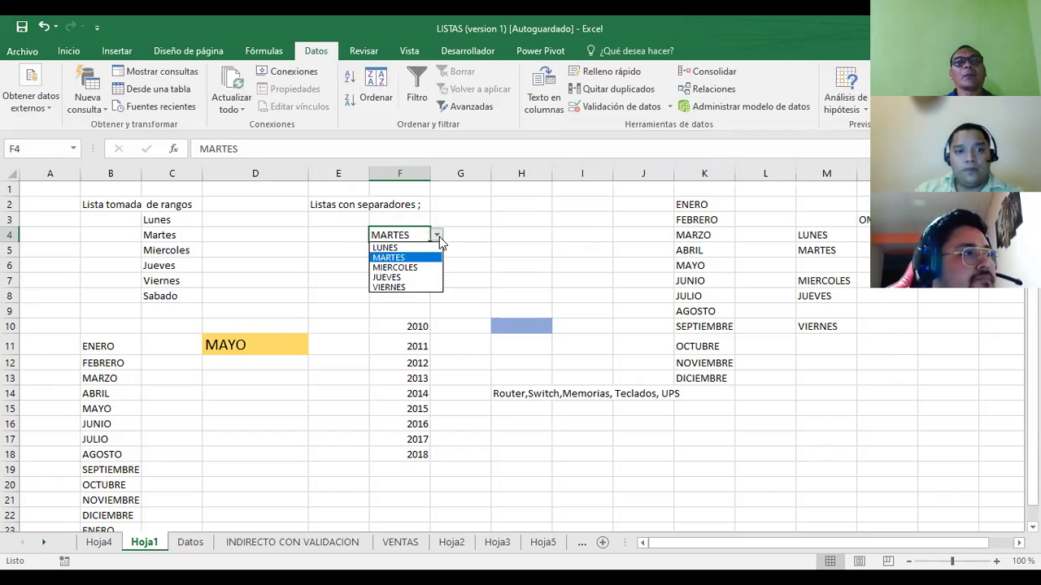
pyautogui.click(424, 277)
pyautogui.click(436, 235)
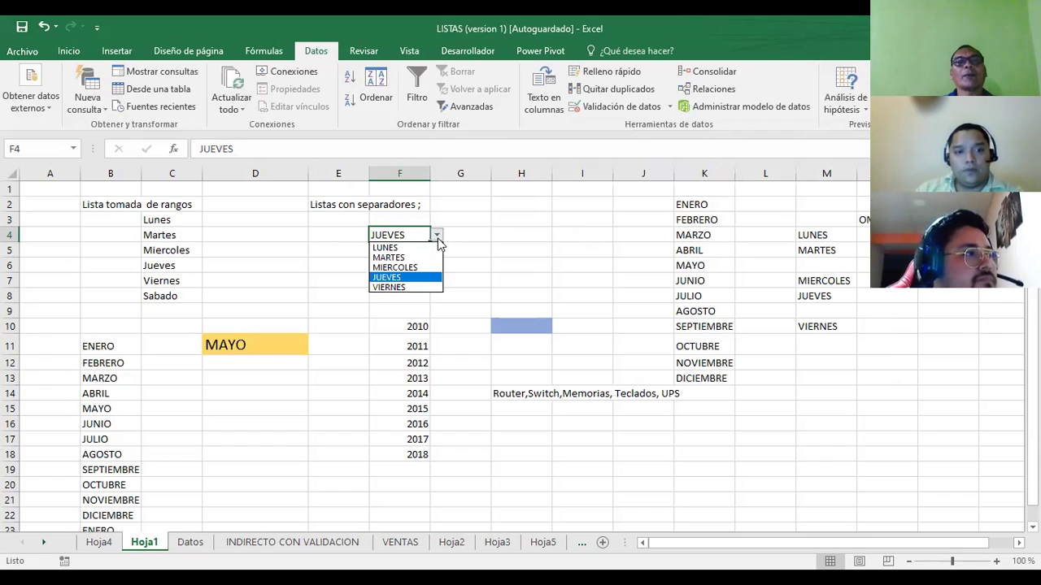
pyautogui.click(390, 287)
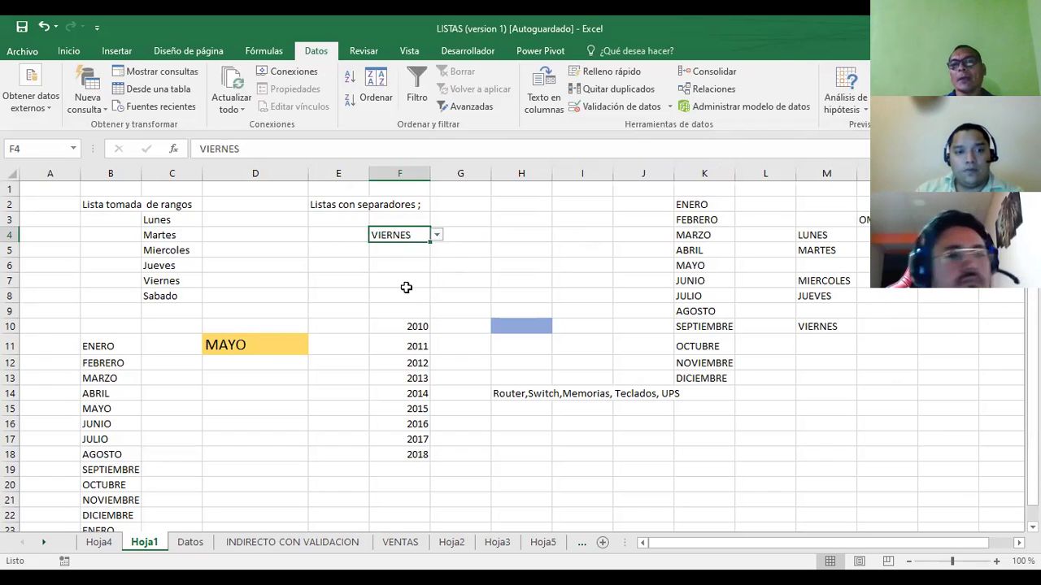
# Click around the sheet, including the 'Listas con separadores ;' heading
pyautogui.click(477, 249)
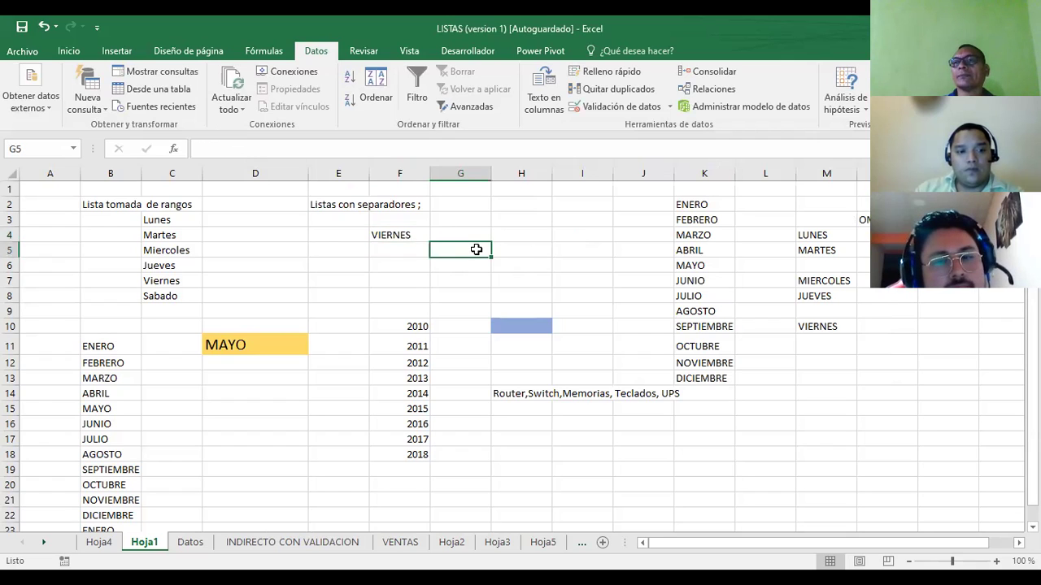
pyautogui.click(524, 221)
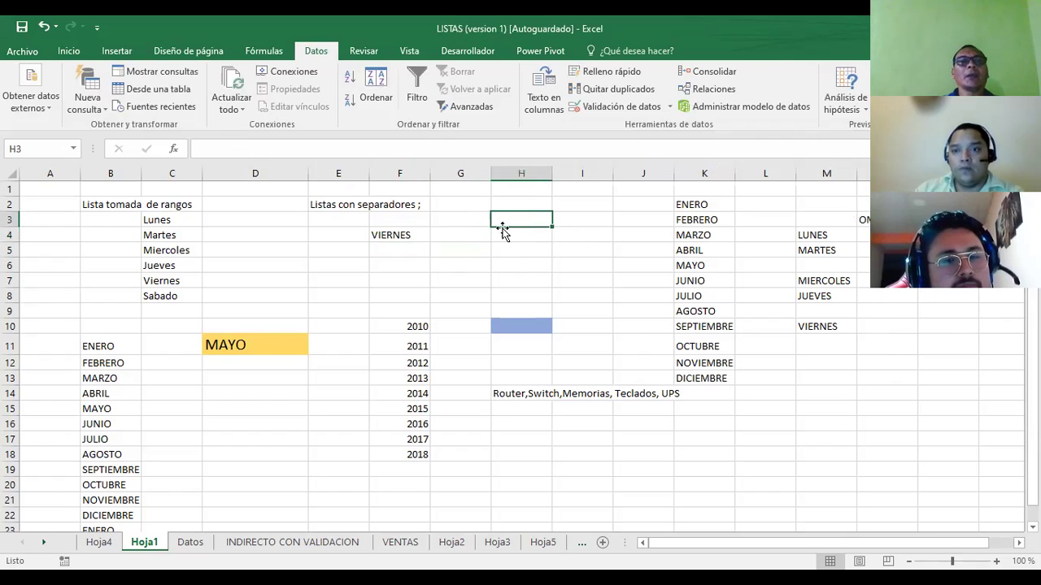
pyautogui.click(339, 208)
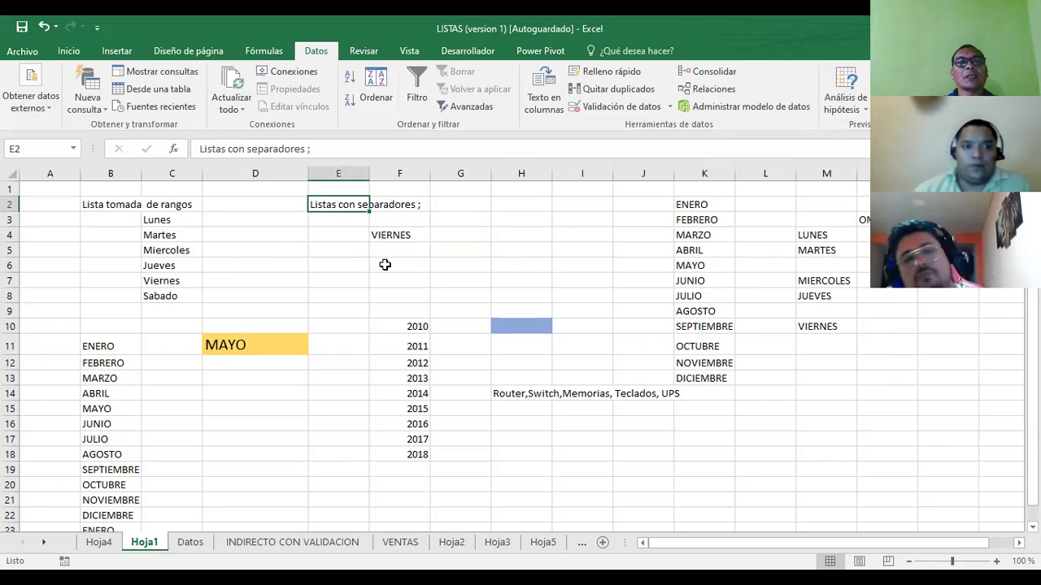
pyautogui.click(271, 265)
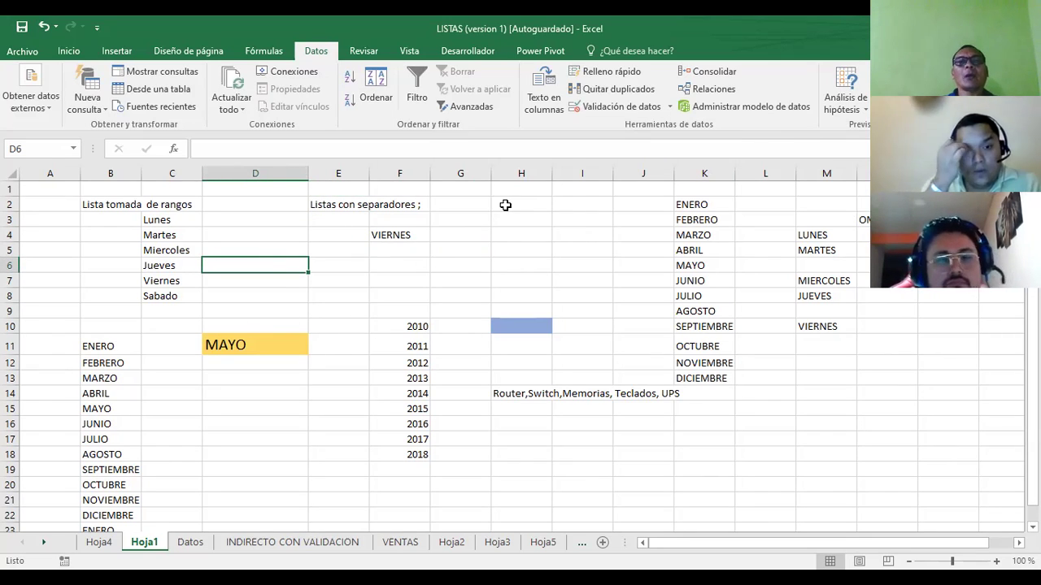
pyautogui.moveTo(106, 346)
pyautogui.mouseDown()
pyautogui.moveTo(114, 513)
pyautogui.moveTo(114, 485)
pyautogui.mouseUp()
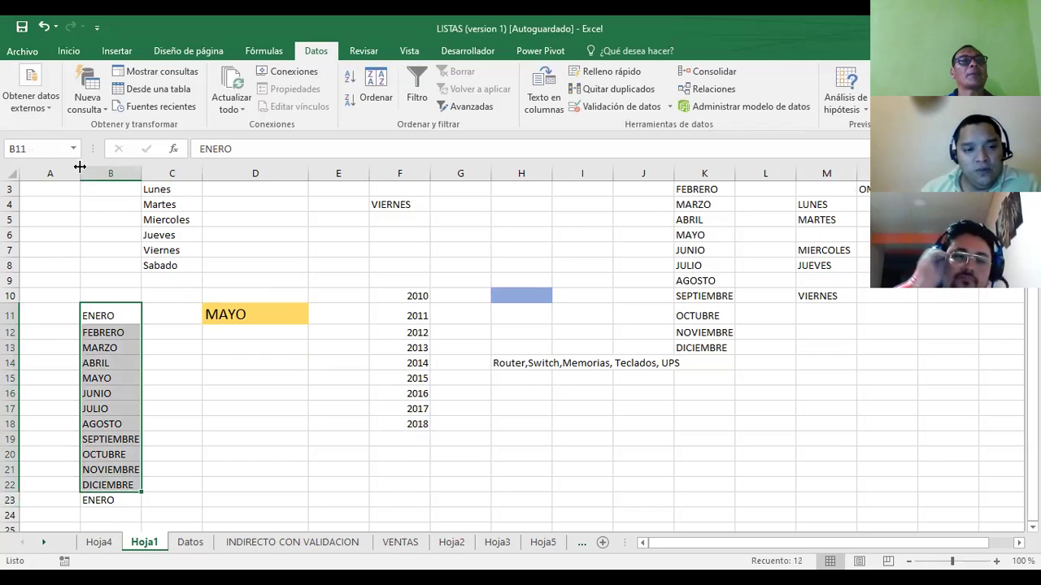
pyautogui.click(39, 148)
pyautogui.write('M')
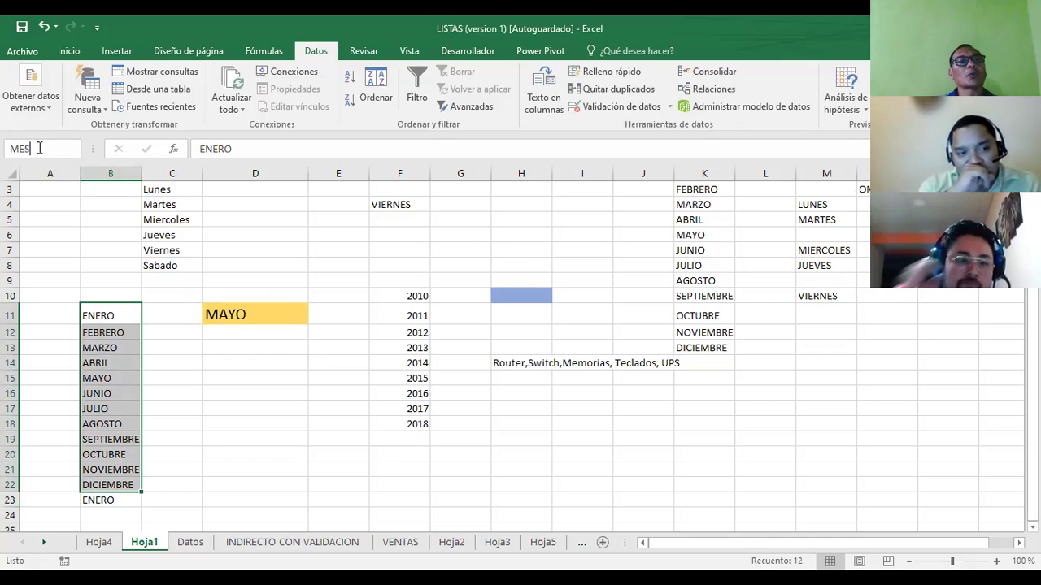
pyautogui.write('ES')
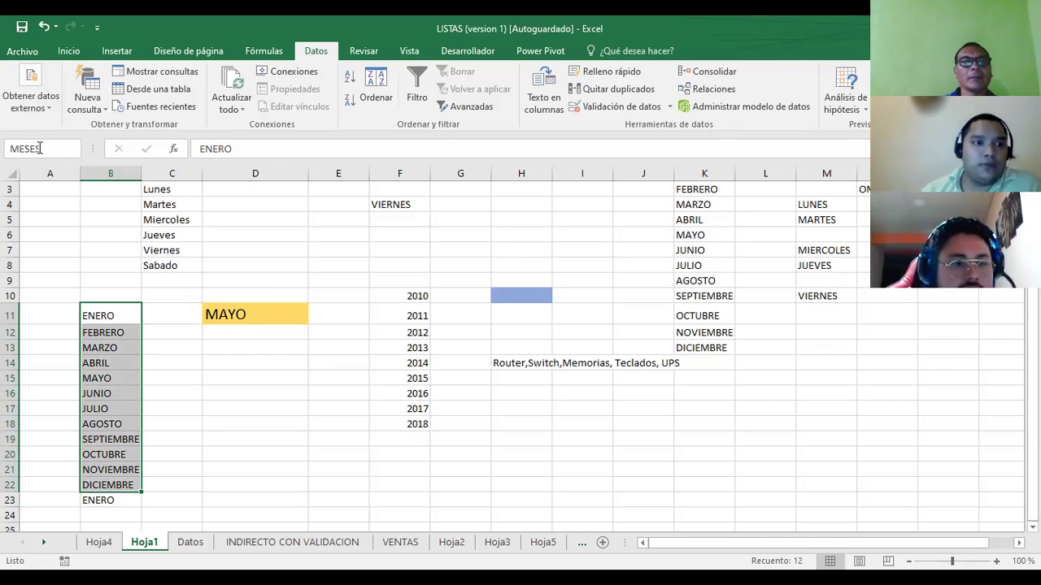
pyautogui.press('Return')
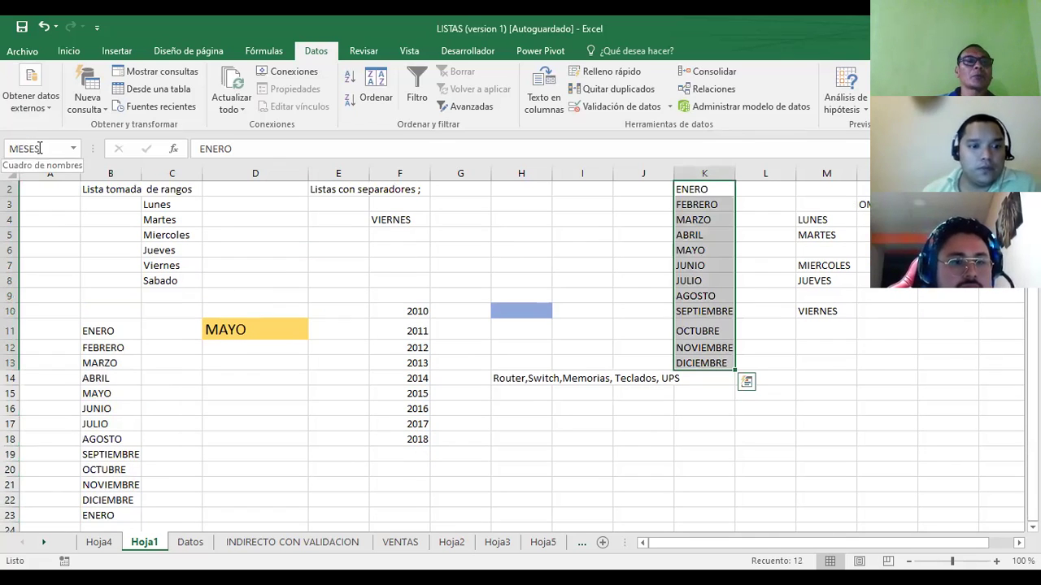
pyautogui.click(518, 221)
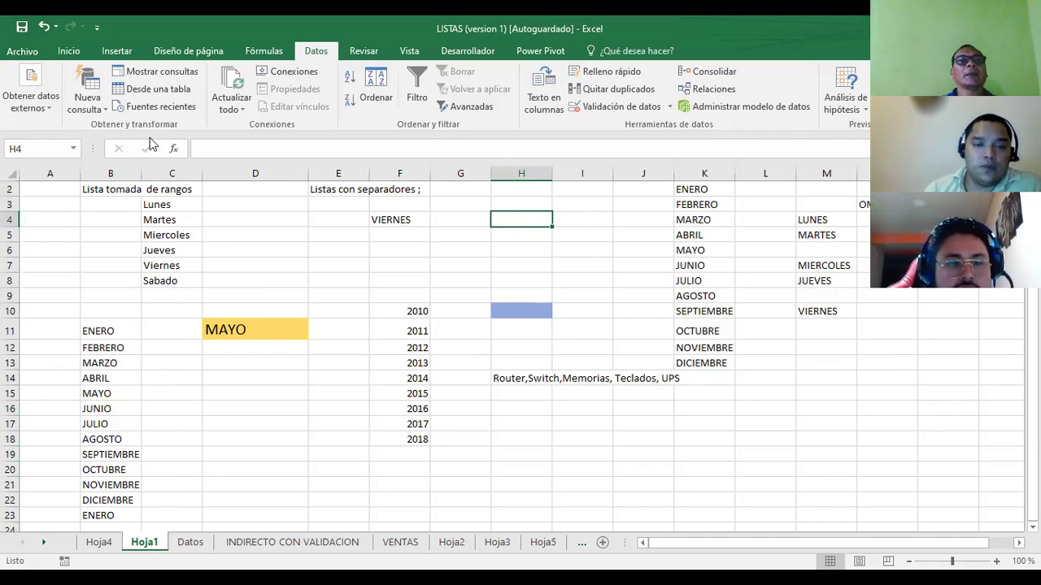
# Give H4 a yellow fill and 16-point font, and widen column H
pyautogui.click(68, 51)
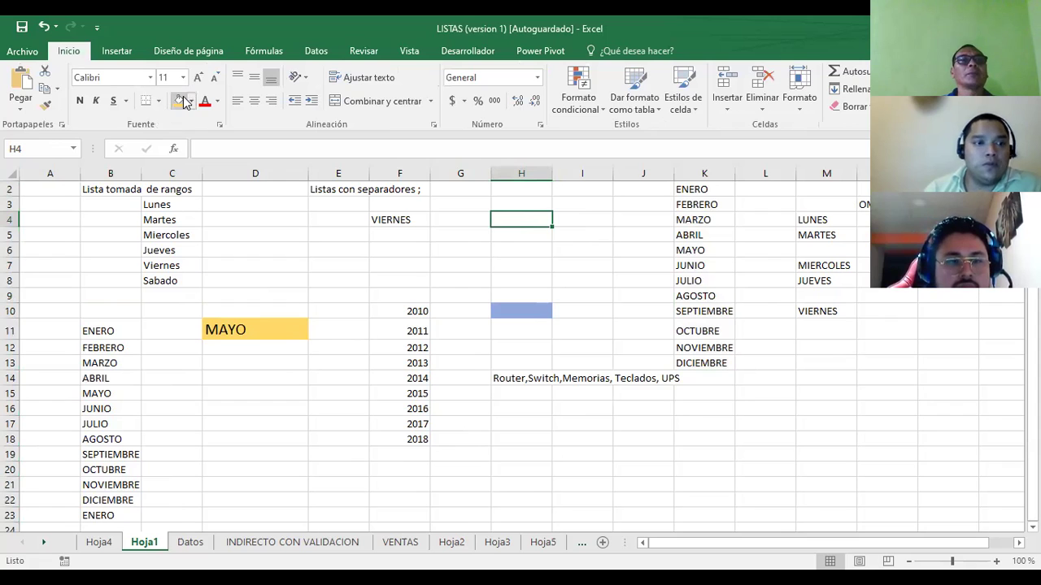
pyautogui.click(178, 100)
pyautogui.click(198, 77)
pyautogui.click(198, 77)
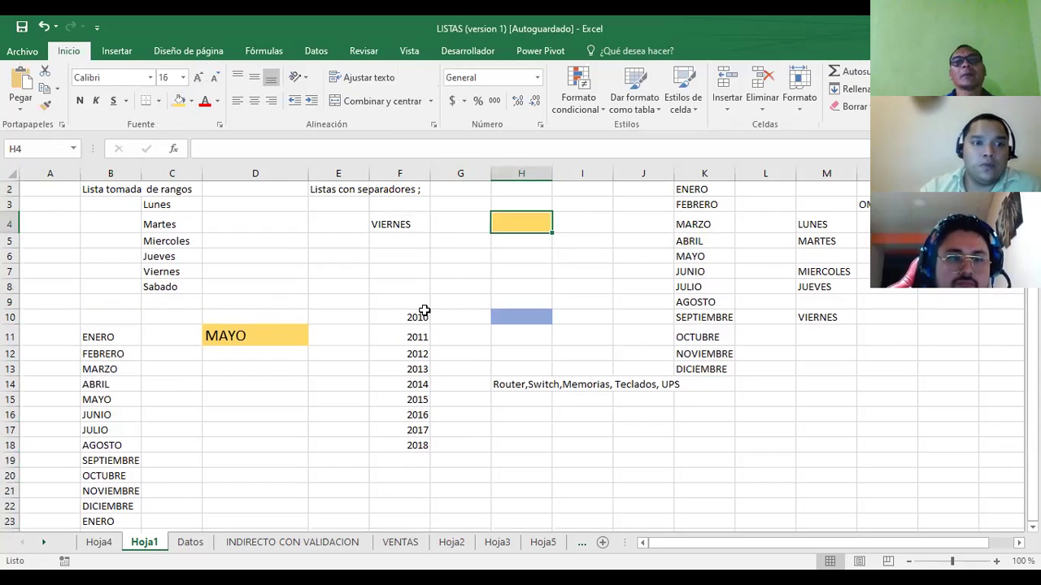
pyautogui.click(411, 273)
pyautogui.moveTo(552, 173); pyautogui.dragTo(597, 174)
pyautogui.click(555, 221)
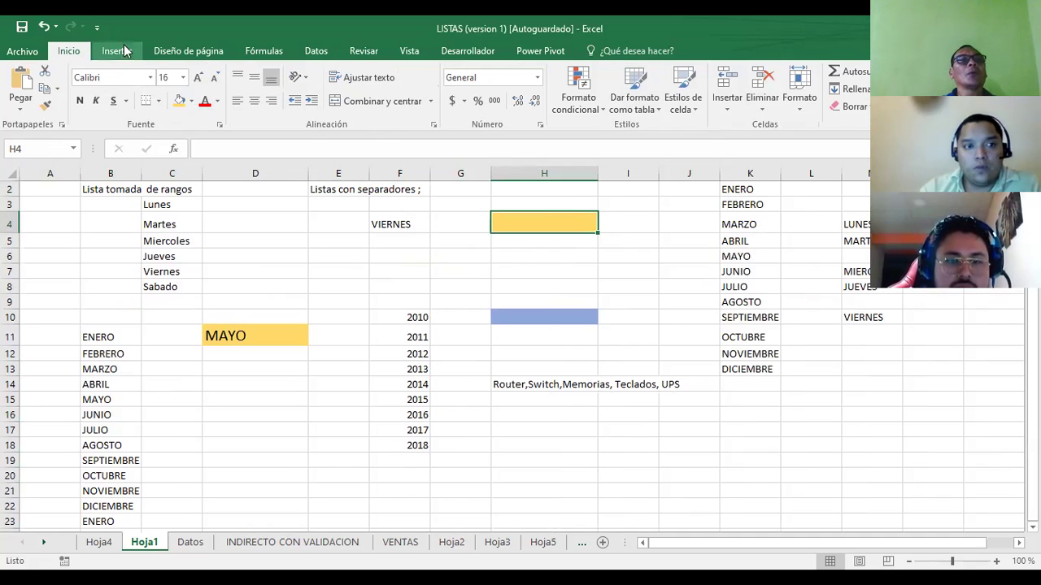
pyautogui.click(316, 51)
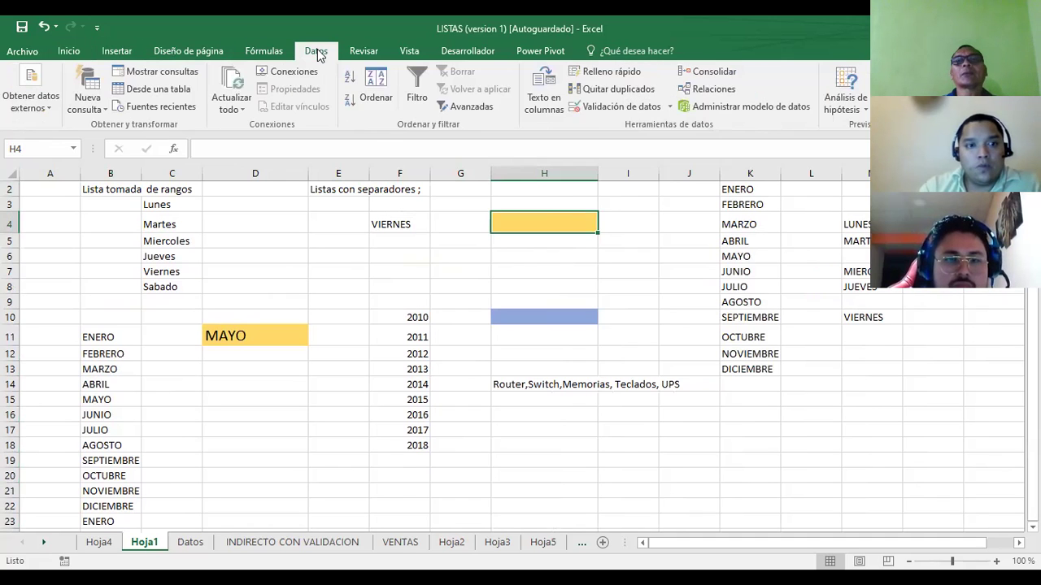
# Set H4's list validation source to =MESES and test its month dropdown
pyautogui.click(621, 106)
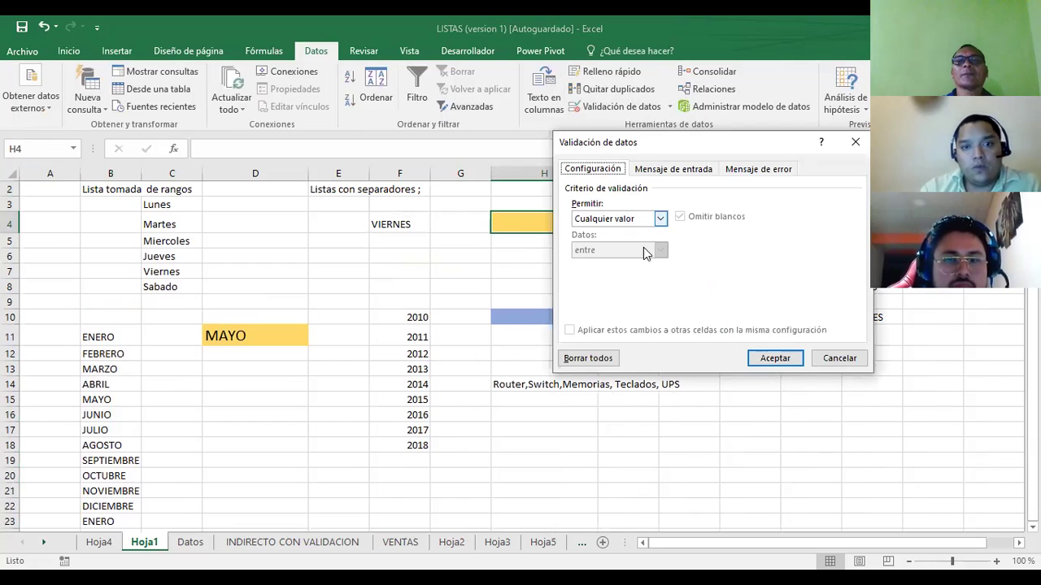
pyautogui.click(660, 218)
pyautogui.click(606, 263)
pyautogui.click(591, 281)
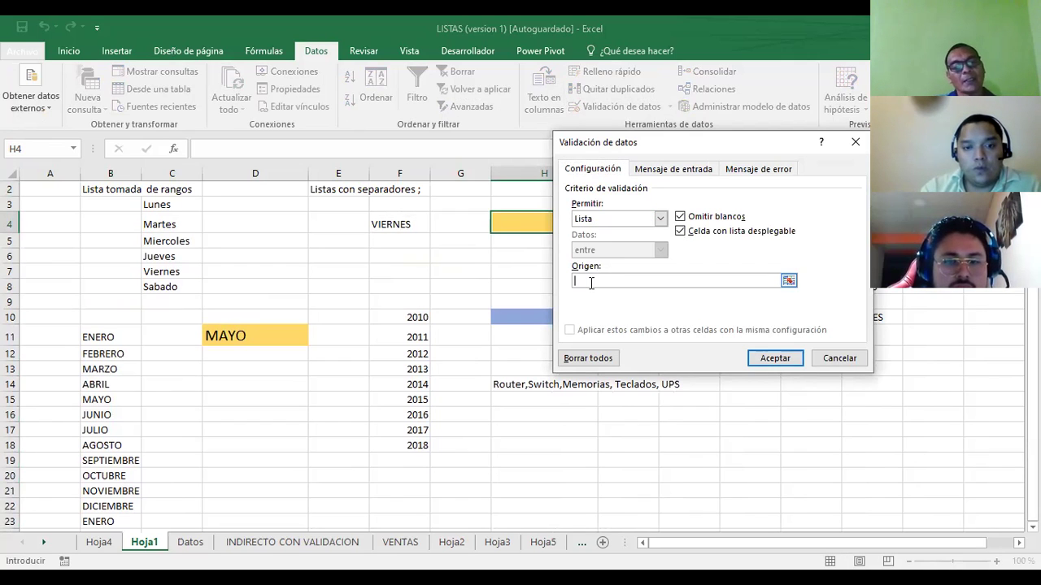
pyautogui.press('F3')
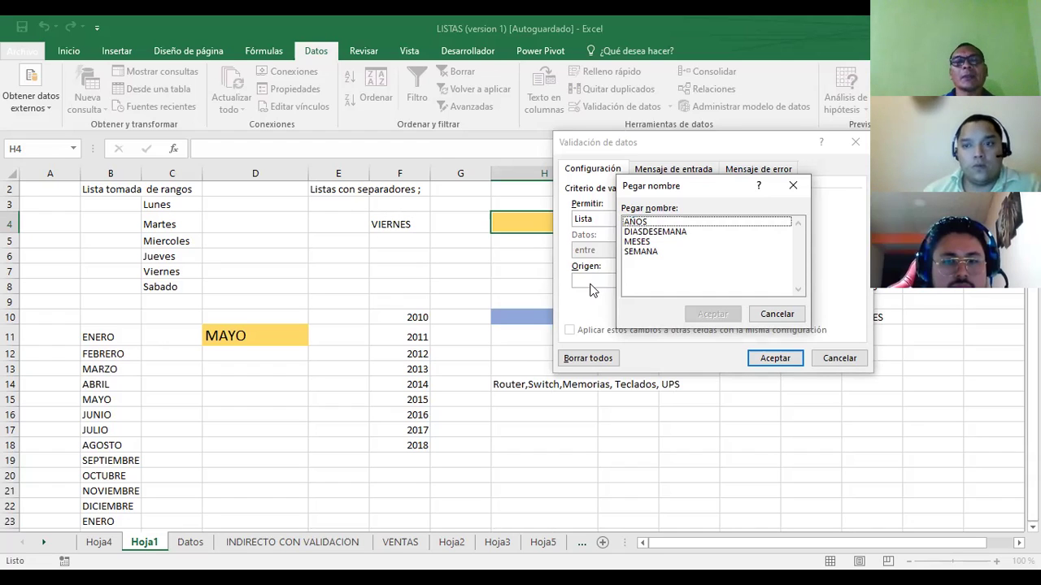
pyautogui.click(652, 242)
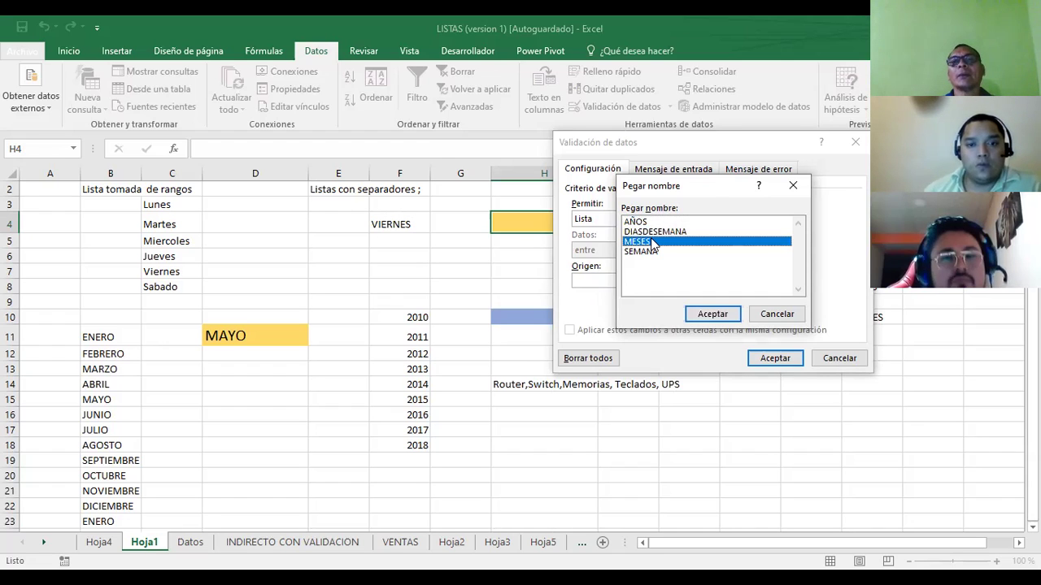
pyautogui.click(713, 313)
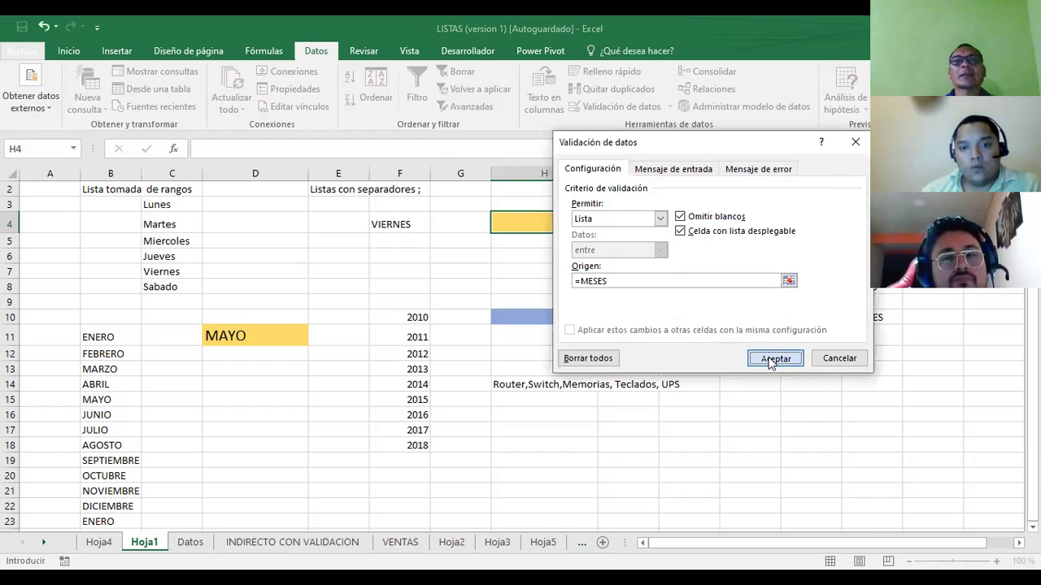
pyautogui.click(773, 358)
pyautogui.click(603, 226)
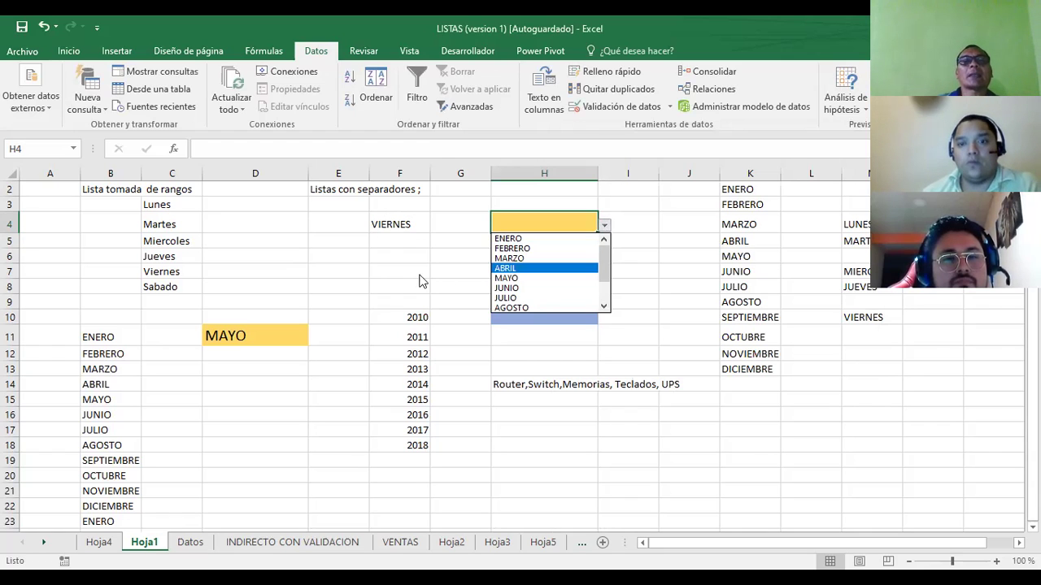
pyautogui.click(231, 102)
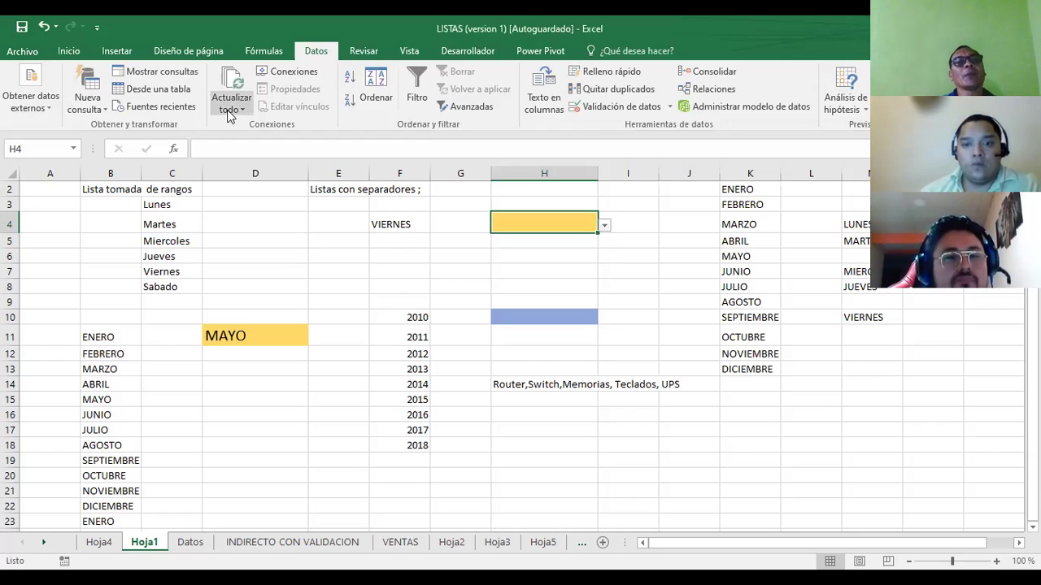
pyautogui.click(268, 55)
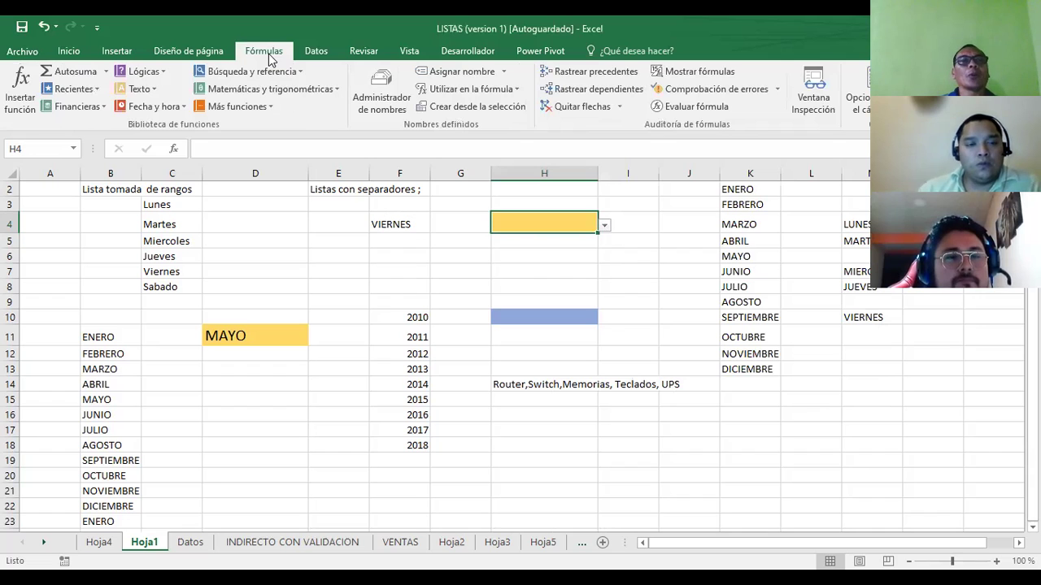
pyautogui.click(393, 108)
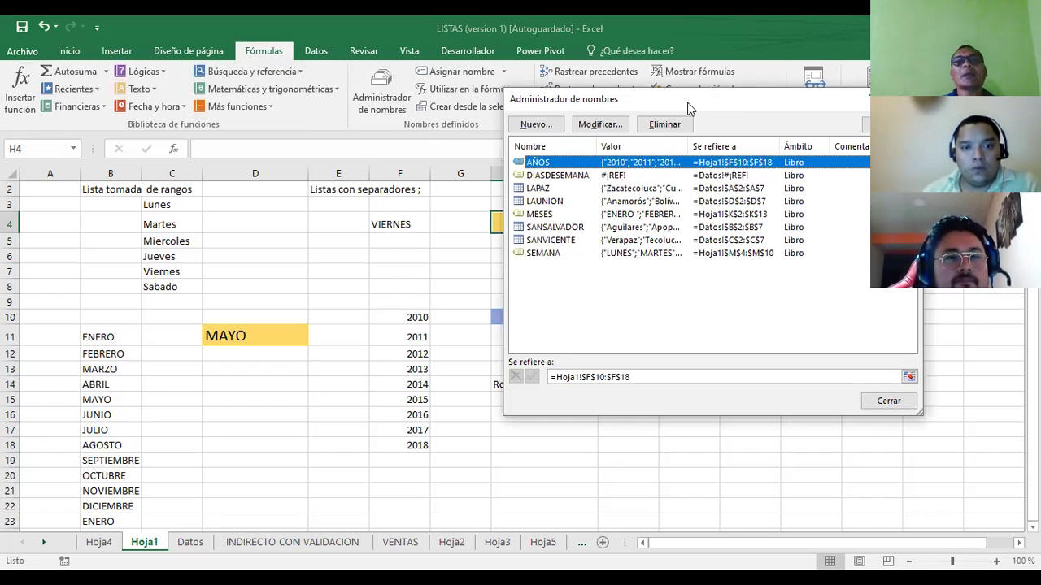
pyautogui.moveTo(687, 108); pyautogui.dragTo(461, 117)
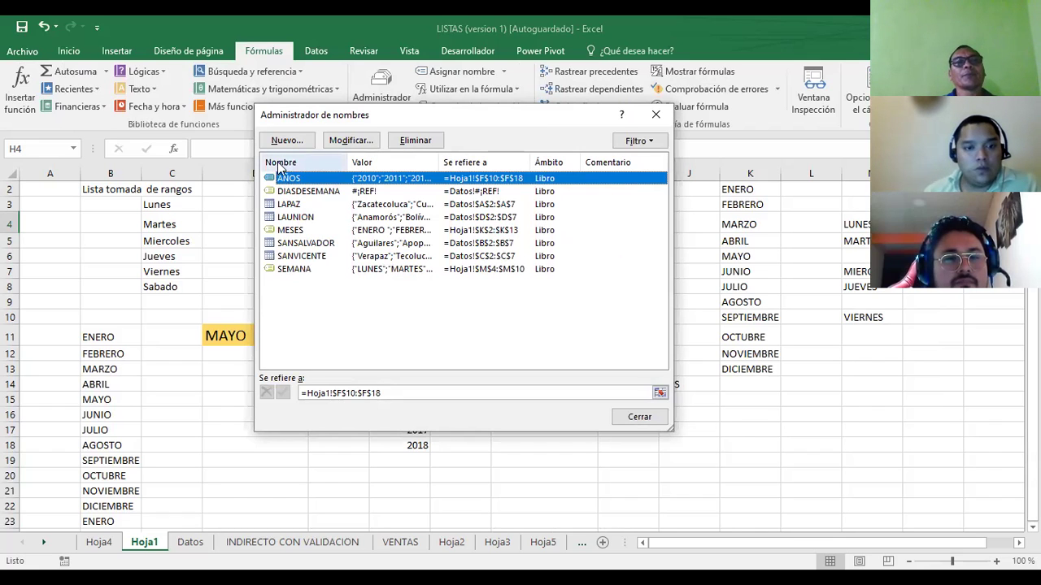
pyautogui.click(307, 179)
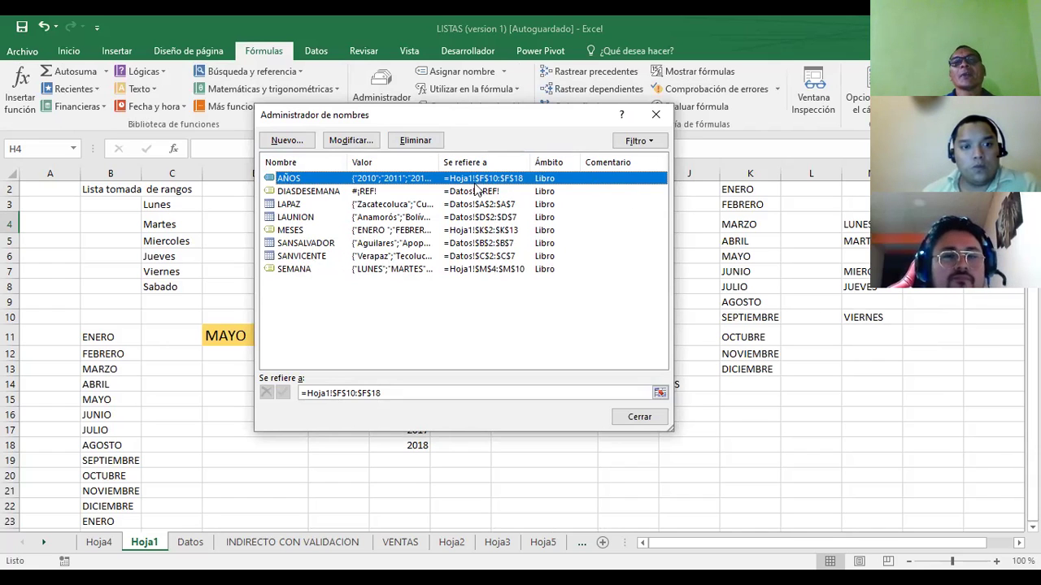
pyautogui.click(656, 115)
pyautogui.click(284, 232)
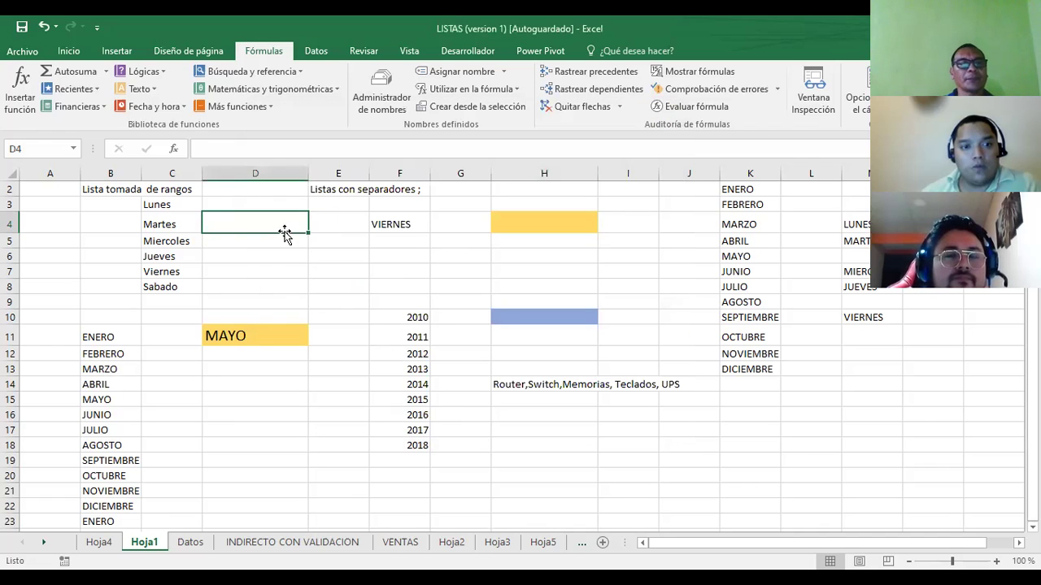
# Switch to the Datos sheet, select the LAPAZ municipalities, and zoom in on the table
pyautogui.click(190, 542)
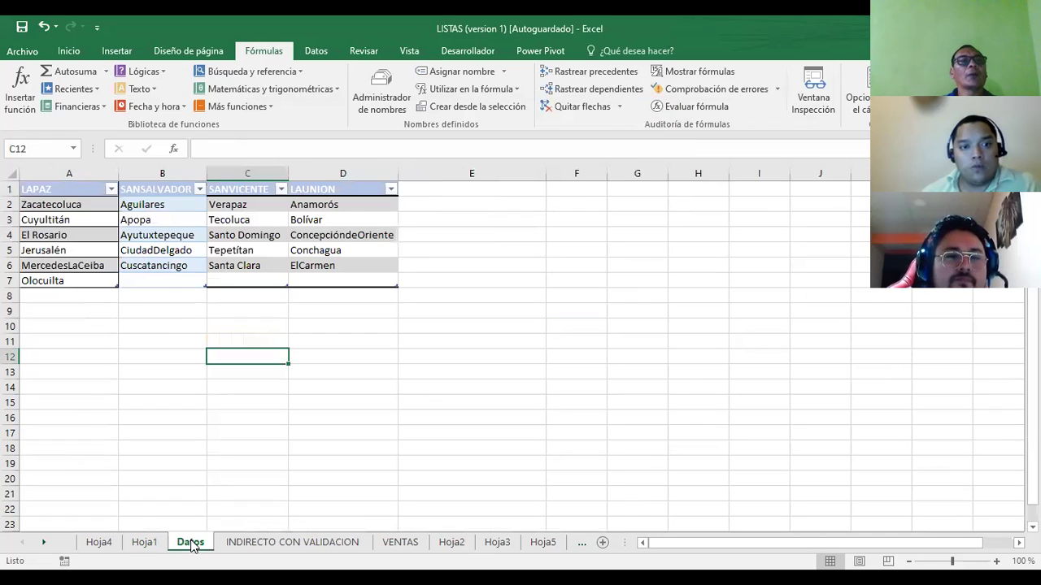
pyautogui.click(96, 388)
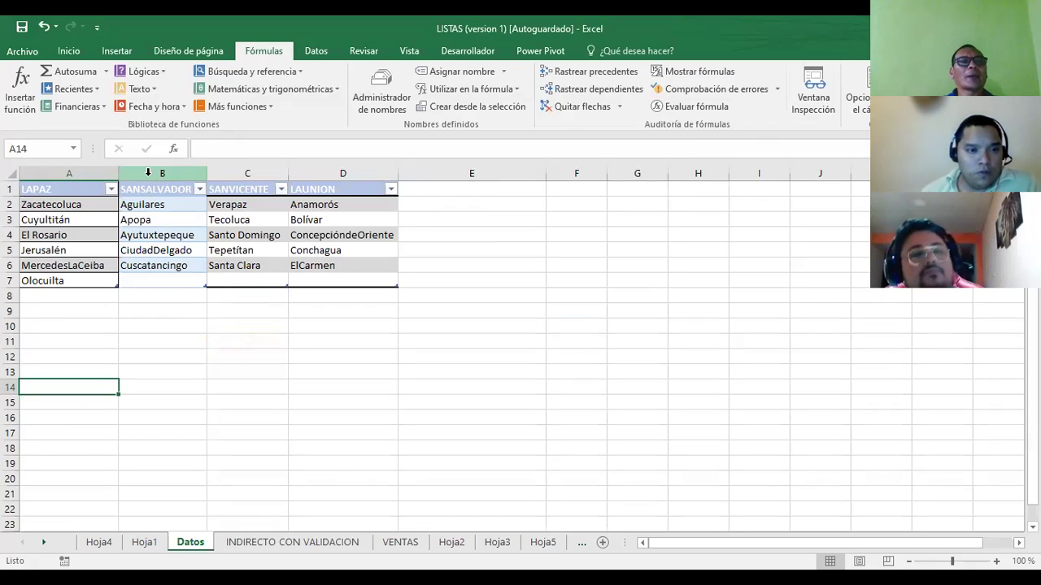
pyautogui.click(520, 226)
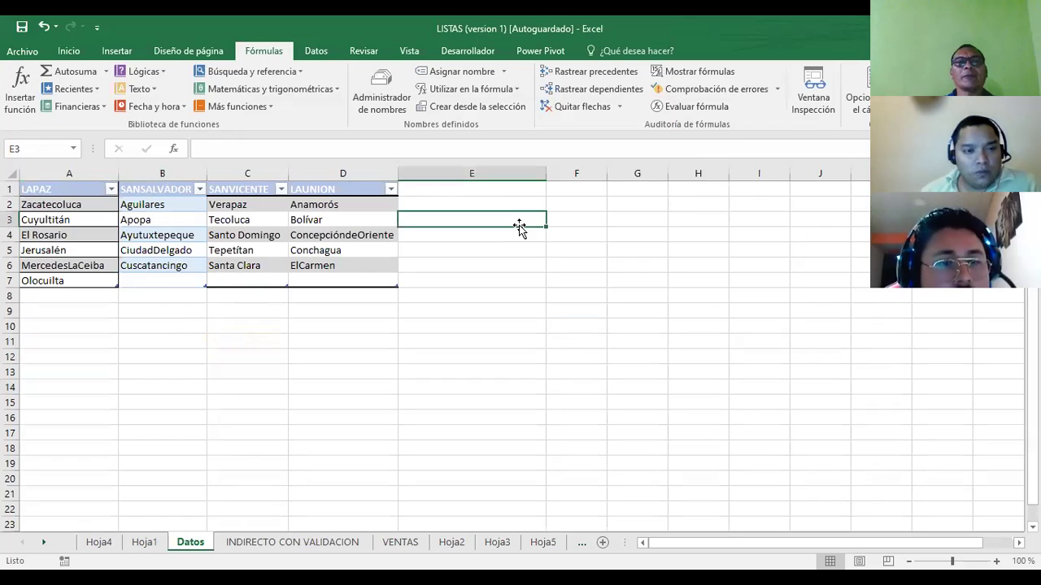
pyautogui.click(45, 194)
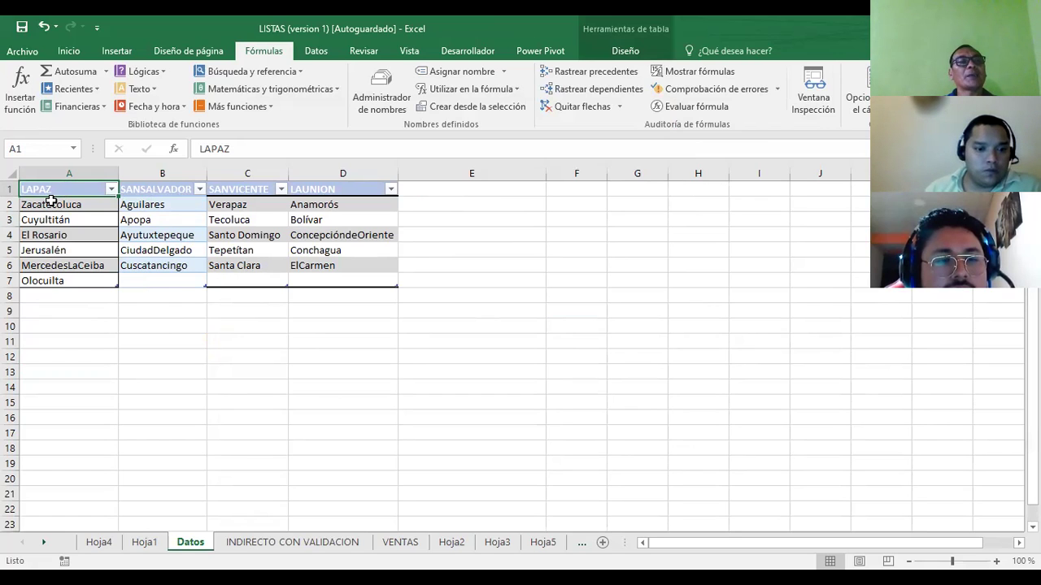
pyautogui.moveTo(46, 203); pyautogui.dragTo(38, 279)
pyautogui.click(472, 278)
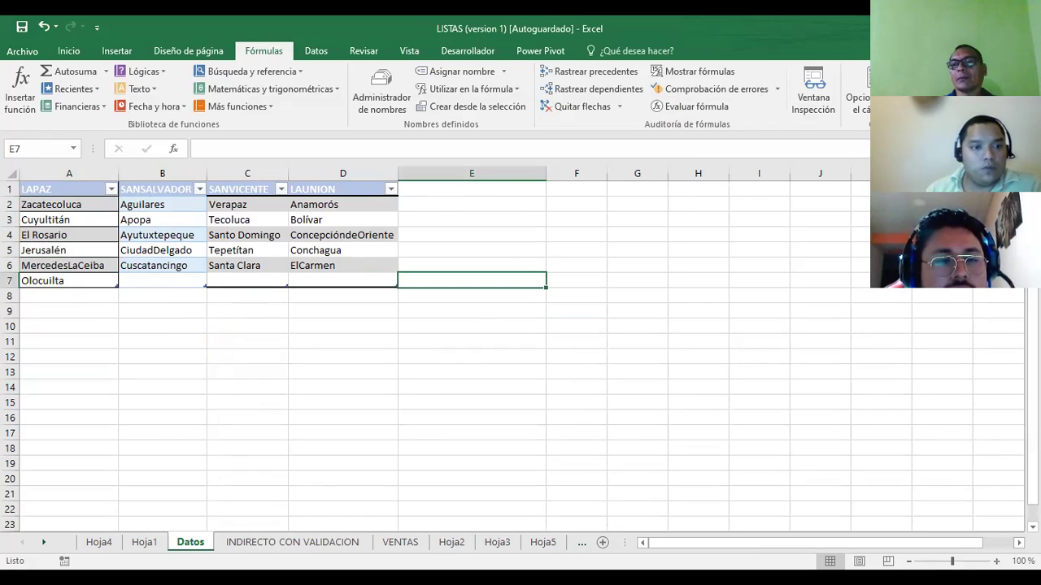
pyautogui.click(996, 561)
pyautogui.click(760, 288)
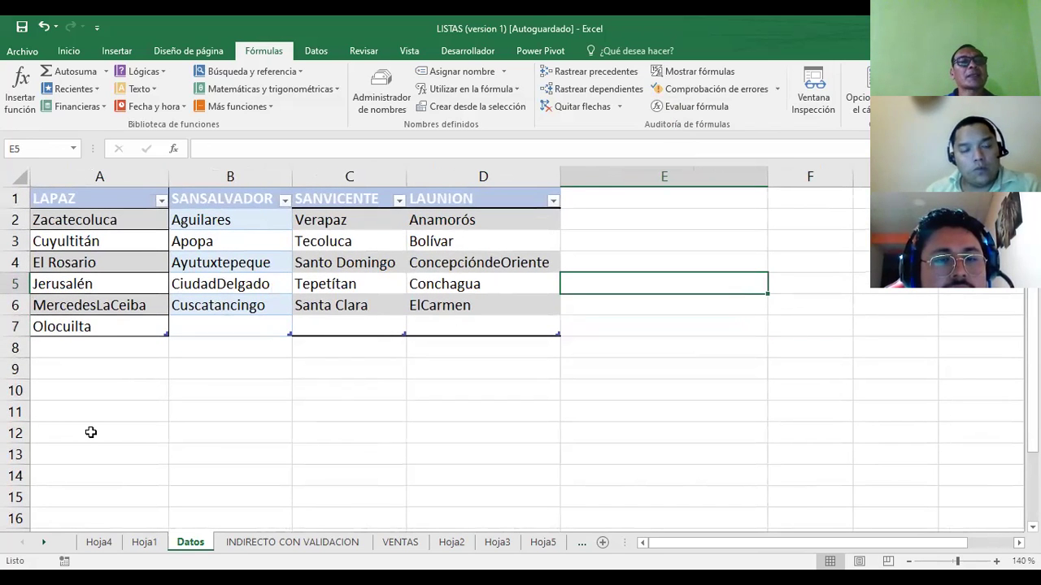
# Go through LAPAZ's entries Zacatecoluca to Olocuilta, then the SANSALVADOR, SANVICENTE and LAUNION headers
pyautogui.click(81, 195)
pyautogui.click(59, 226)
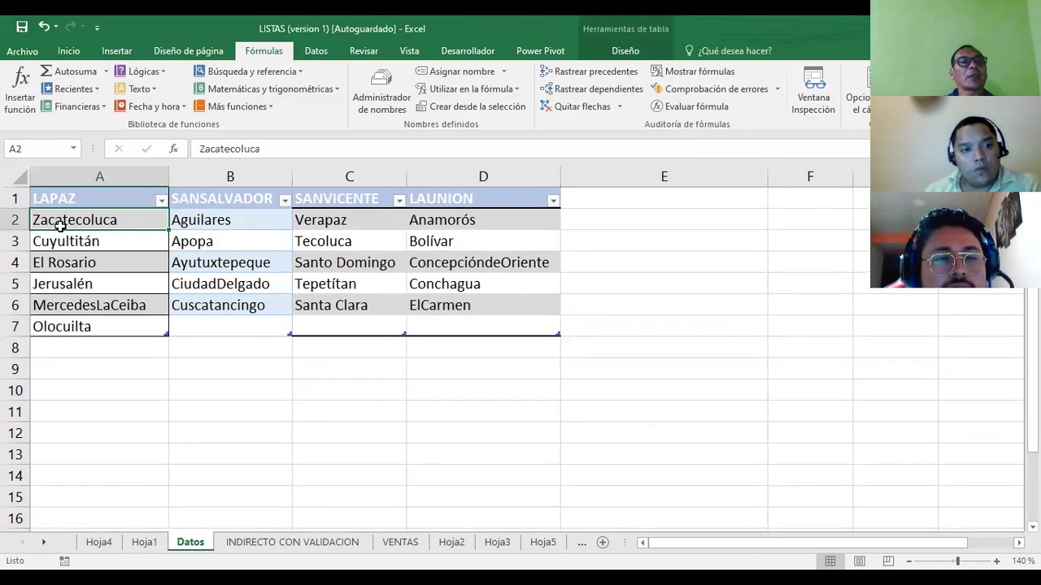
pyautogui.click(88, 244)
pyautogui.click(78, 270)
pyautogui.click(84, 280)
pyautogui.click(104, 308)
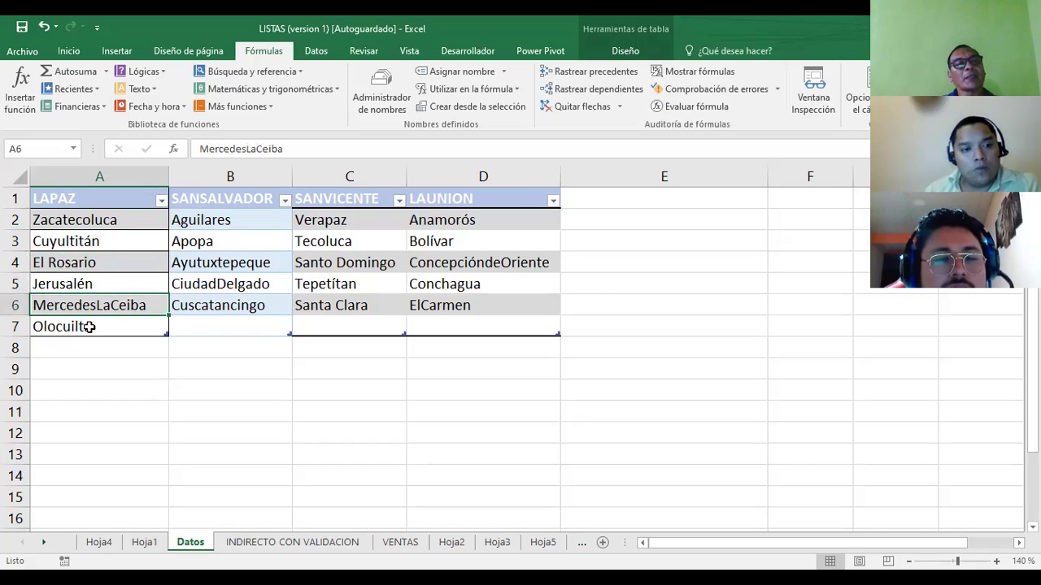
pyautogui.click(90, 326)
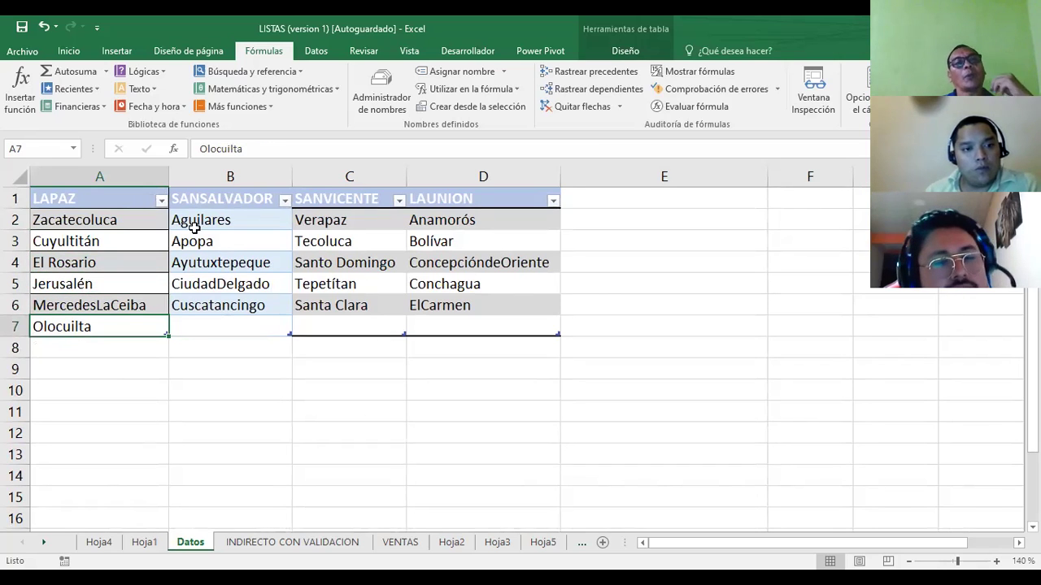
pyautogui.click(208, 198)
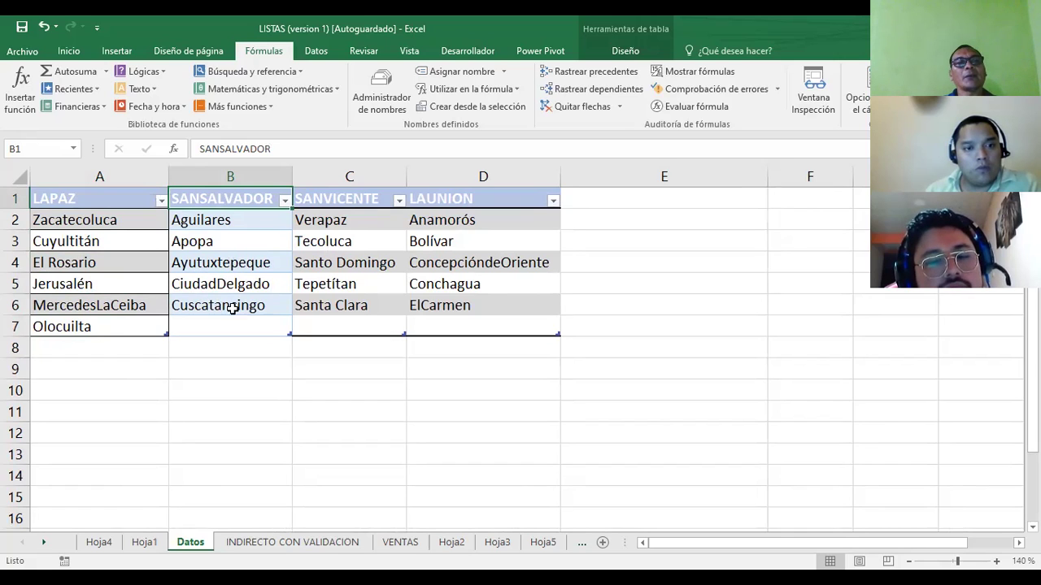
pyautogui.click(340, 205)
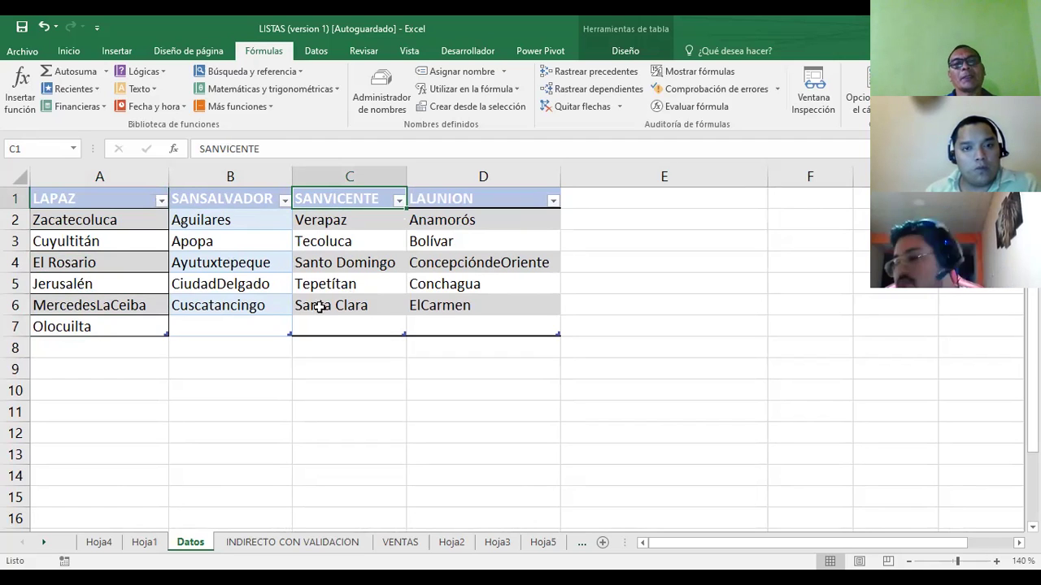
pyautogui.click(461, 198)
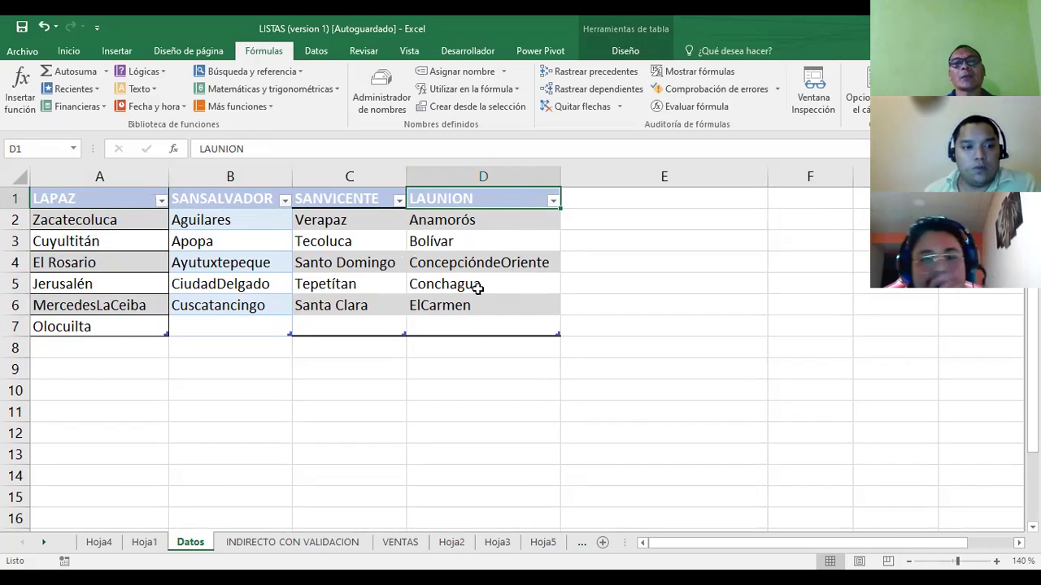
pyautogui.click(628, 236)
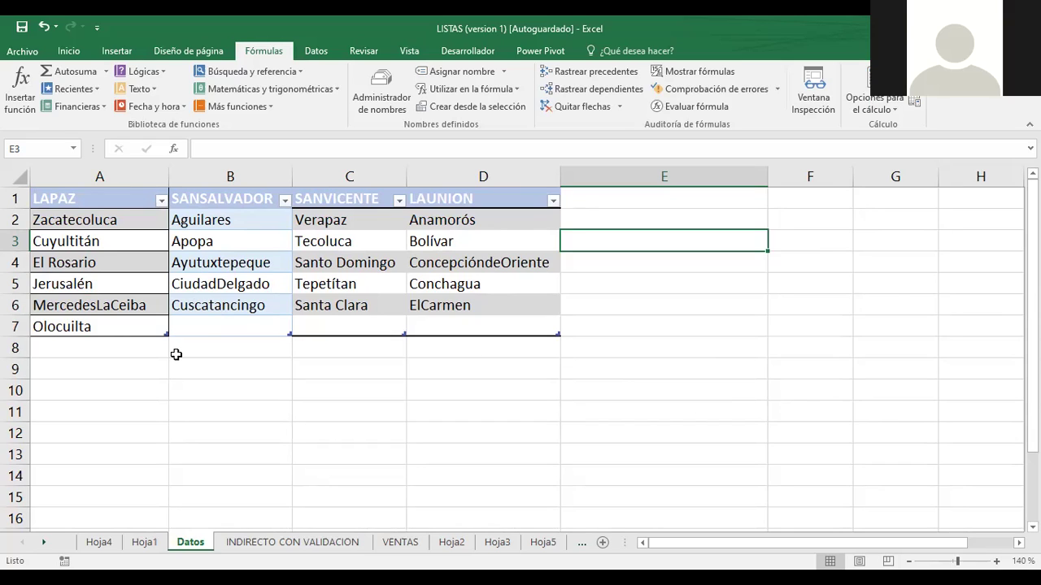
# Widen column B slightly so the SANSALVADOR header fits
pyautogui.click(214, 344)
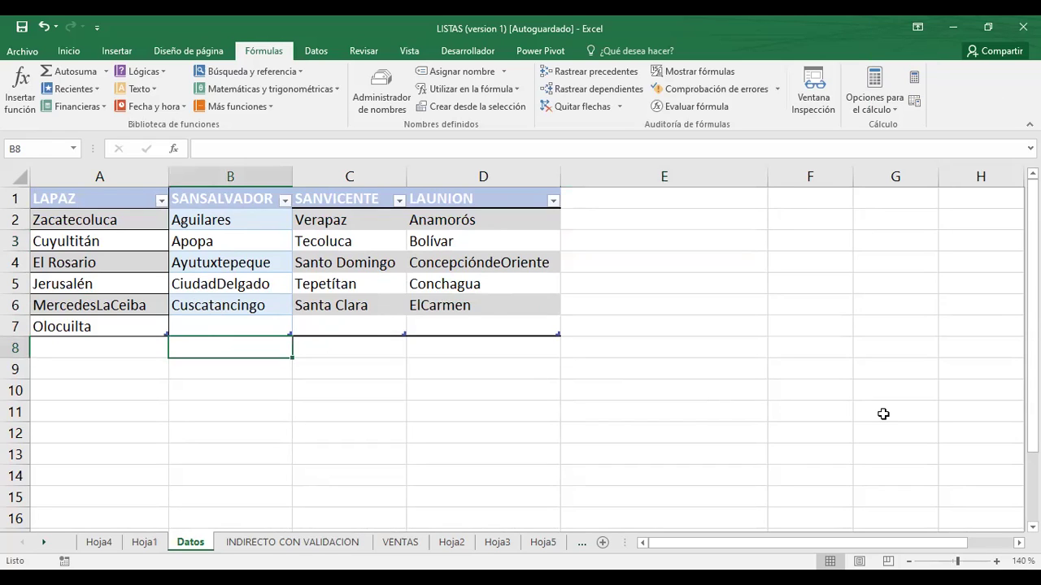
pyautogui.click(329, 348)
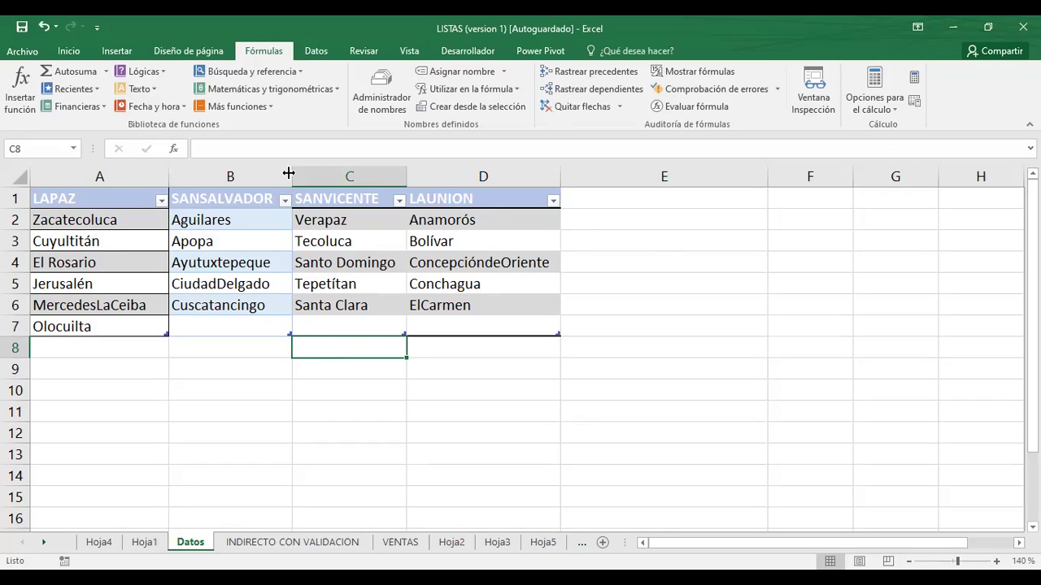
pyautogui.click(288, 173)
pyautogui.moveTo(288, 173); pyautogui.dragTo(299, 173)
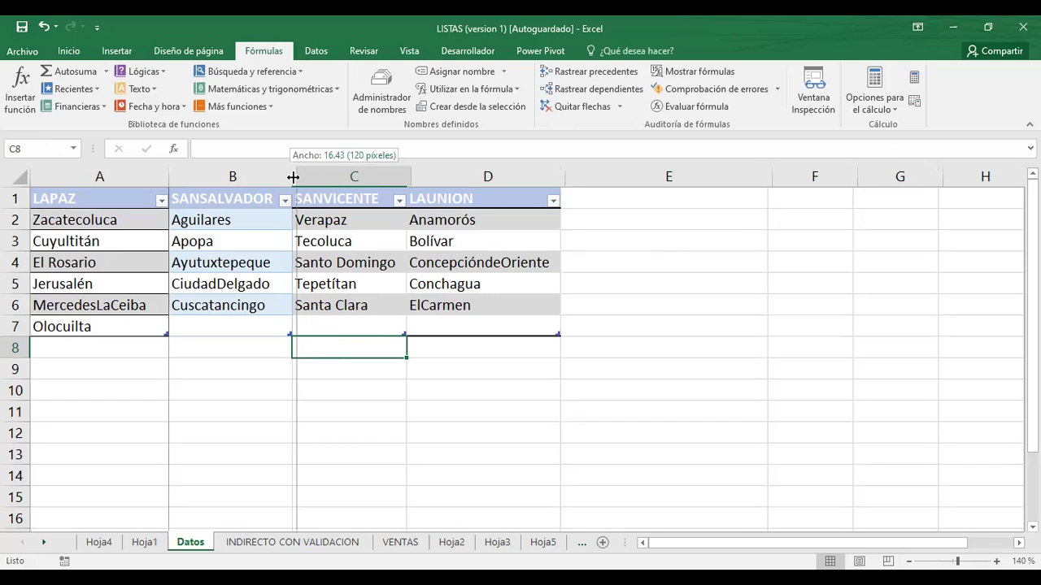
pyautogui.click(648, 226)
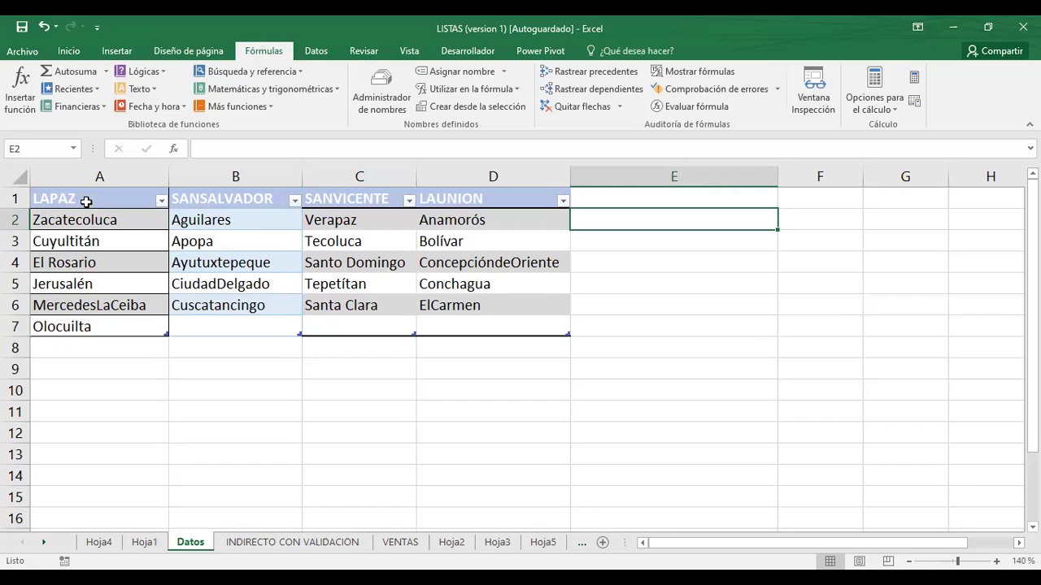
pyautogui.click(86, 202)
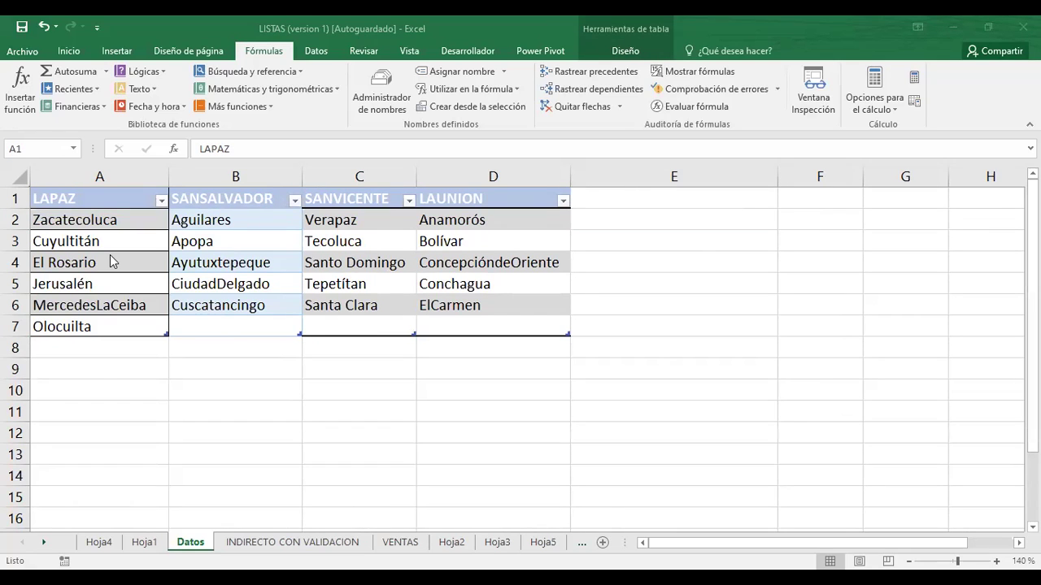
pyautogui.click(69, 217)
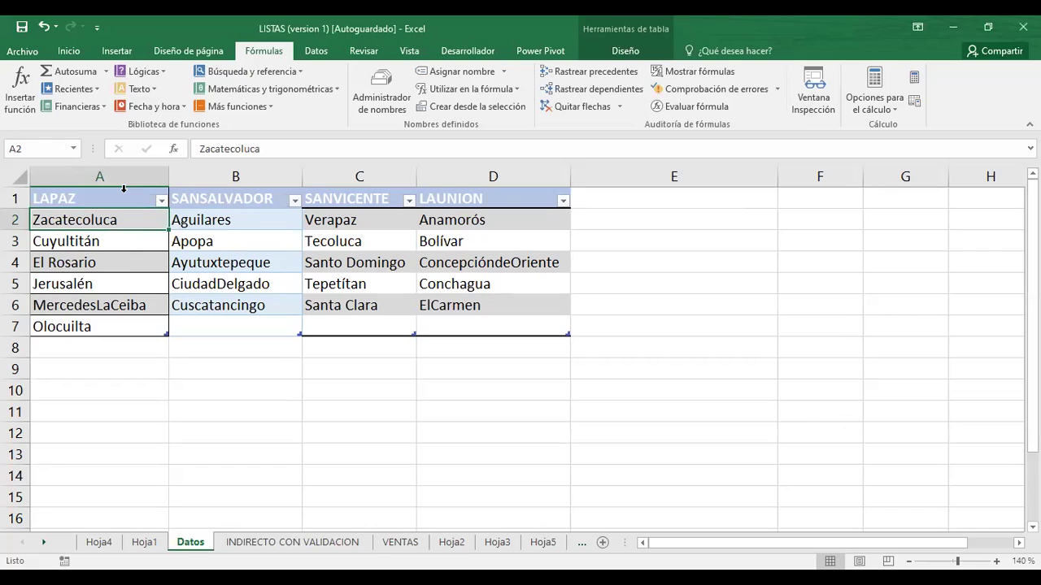
# On INDIRECTO CON VALIDACION, cycle B1 through LAPAZ, SANVICENTE, LAUNION and back to SANSALVADOR
pyautogui.click(241, 548)
pyautogui.click(337, 300)
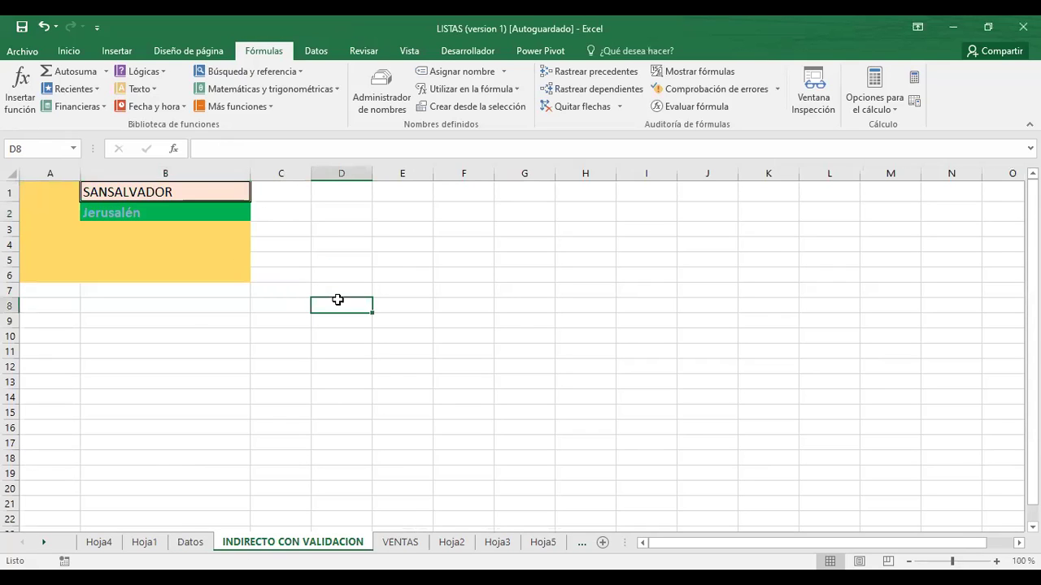
pyautogui.click(152, 192)
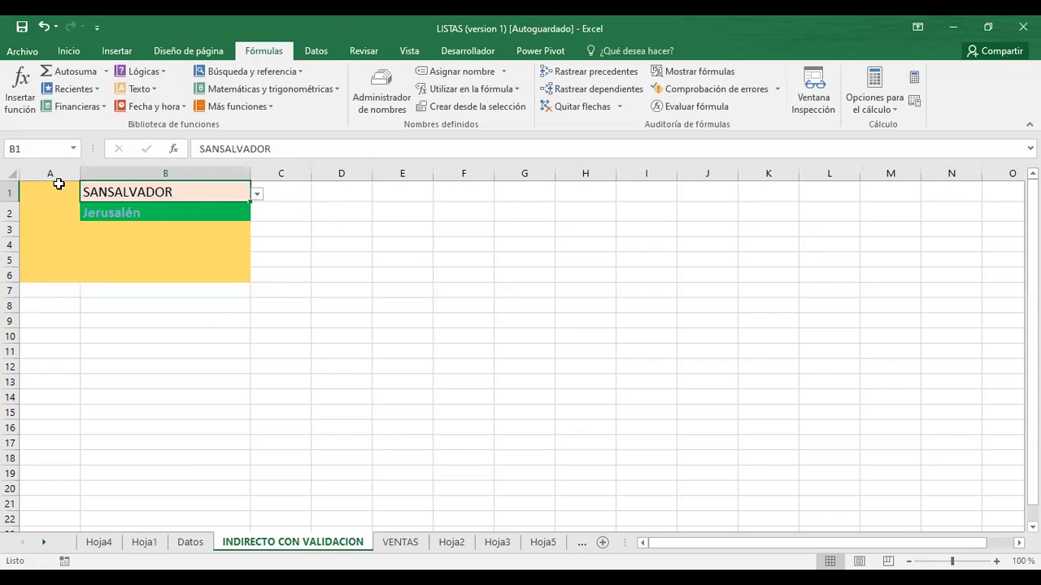
pyautogui.click(256, 195)
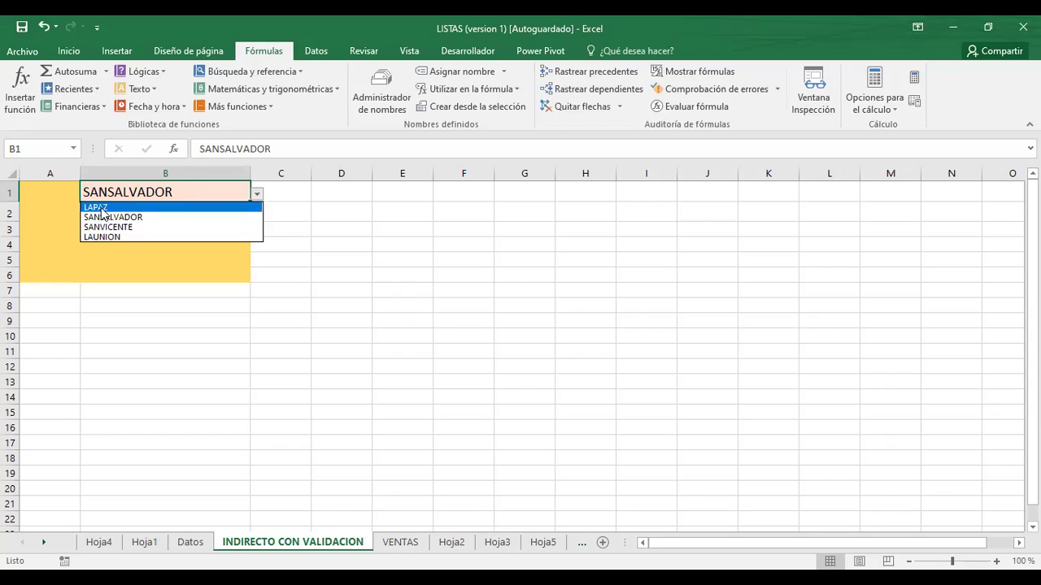
pyautogui.click(104, 207)
pyautogui.click(257, 195)
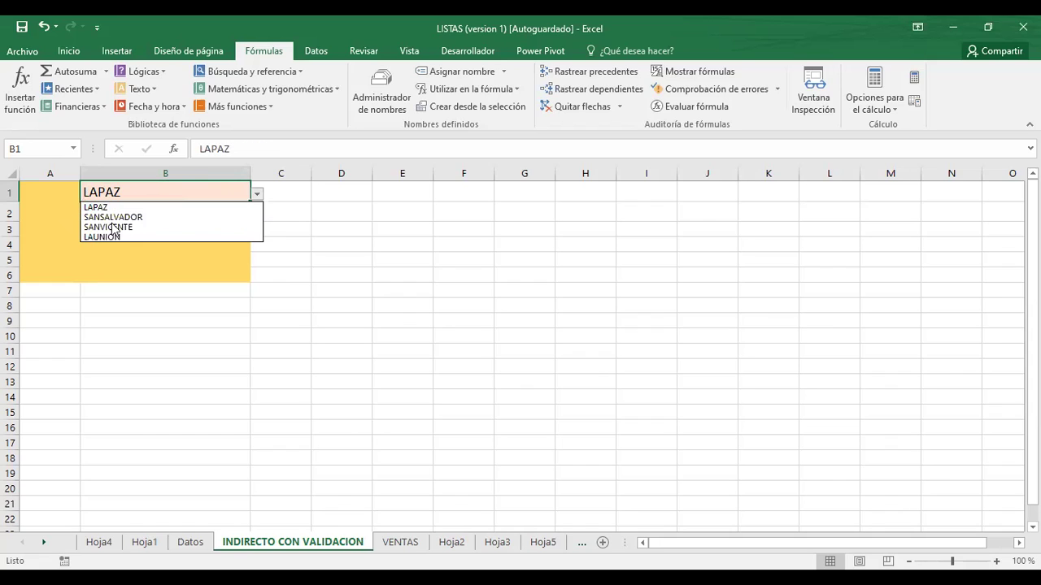
pyautogui.click(106, 227)
pyautogui.click(257, 195)
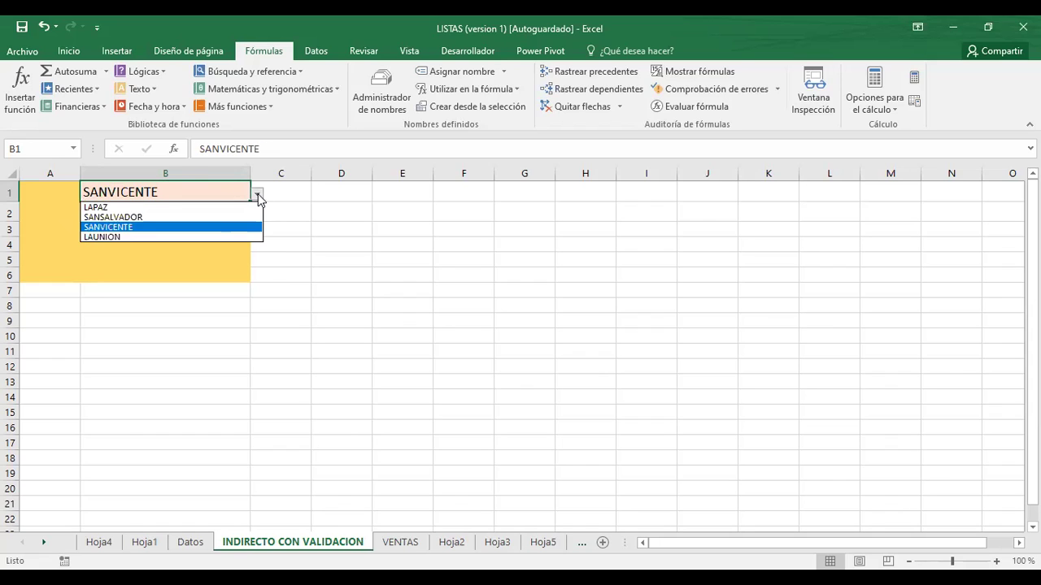
pyautogui.click(114, 235)
pyautogui.click(258, 196)
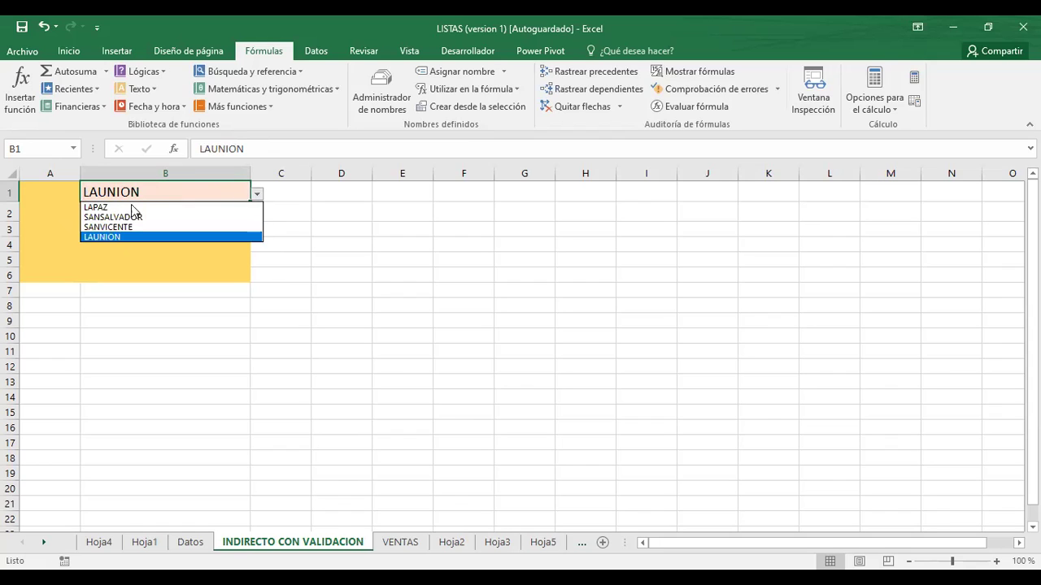
pyautogui.click(106, 216)
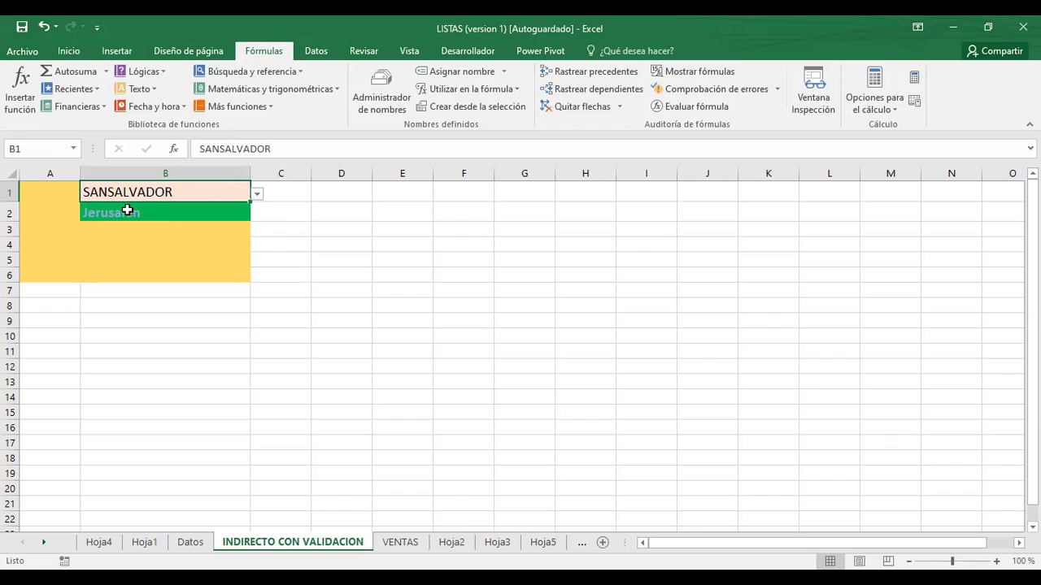
pyautogui.click(128, 210)
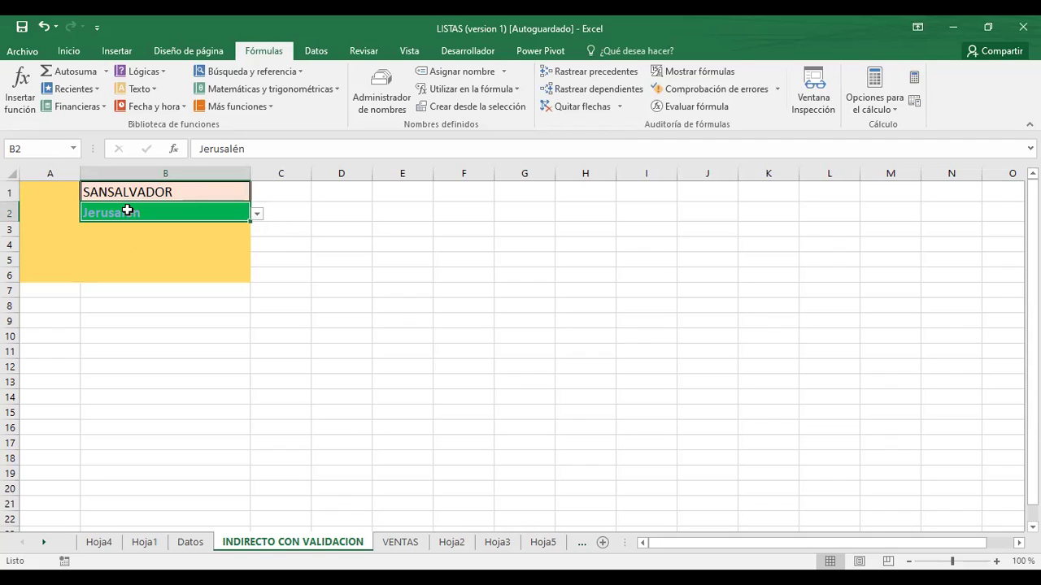
pyautogui.write('FDLKLG')
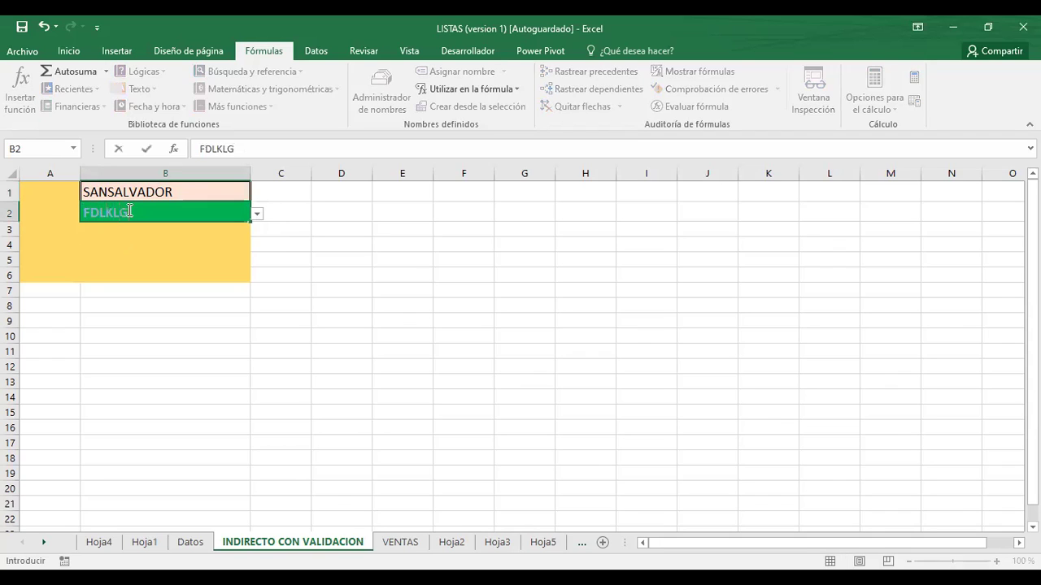
pyautogui.press('Return')
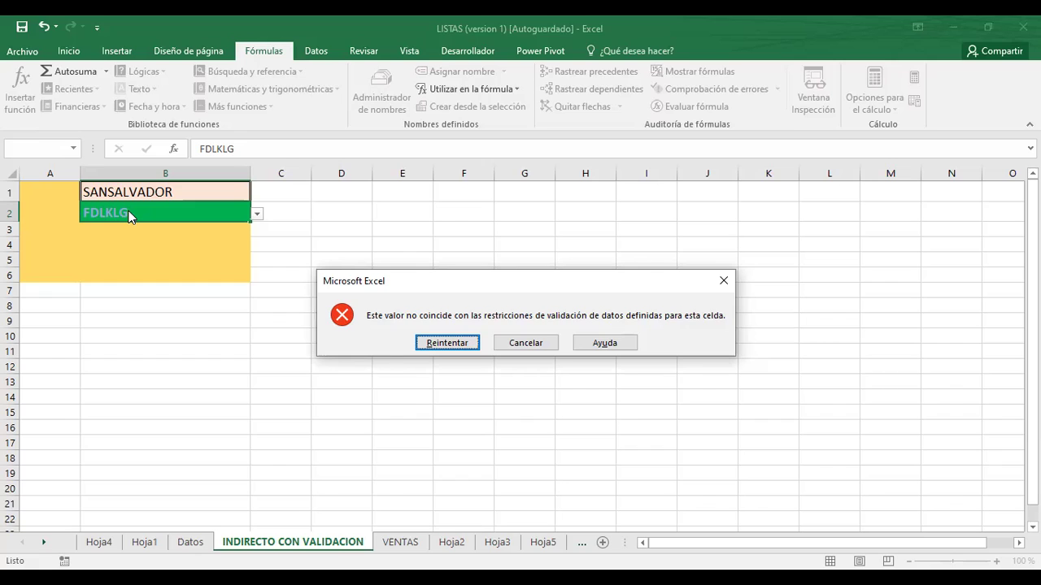
pyautogui.press('Escape')
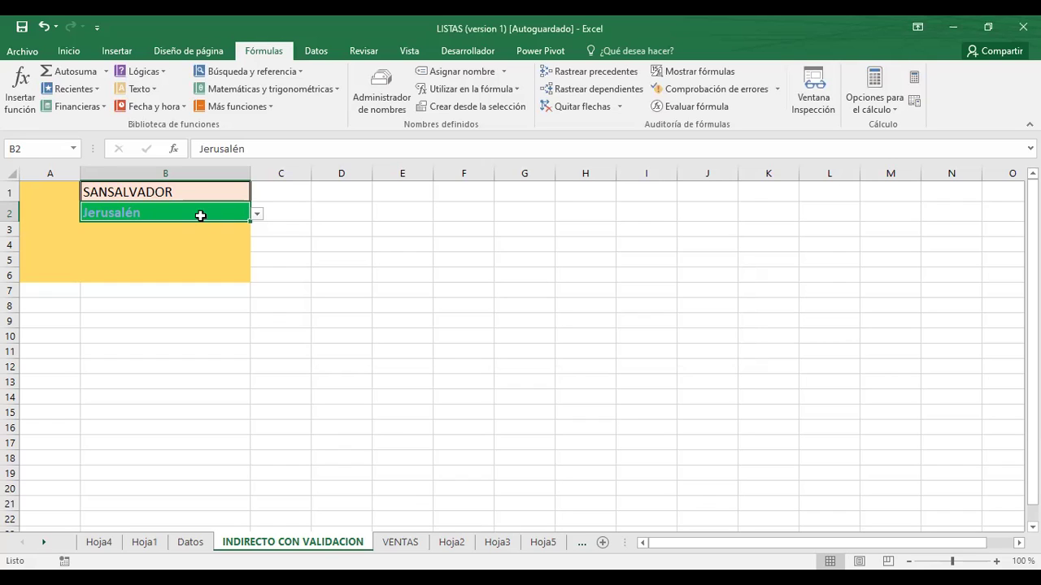
# Try B2's municipalities Aguilares, Cuscatancingo and Apopa, leaving Apopa selected
pyautogui.click(257, 215)
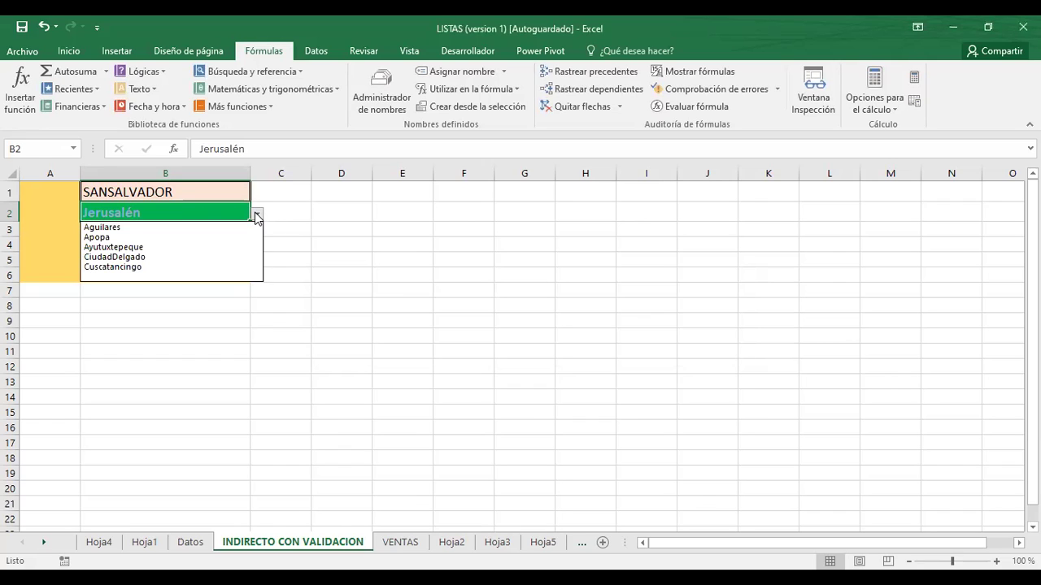
pyautogui.click(96, 227)
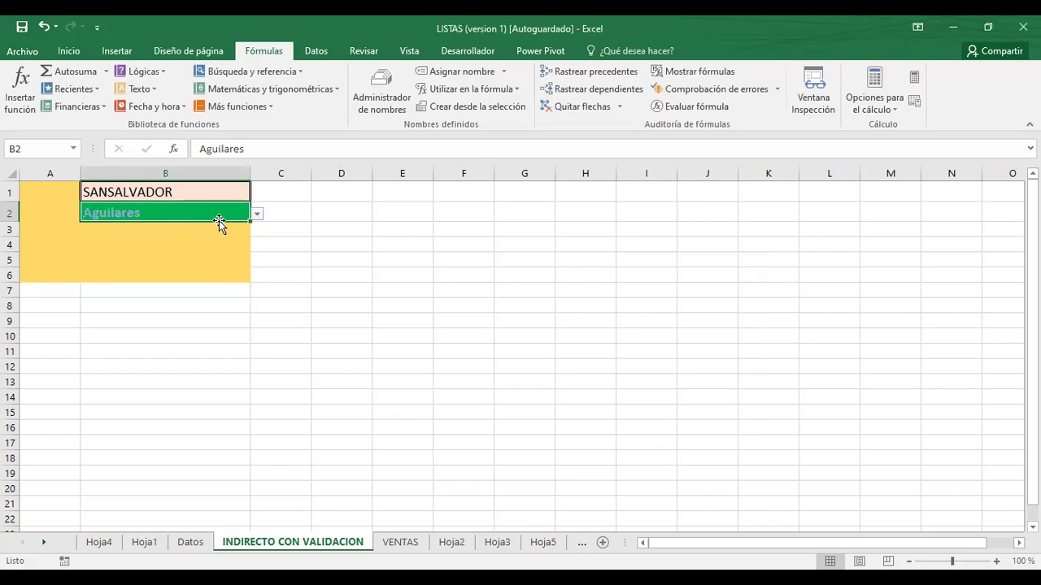
pyautogui.click(257, 214)
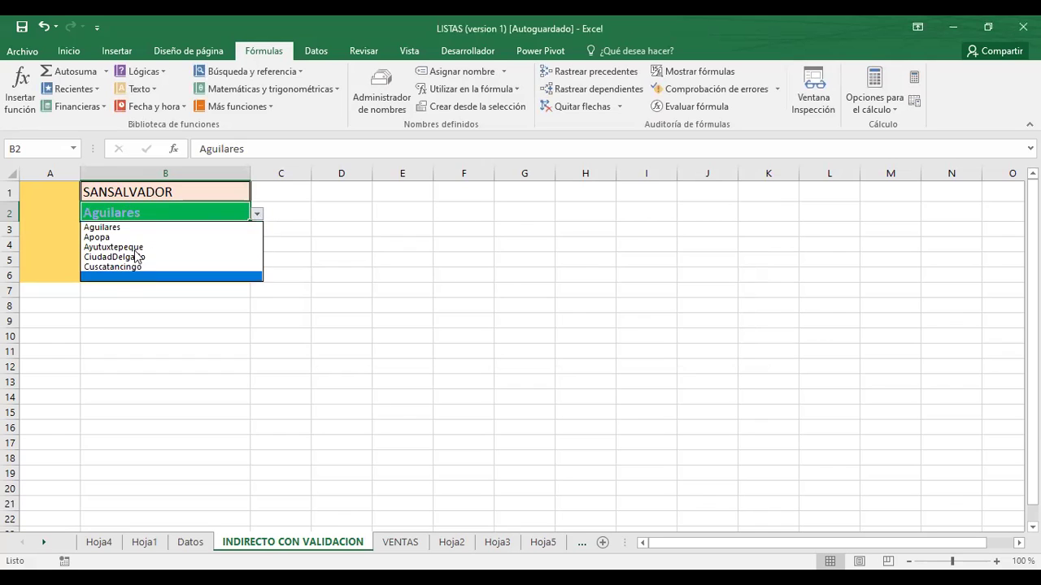
pyautogui.click(104, 268)
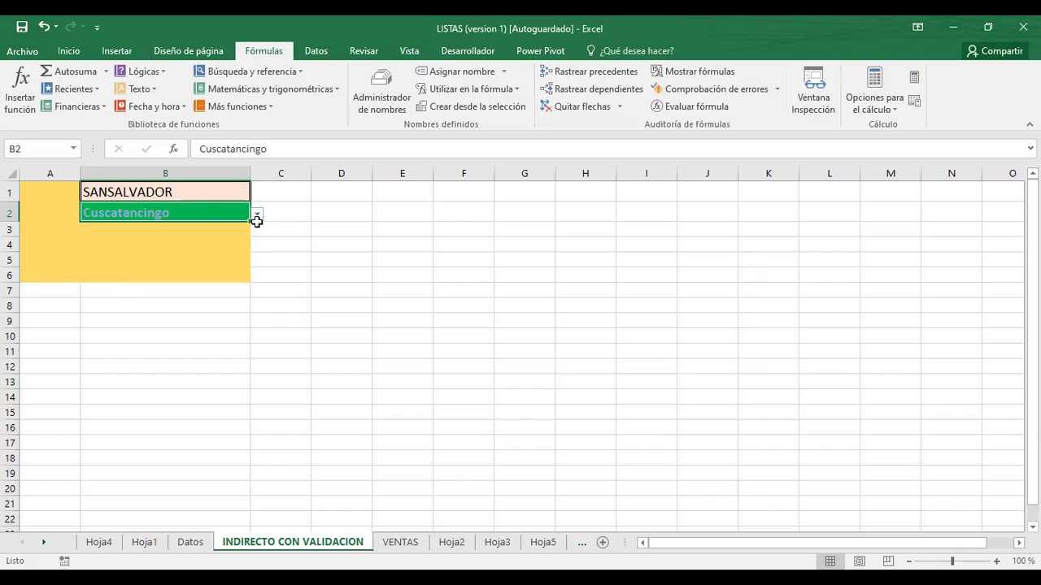
pyautogui.click(257, 216)
pyautogui.click(142, 237)
pyautogui.click(257, 215)
pyautogui.click(186, 268)
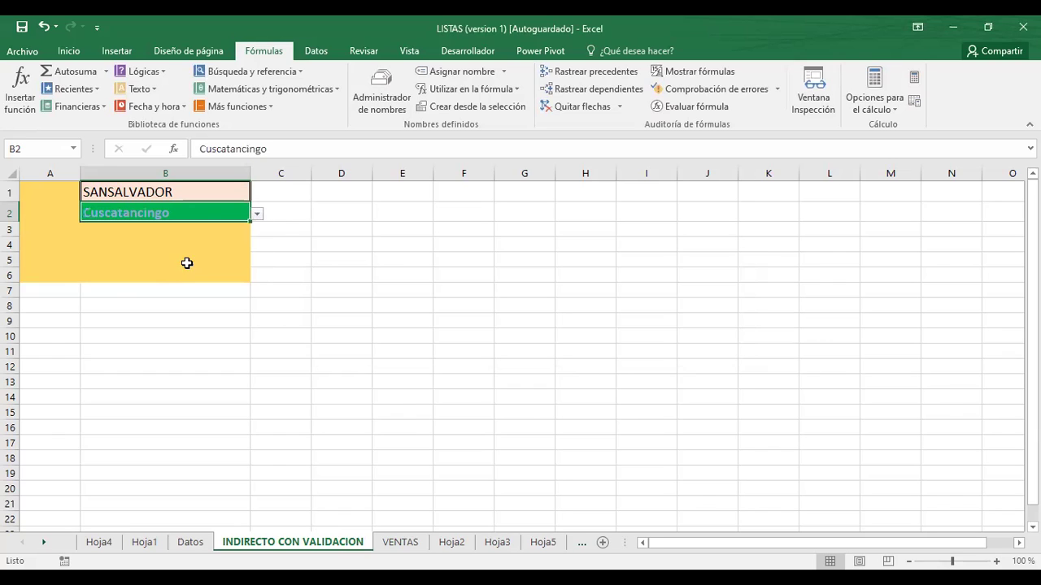
pyautogui.click(257, 215)
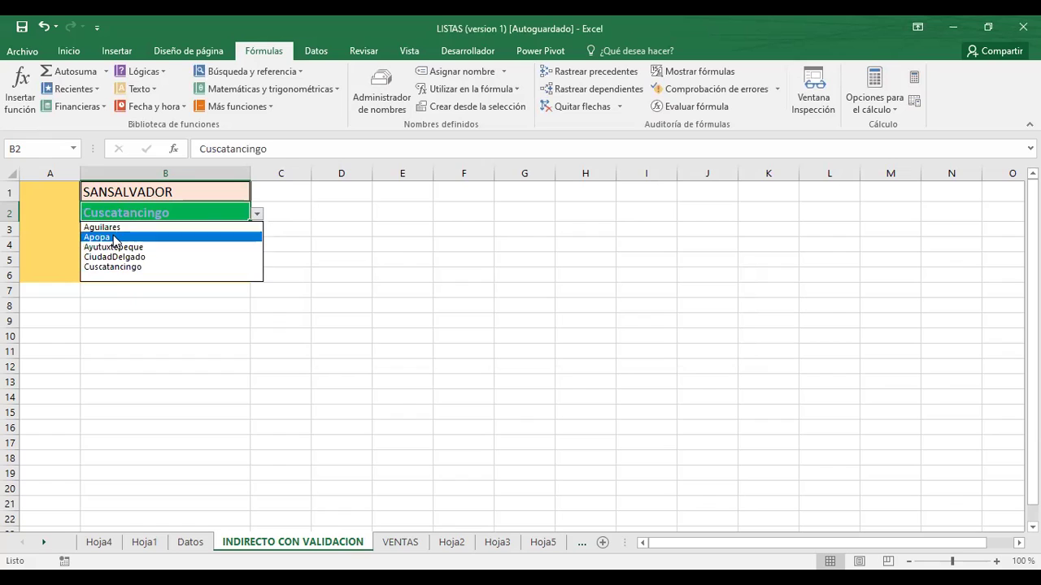
pyautogui.click(115, 236)
# Change B1 to SANVICENTE and pick Tecoluca as B2's municipality
pyautogui.click(367, 259)
pyautogui.click(171, 193)
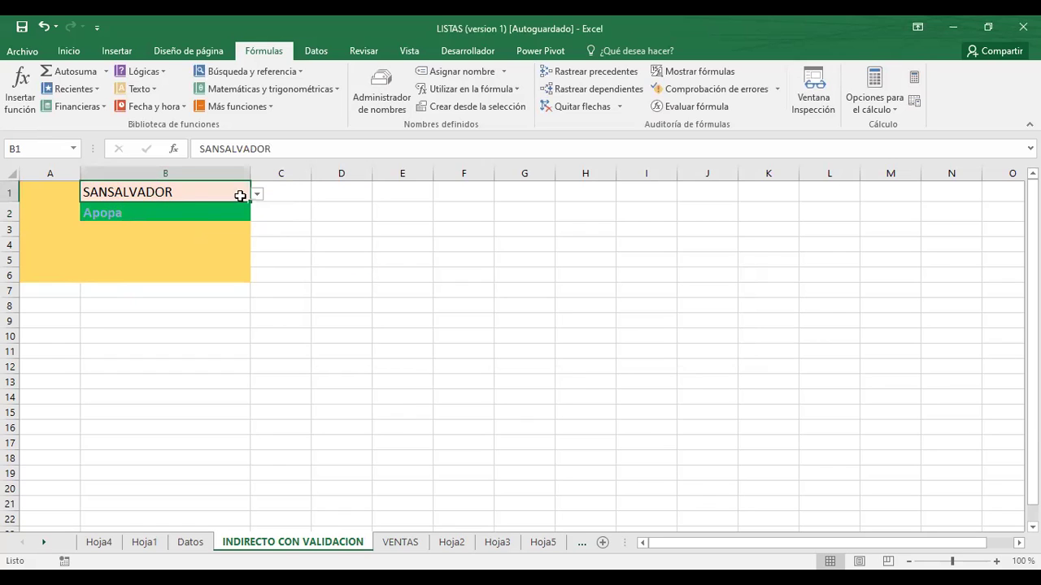
pyautogui.click(257, 194)
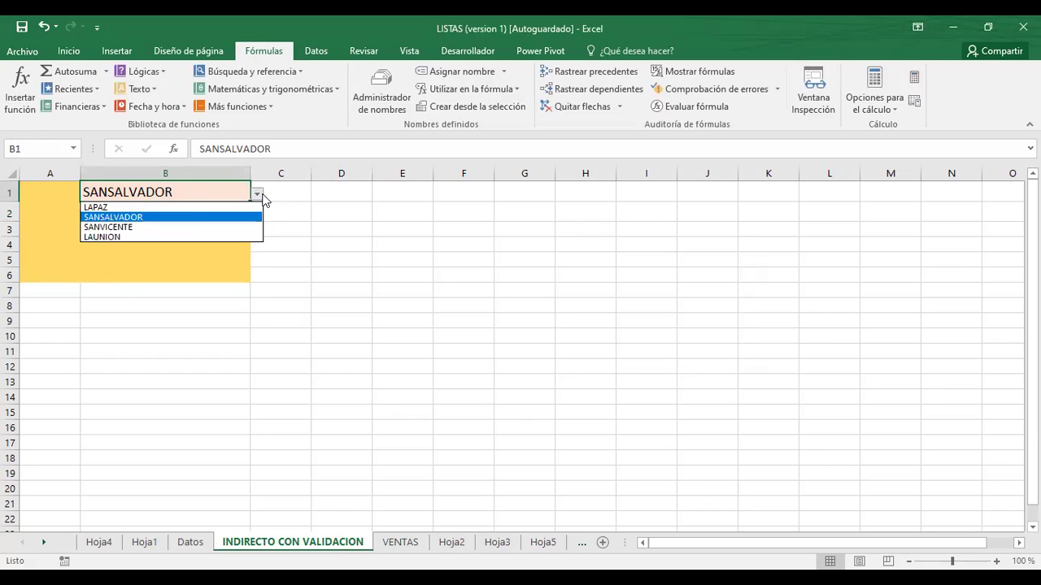
pyautogui.click(118, 224)
pyautogui.click(129, 211)
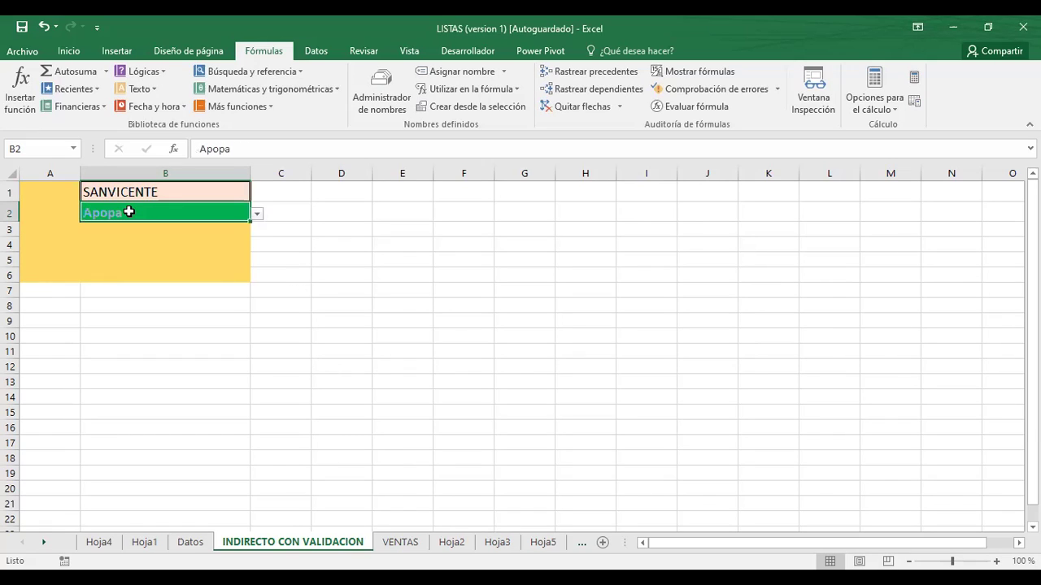
pyautogui.click(258, 215)
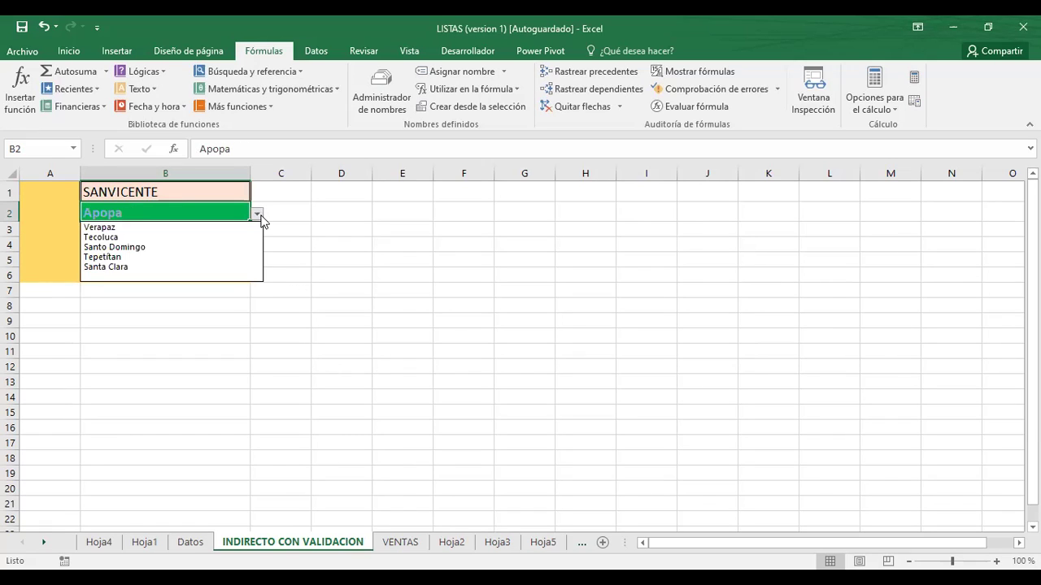
pyautogui.click(131, 236)
pyautogui.click(339, 229)
pyautogui.click(218, 213)
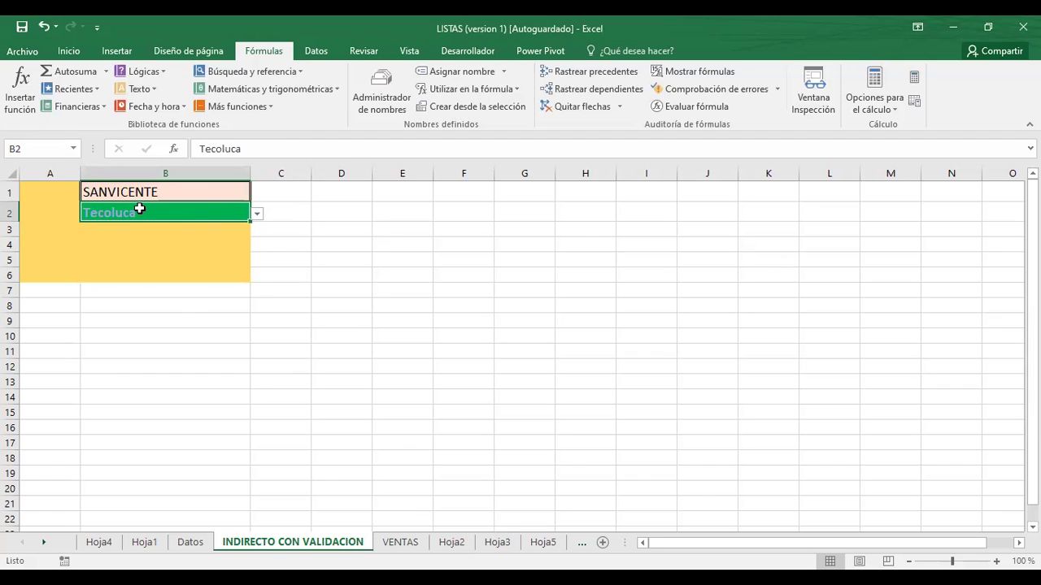
# Open and close D1's empty dropdown, then start an E3 formula referencing C8 and cancel it
pyautogui.click(334, 195)
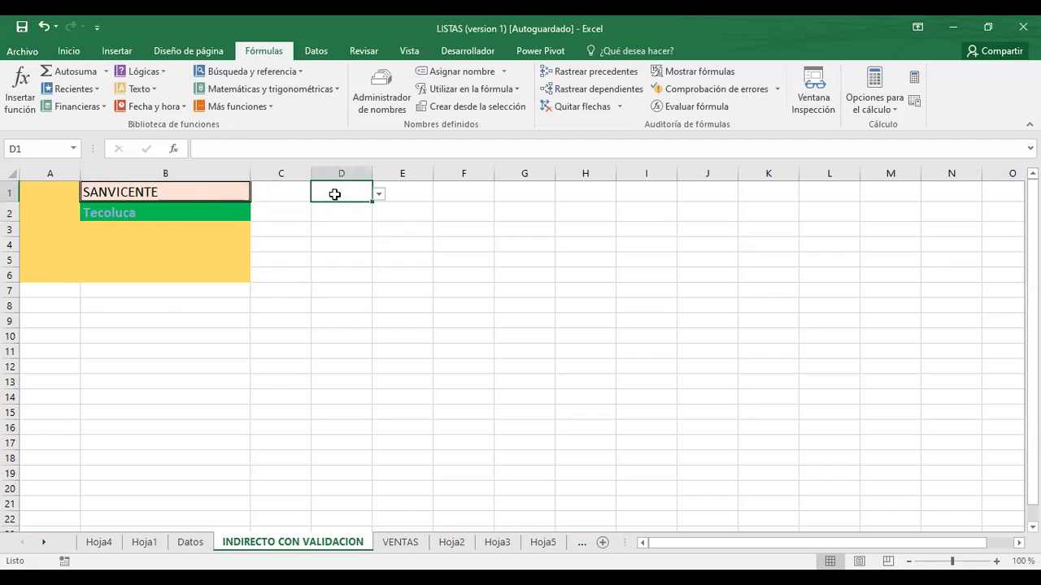
pyautogui.click(379, 194)
pyautogui.click(380, 197)
pyautogui.click(414, 224)
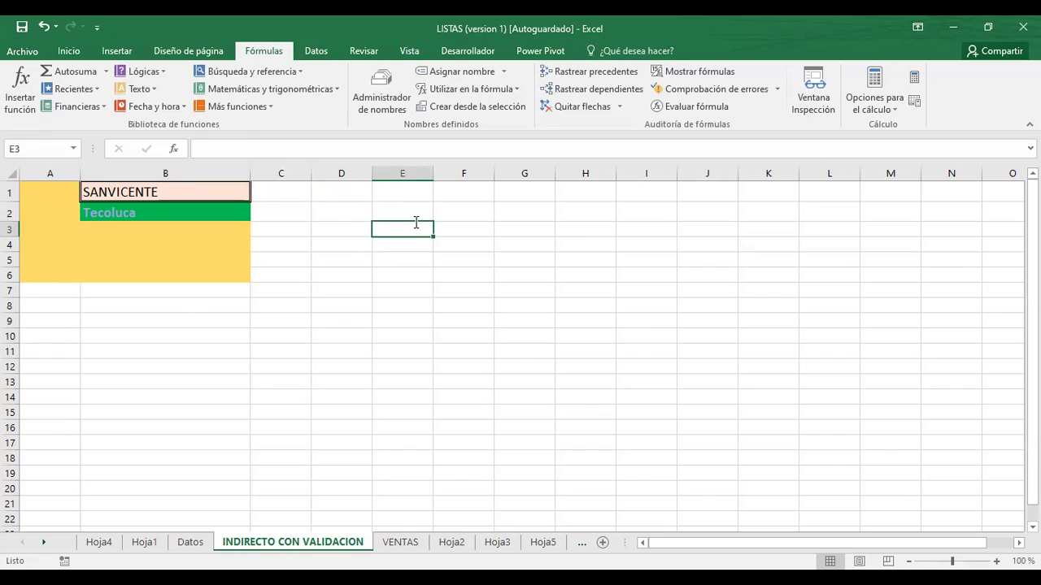
pyautogui.write('=')
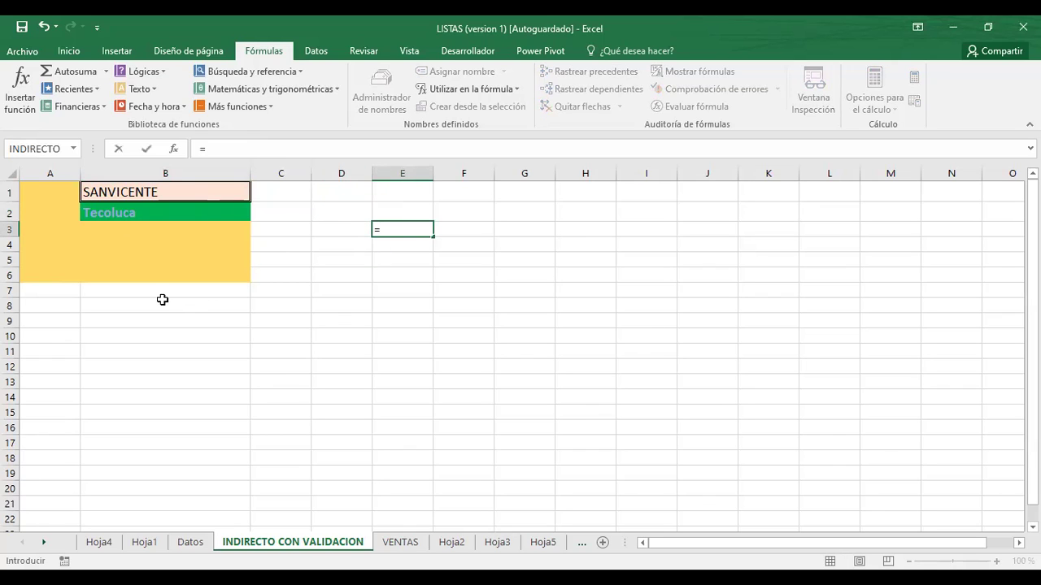
pyautogui.click(291, 306)
pyautogui.press('Escape')
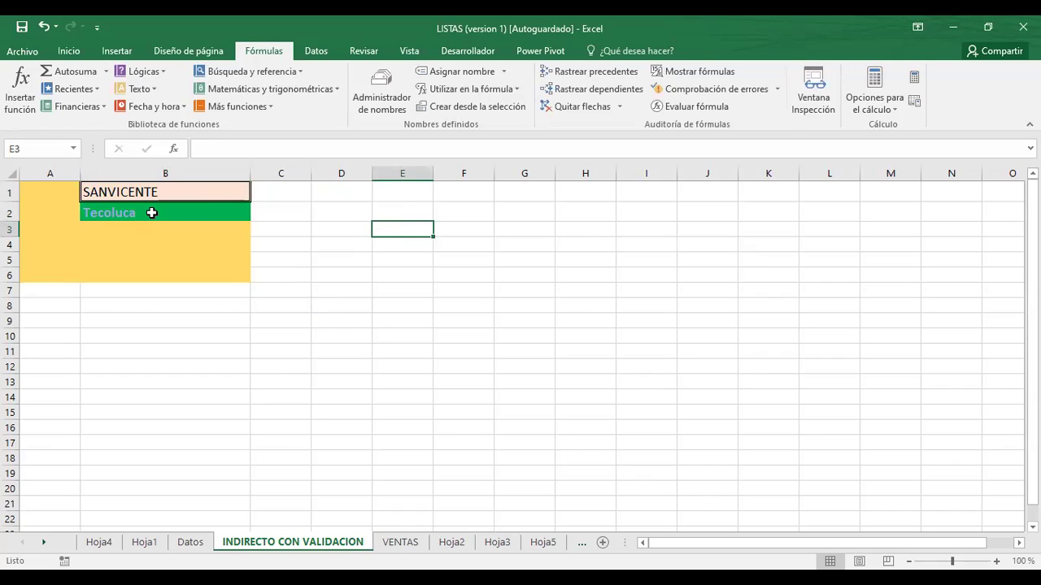
# Put borders on every cell of the range D1:L2
pyautogui.moveTo(345, 195); pyautogui.dragTo(813, 209)
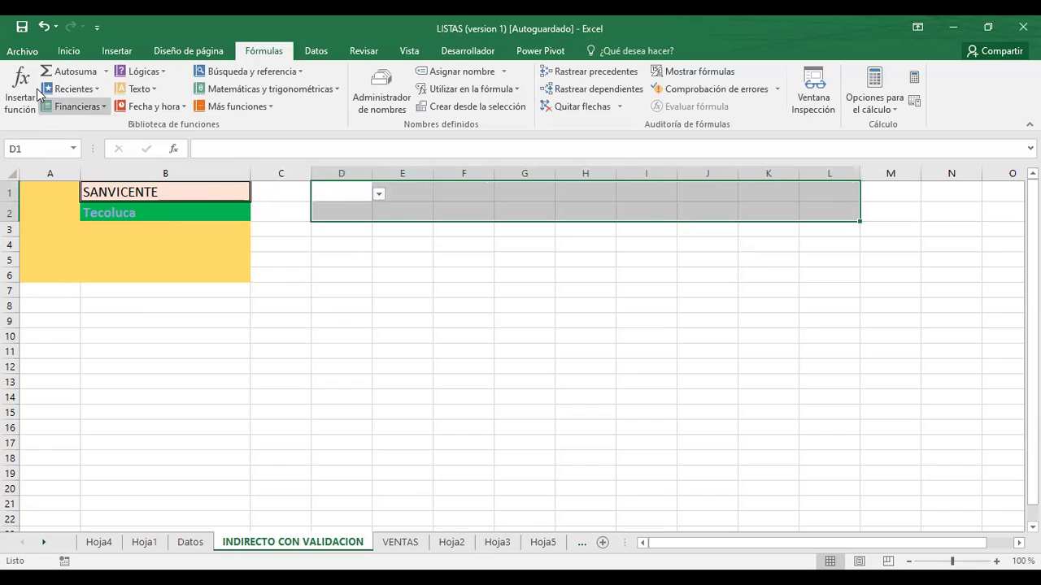
pyautogui.click(65, 52)
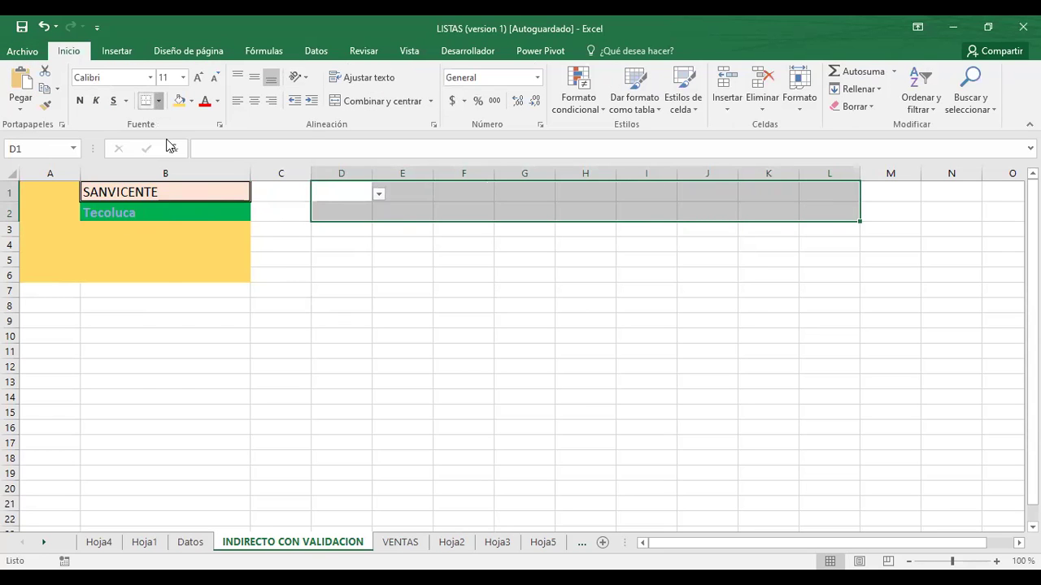
pyautogui.click(158, 103)
pyautogui.click(174, 232)
pyautogui.click(398, 299)
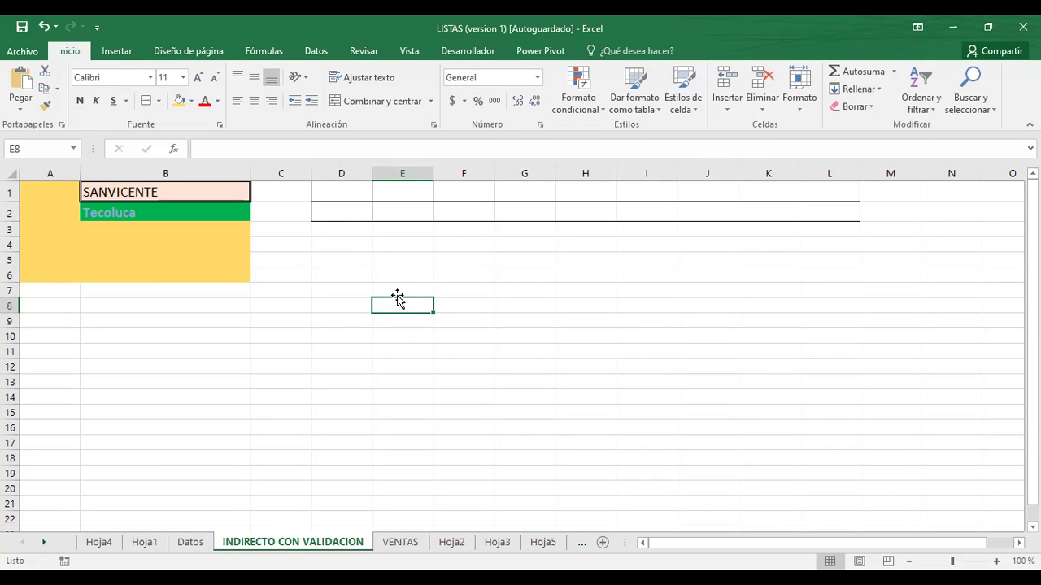
# Fill D2's setup across row 2 to L2, then select the department cell B1
pyautogui.click(304, 245)
pyautogui.click(328, 210)
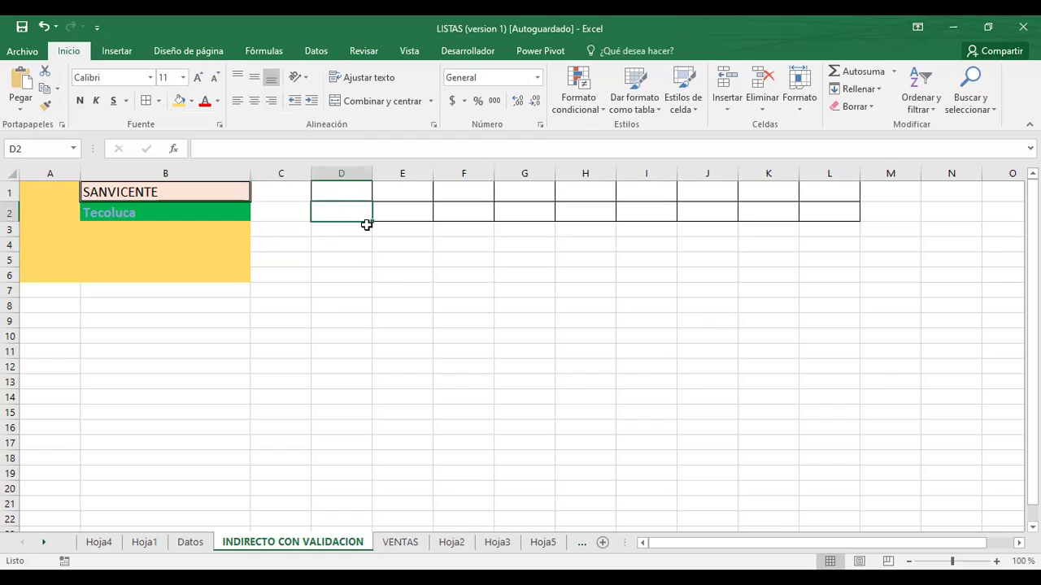
pyautogui.moveTo(371, 221)
pyautogui.mouseDown()
pyautogui.moveTo(566, 197)
pyautogui.moveTo(832, 195)
pyautogui.mouseUp()
pyautogui.click(436, 290)
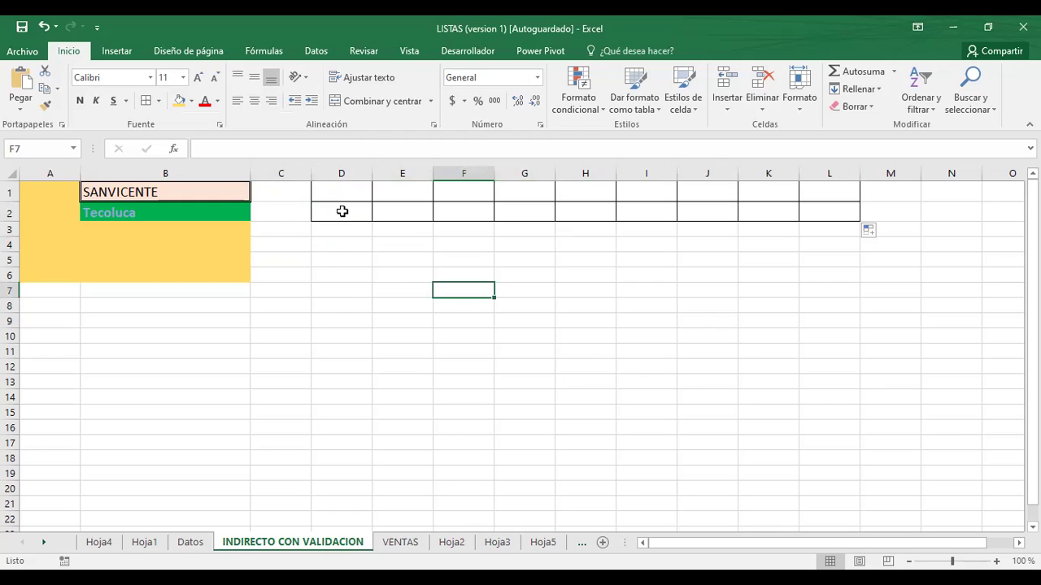
pyautogui.click(341, 211)
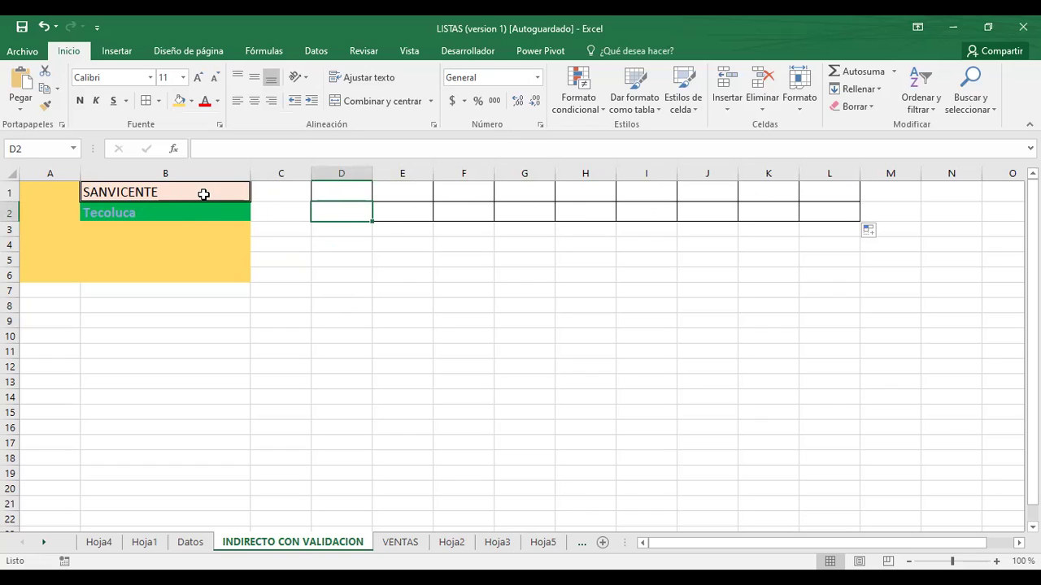
pyautogui.click(288, 190)
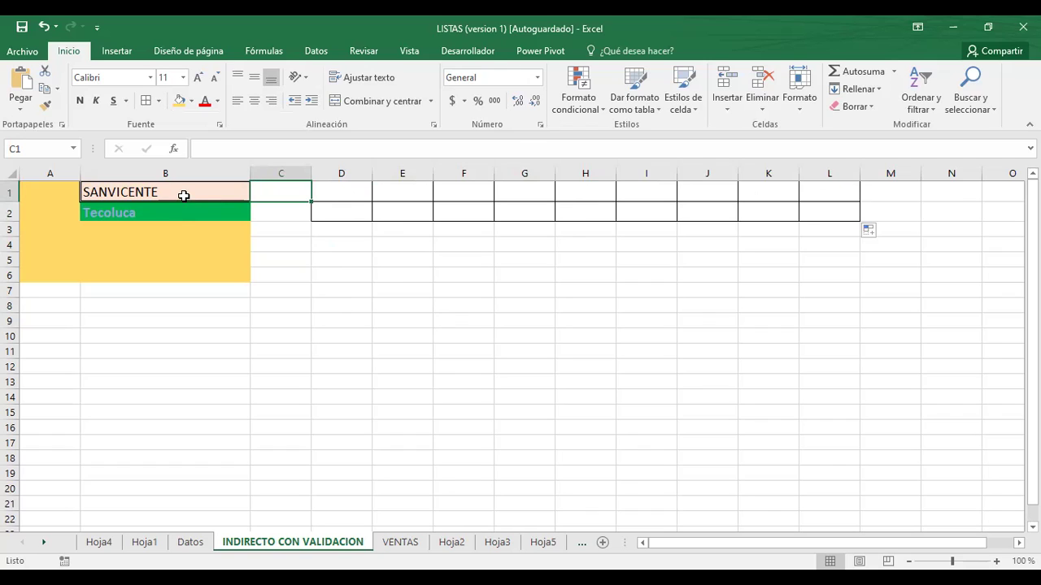
pyautogui.click(184, 200)
# Set B1 to LAUNION and check B2's updated municipality list without changing it
pyautogui.click(257, 198)
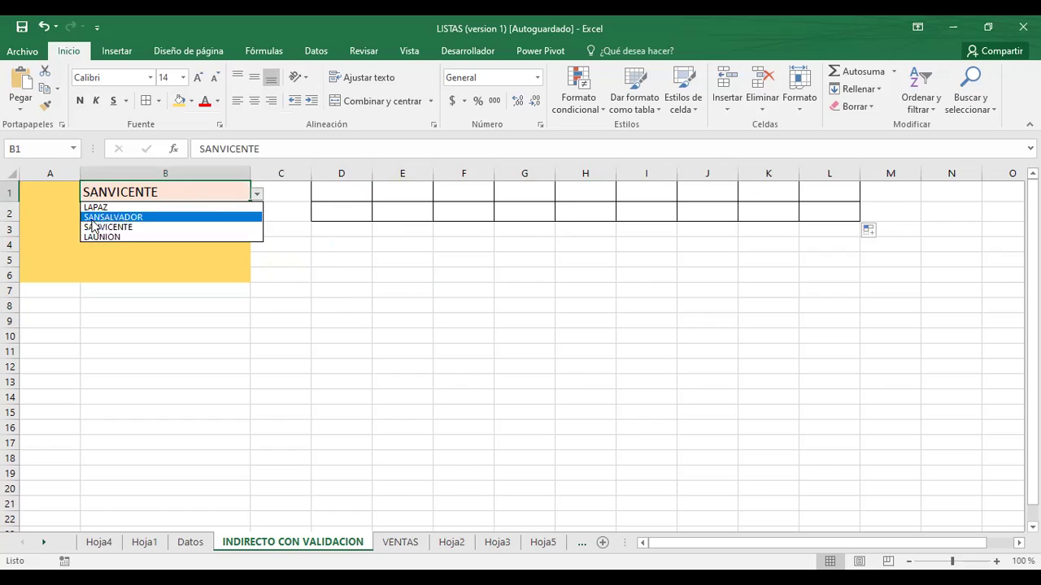
pyautogui.click(100, 237)
pyautogui.click(146, 213)
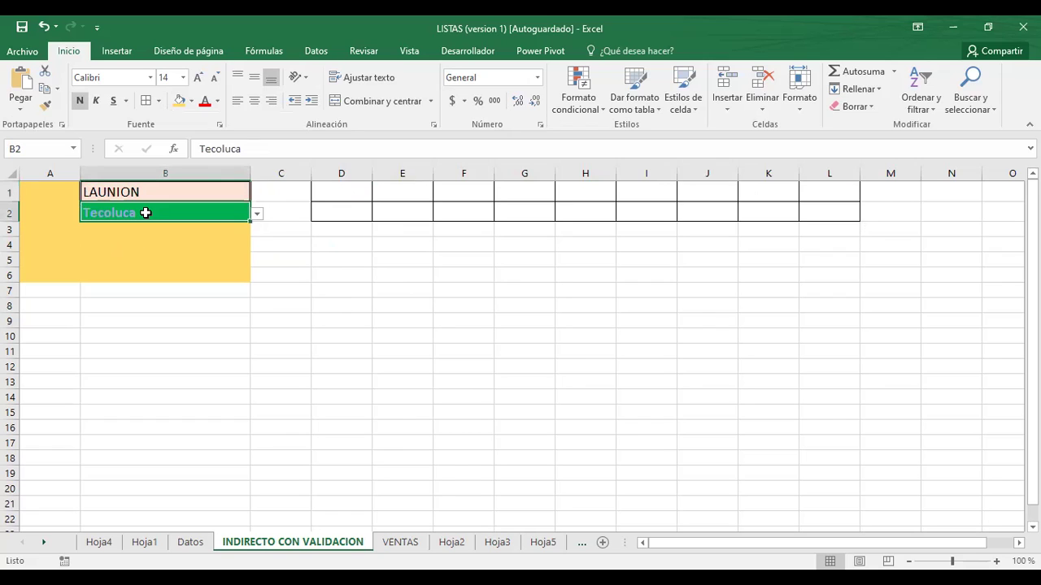
pyautogui.click(261, 218)
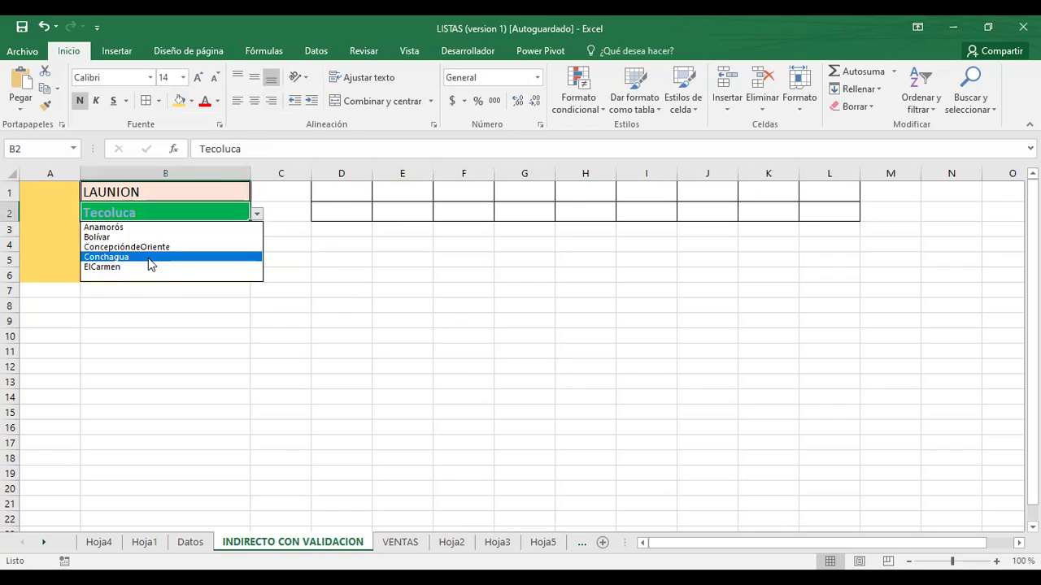
pyautogui.click(288, 241)
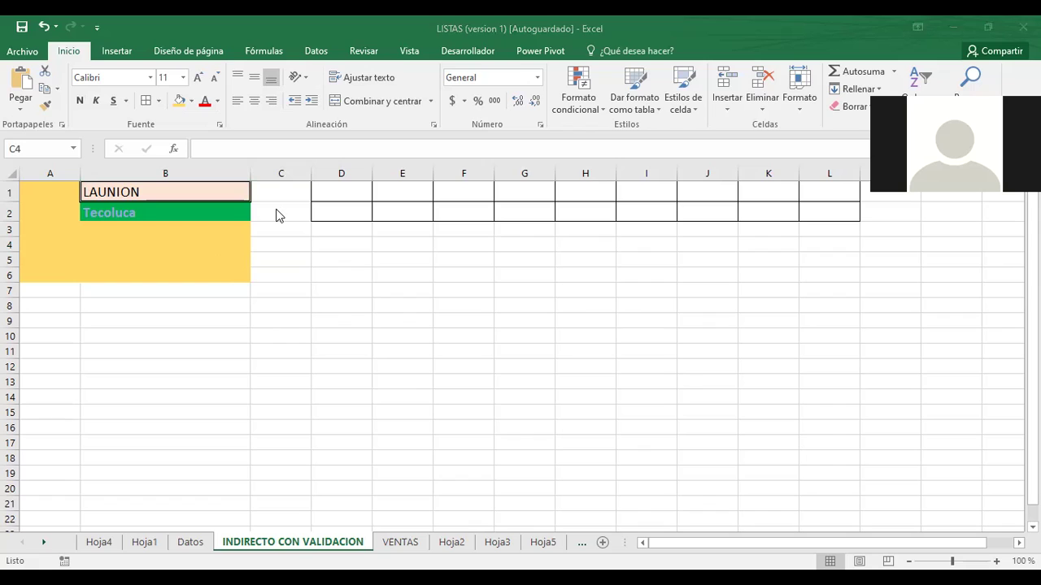
# Pick Bolívar from B2's list of La Unión municipalities
pyautogui.click(150, 214)
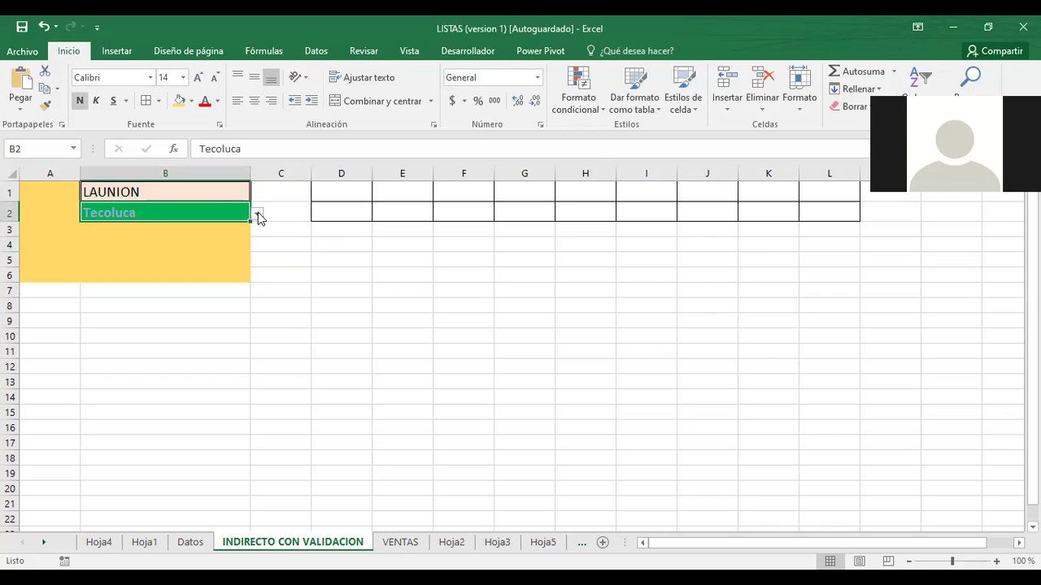
pyautogui.click(174, 195)
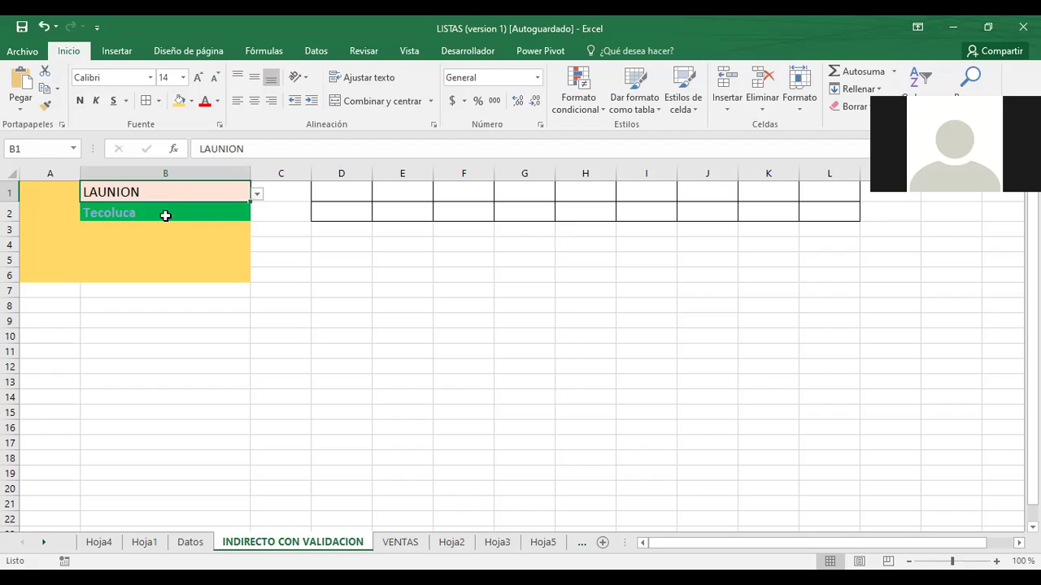
pyautogui.click(281, 259)
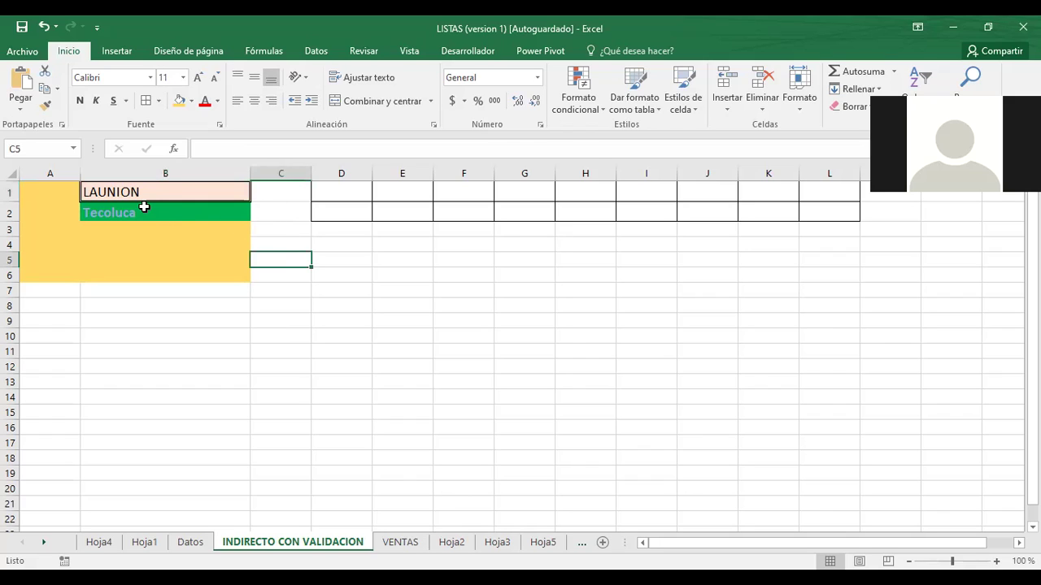
pyautogui.click(144, 208)
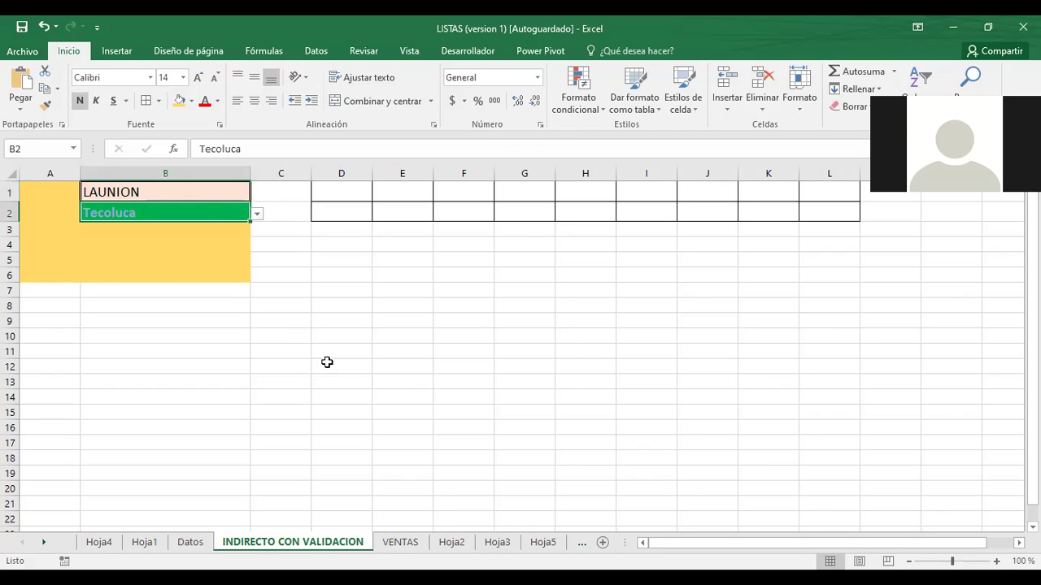
pyautogui.click(153, 193)
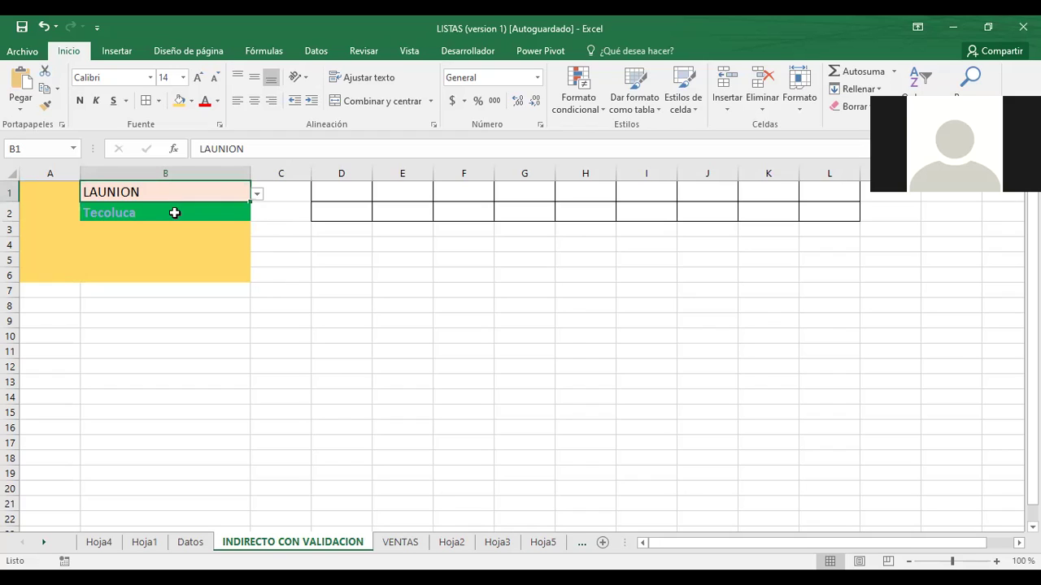
pyautogui.click(170, 211)
pyautogui.click(256, 215)
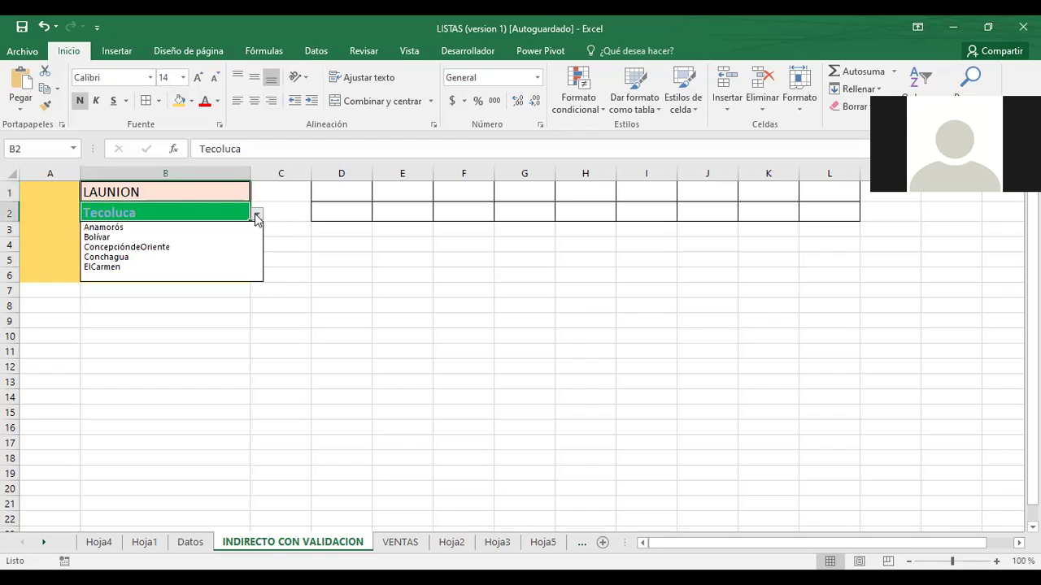
pyautogui.click(114, 236)
pyautogui.click(329, 257)
pyautogui.click(187, 193)
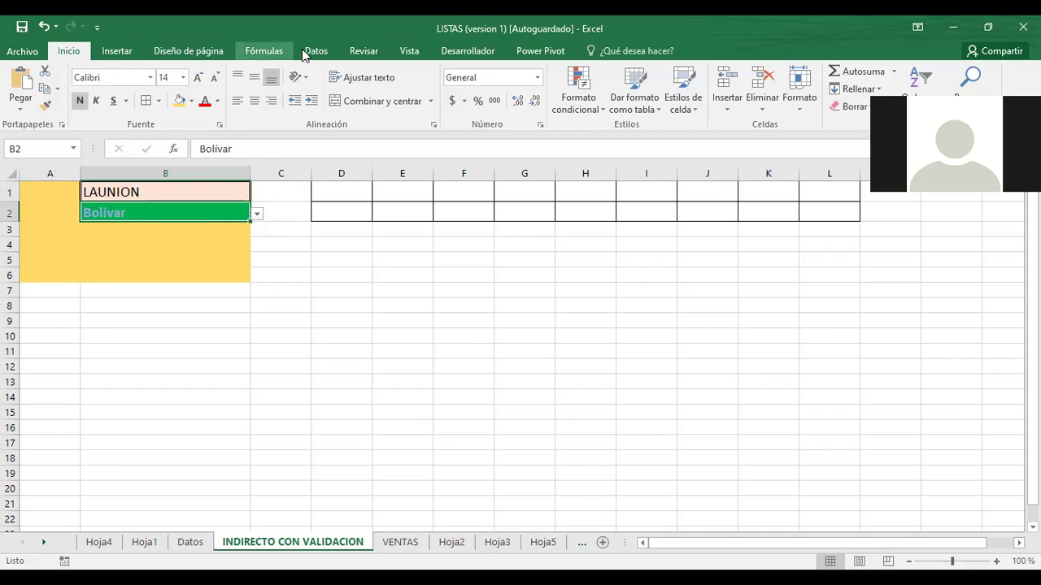
# View B2's data validation settings (=INDIRECTO(B1)) and cancel without changes
pyautogui.click(316, 52)
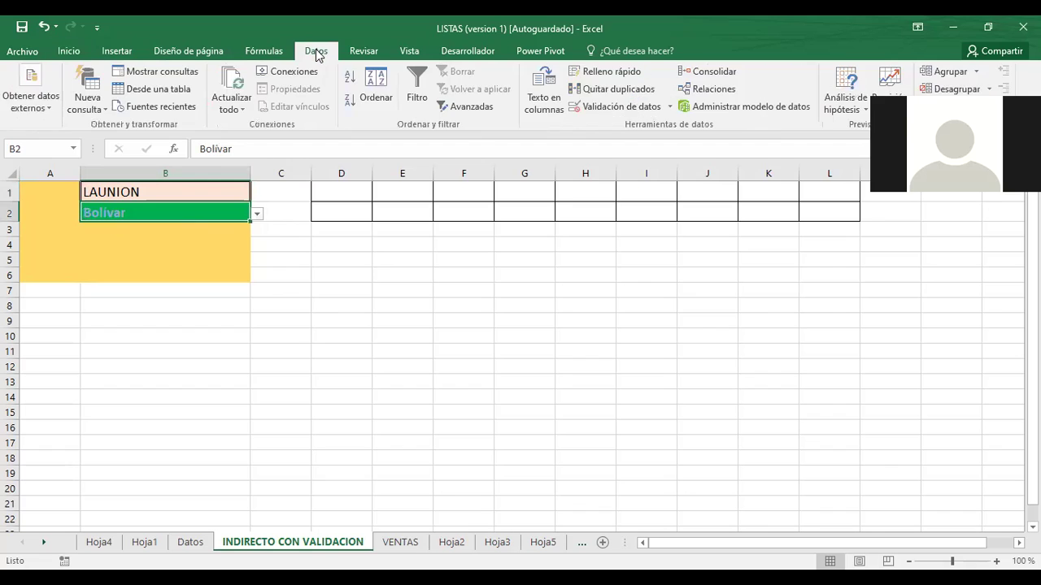
pyautogui.click(621, 107)
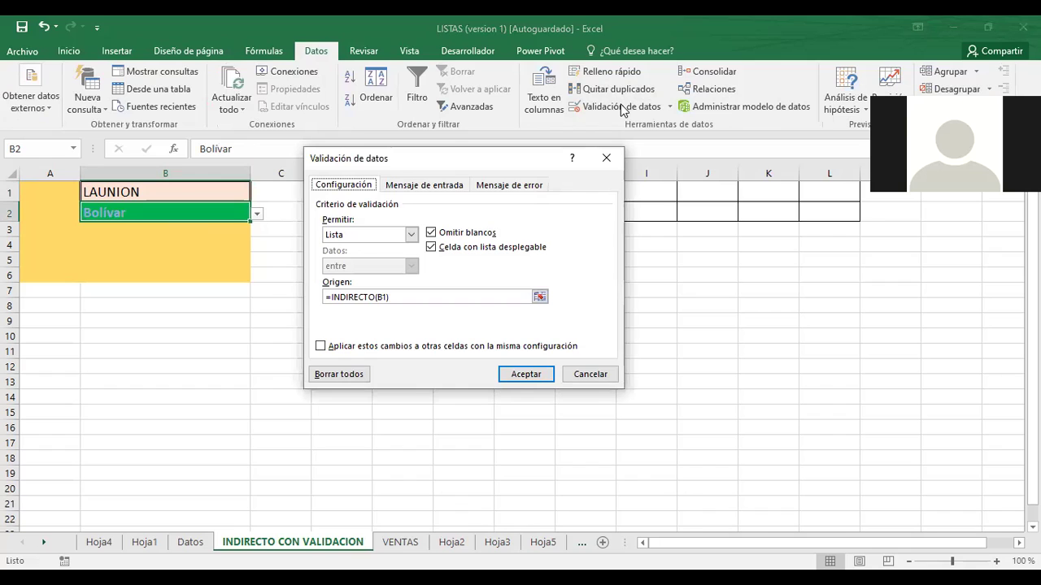
pyautogui.click(586, 379)
pyautogui.click(585, 382)
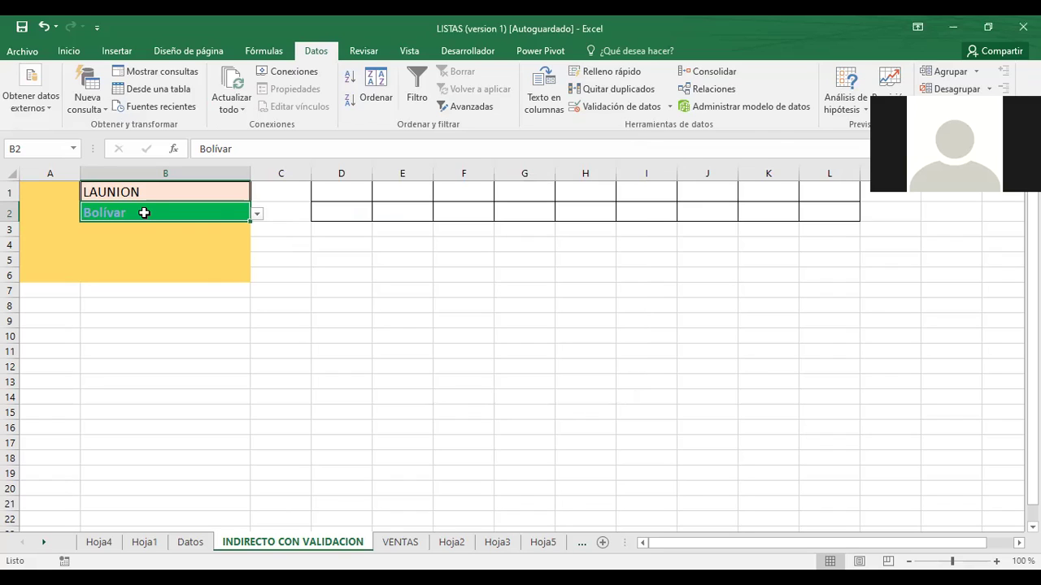
# Choose ElCarmen from B2's municipality list
pyautogui.click(257, 214)
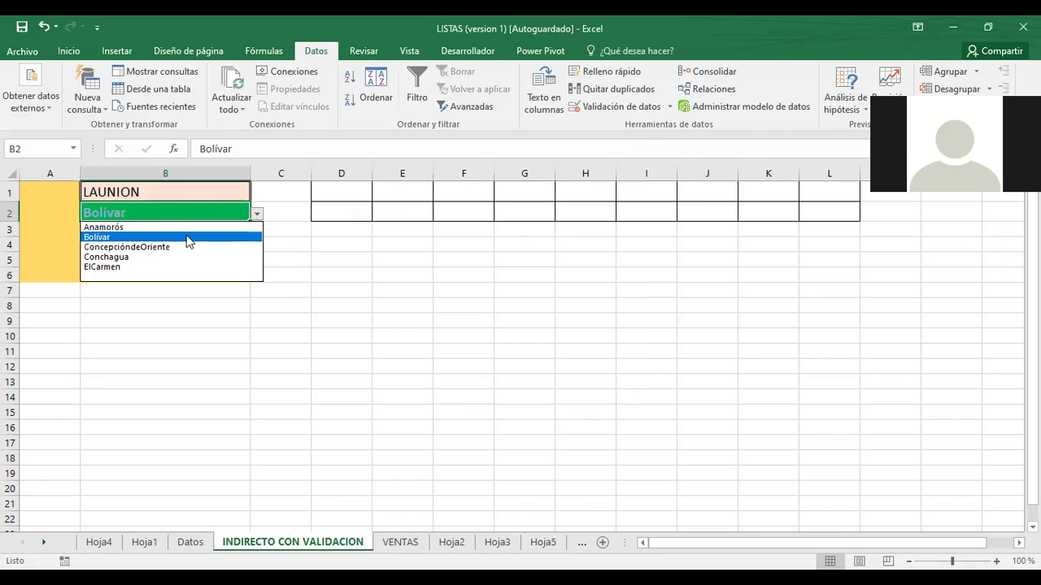
pyautogui.click(140, 267)
pyautogui.click(364, 246)
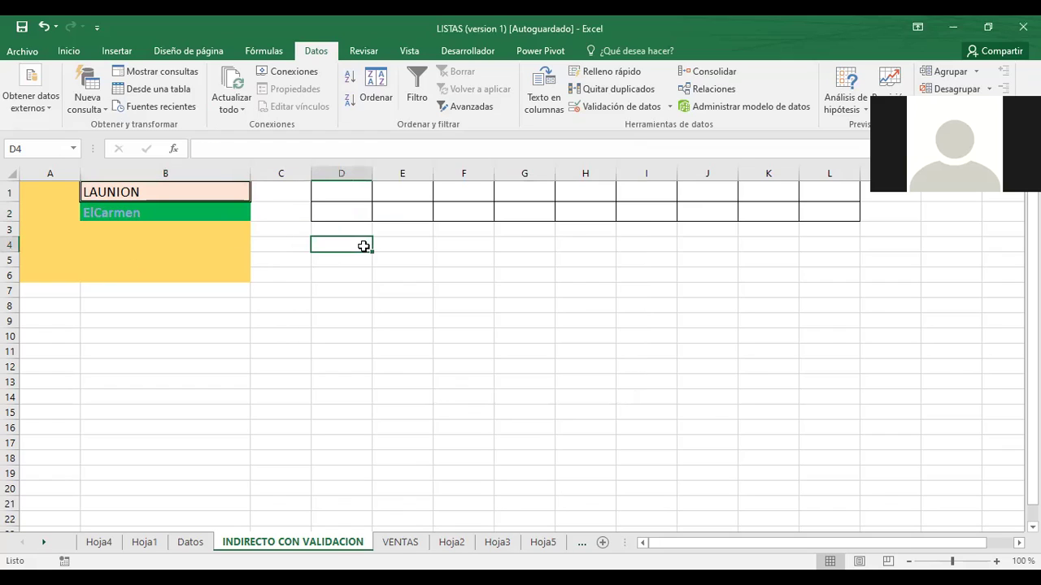
pyautogui.moveTo(363, 246); pyautogui.dragTo(349, 352)
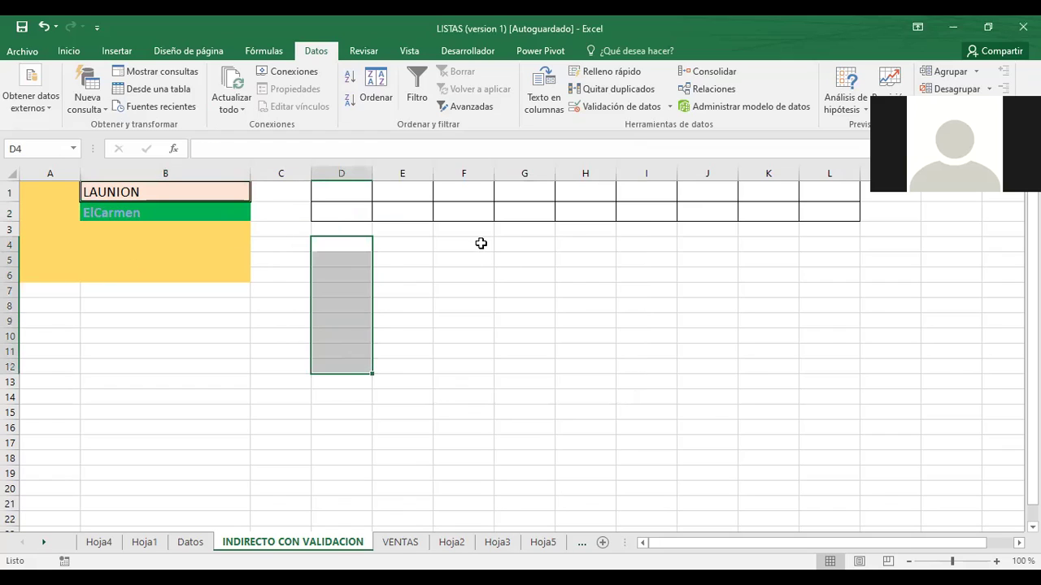
pyautogui.moveTo(478, 244); pyautogui.dragTo(474, 361)
pyautogui.click(621, 307)
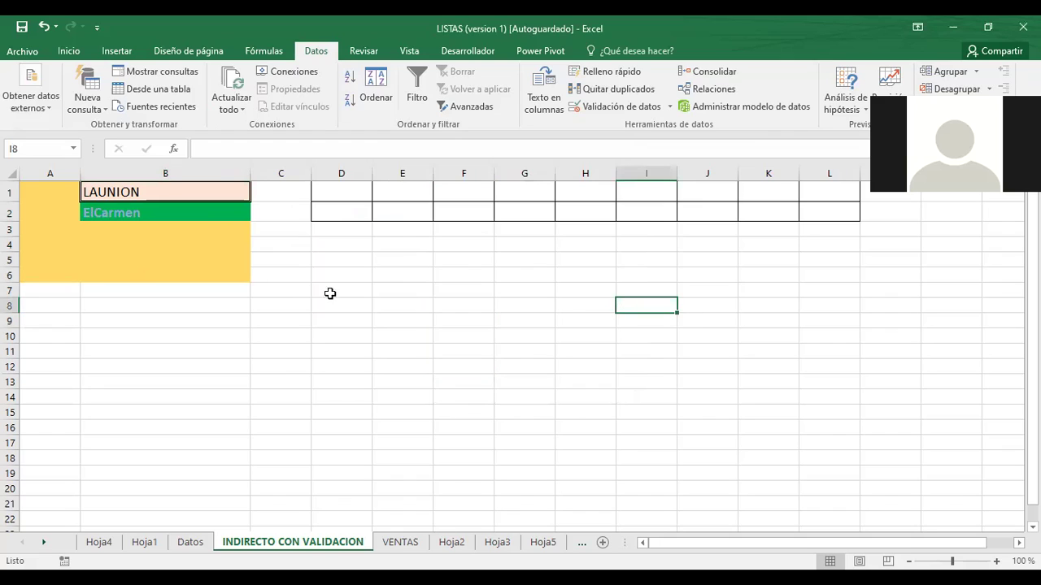
# Change B1's department to SANSALVADOR, leaving ElCarmen in B2
pyautogui.click(166, 196)
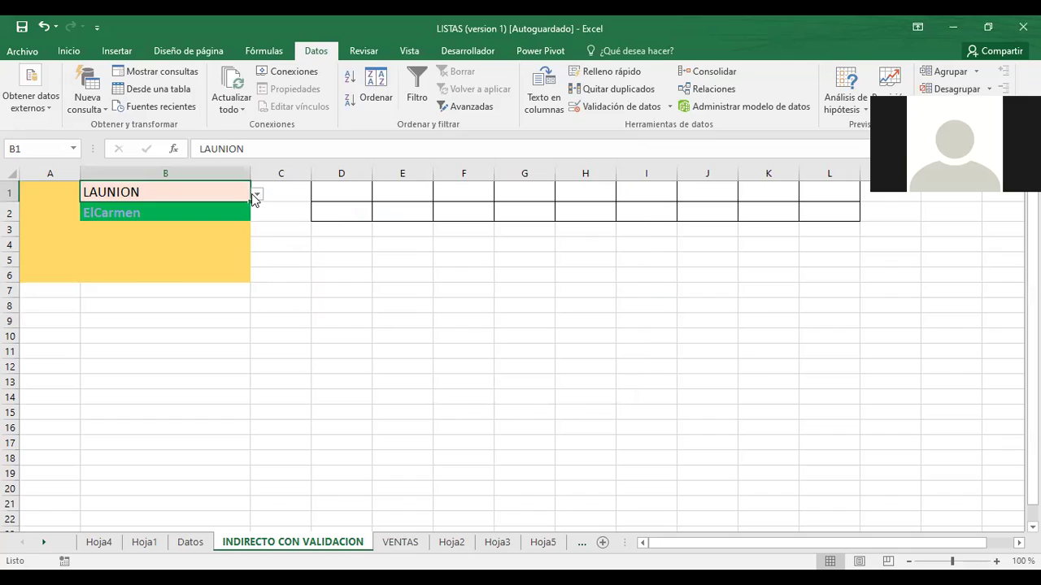
pyautogui.click(256, 195)
pyautogui.click(92, 217)
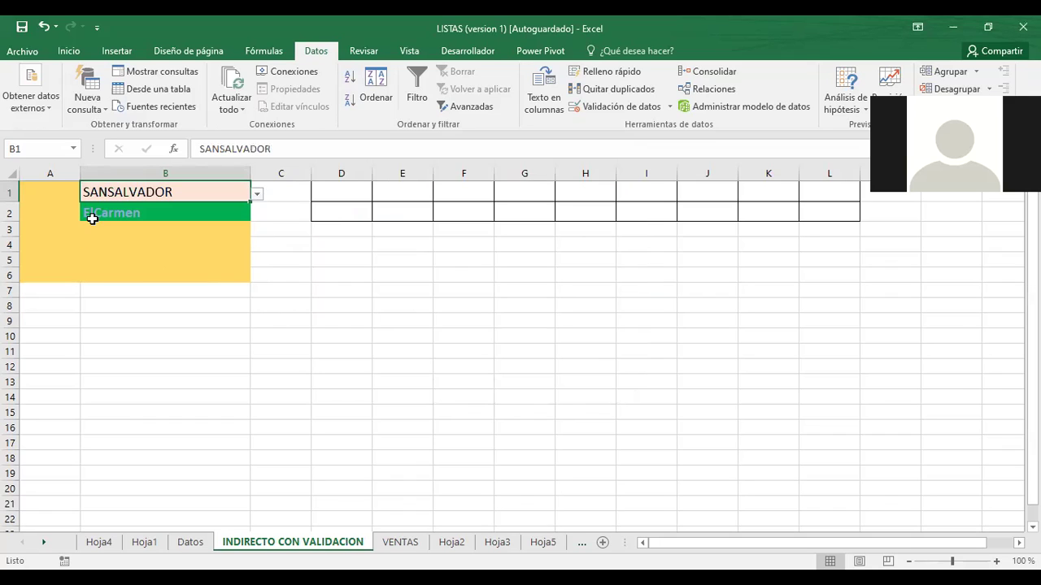
pyautogui.click(104, 212)
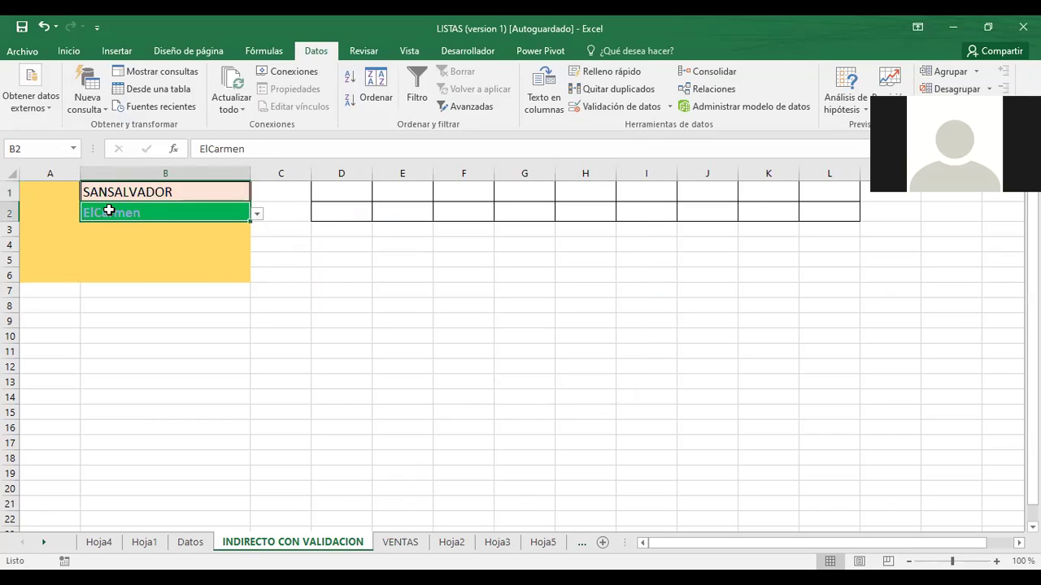
pyautogui.click(286, 278)
# Enter =INDIRECTO(B1) in C6, showing Cuscatancingo, and autofit column C
pyautogui.write('=')
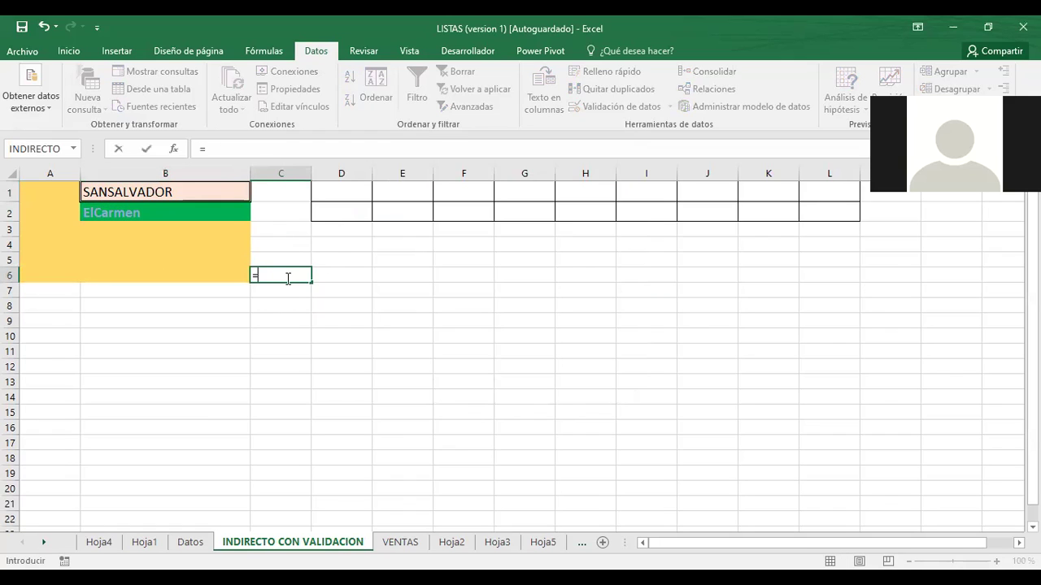
pyautogui.write('INDIRE')
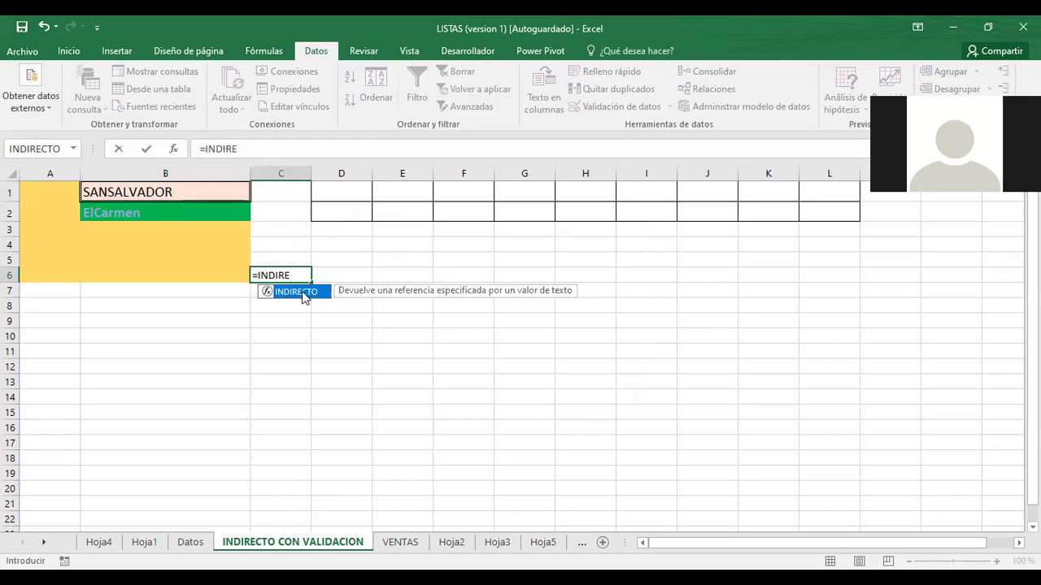
pyautogui.doubleClick(302, 291)
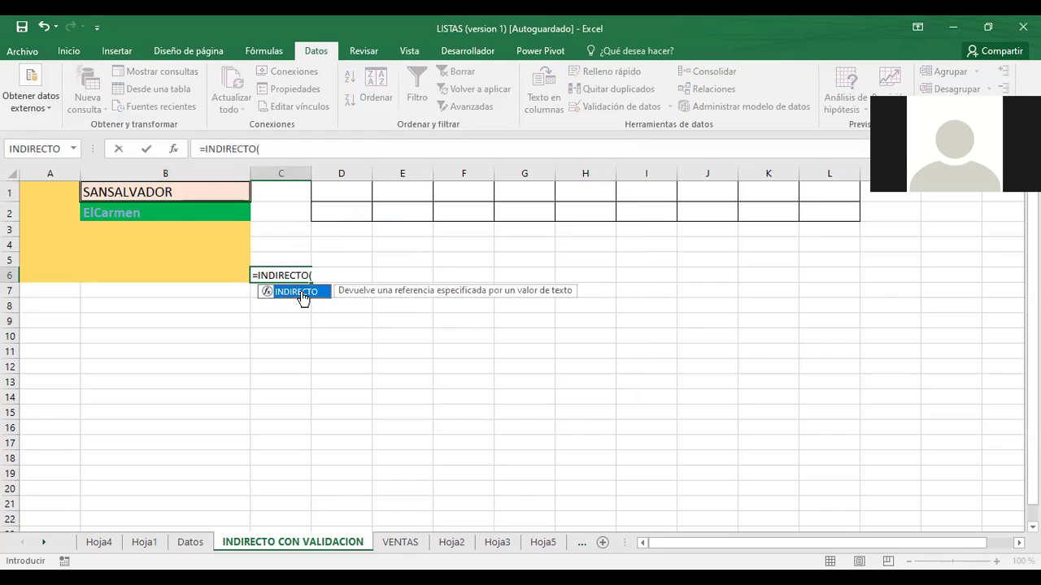
pyautogui.click(144, 196)
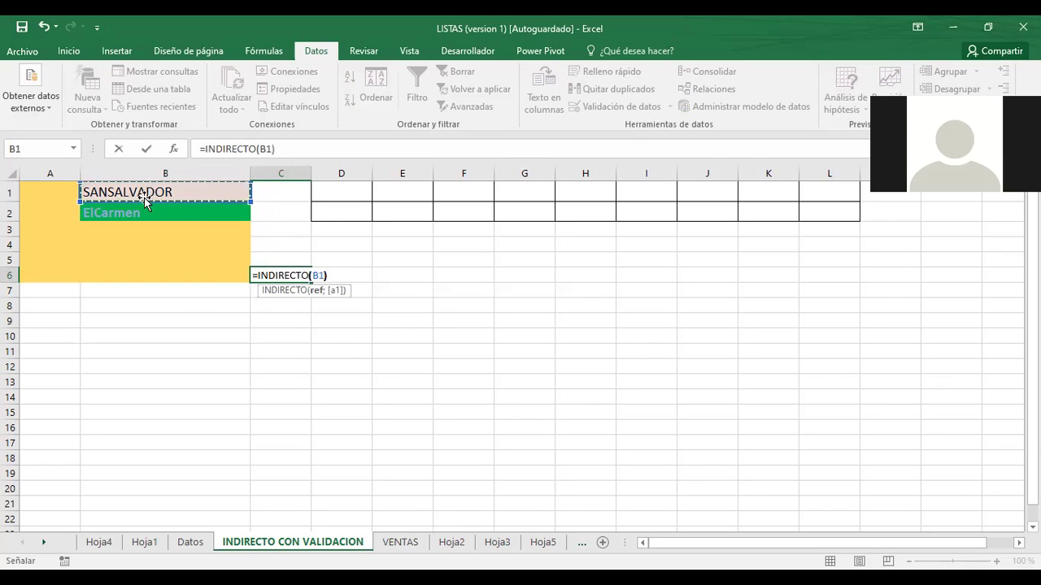
pyautogui.press('Return')
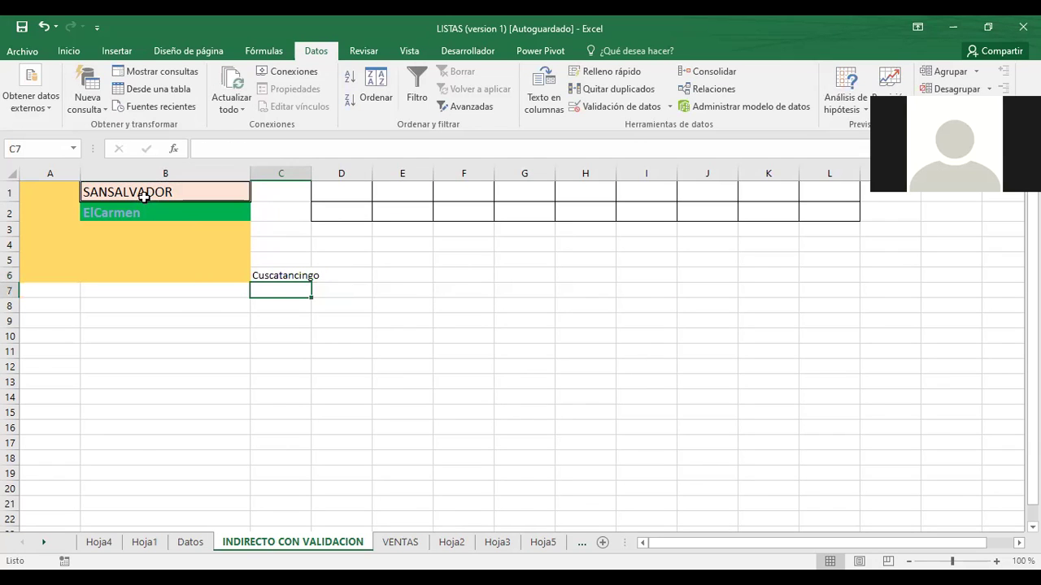
pyautogui.click(272, 276)
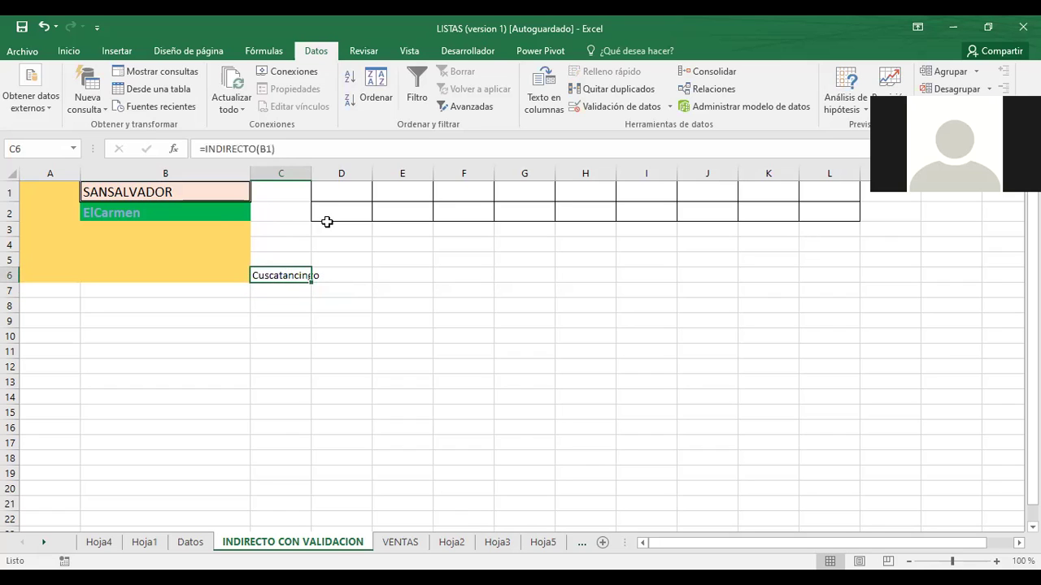
pyautogui.doubleClick(309, 176)
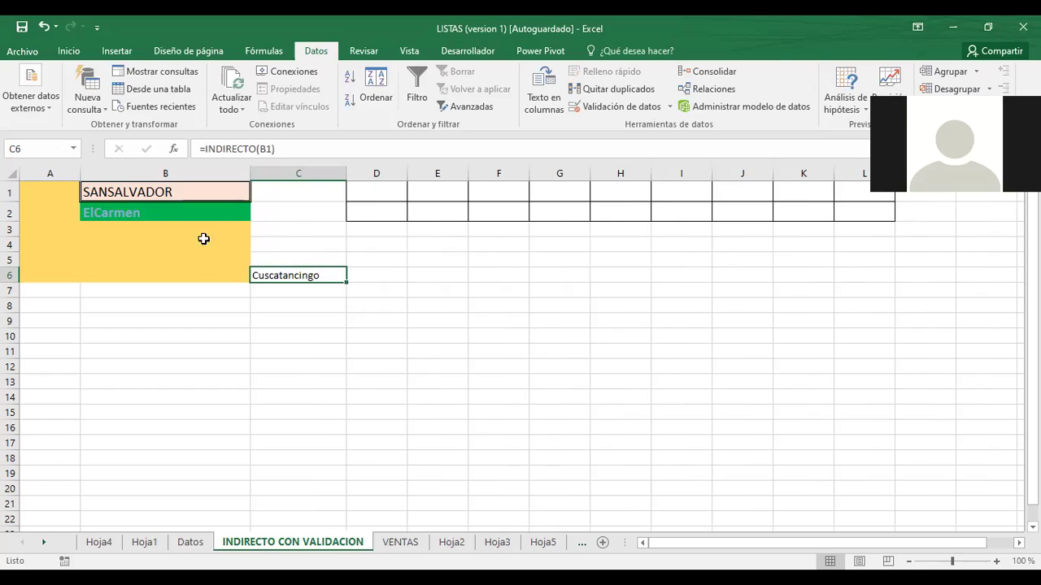
pyautogui.click(116, 192)
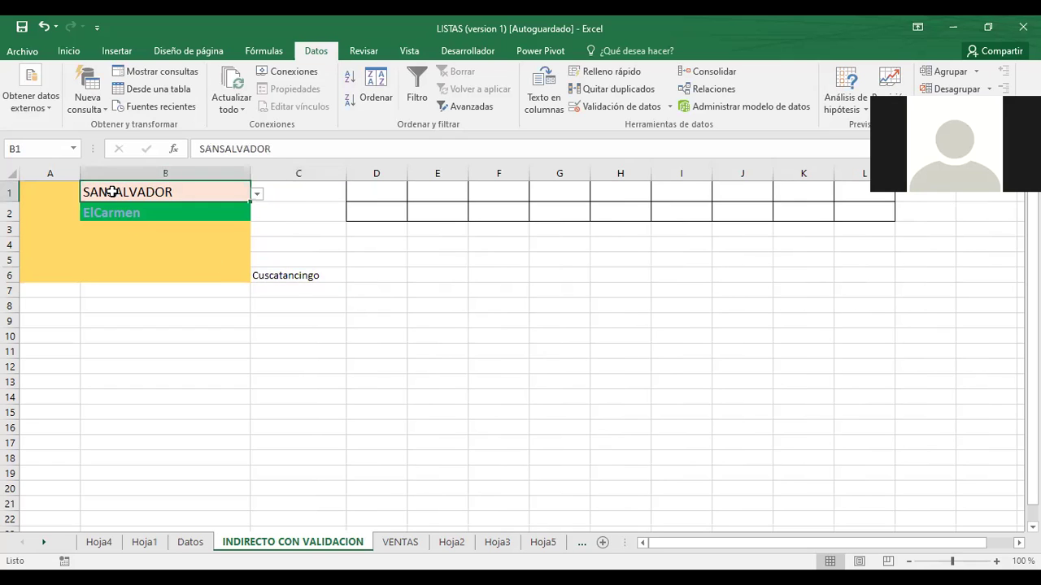
# Check C6's Cuscatancingo against the SANSALVADOR list on the Datos sheet
pyautogui.click(266, 277)
pyautogui.click(188, 542)
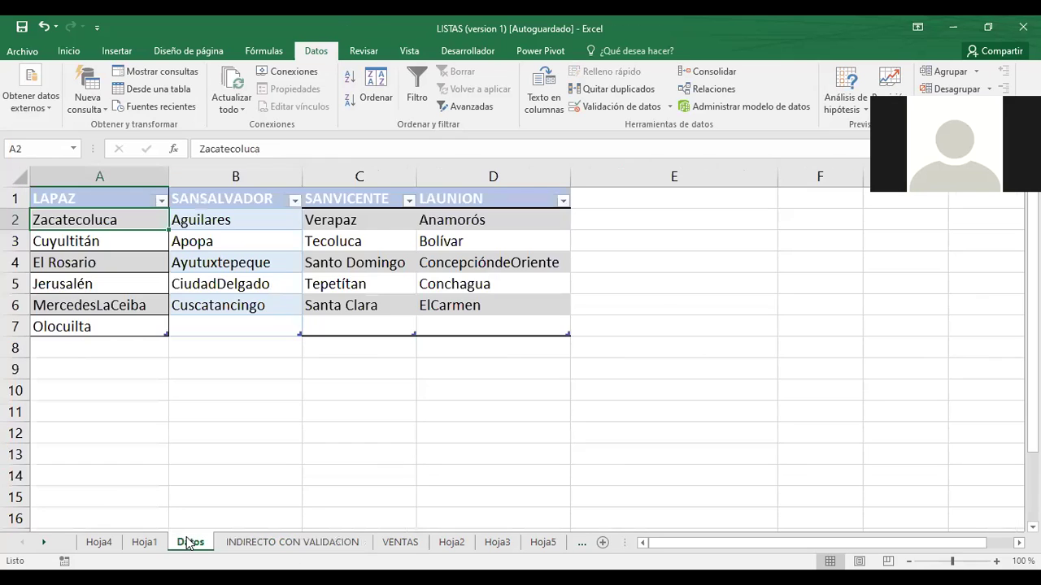
pyautogui.click(207, 200)
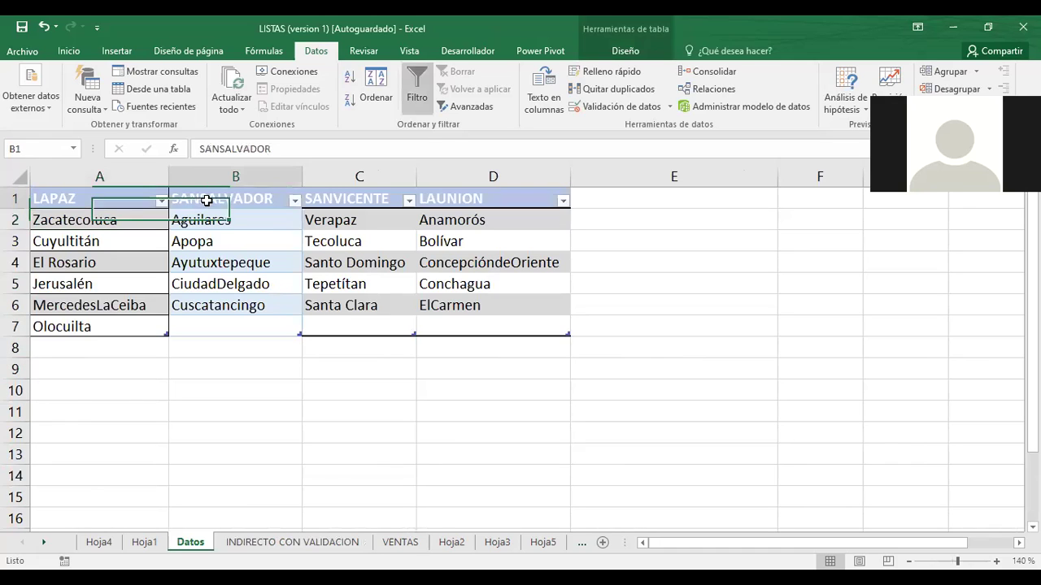
pyautogui.click(234, 303)
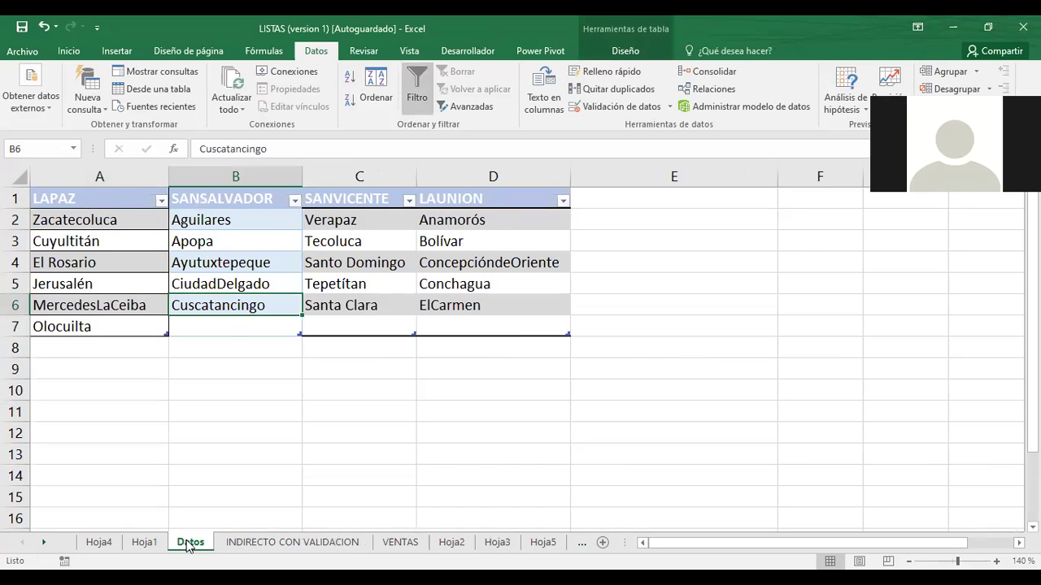
pyautogui.click(144, 543)
pyautogui.click(229, 544)
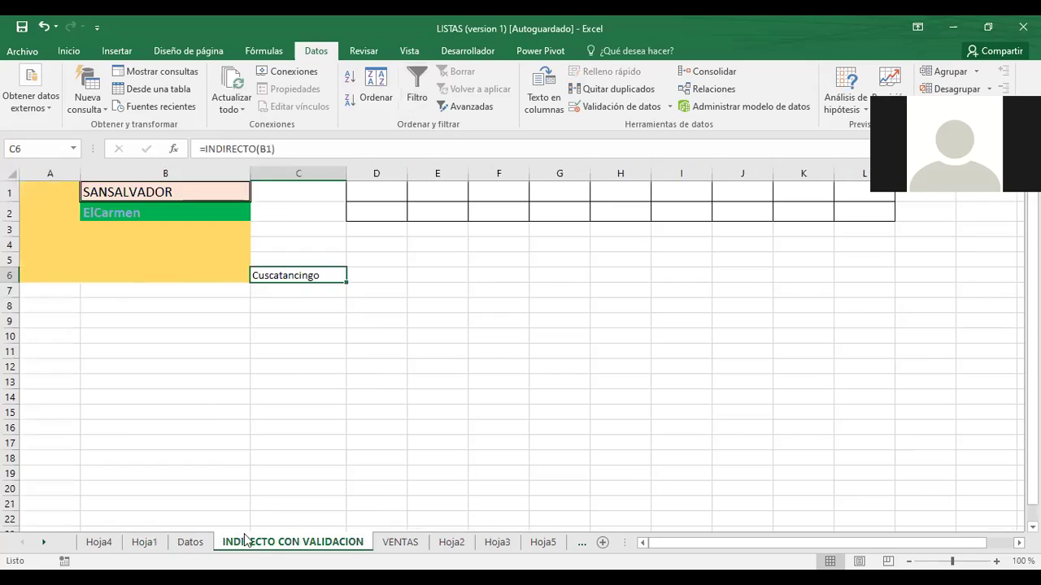
pyautogui.click(183, 368)
pyautogui.click(285, 271)
# Set B1 to SANVICENTE and compare with Santa Clara in the Datos list
pyautogui.click(177, 199)
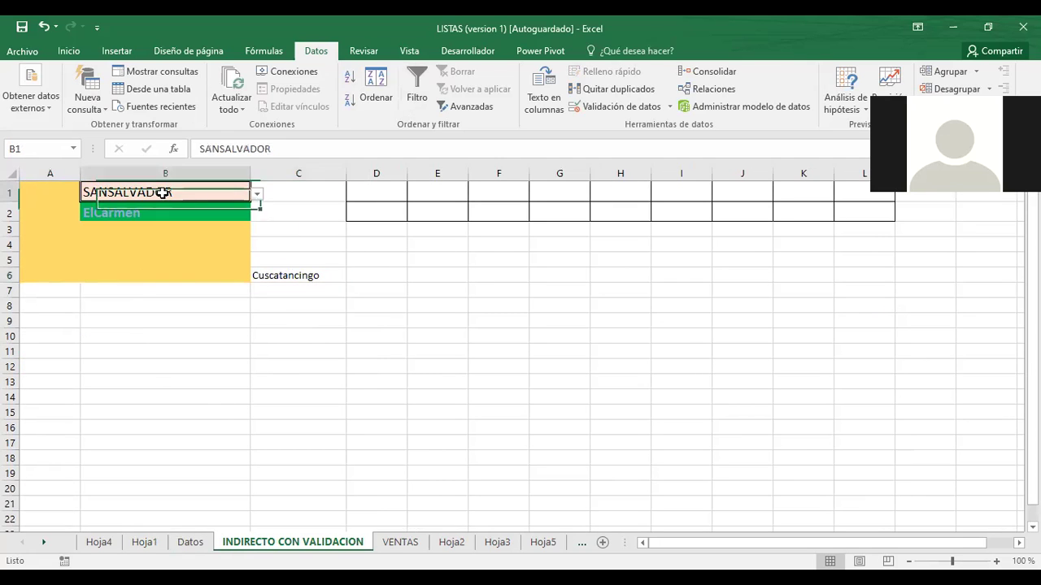
pyautogui.click(257, 196)
pyautogui.click(134, 226)
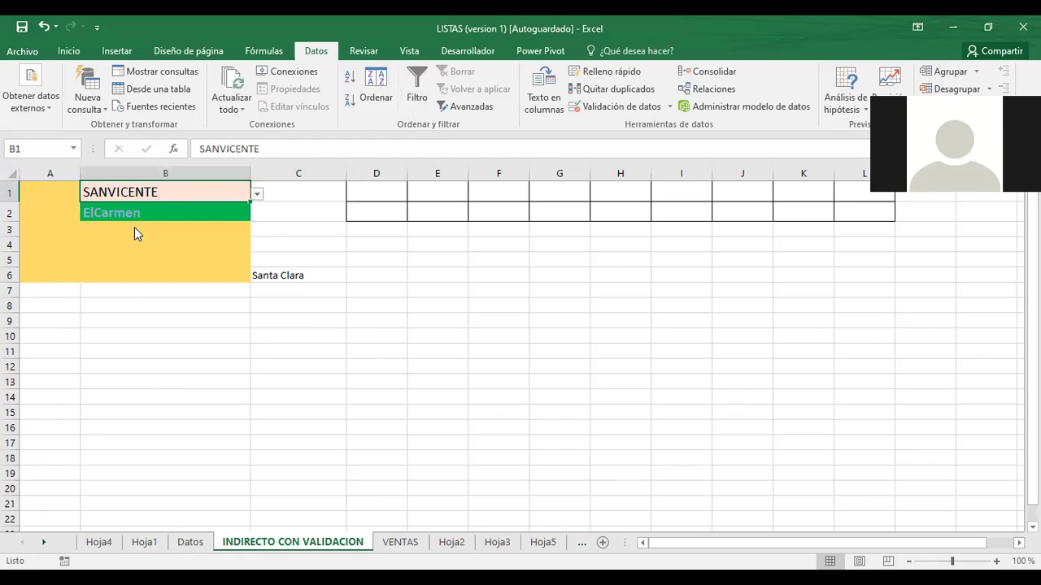
pyautogui.click(189, 542)
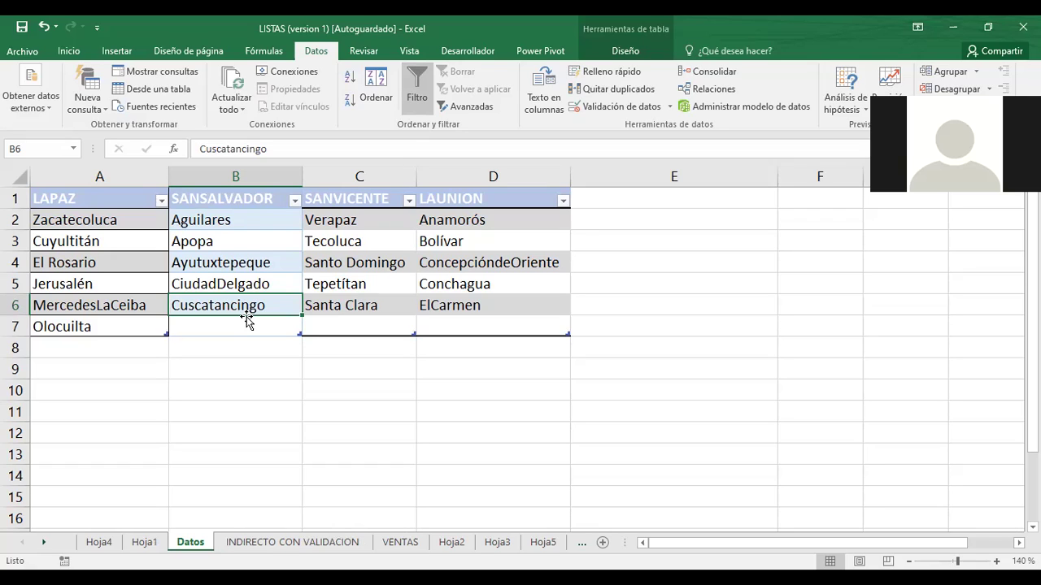
pyautogui.click(355, 305)
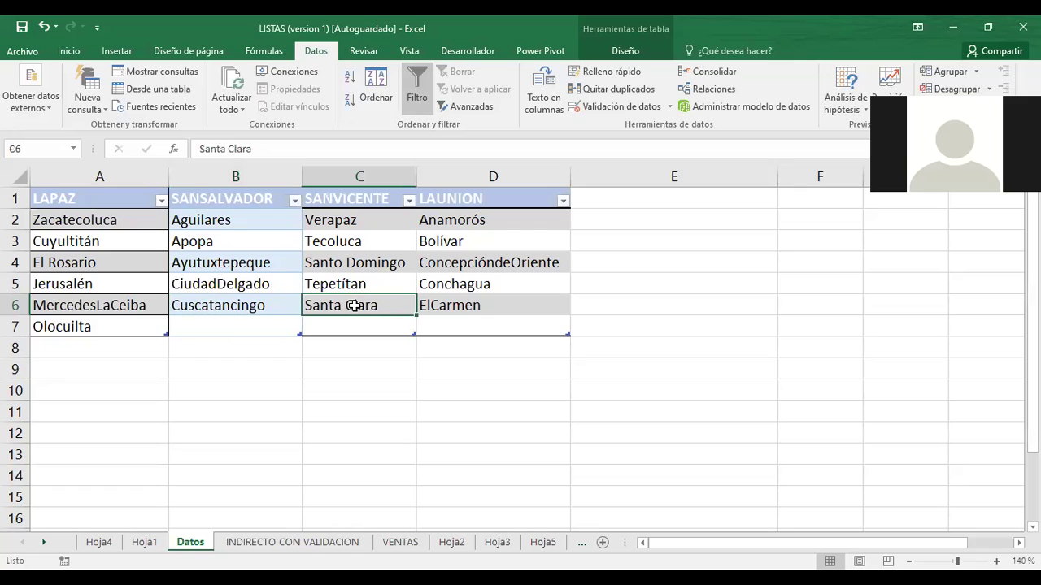
pyautogui.click(272, 543)
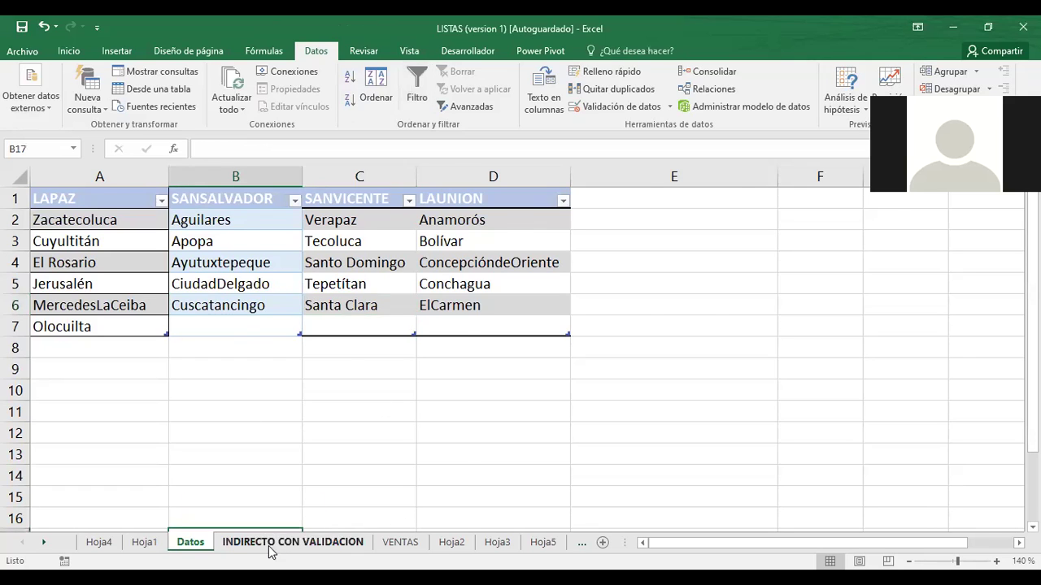
# Set B1 to LAPAZ and verify MercedesLaCeiba in the Datos LAPAZ list
pyautogui.click(256, 193)
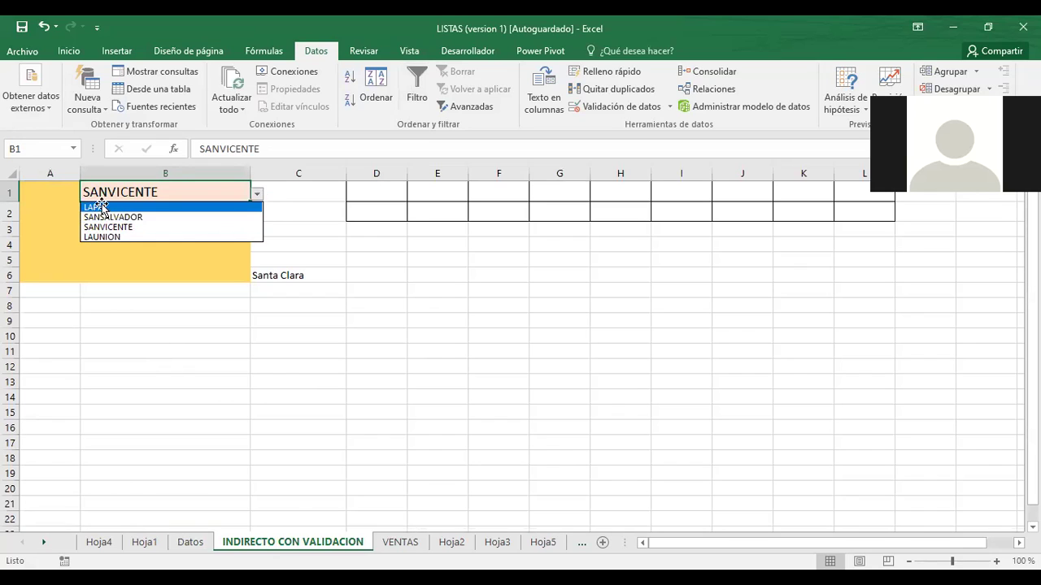
pyautogui.click(101, 206)
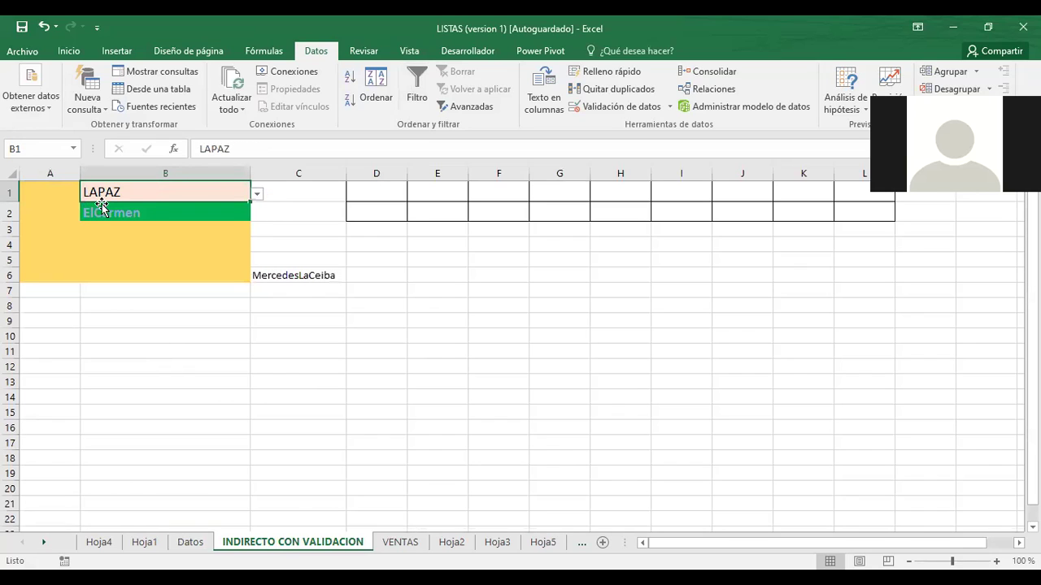
pyautogui.click(256, 198)
pyautogui.click(256, 198)
pyautogui.click(197, 543)
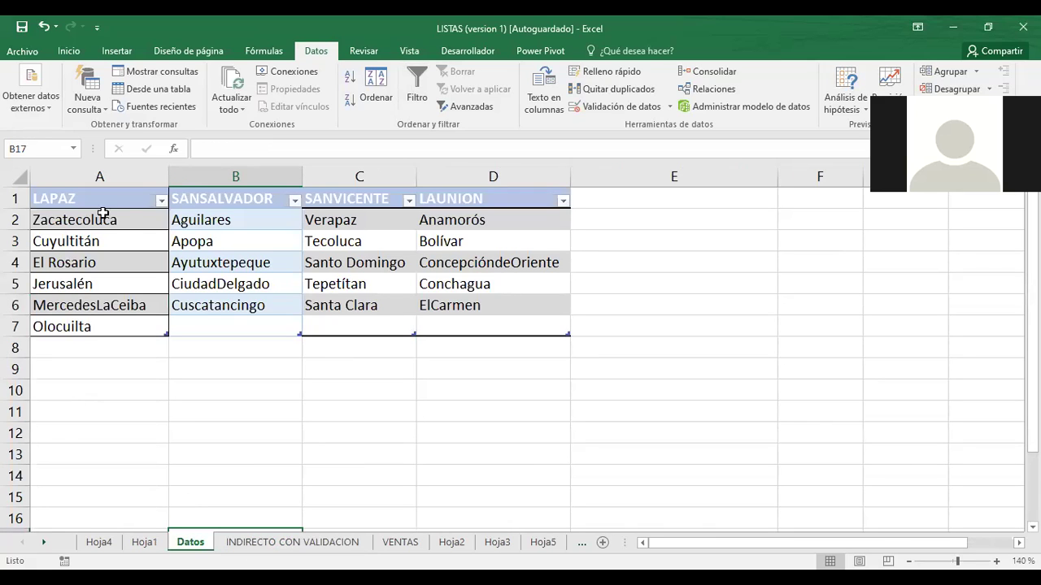
pyautogui.click(72, 307)
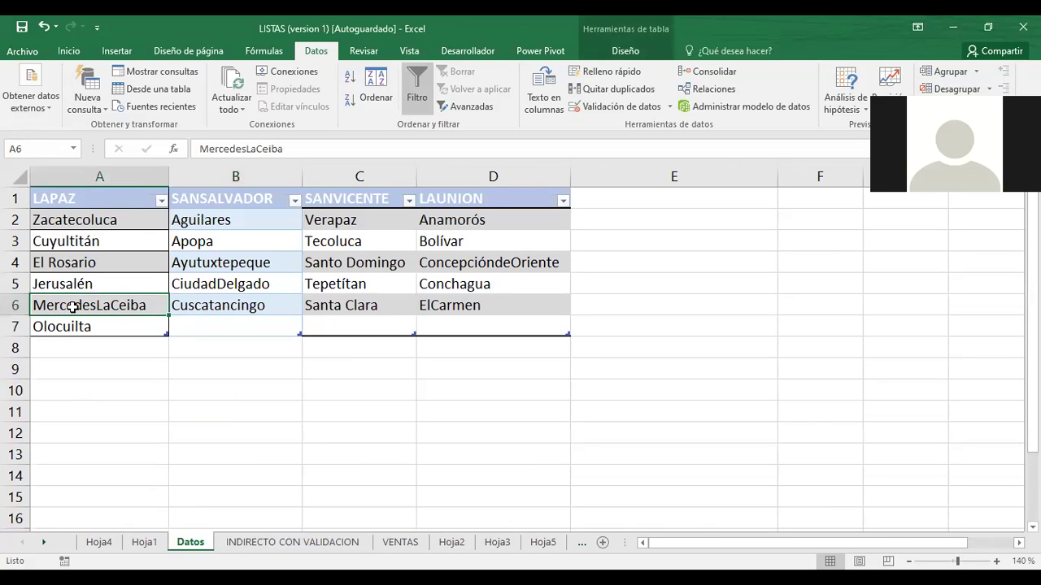
pyautogui.click(271, 543)
# Delete the INDIRECTO test formula from C6 and go to the VENTAS sheet
pyautogui.click(282, 280)
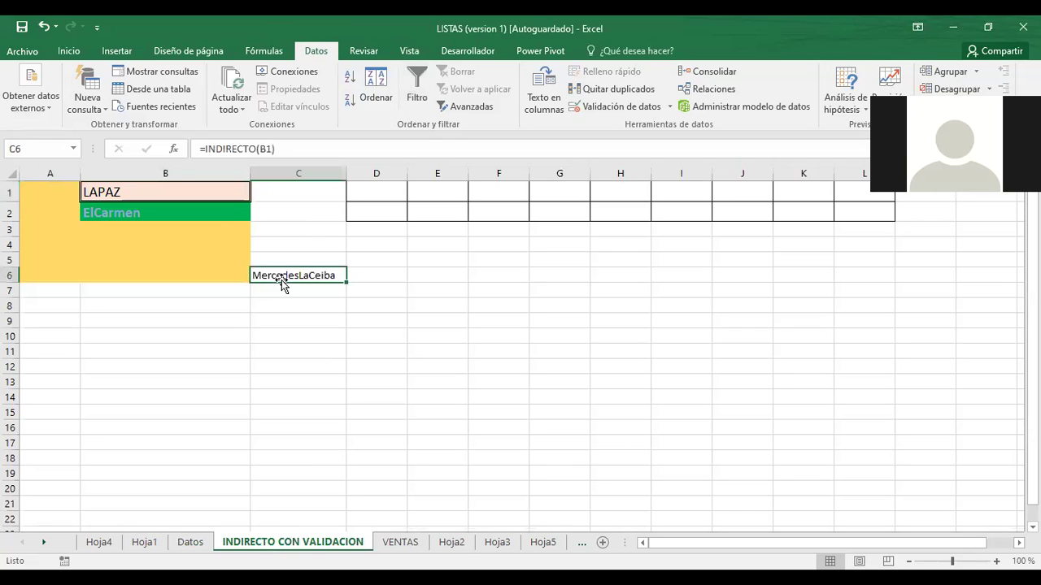
pyautogui.press('Delete')
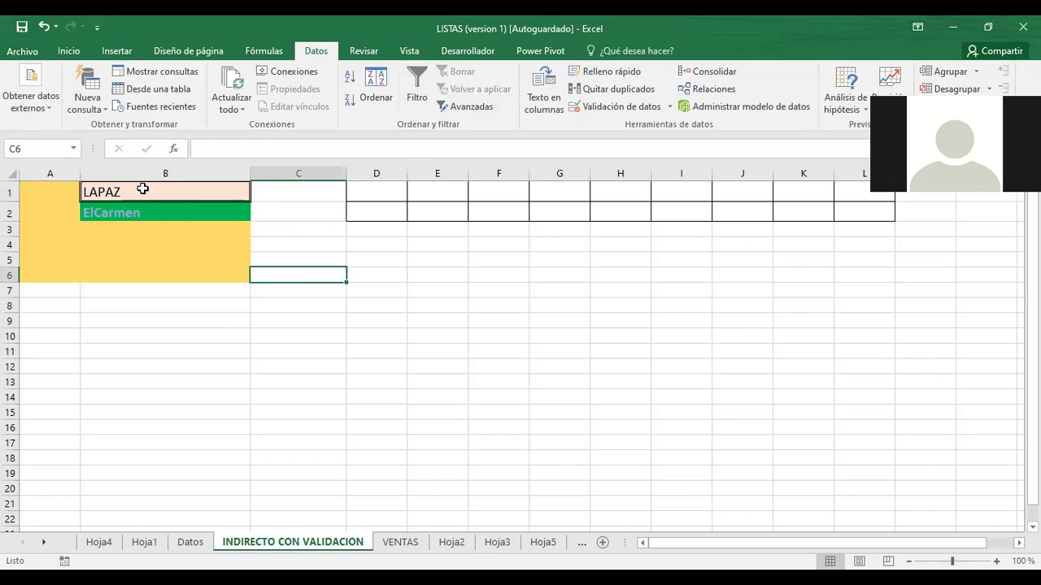
pyautogui.click(131, 217)
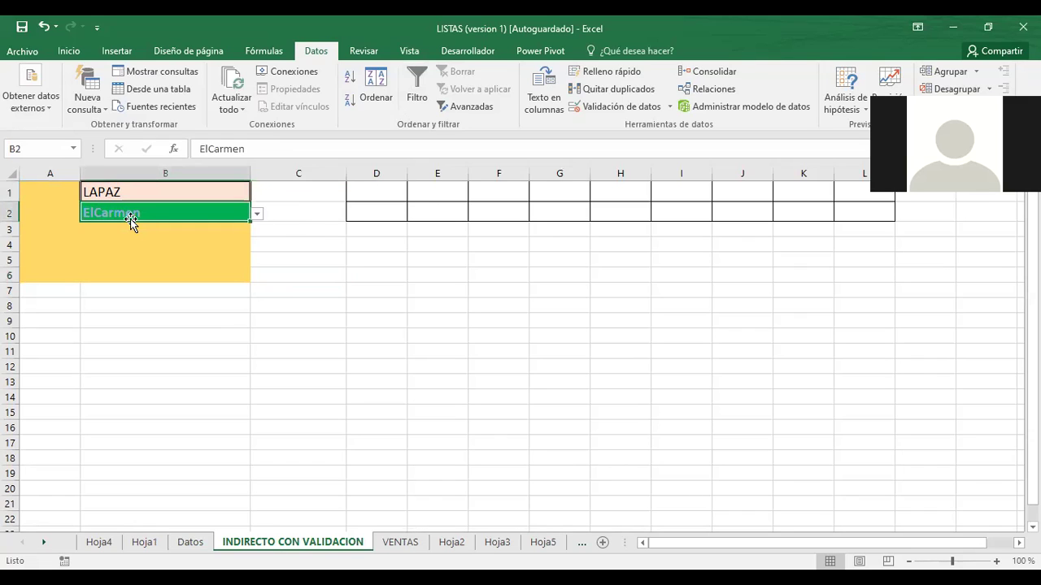
pyautogui.click(391, 544)
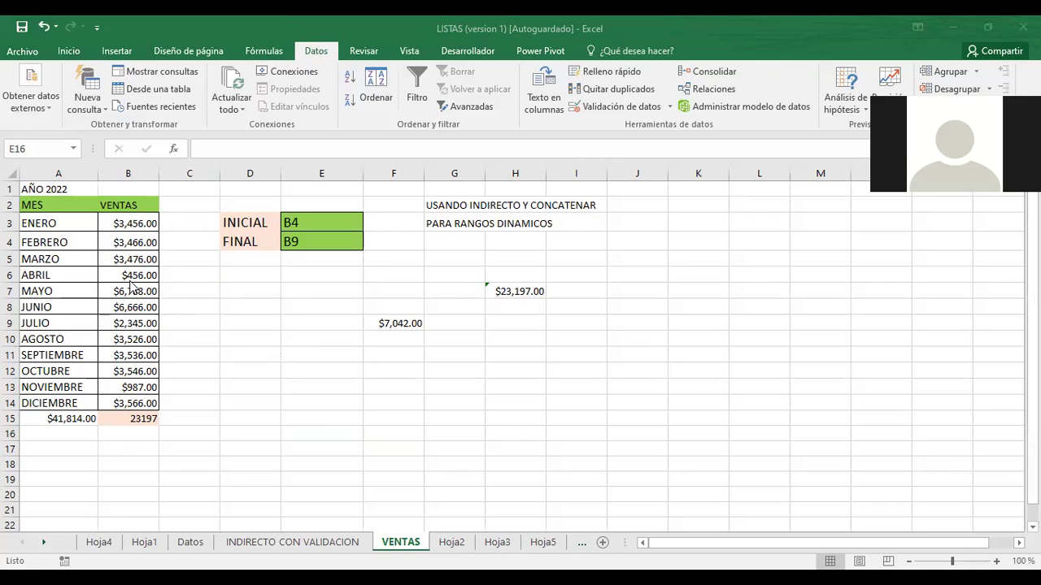
# Replace A15's yearly total with an AutoSum of B3:B14, giving $41,814.00
pyautogui.click(70, 417)
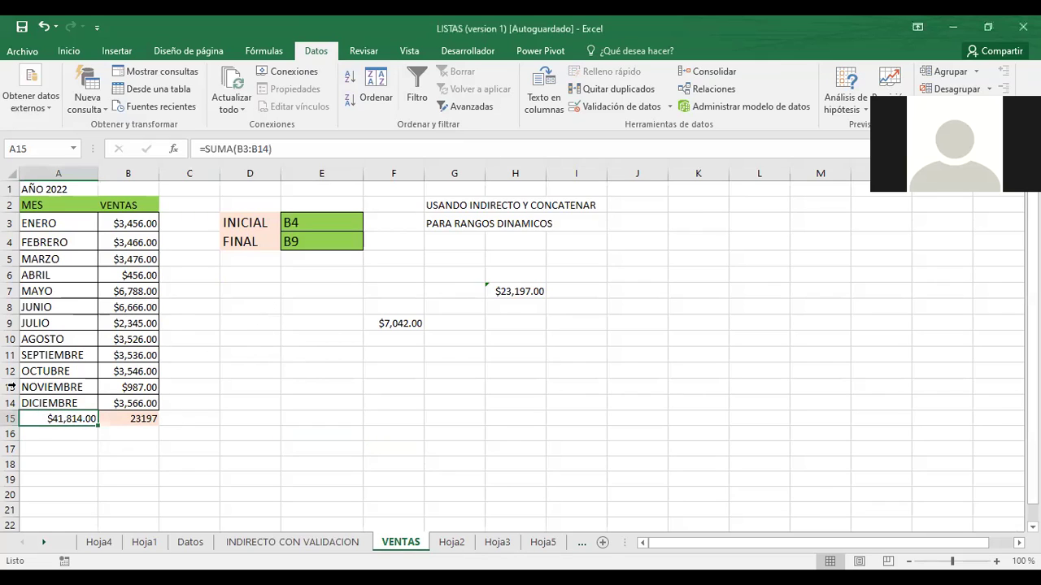
pyautogui.press('Delete')
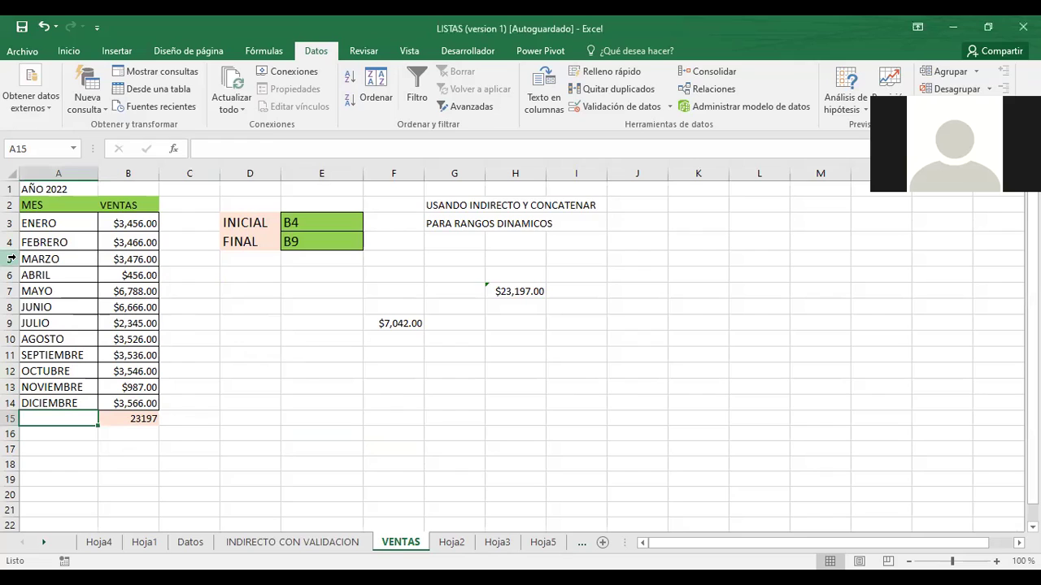
pyautogui.click(69, 50)
pyautogui.click(875, 73)
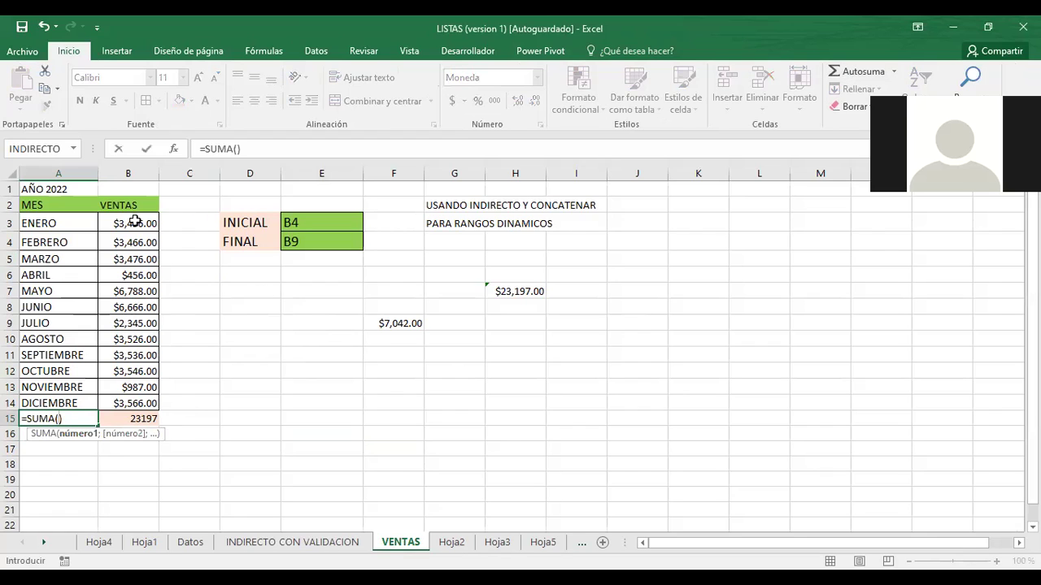
pyautogui.moveTo(130, 224); pyautogui.dragTo(122, 396)
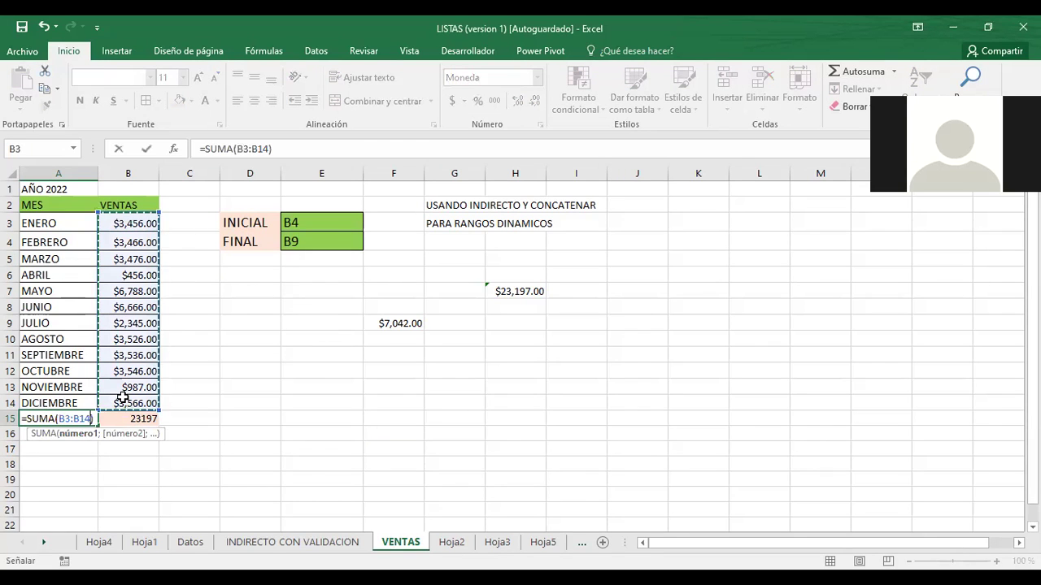
pyautogui.press('Return')
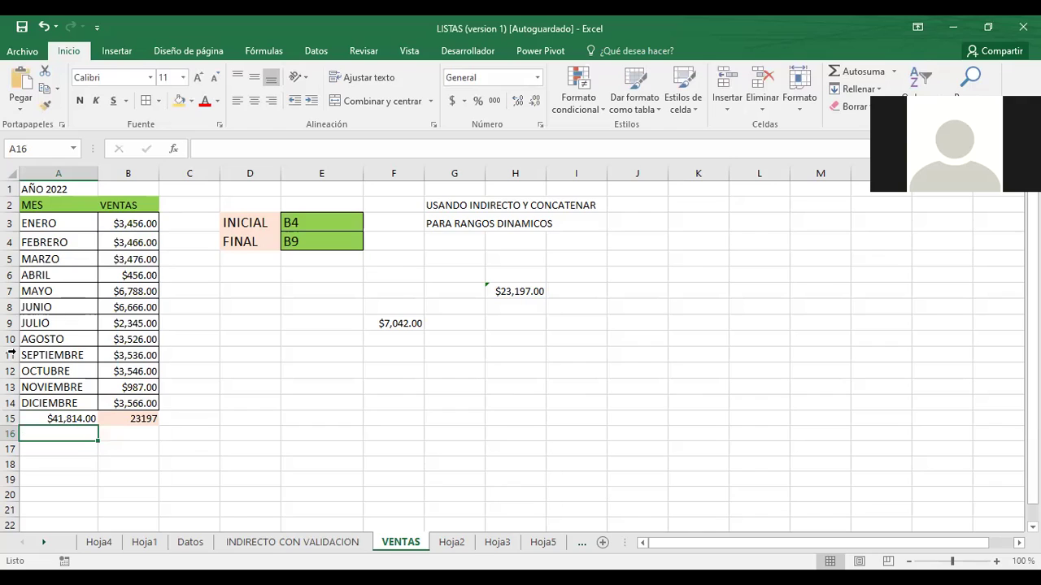
# Clear the INICIAL (B4) and FINAL (B9) references in E3 and E4
pyautogui.click(49, 222)
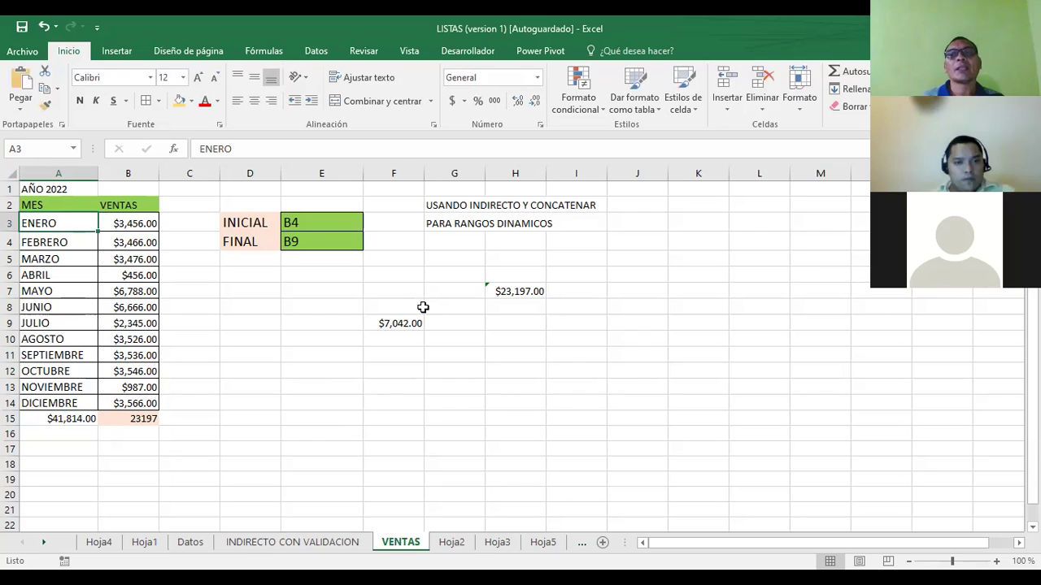
pyautogui.click(307, 221)
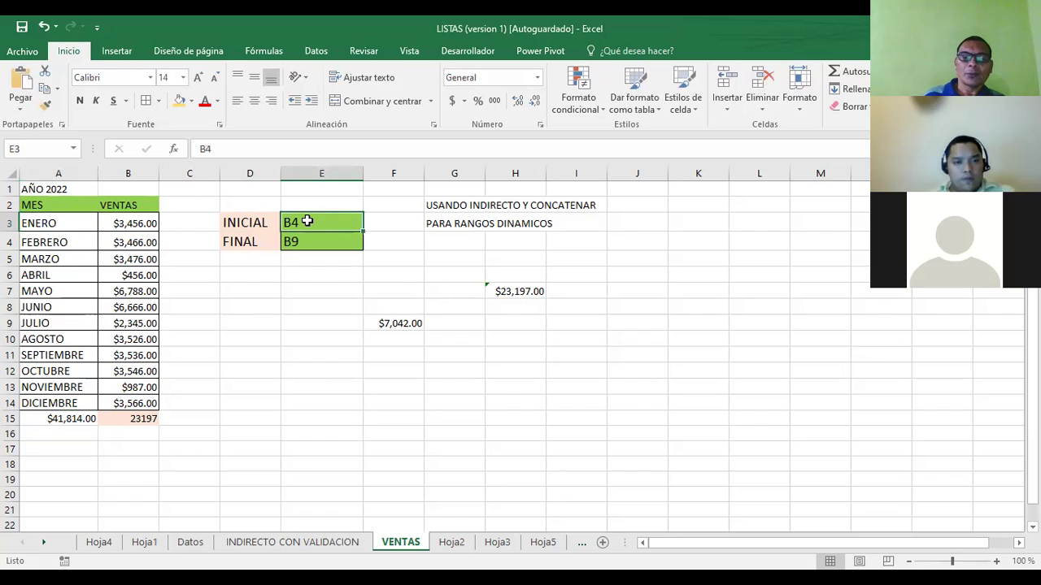
pyautogui.press('Delete')
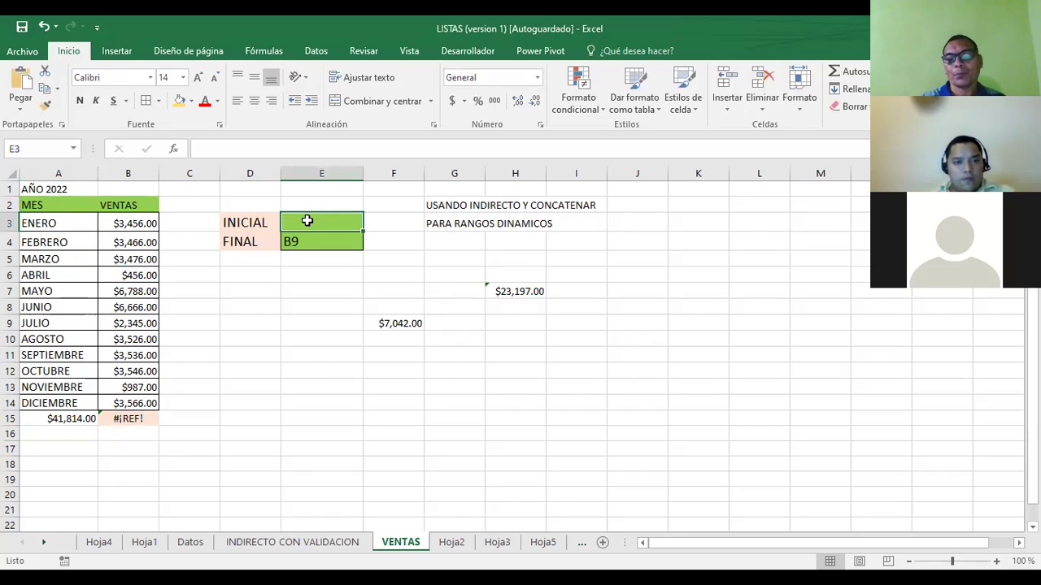
pyautogui.press('Down')
pyautogui.press('Delete')
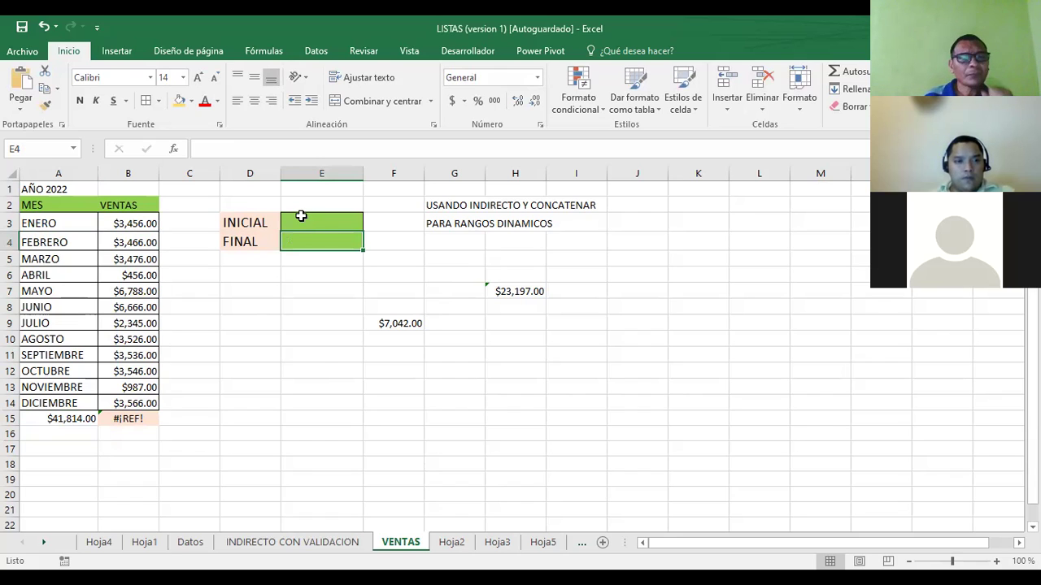
pyautogui.click(134, 424)
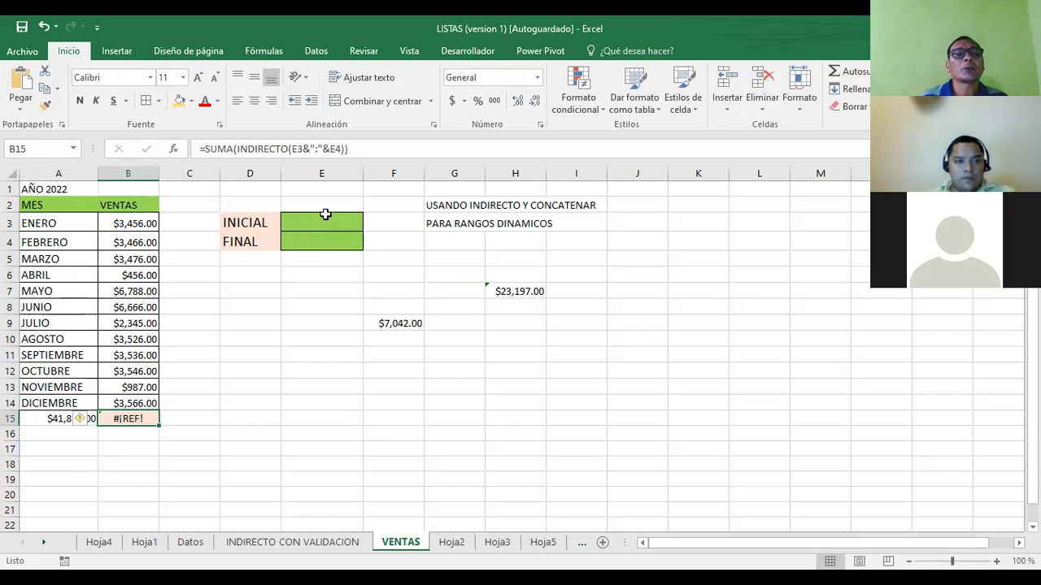
# Enter =SUMA(B3:B4) in B17, giving $6,922.00
pyautogui.click(132, 221)
pyautogui.click(134, 449)
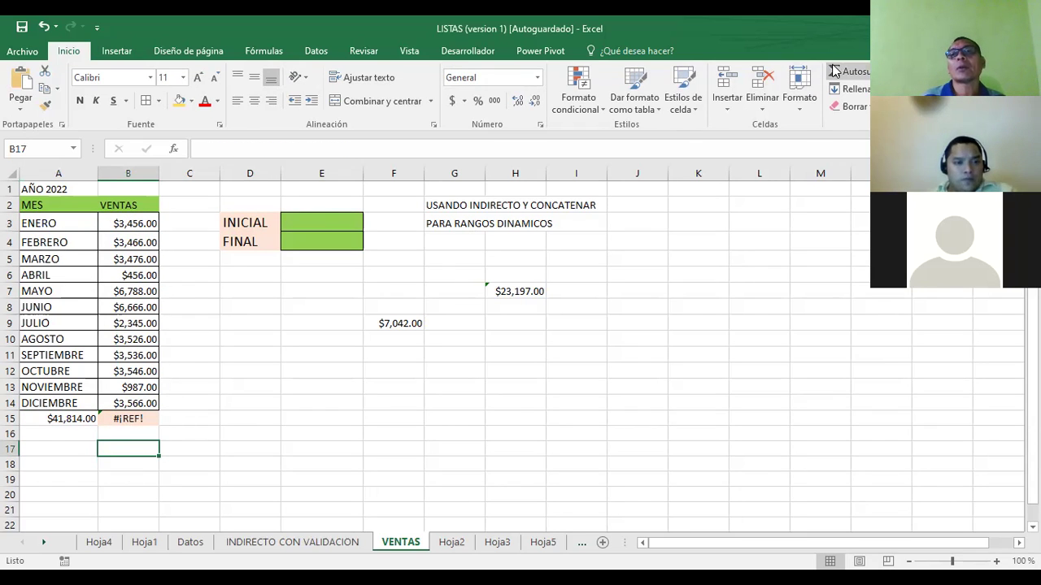
pyautogui.write('=SUMA()')
pyautogui.moveTo(140, 223); pyautogui.dragTo(135, 241)
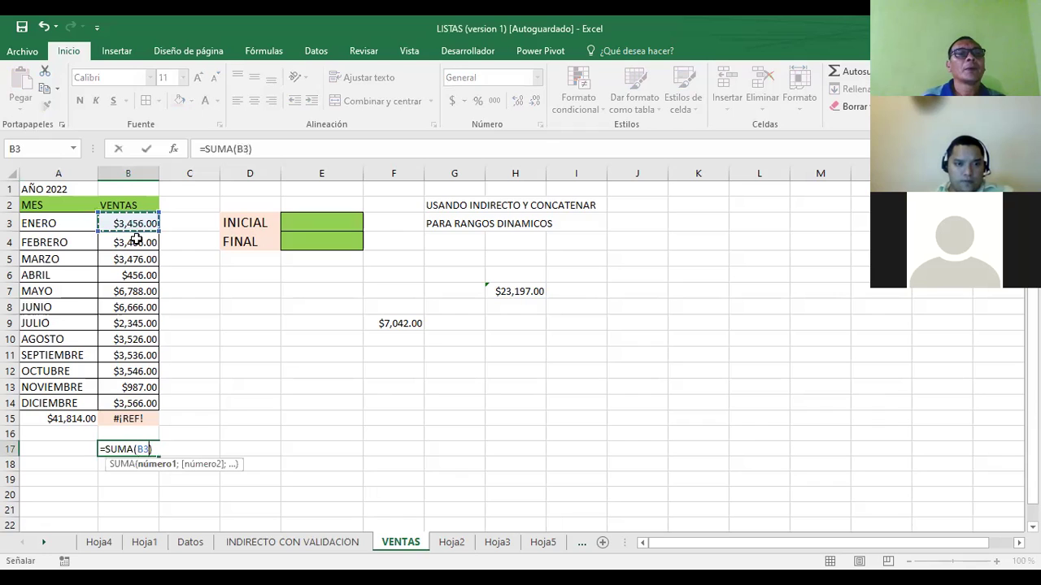
pyautogui.press('Return')
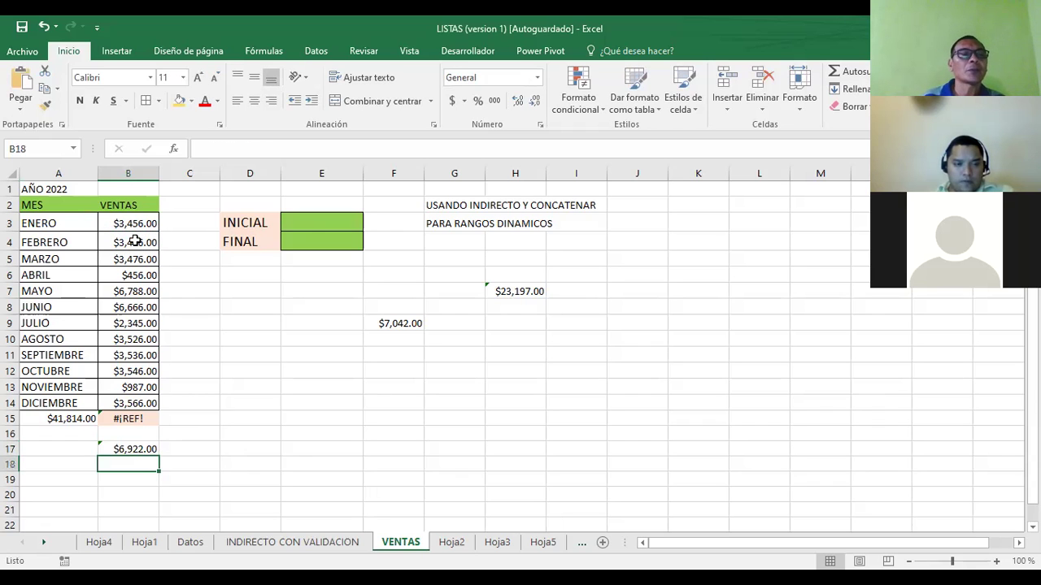
pyautogui.click(307, 223)
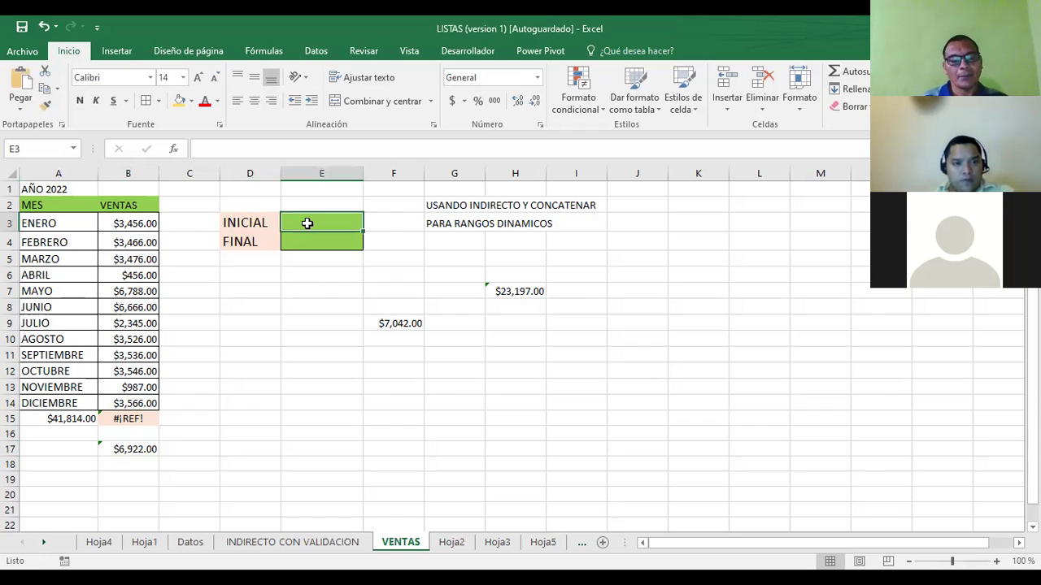
# Enter B3 as INICIAL in E3 and B4 as FINAL in E4
pyautogui.write('B3')
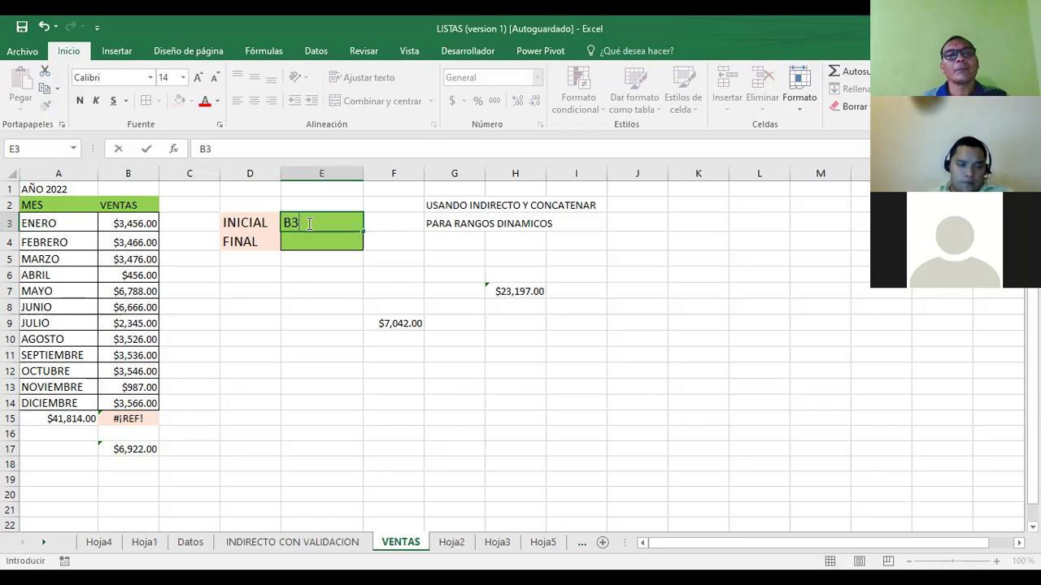
pyautogui.press('Return')
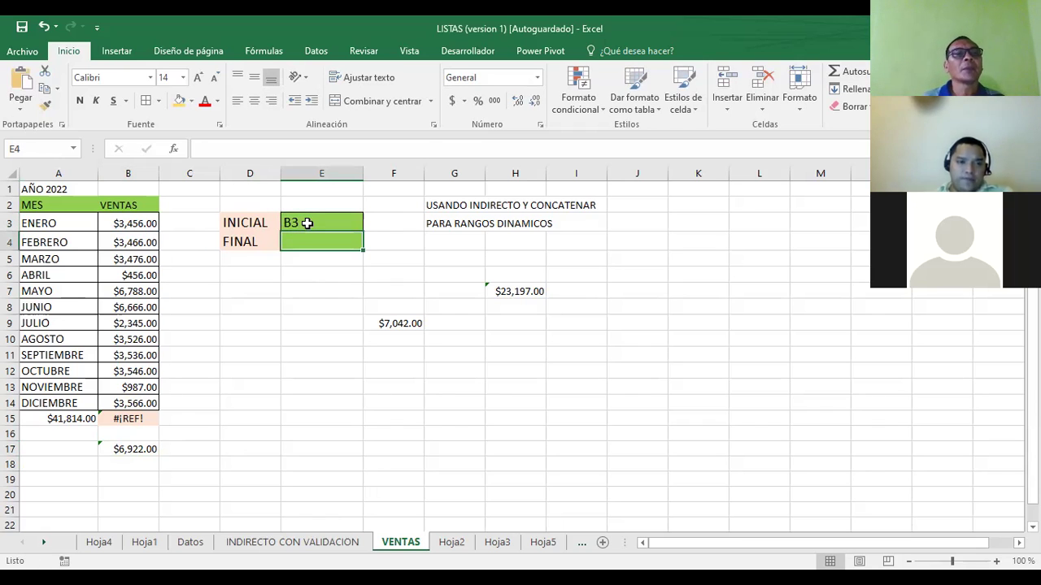
pyautogui.write('B4')
pyautogui.press('Return')
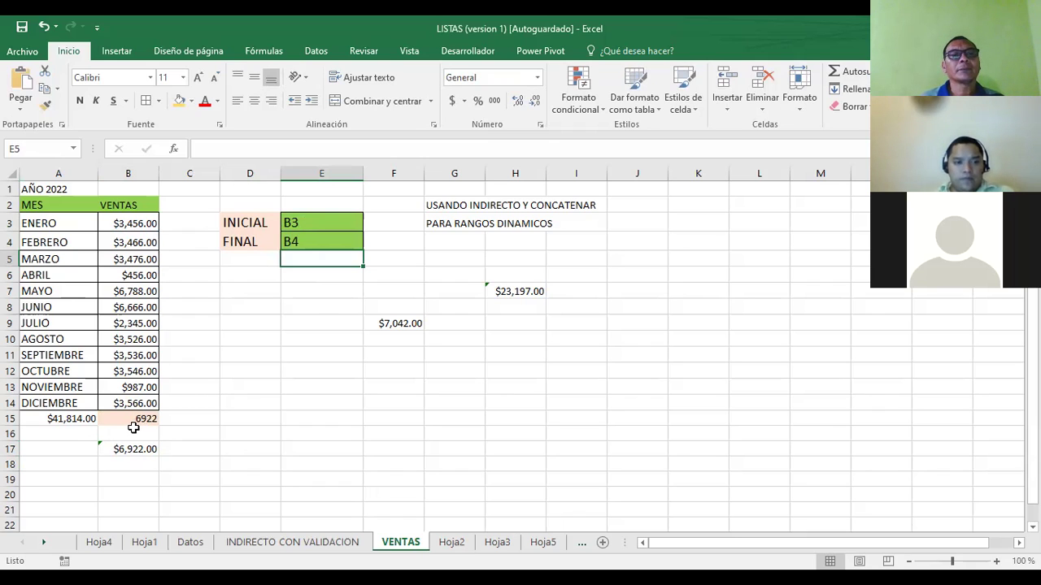
# Review B15's INDIRECTO total of 6922 against the INICIAL and FINAL values
pyautogui.click(135, 421)
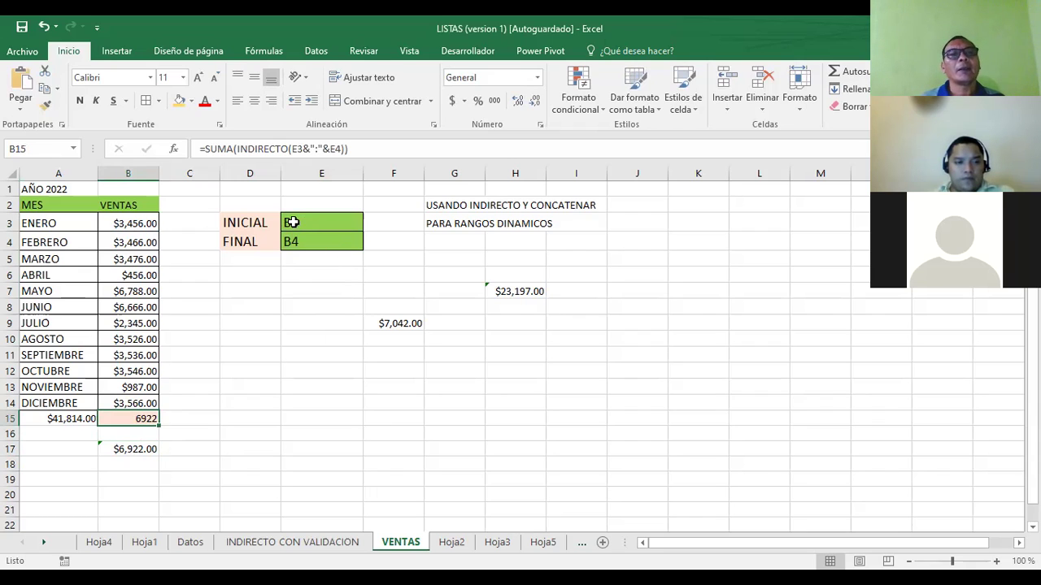
pyautogui.click(292, 222)
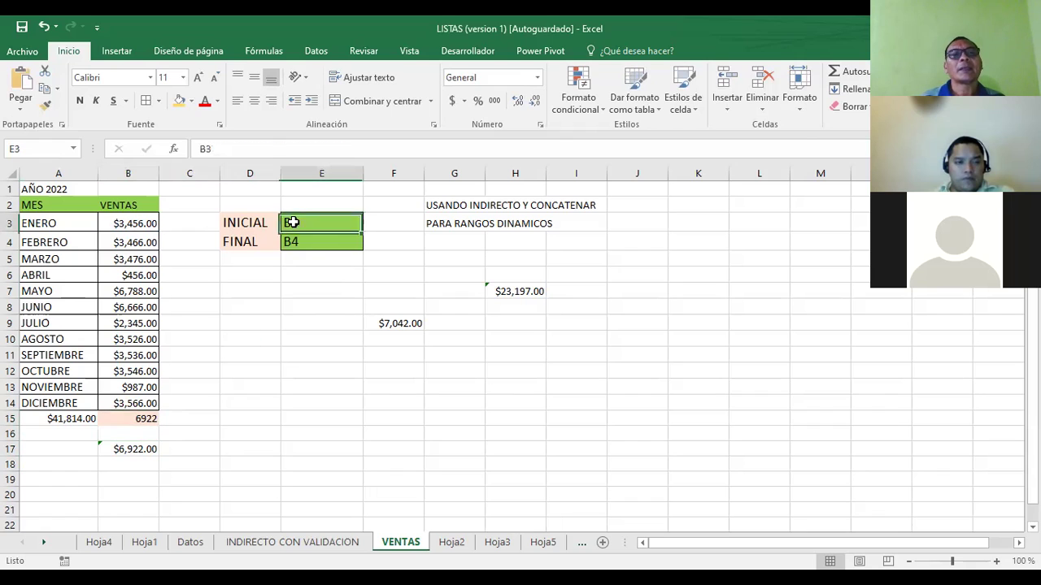
pyautogui.click(304, 243)
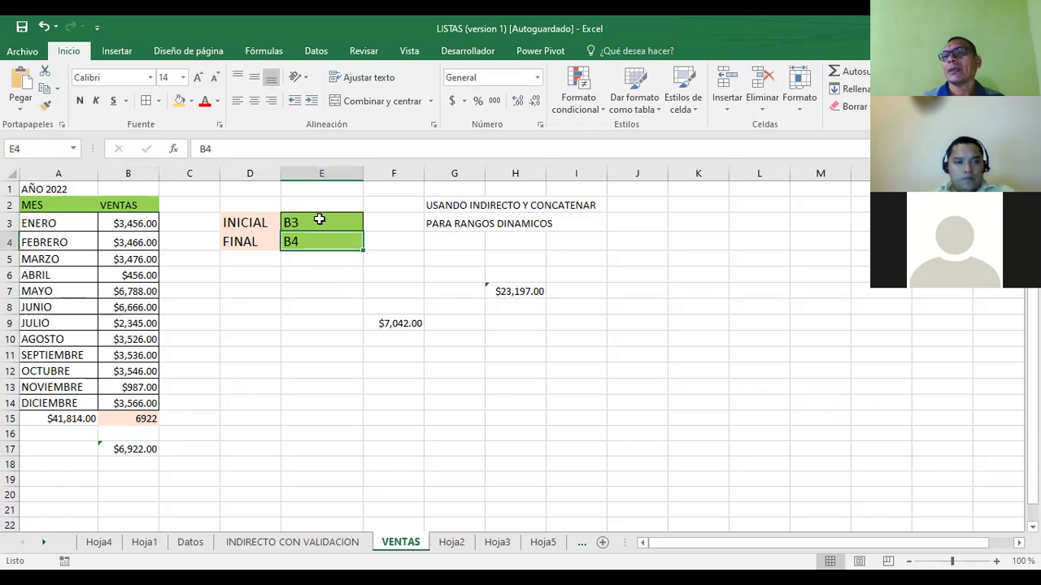
pyautogui.click(314, 227)
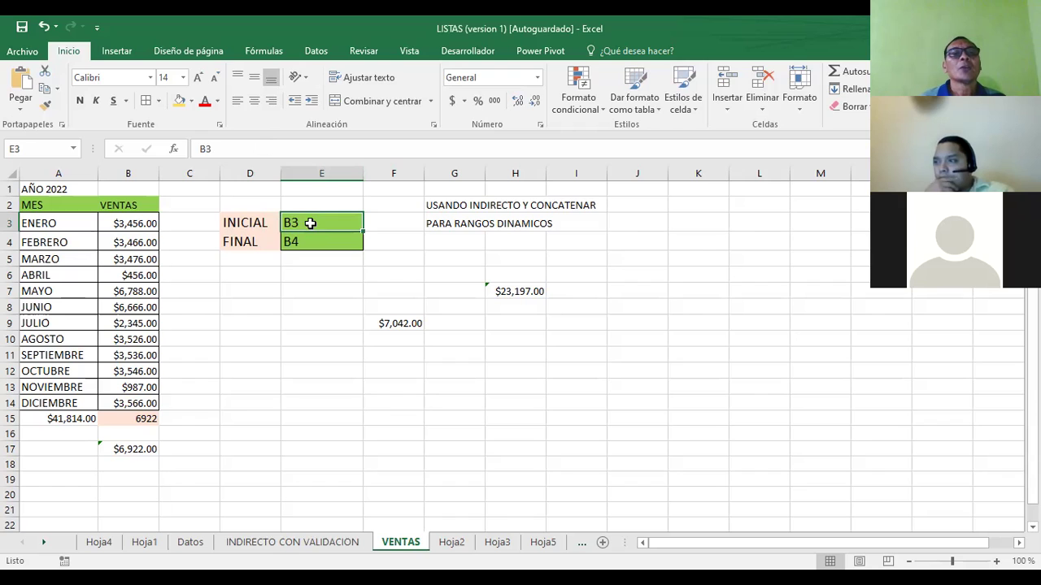
pyautogui.click(140, 419)
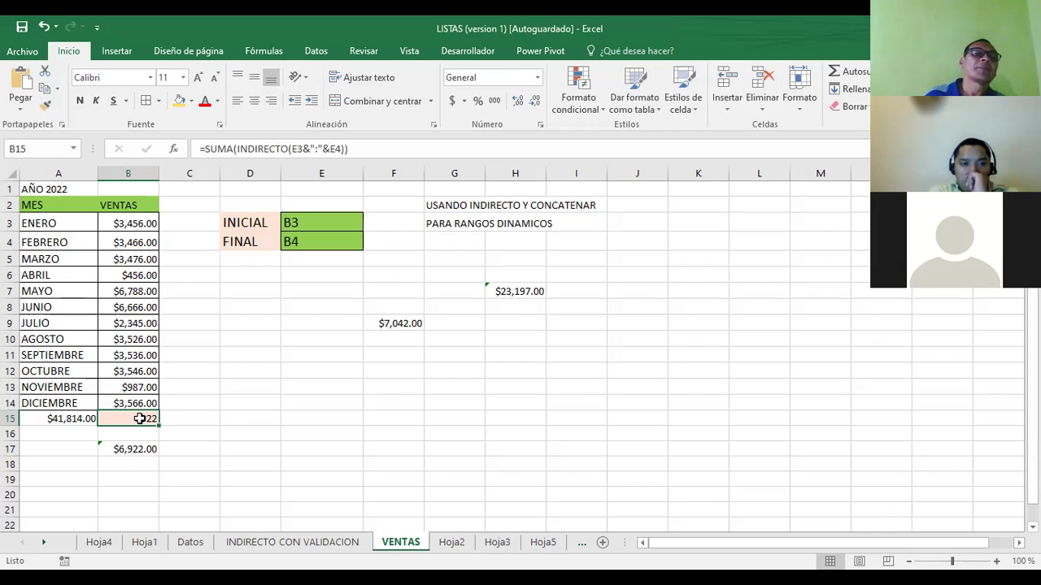
# Set INICIAL to B3 and FINAL to B14
pyautogui.click(307, 223)
pyautogui.press('Delete')
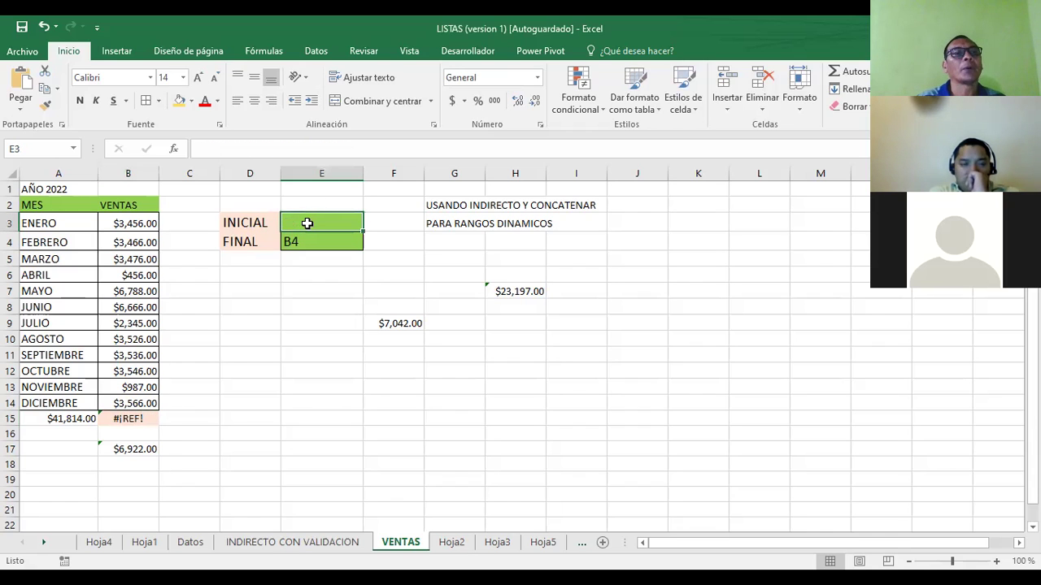
pyautogui.write('B4')
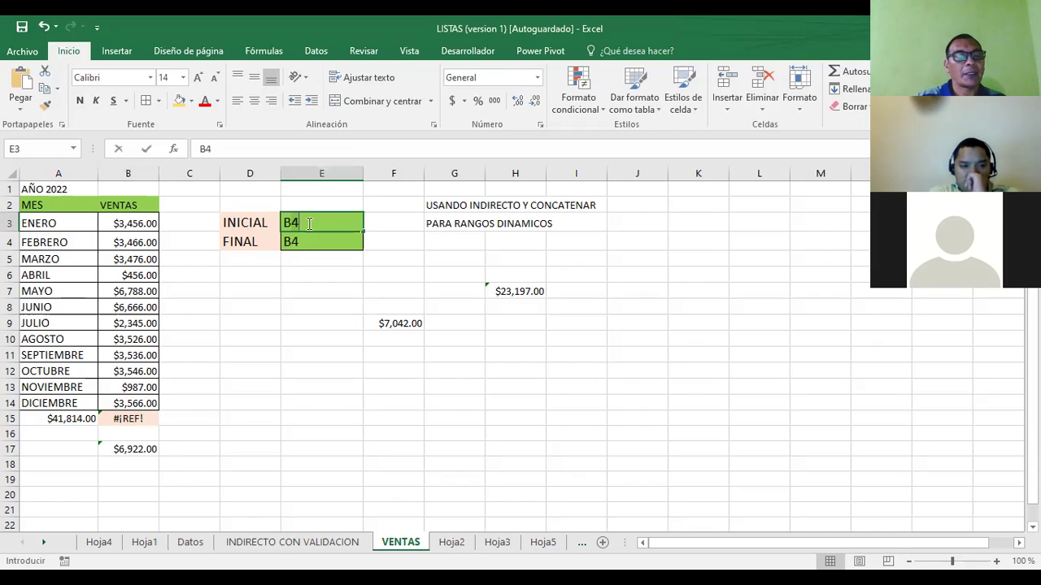
pyautogui.write('3')
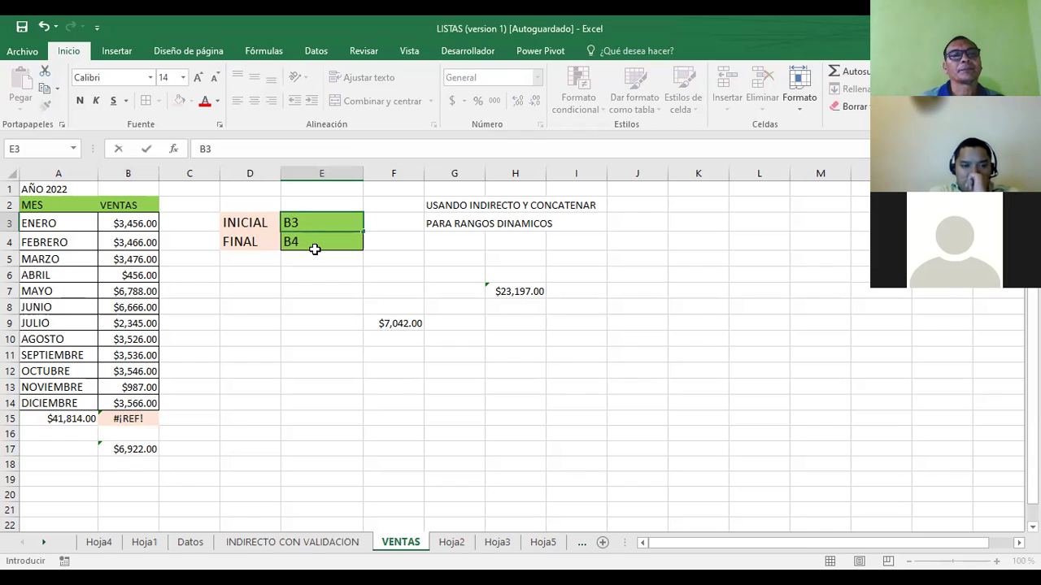
pyautogui.click(316, 249)
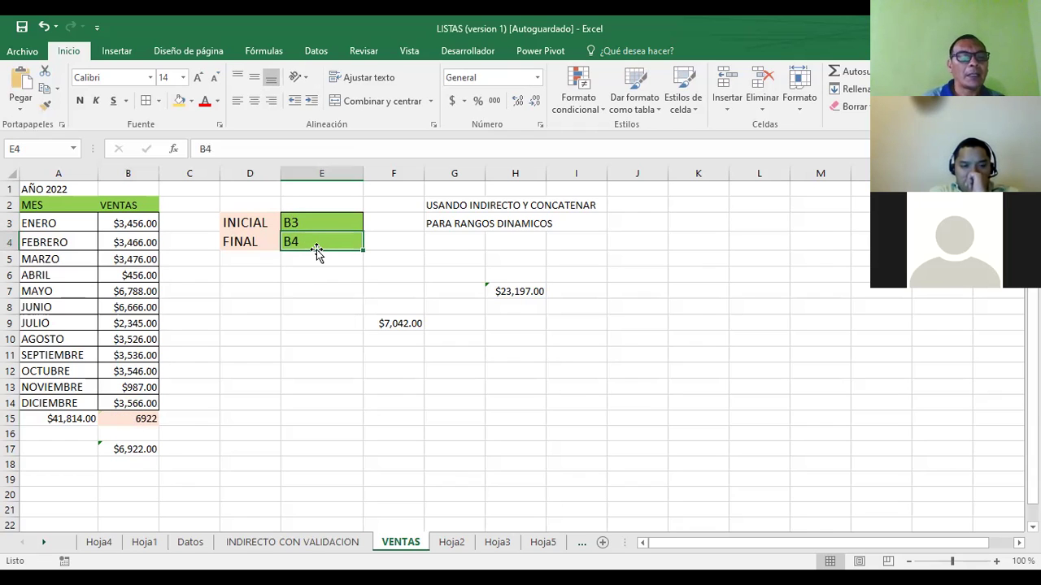
pyautogui.write('B14')
pyautogui.press('Return')
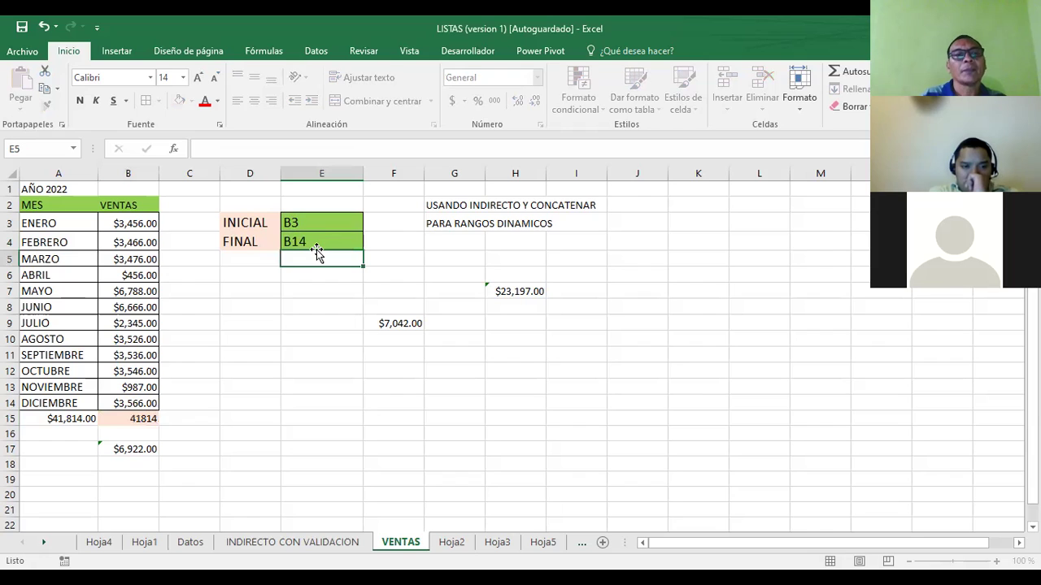
# Compare B15's INDIRECTO total of 41814 with A15's $41,814.00
pyautogui.click(45, 417)
pyautogui.click(113, 419)
pyautogui.click(80, 422)
pyautogui.click(130, 419)
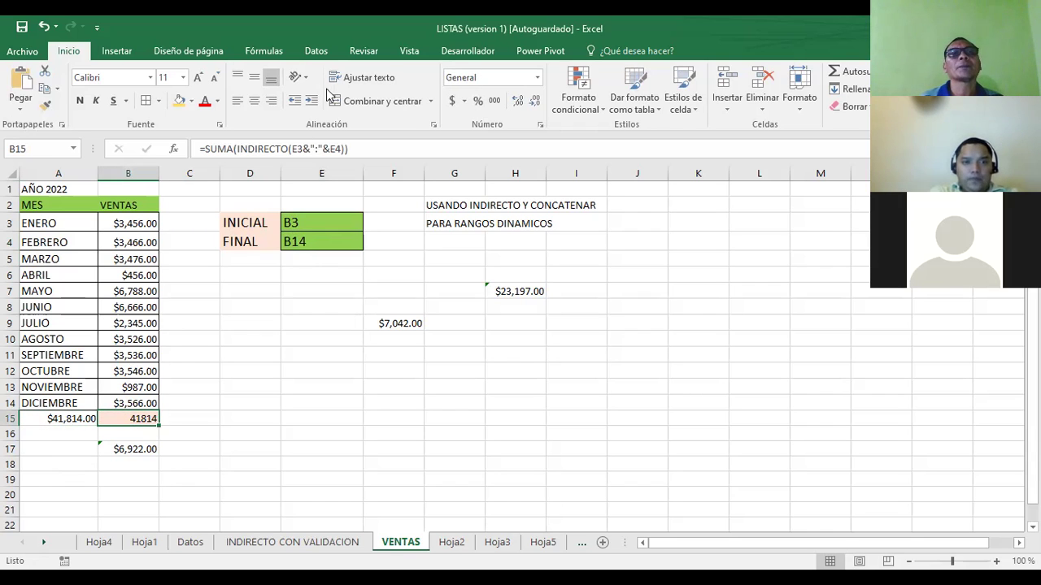
# Trace precedents of B15 (INICIAL, FINAL) and B17 (B3:B4) from the Fórmulas tab
pyautogui.click(316, 52)
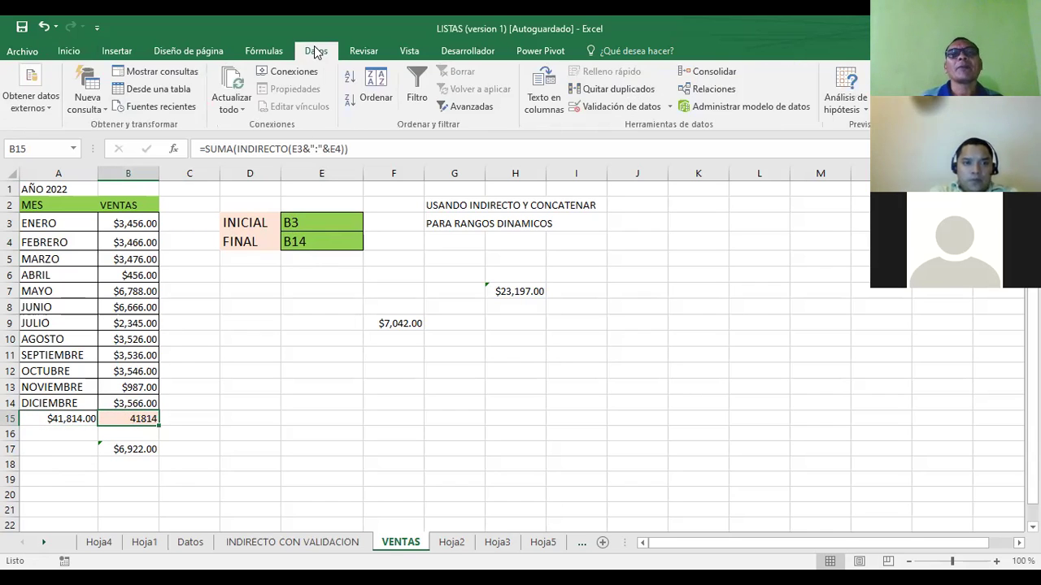
pyautogui.click(372, 51)
pyautogui.click(411, 51)
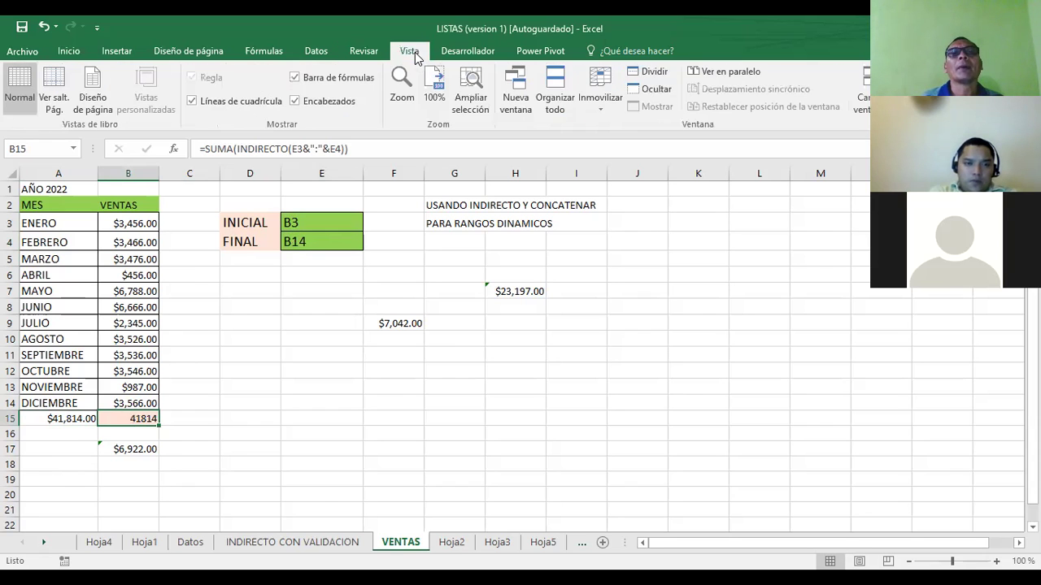
pyautogui.click(262, 50)
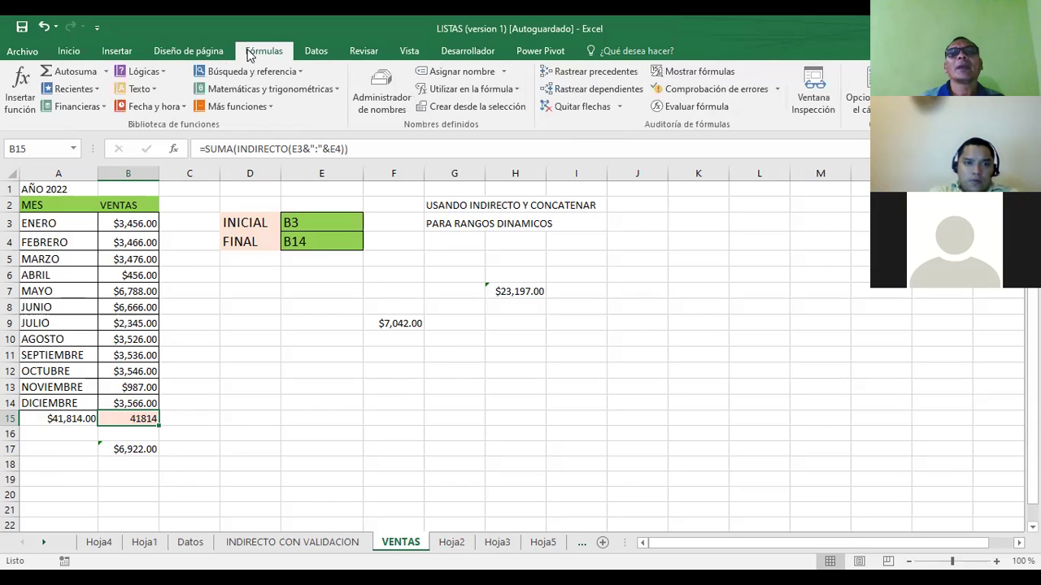
pyautogui.click(604, 72)
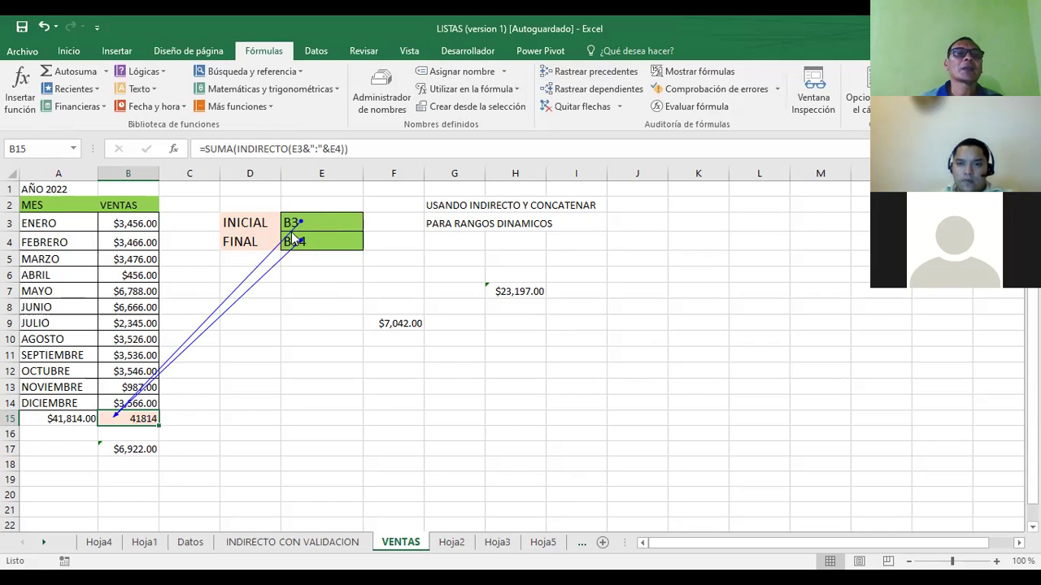
pyautogui.click(122, 449)
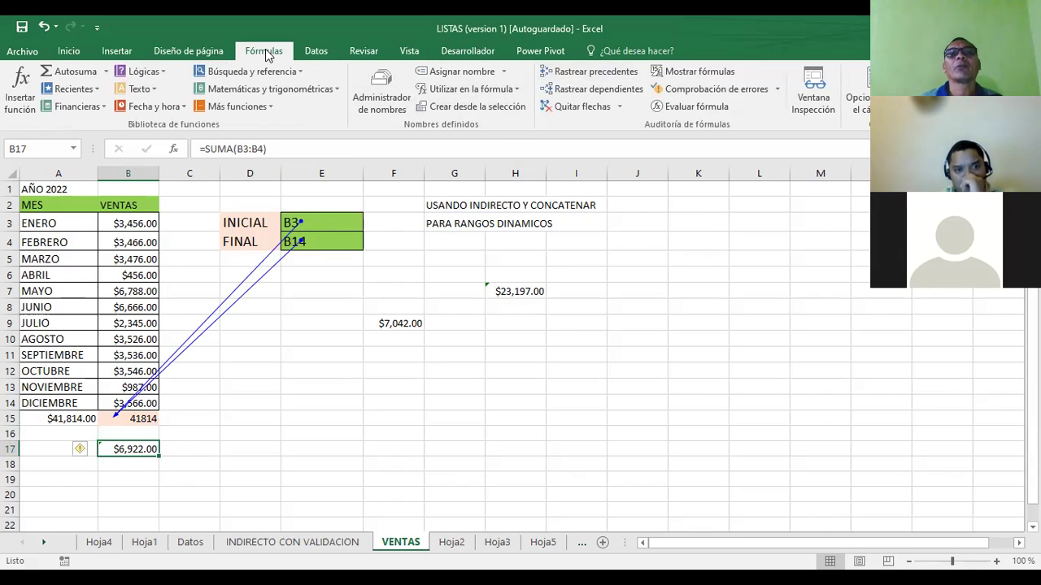
pyautogui.click(591, 74)
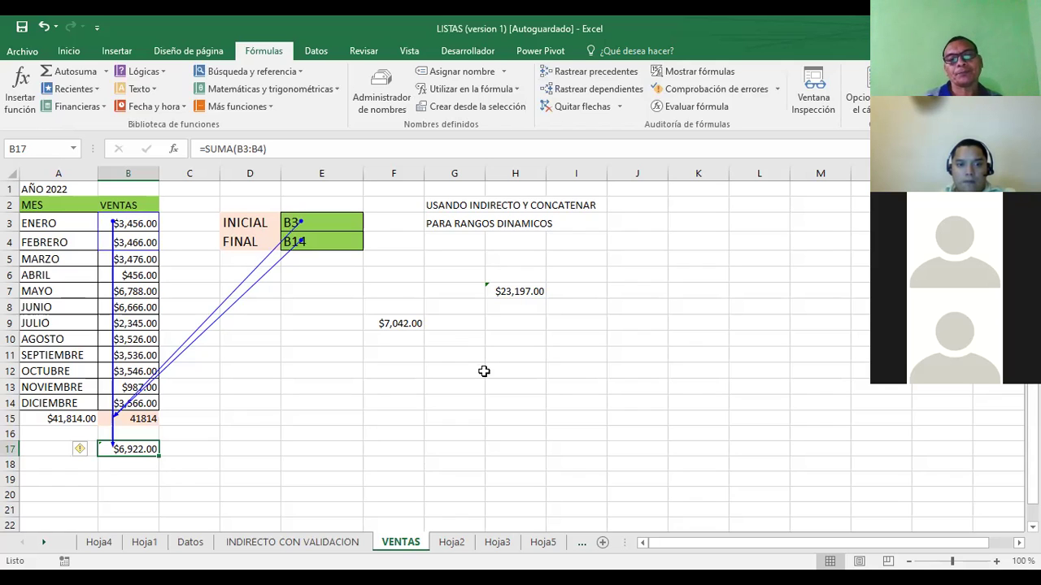
# Switch from the VENTAS sheet to the empty Hoja2 sheet in the LISTAS workbook
pyautogui.click(447, 545)
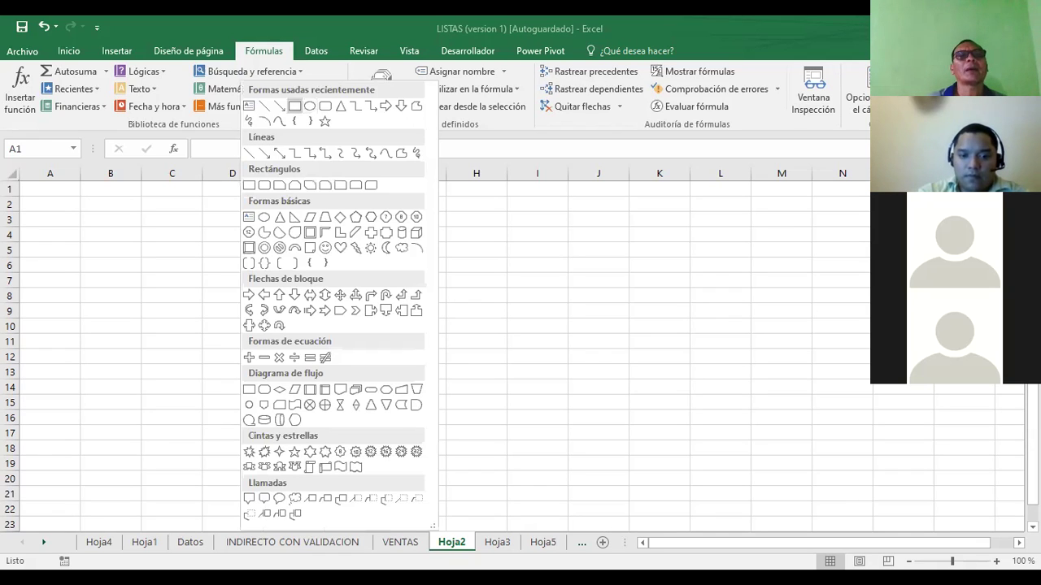
pyautogui.click(356, 295)
pyautogui.press('Escape')
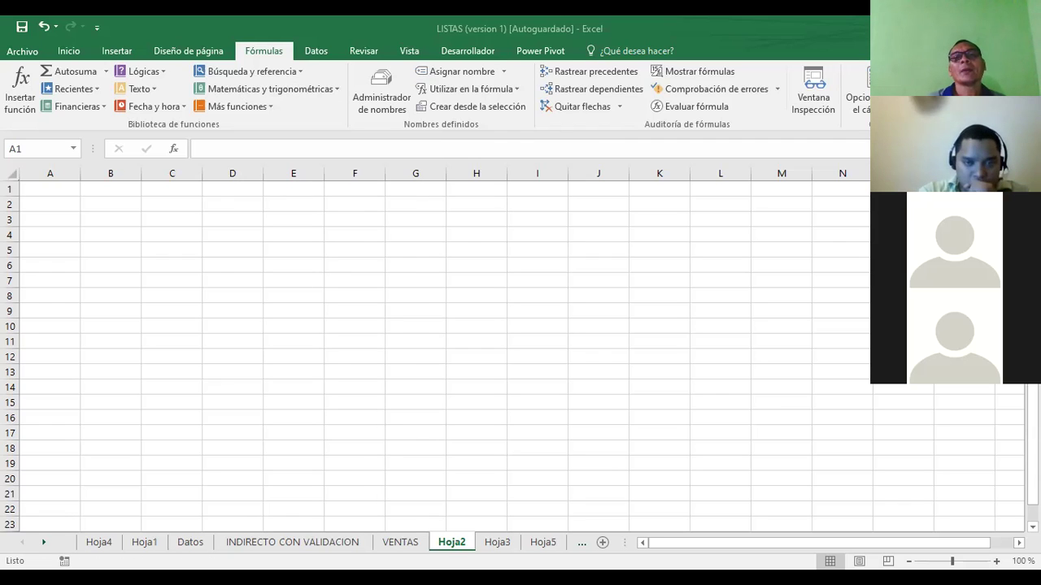
pyautogui.rightClick(528, 231)
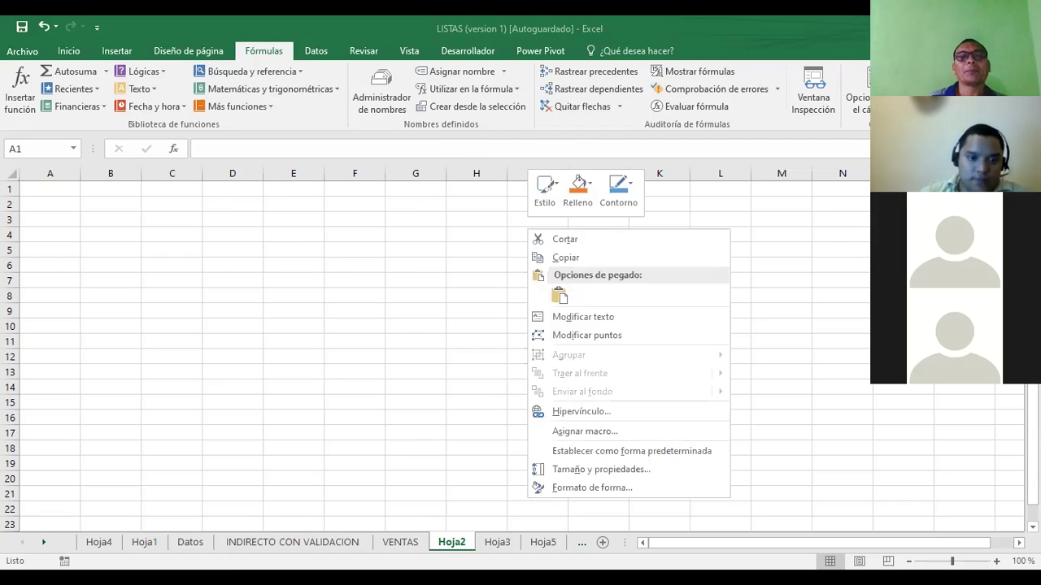
pyautogui.press('Escape')
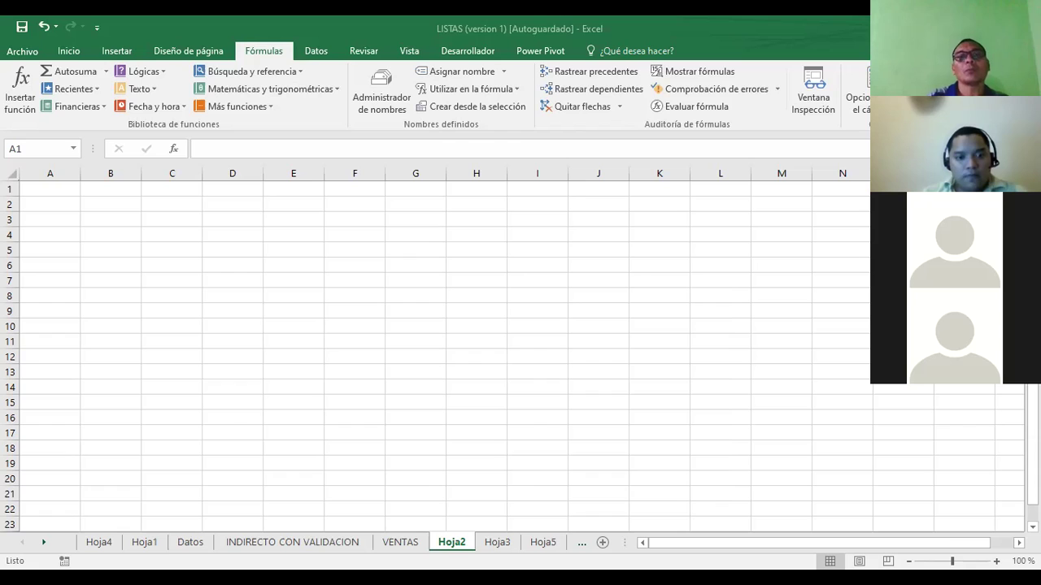
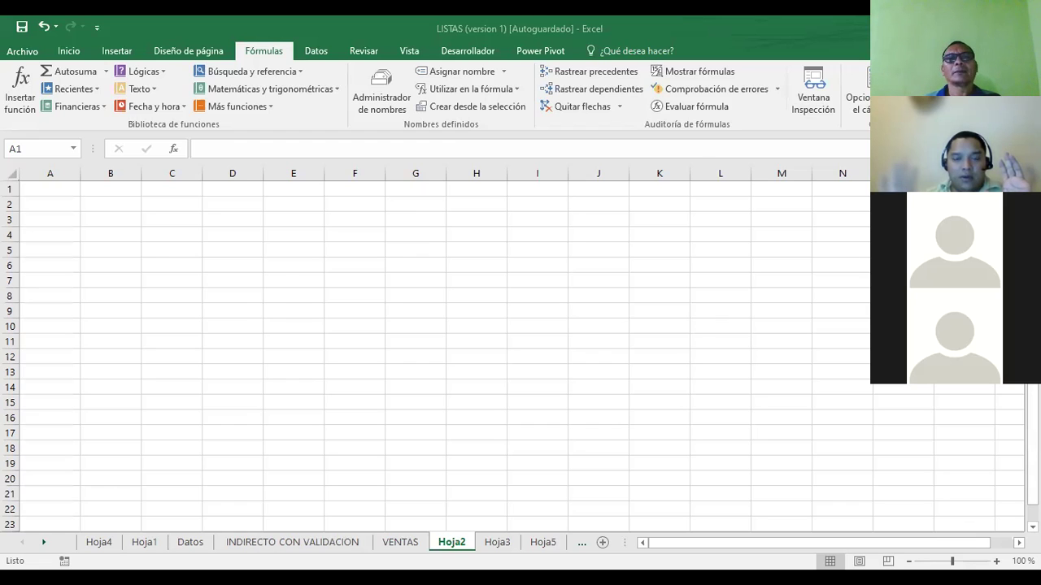
# Switch to the practicas para participnates workbook and inspect the Código del part. header and BUSCAR shape
pyautogui.hotkey('alt', 'Tab')
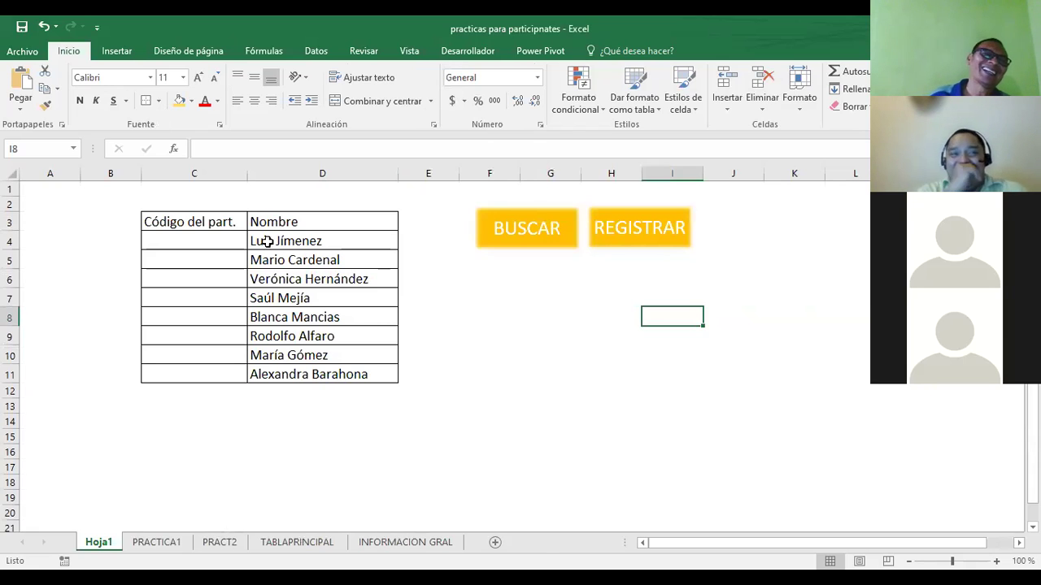
pyautogui.click(196, 222)
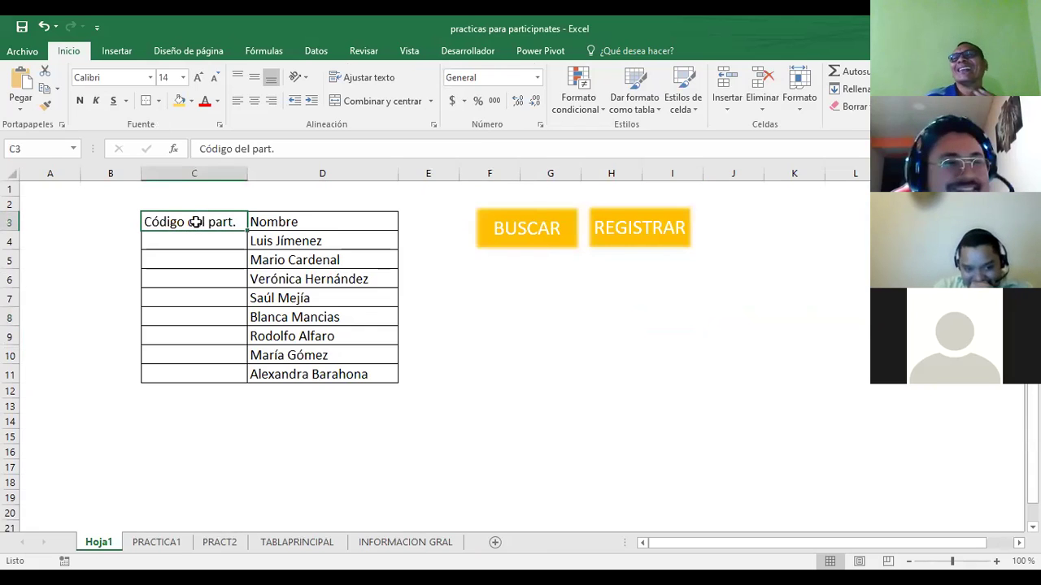
pyautogui.click(469, 299)
pyautogui.click(203, 222)
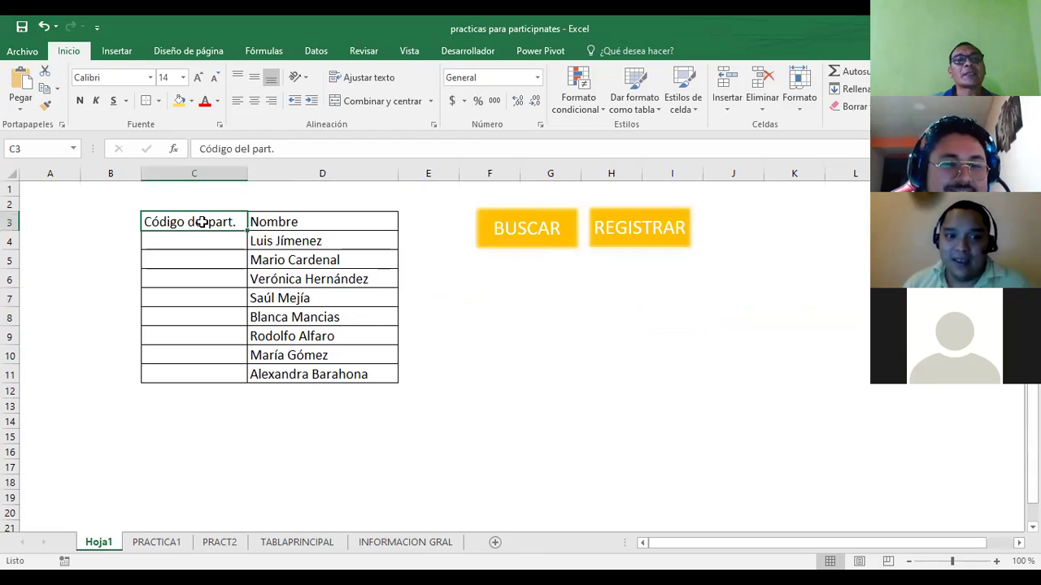
pyautogui.click(480, 222)
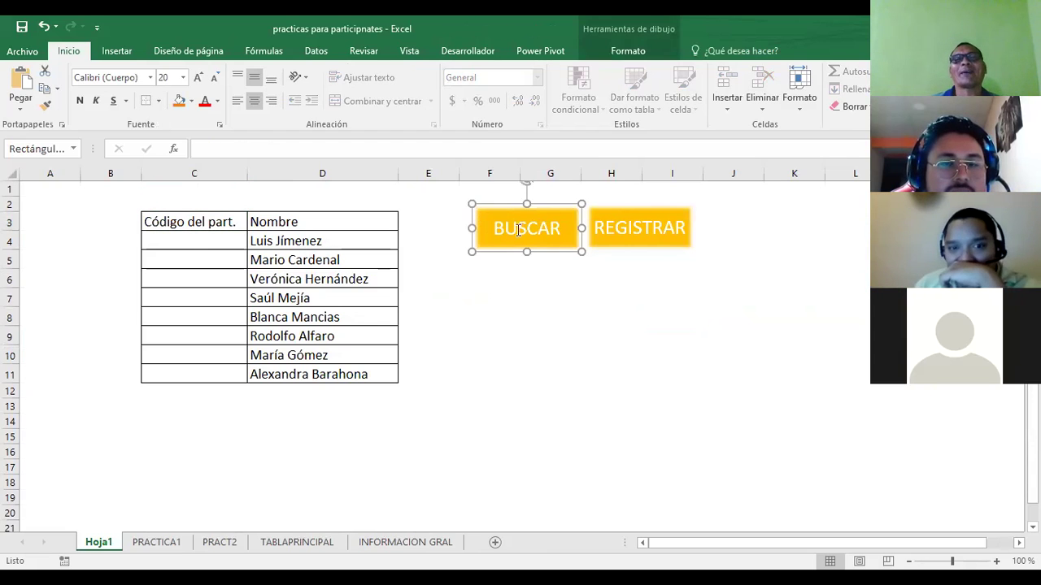
pyautogui.click(660, 213)
pyautogui.click(594, 334)
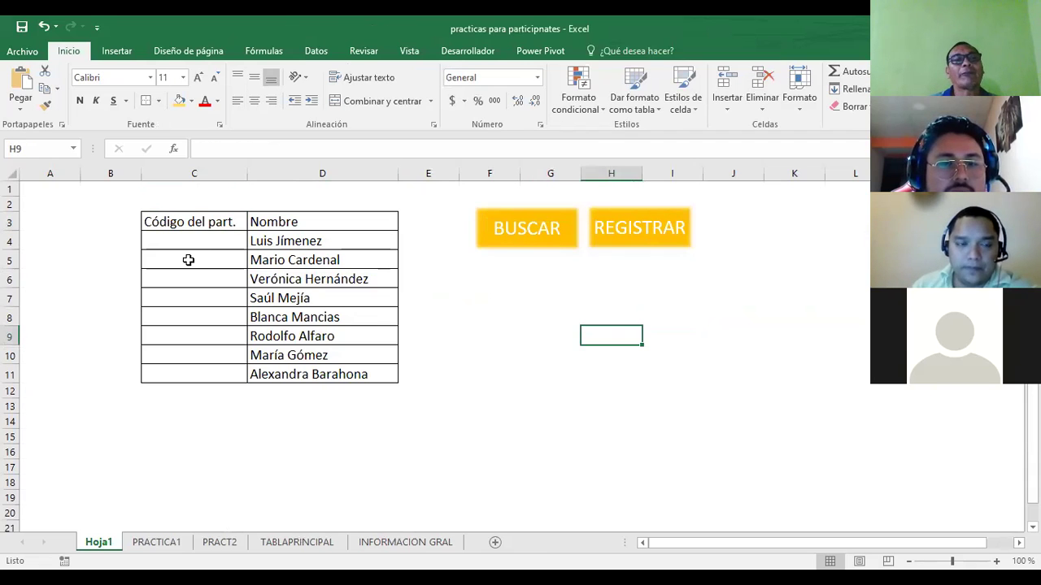
# Select the participant table C3:D11, then pick cell C4 for the first code
pyautogui.moveTo(169, 222); pyautogui.dragTo(317, 372)
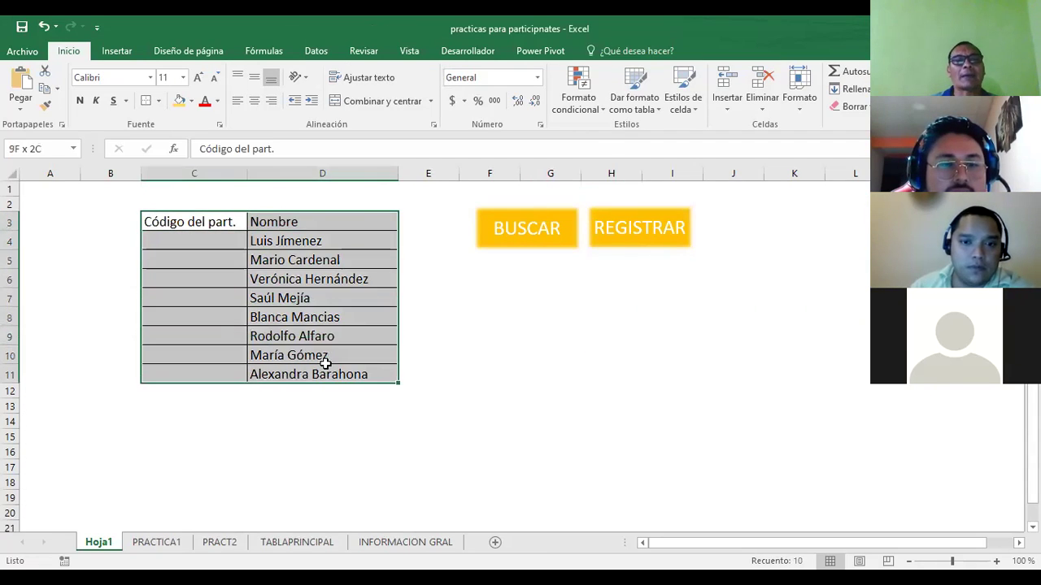
pyautogui.hotkey('ctrl', 'End')
pyautogui.click(187, 241)
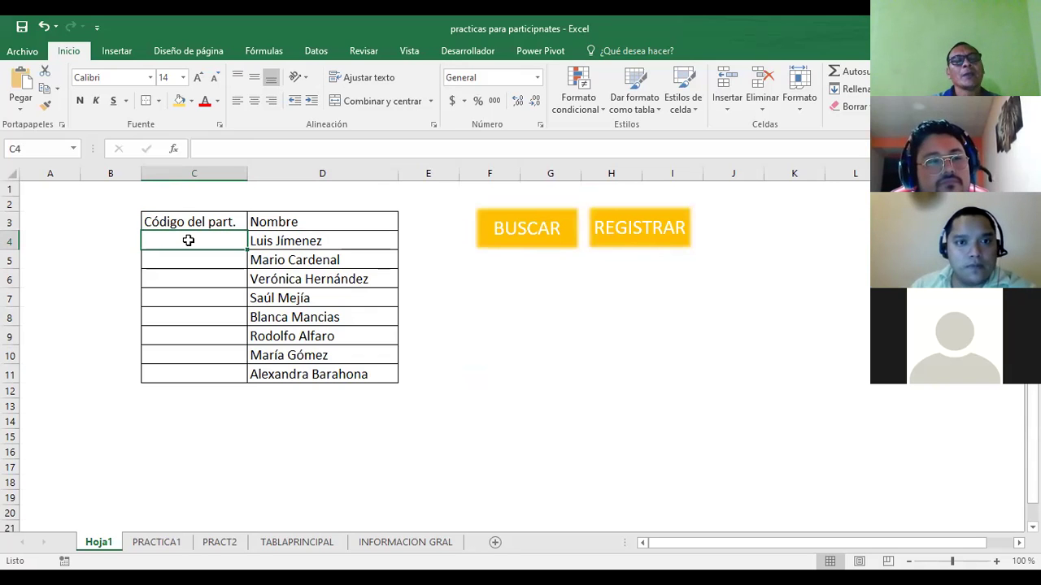
# Enter codes 30 and 34 in C4:C5, then try a repeated 30 and cancel the rejection
pyautogui.write('30')
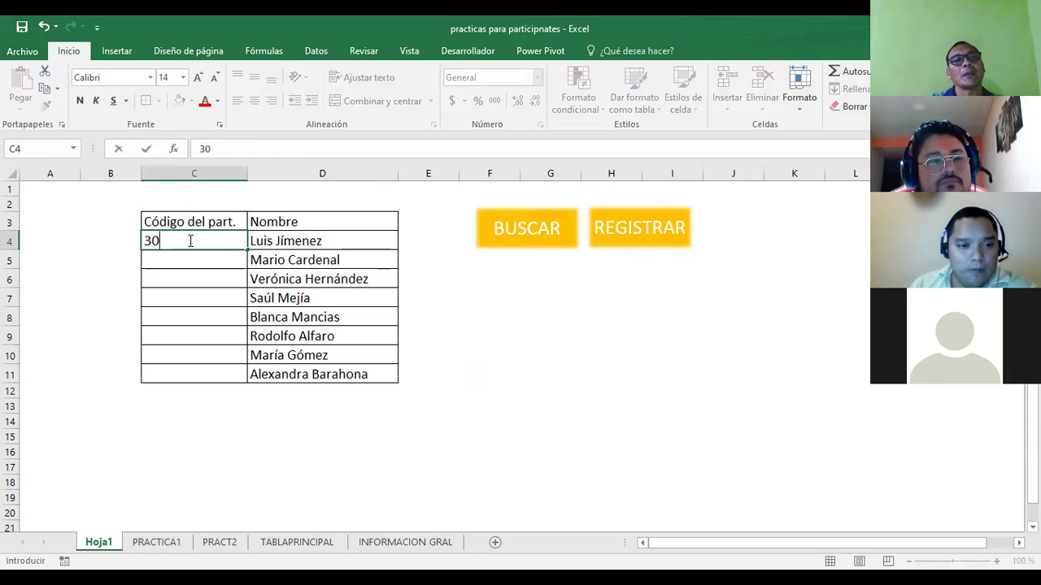
pyautogui.press('Return')
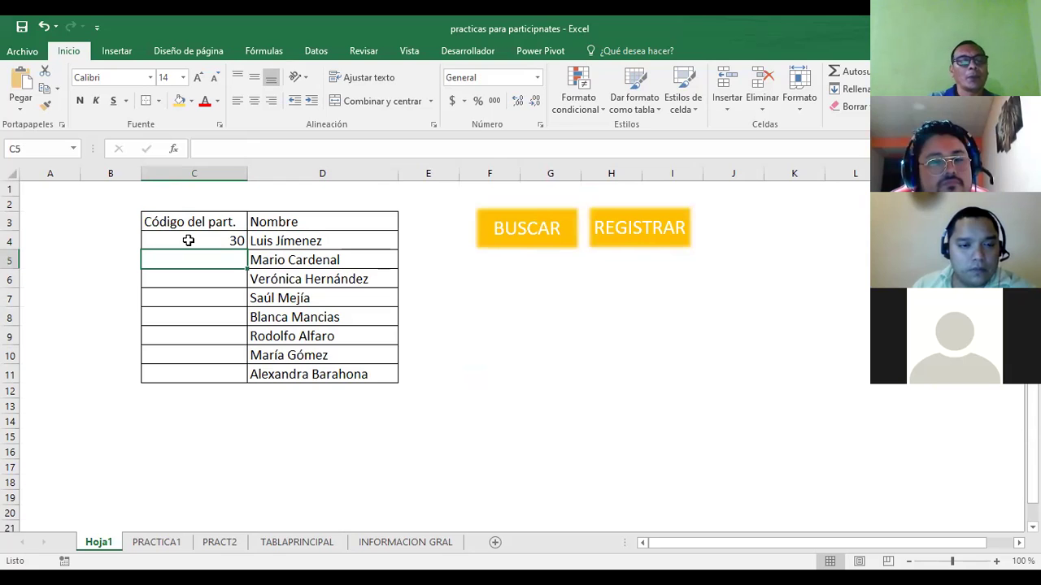
pyautogui.write('34')
pyautogui.press('Return')
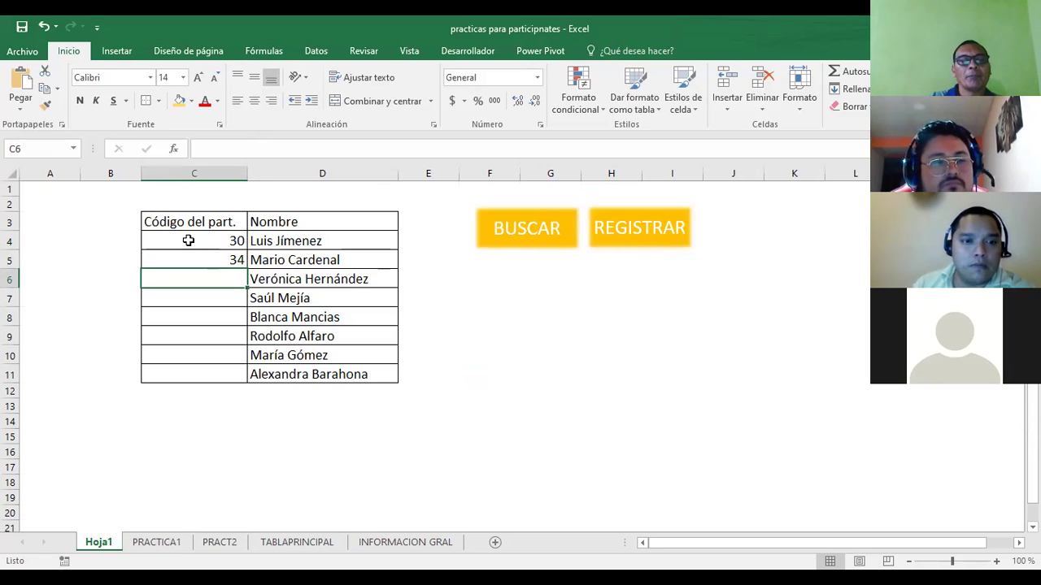
pyautogui.write('3')
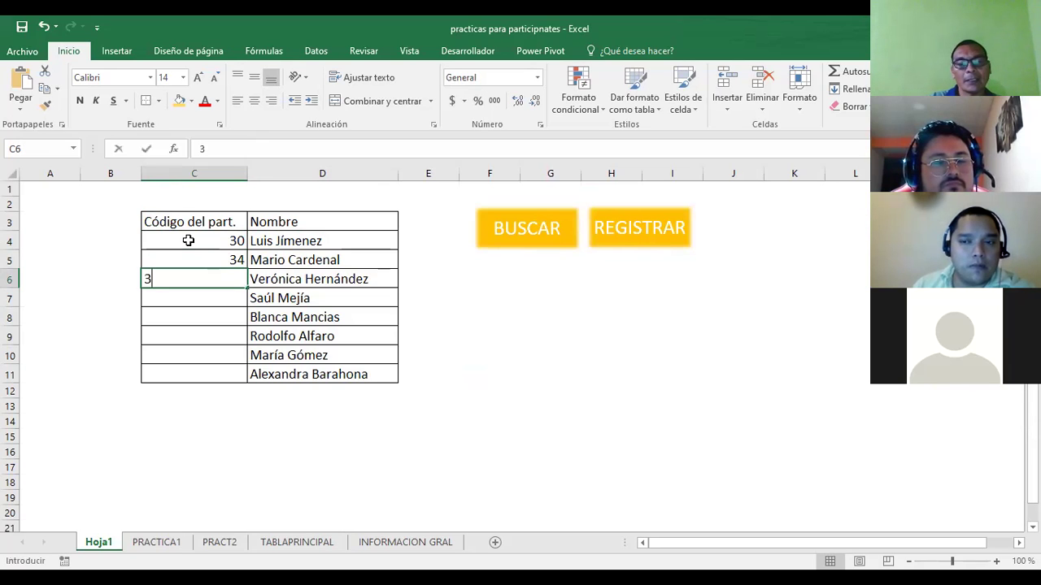
pyautogui.write('0')
pyautogui.press('Return')
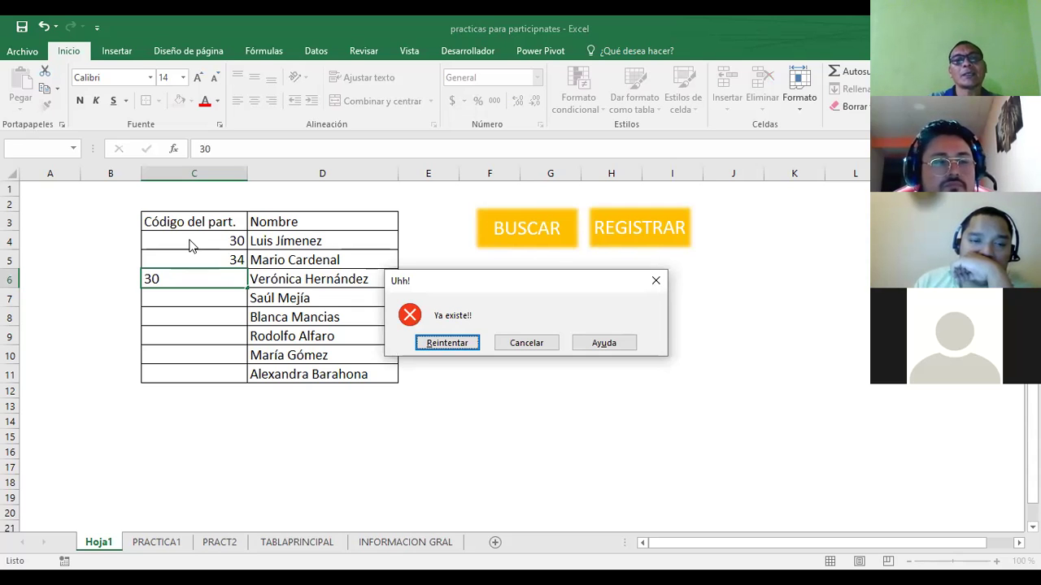
pyautogui.press('Escape')
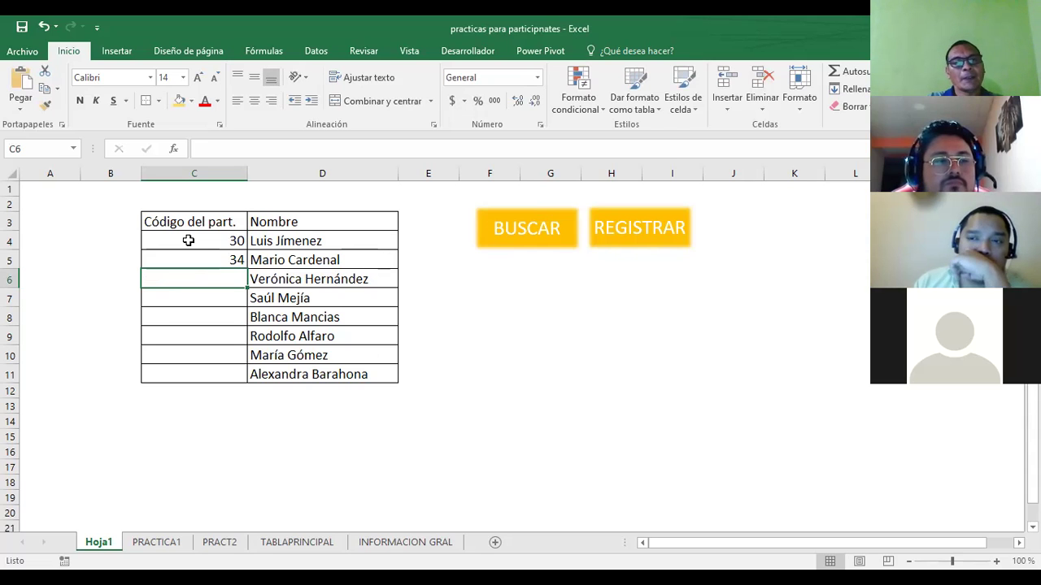
# Enter codes 45 and 67 in C6:C7, then try a repeated 45 to trigger 'Ya existe!!'
pyautogui.write('45')
pyautogui.press('Return')
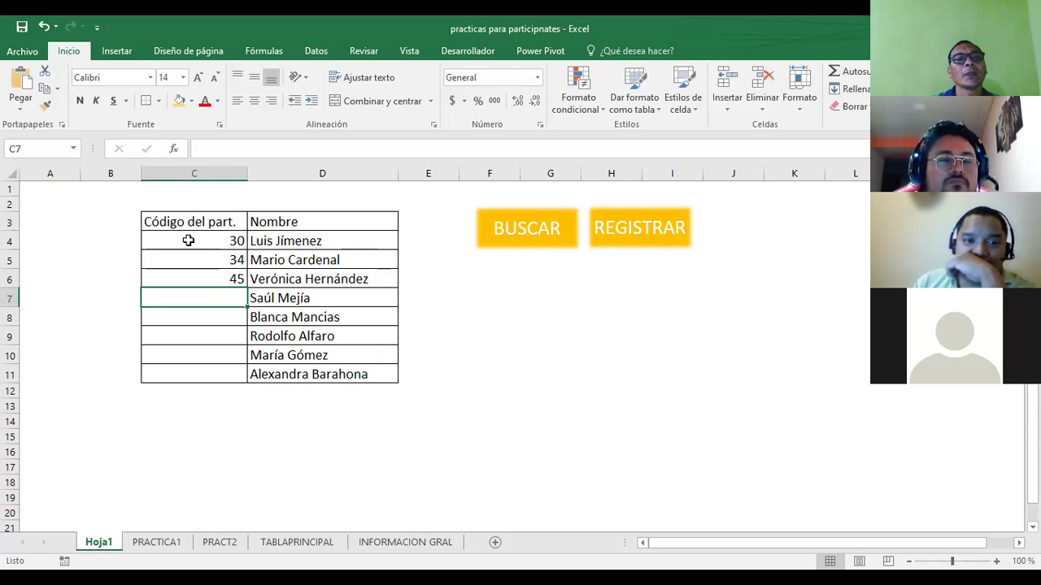
pyautogui.write('67')
pyautogui.press('Return')
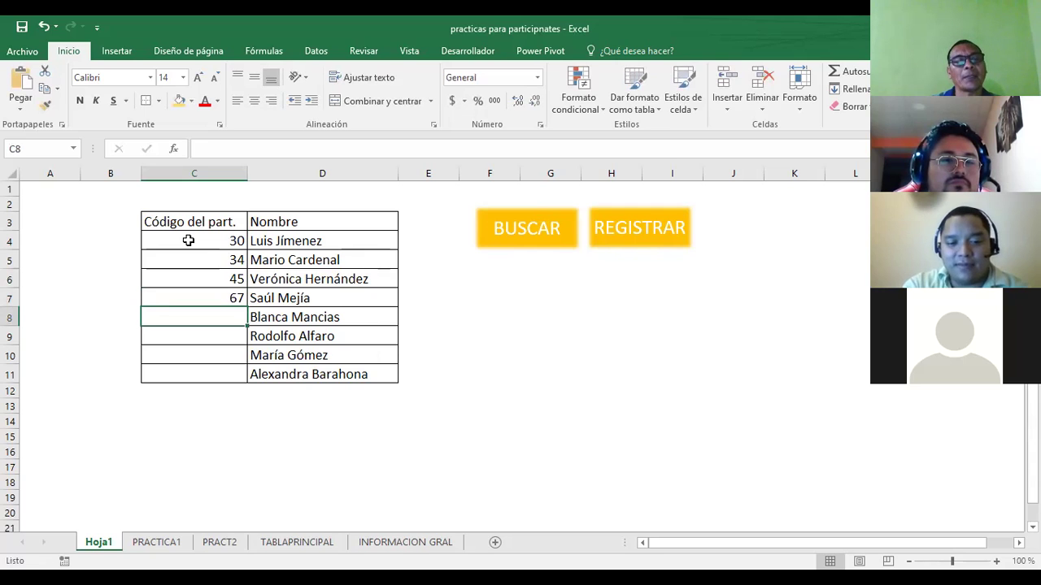
pyautogui.write('45')
pyautogui.press('Return')
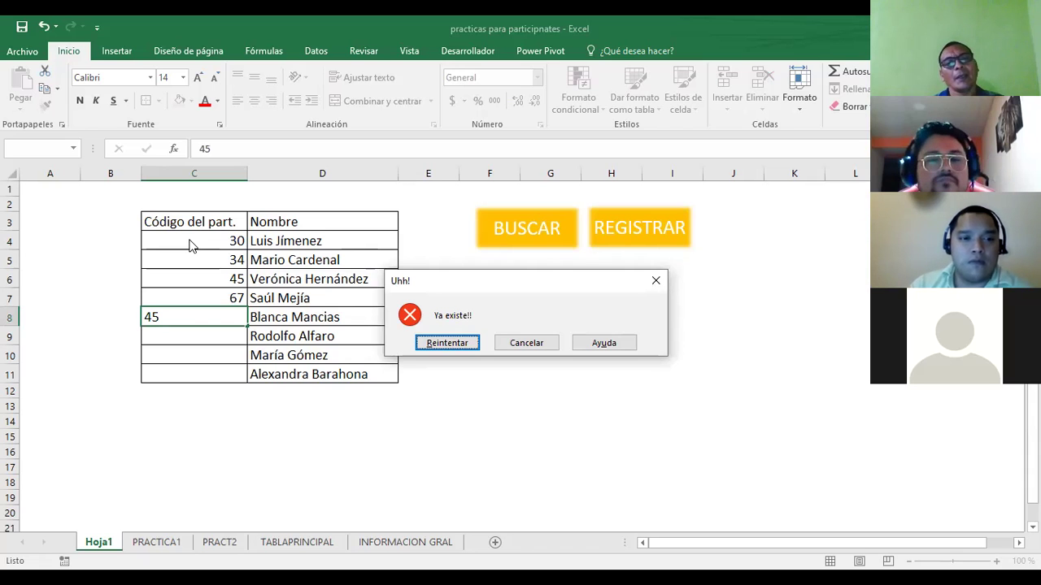
# Dismiss the repeated-45 warning, test a repeated 67, and check the existing codes in C5 and C7
pyautogui.press('Return')
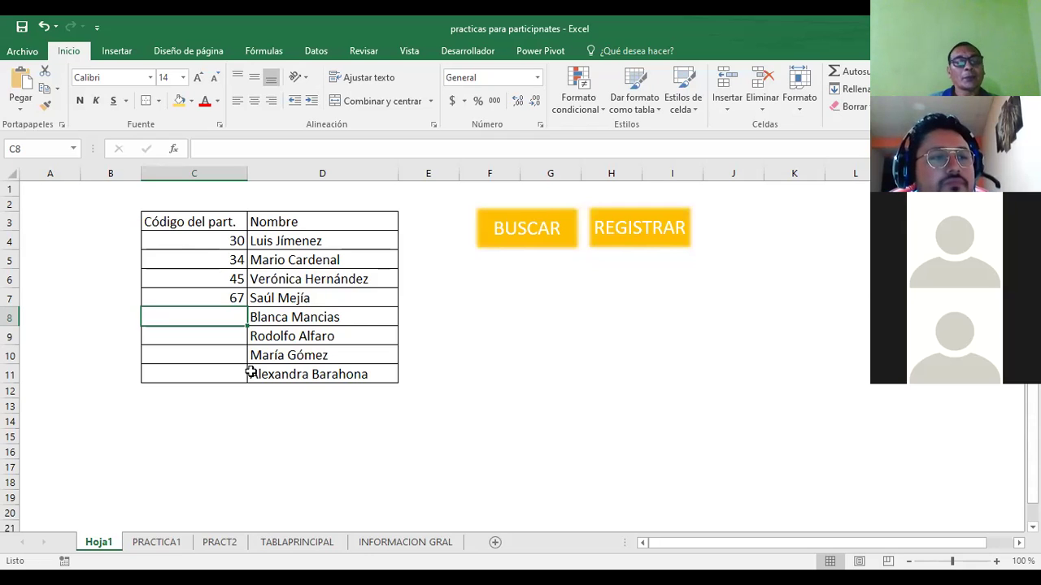
pyautogui.write('67')
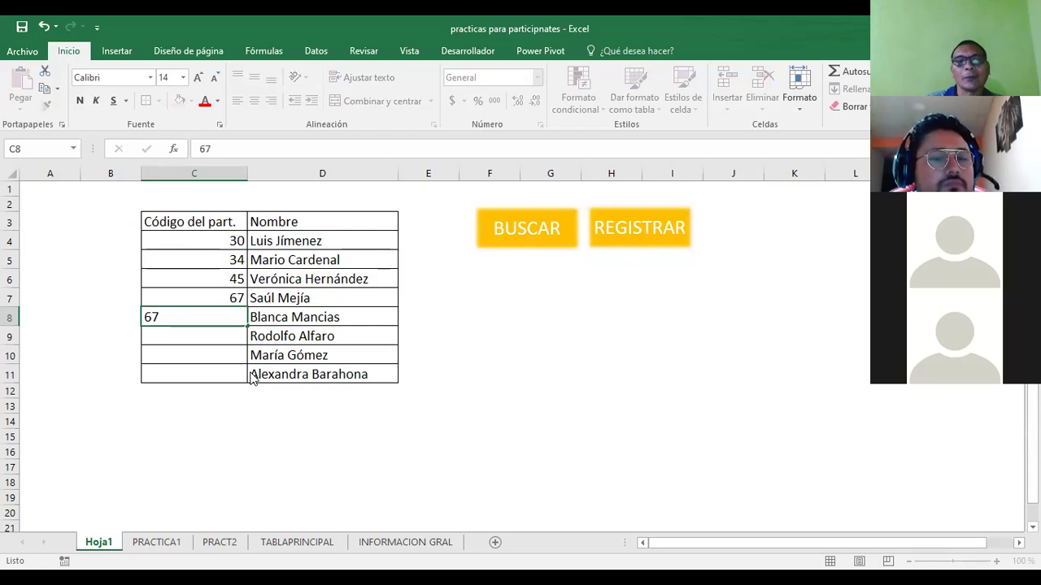
pyautogui.press('Return')
pyautogui.press('Escape')
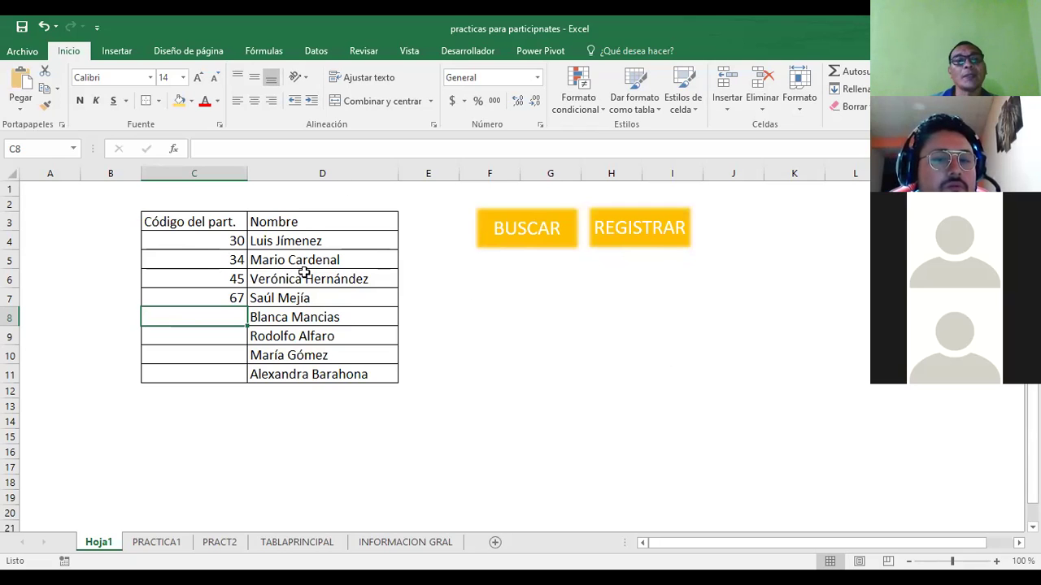
pyautogui.click(236, 261)
pyautogui.click(226, 302)
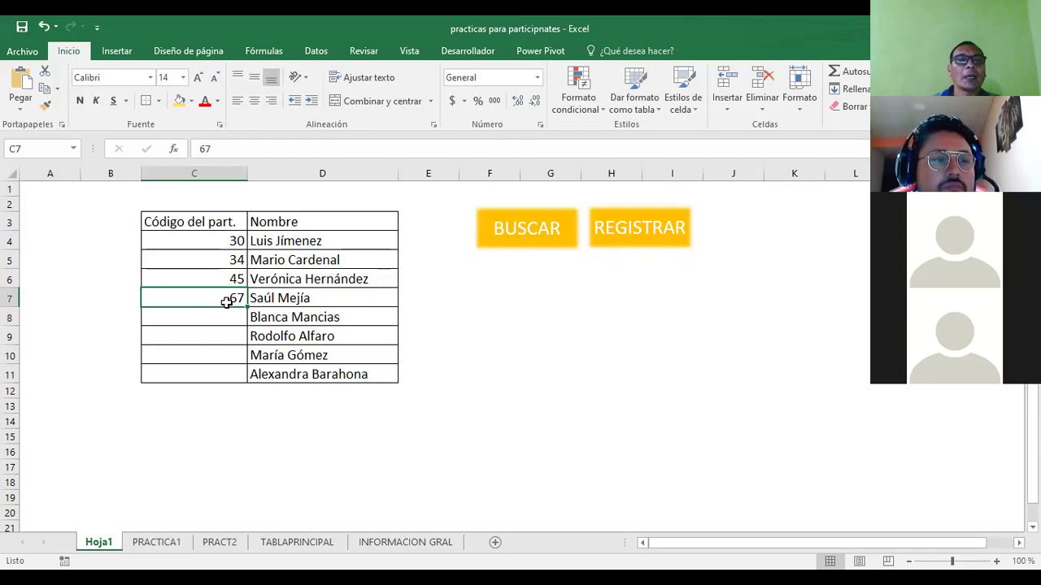
# Fill C8:C11 with codes 56, 89, 87 and 12, with a repeated 89 rejected
pyautogui.click(231, 315)
pyautogui.write('56')
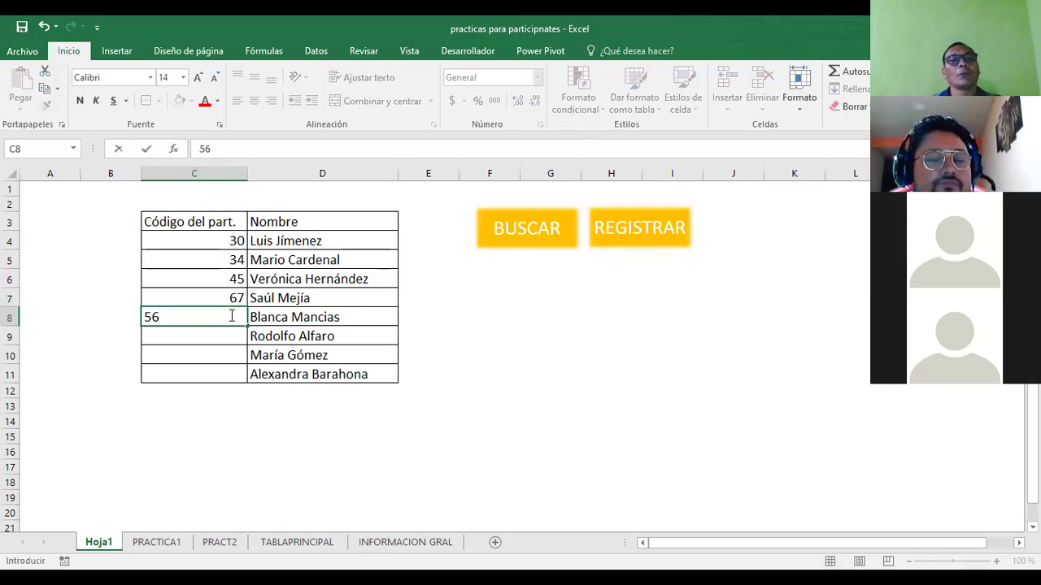
pyautogui.press('Return')
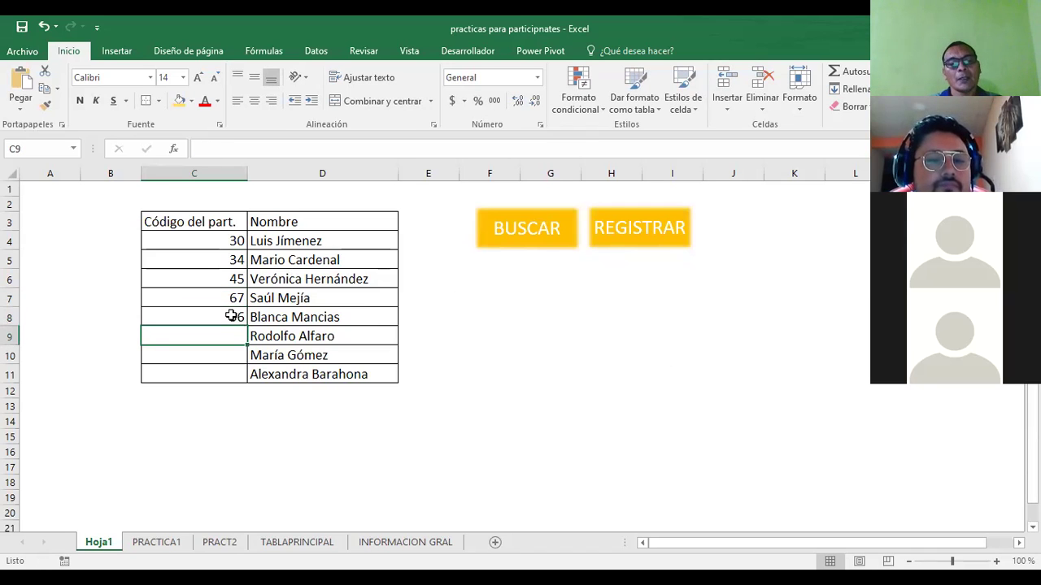
pyautogui.write('89')
pyautogui.press('Return')
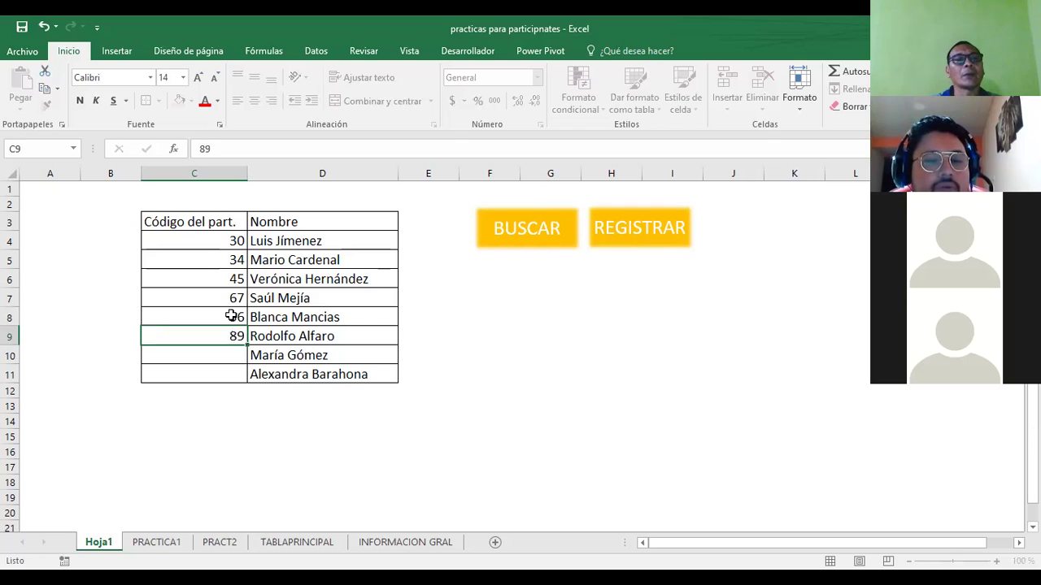
pyautogui.write('89')
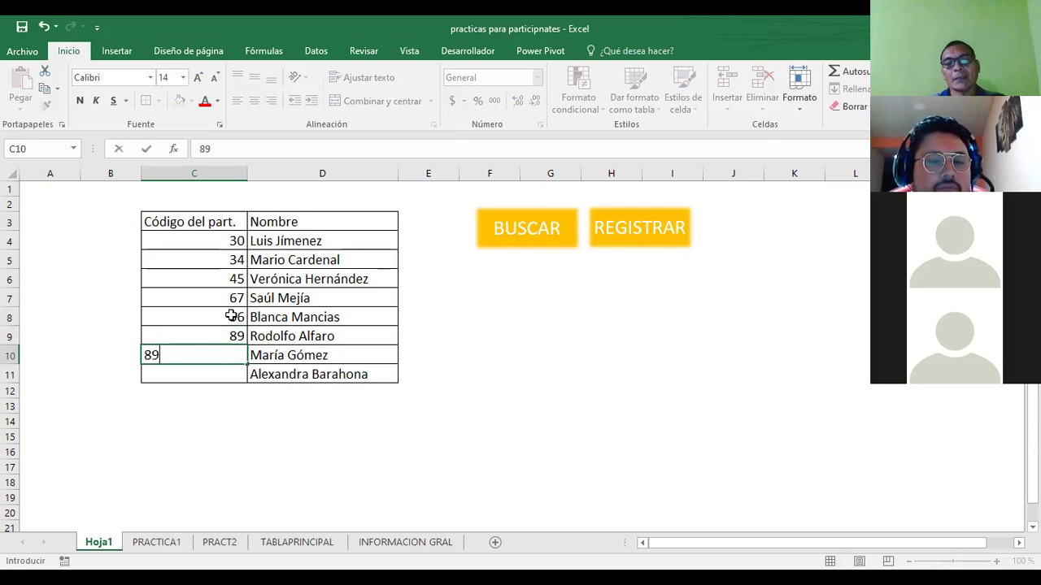
pyautogui.press('Return')
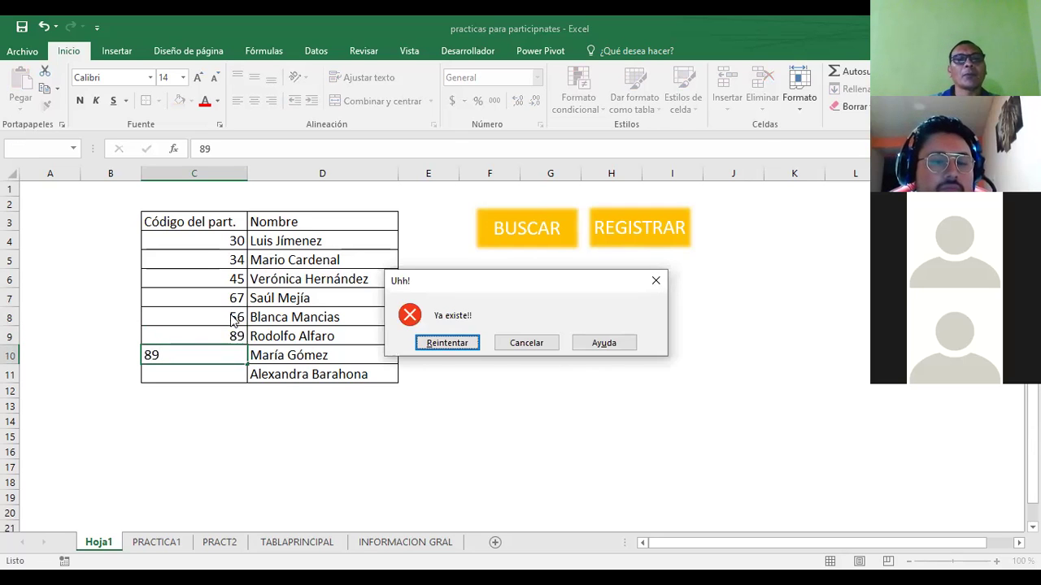
pyautogui.press('Escape')
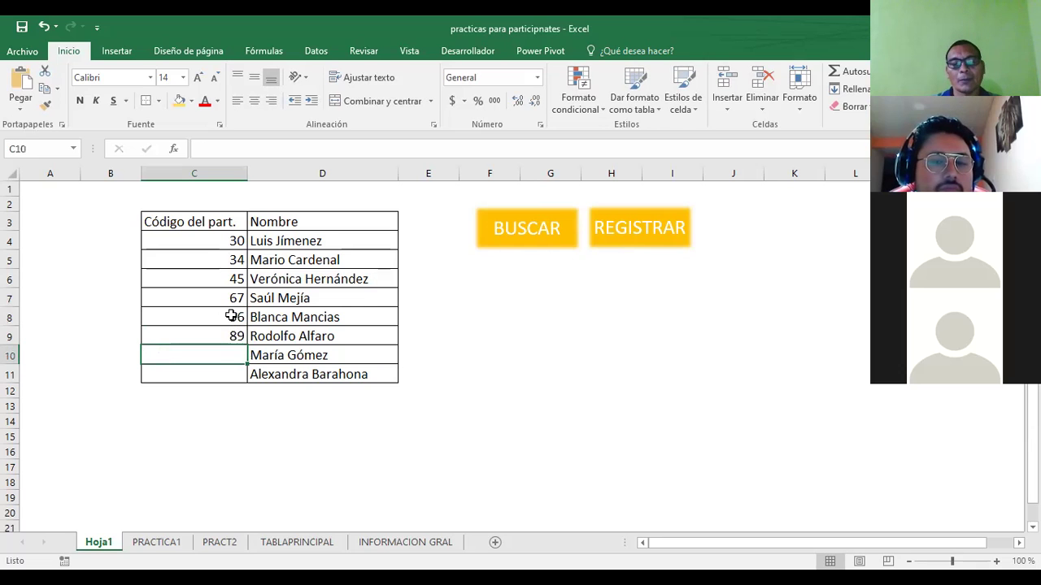
pyautogui.write('87')
pyautogui.press('Return')
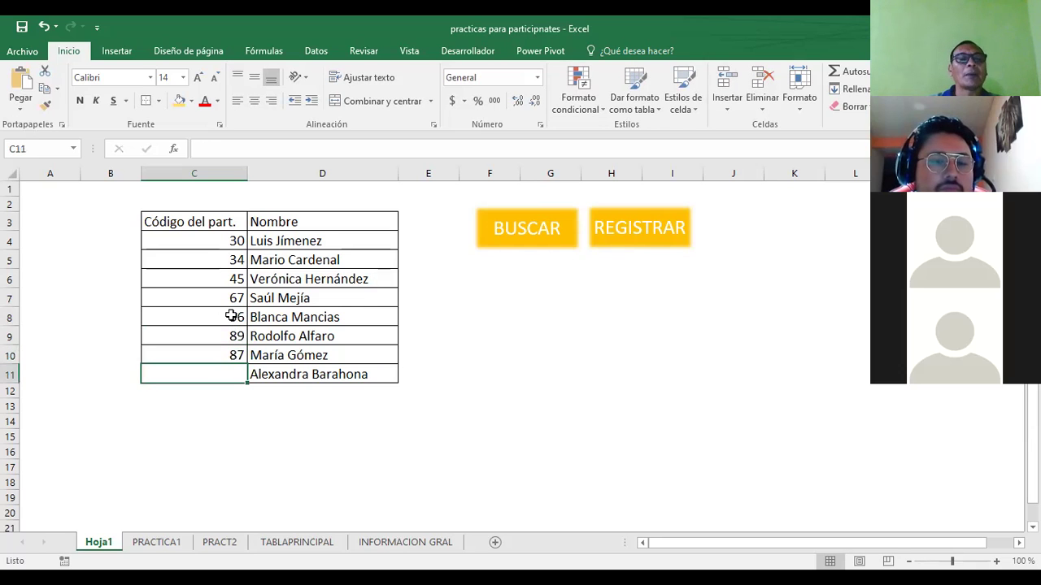
pyautogui.write('12')
pyautogui.press('Return')
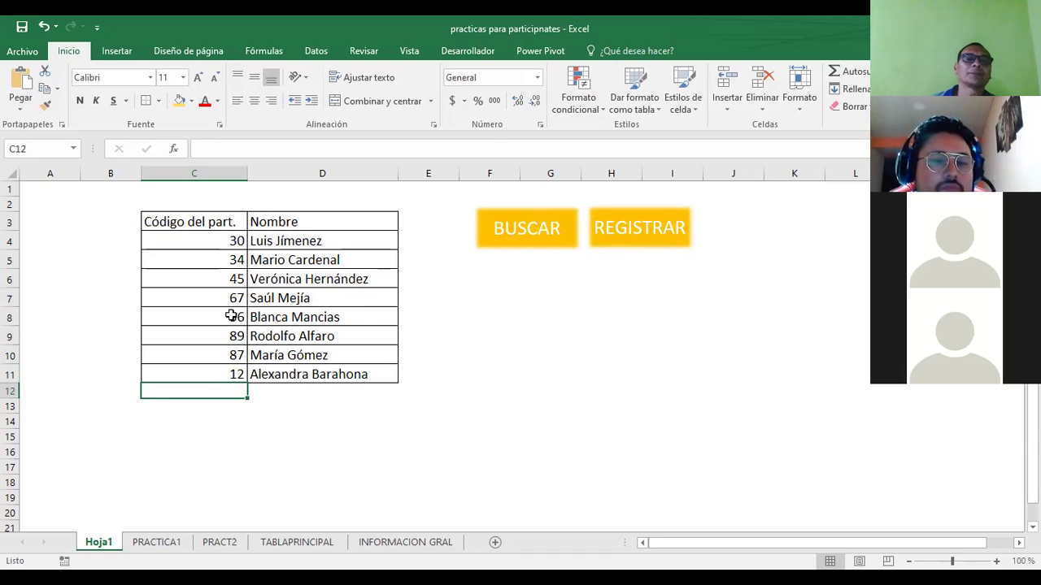
# Give the participant table C3:D11 an orange fill colour
pyautogui.click(491, 336)
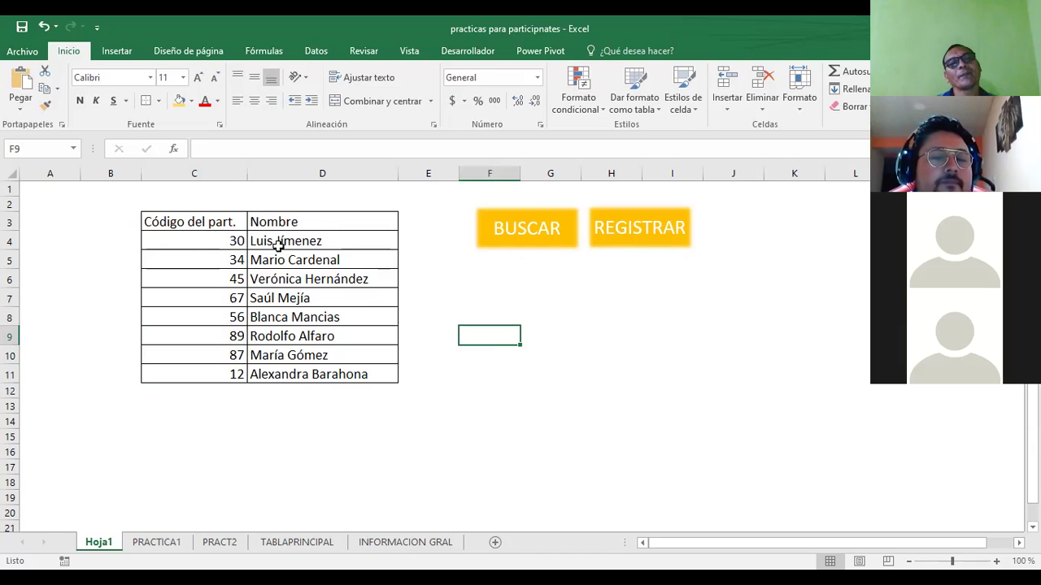
pyautogui.moveTo(401, 205)
pyautogui.mouseDown()
pyautogui.moveTo(263, 196)
pyautogui.moveTo(130, 232)
pyautogui.moveTo(323, 370)
pyautogui.mouseUp()
pyautogui.click(476, 330)
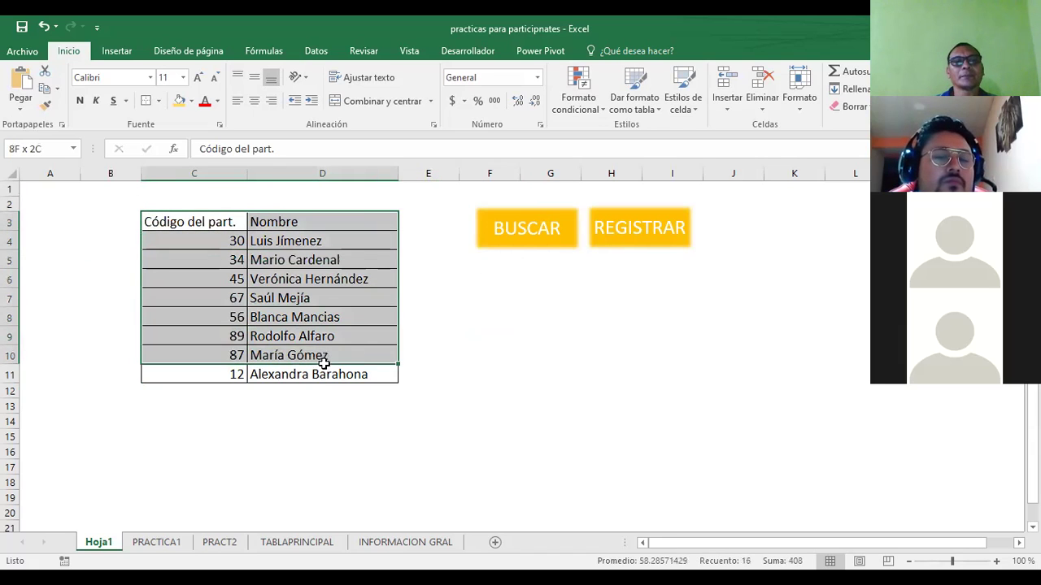
pyautogui.click(191, 101)
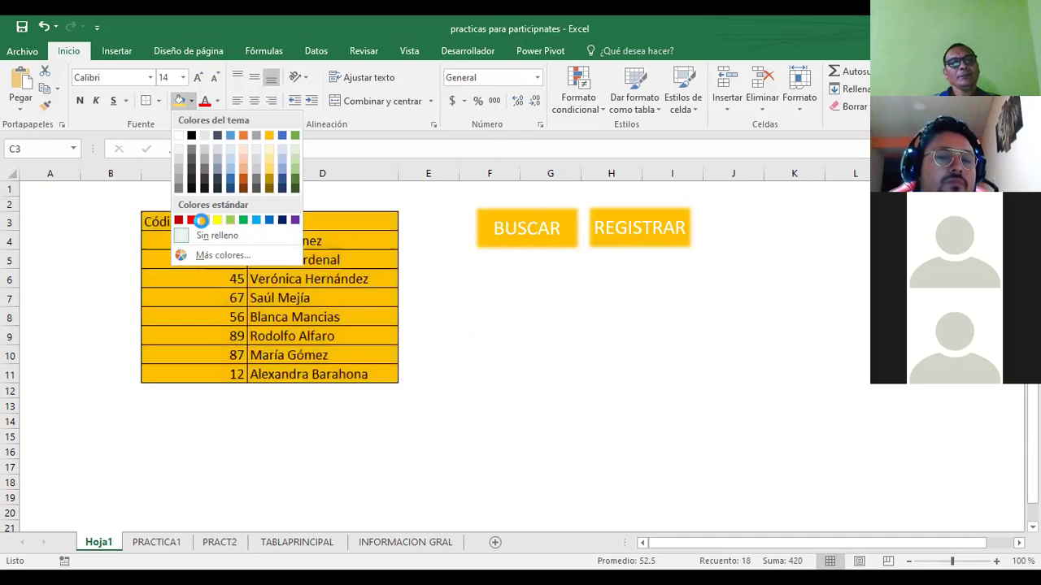
pyautogui.click(204, 220)
pyautogui.click(461, 363)
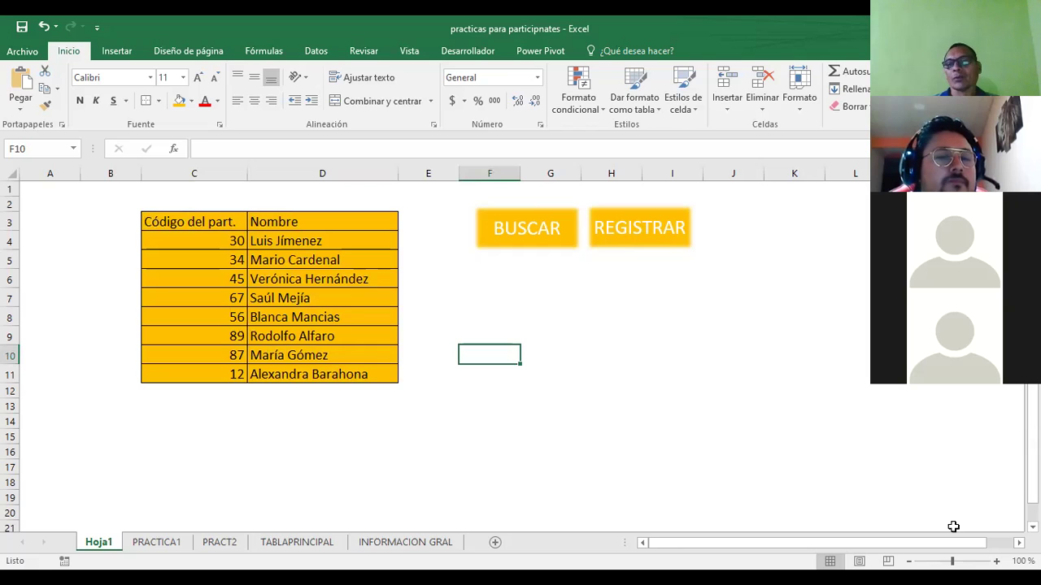
# Give cells B3:B11 a blue-grey fill and all borders (Todos los bordes)
pyautogui.scroll(1, 510, 359)
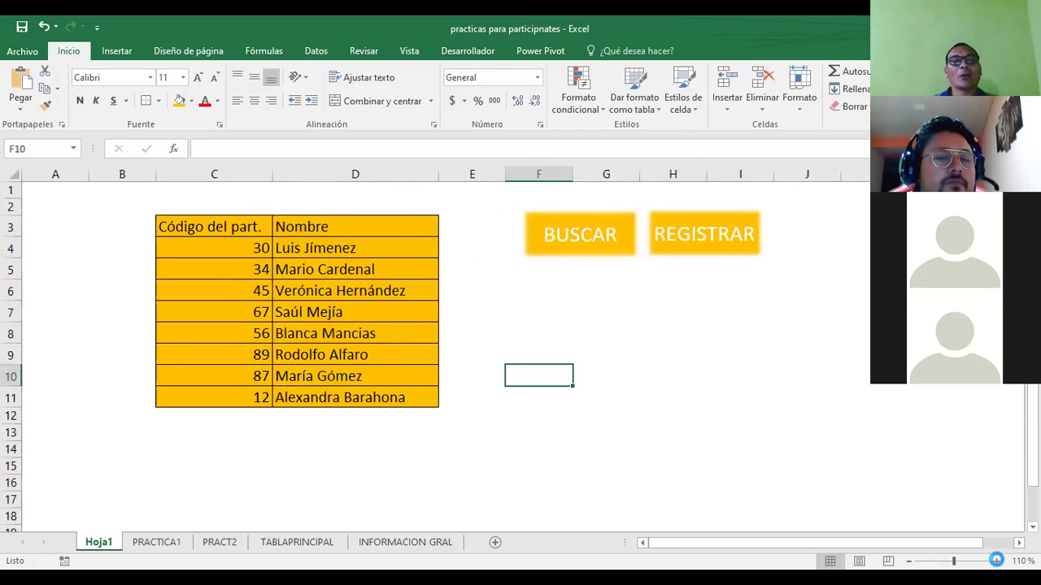
pyautogui.scroll(1, 510, 360)
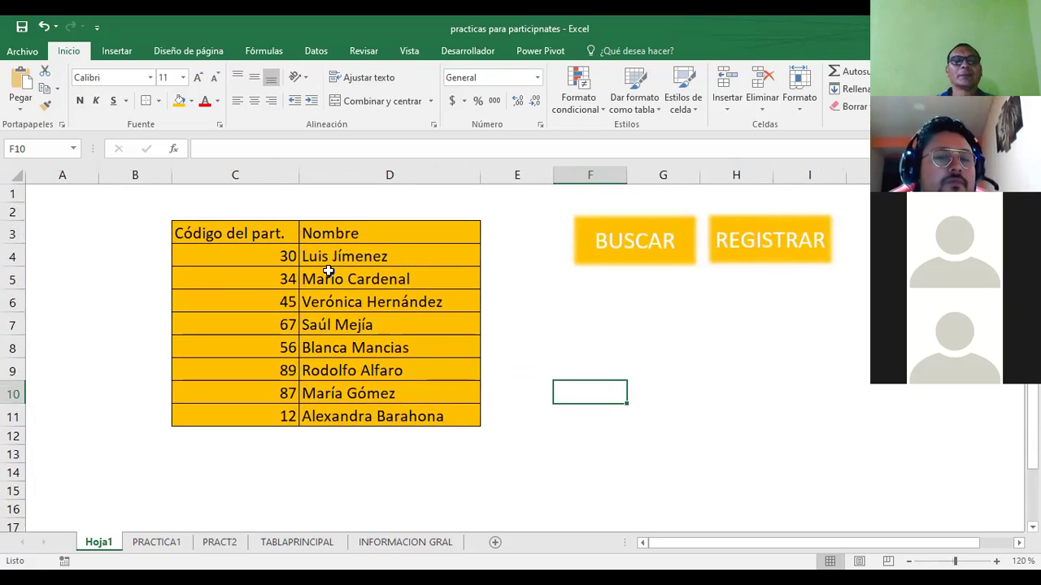
pyautogui.click(196, 211)
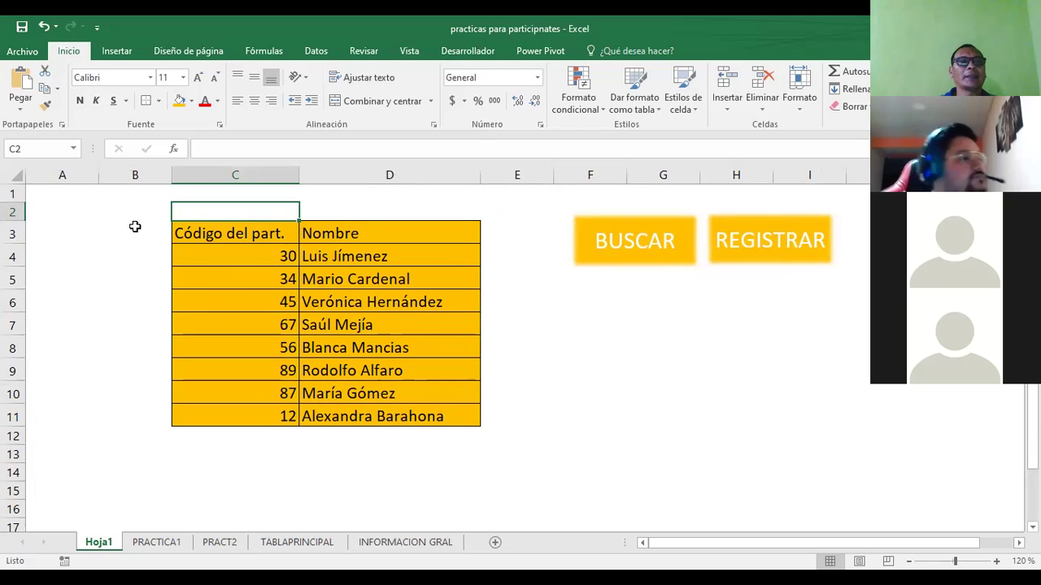
pyautogui.moveTo(135, 229); pyautogui.dragTo(130, 405)
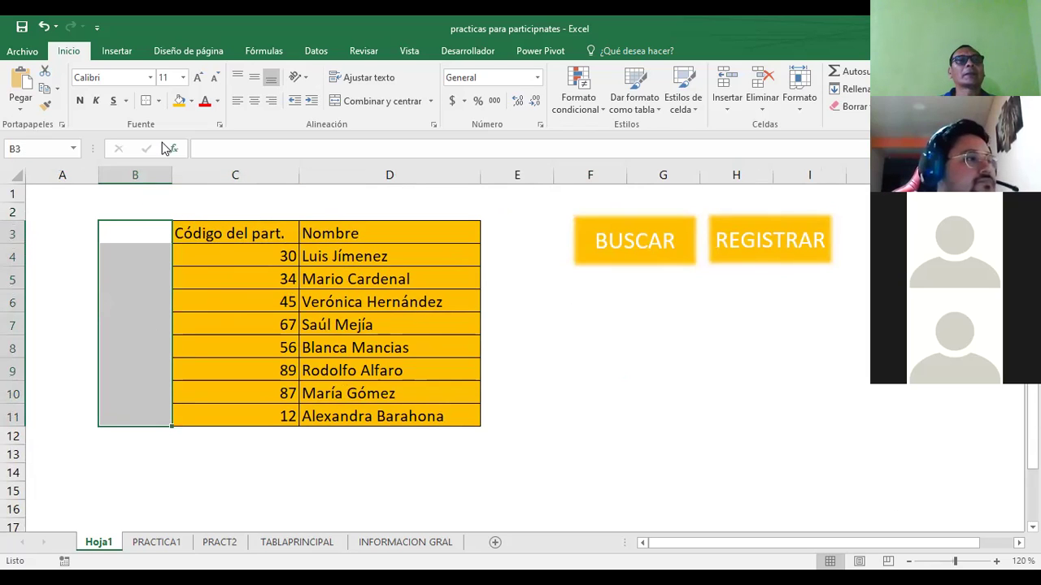
pyautogui.click(193, 102)
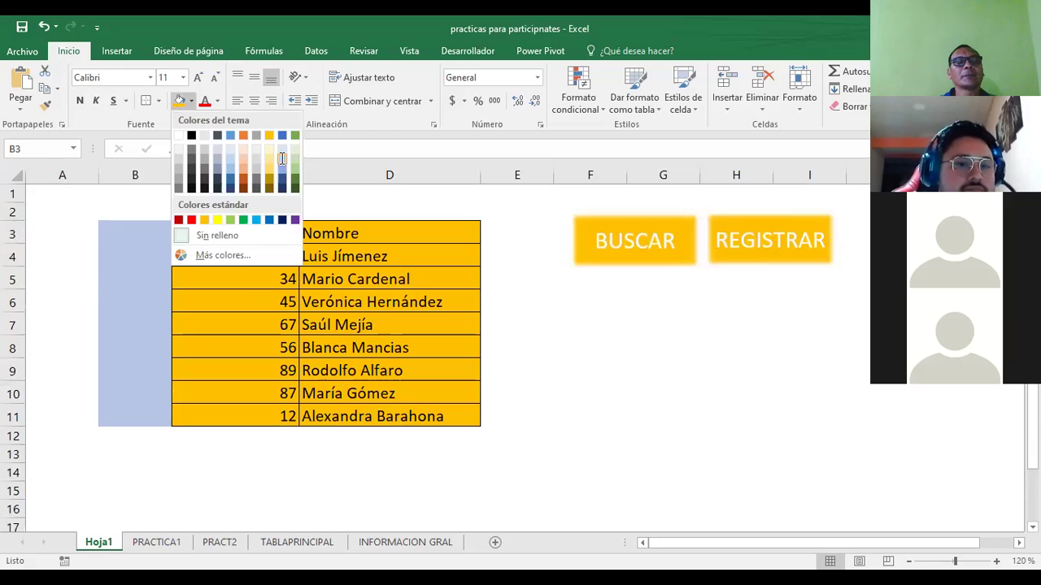
pyautogui.click(280, 161)
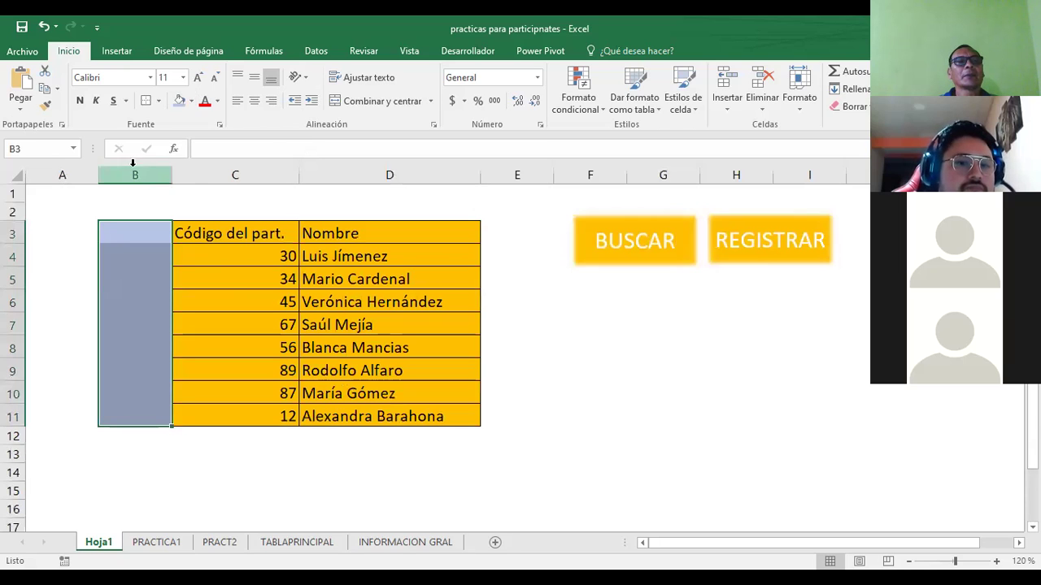
pyautogui.click(159, 101)
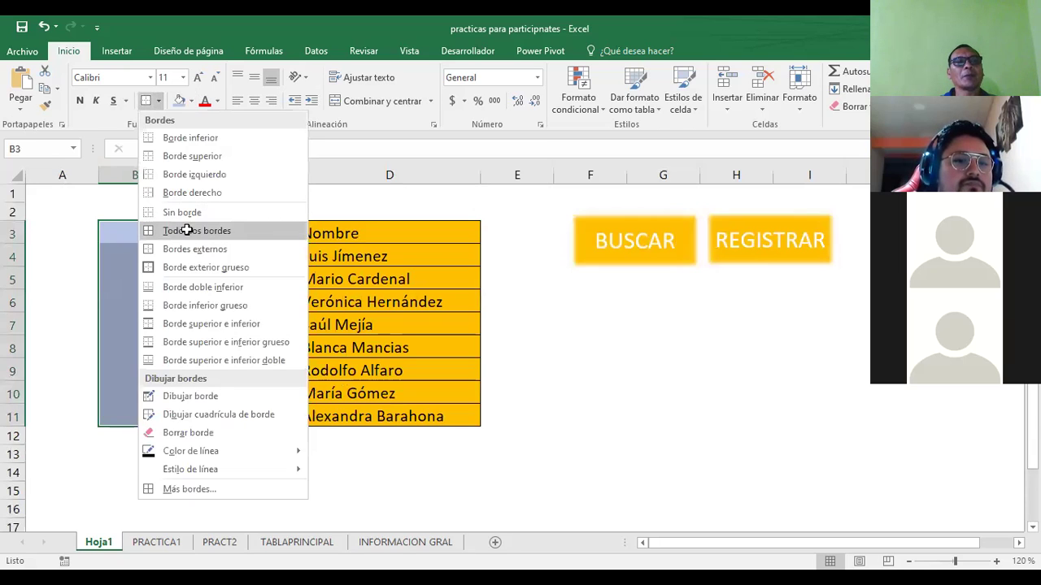
pyautogui.click(187, 232)
# Type the header 'ID' in cell B3
pyautogui.write('C')
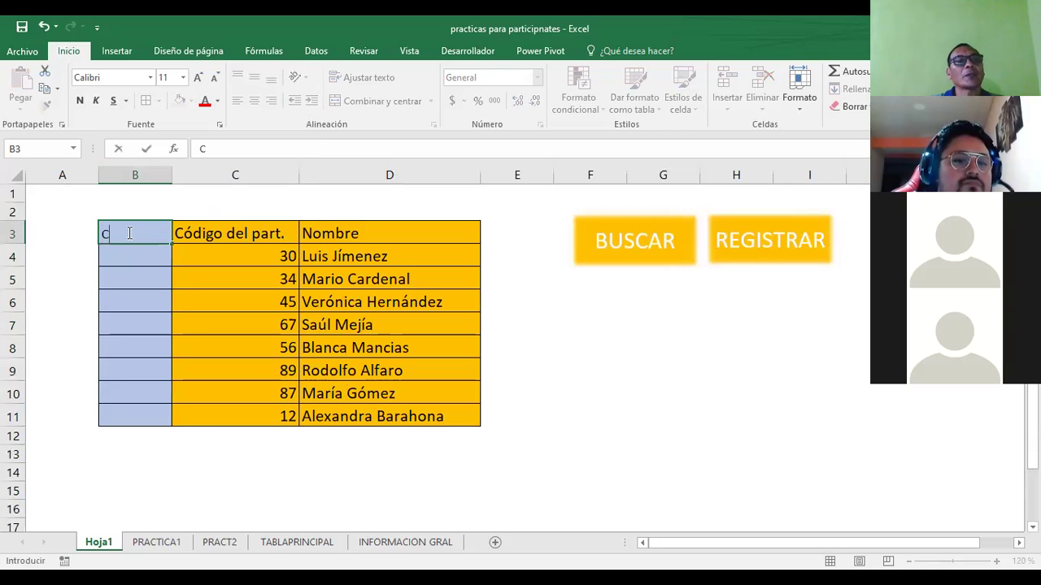
pyautogui.press('BackSpace')
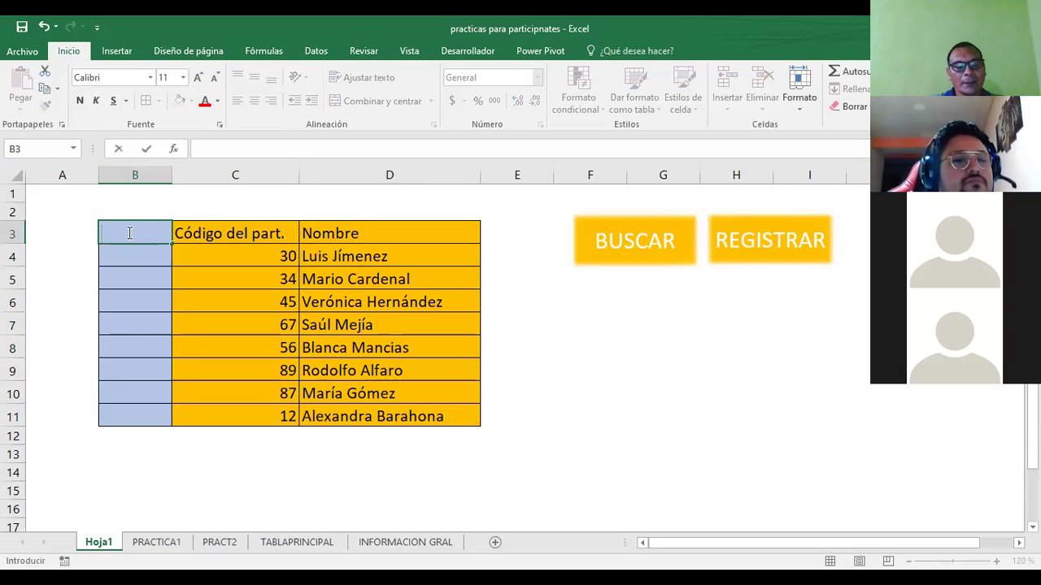
pyautogui.write('ID')
pyautogui.press('Return')
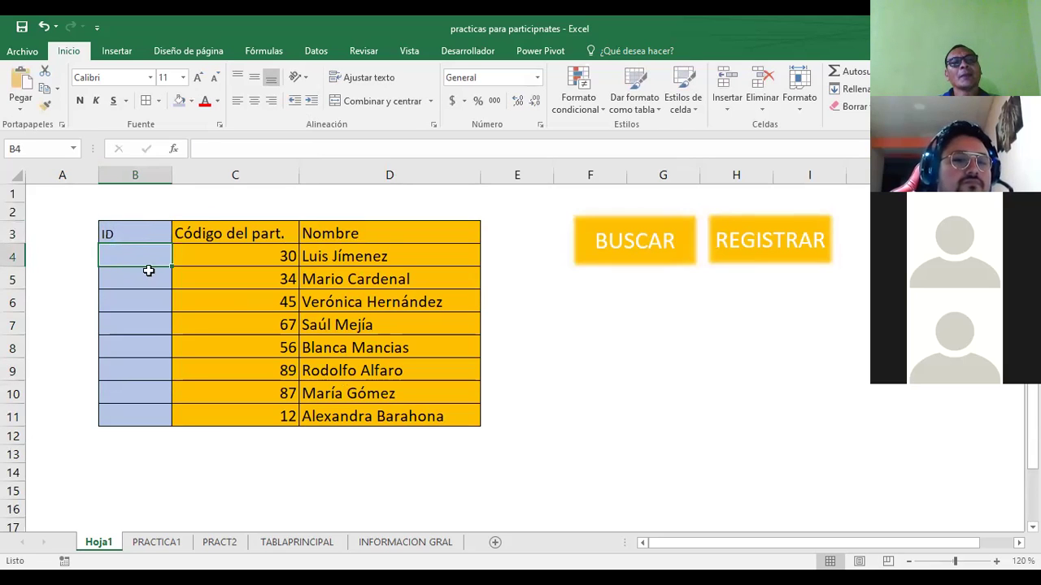
pyautogui.click(145, 212)
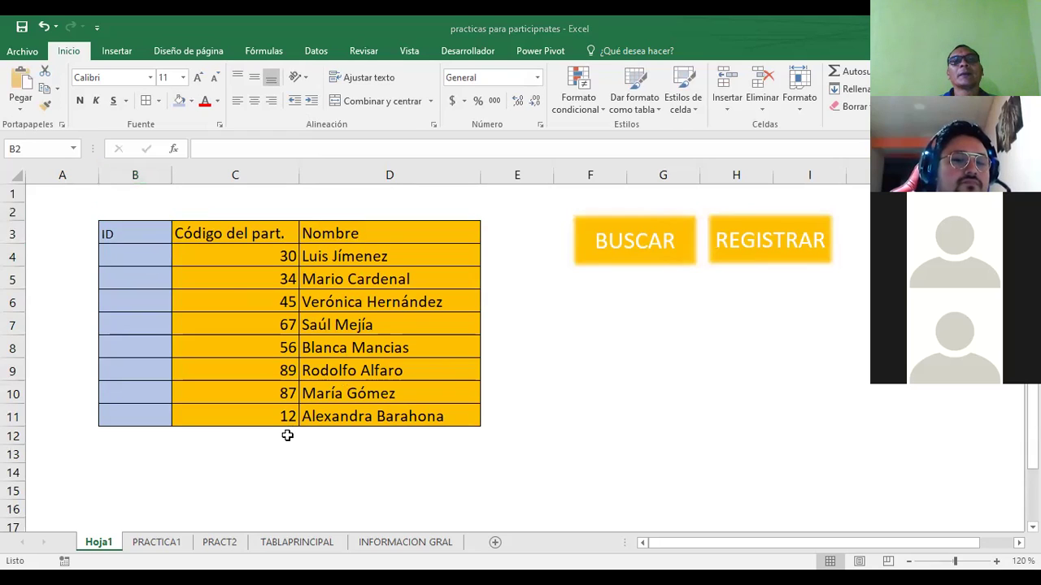
pyautogui.moveTo(137, 209)
pyautogui.mouseDown()
pyautogui.moveTo(355, 208)
pyautogui.moveTo(336, 198)
pyautogui.mouseUp()
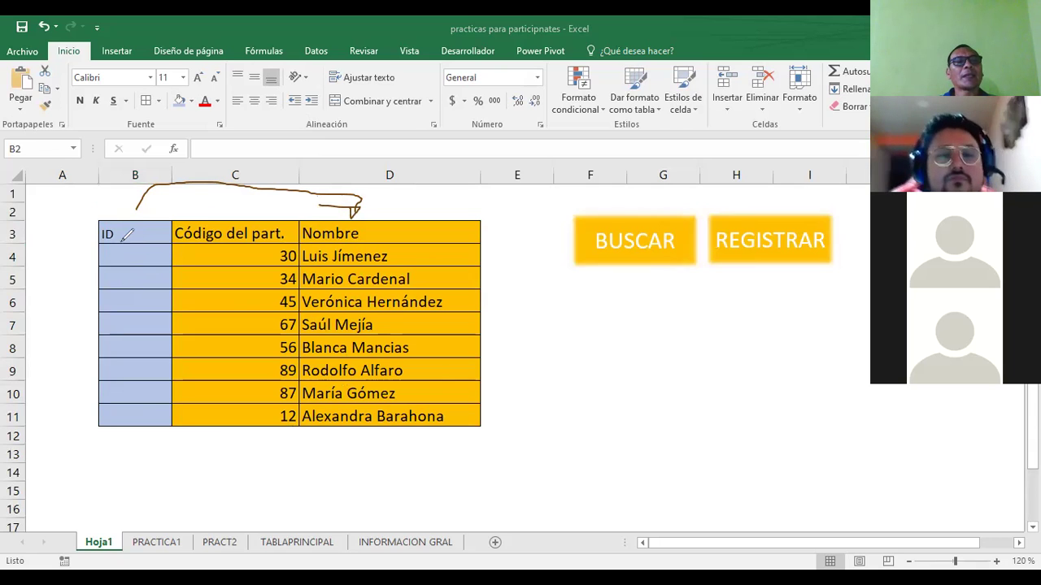
pyautogui.moveTo(120, 241)
pyautogui.mouseDown()
pyautogui.moveTo(136, 244)
pyautogui.moveTo(134, 287)
pyautogui.moveTo(144, 294)
pyautogui.mouseUp()
pyautogui.moveTo(123, 329)
pyautogui.mouseDown()
pyautogui.moveTo(144, 318)
pyautogui.moveTo(138, 399)
pyautogui.mouseUp()
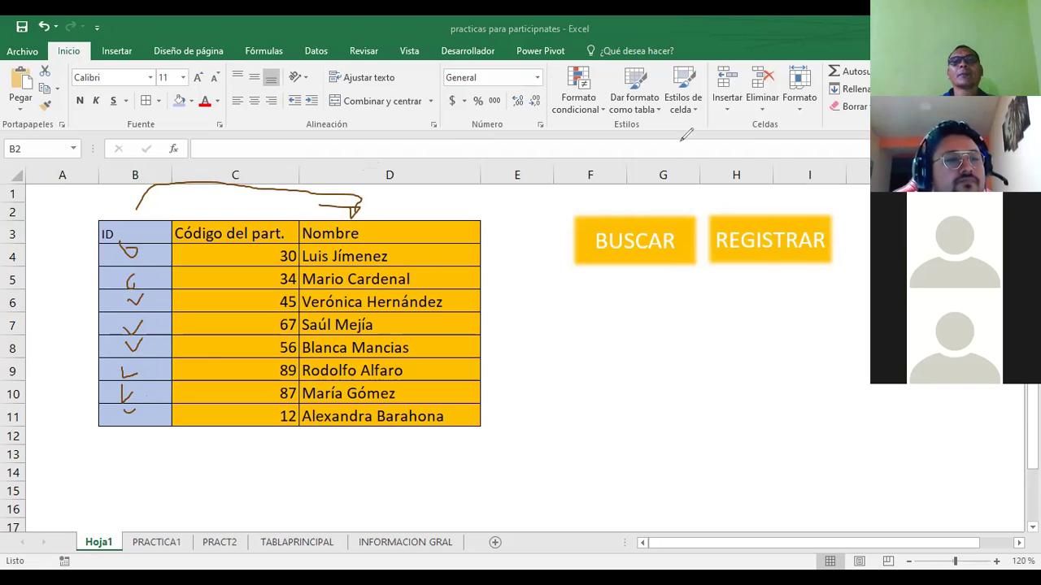
pyautogui.hotkey('ctrl', 'z')
pyautogui.hotkey('ctrl', 'z')
pyautogui.hotkey('ctrl', 'z')
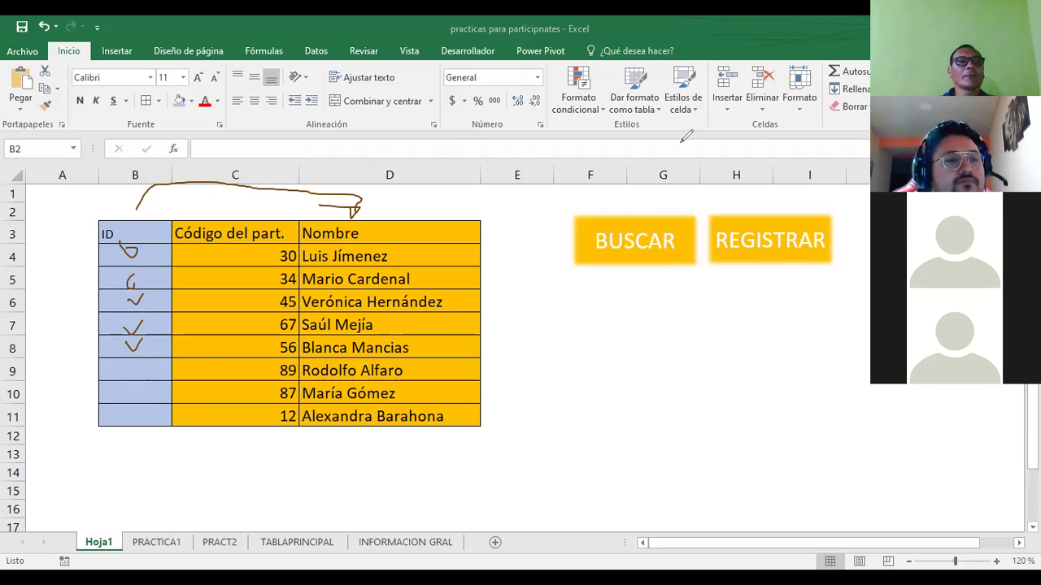
pyautogui.hotkey('ctrl', 'z')
pyautogui.hotkey('ctrl', 'z')
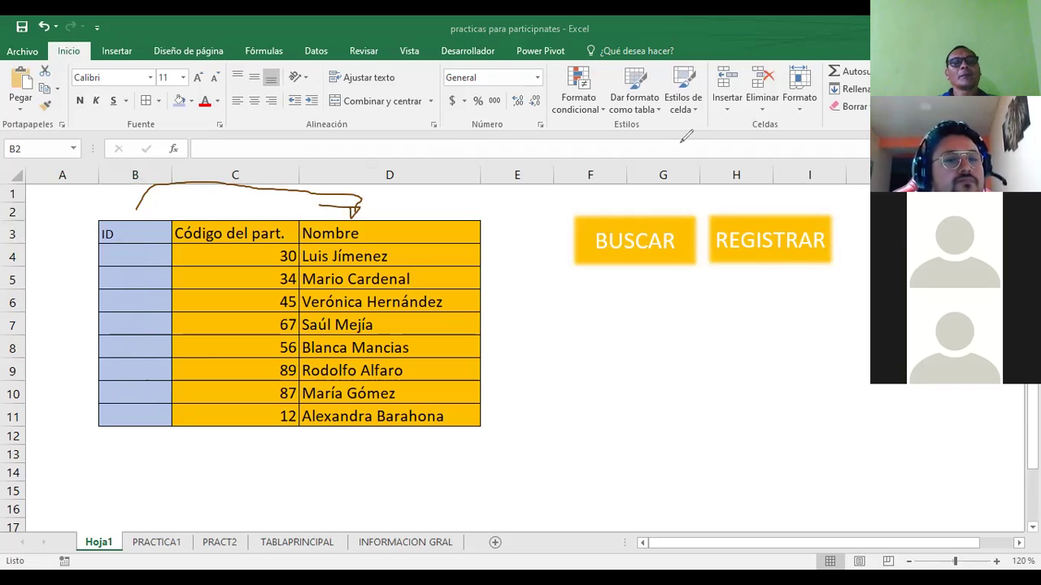
pyautogui.hotkey('ctrl', 'z')
pyautogui.hotkey('ctrl', 'z')
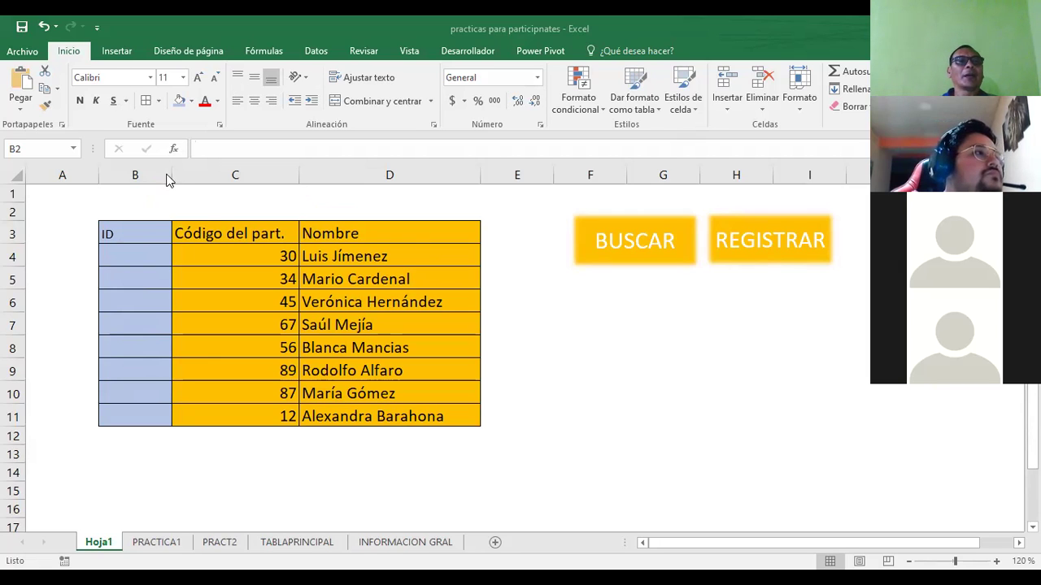
# Widen column B so the ID cells have more room
pyautogui.click(258, 275)
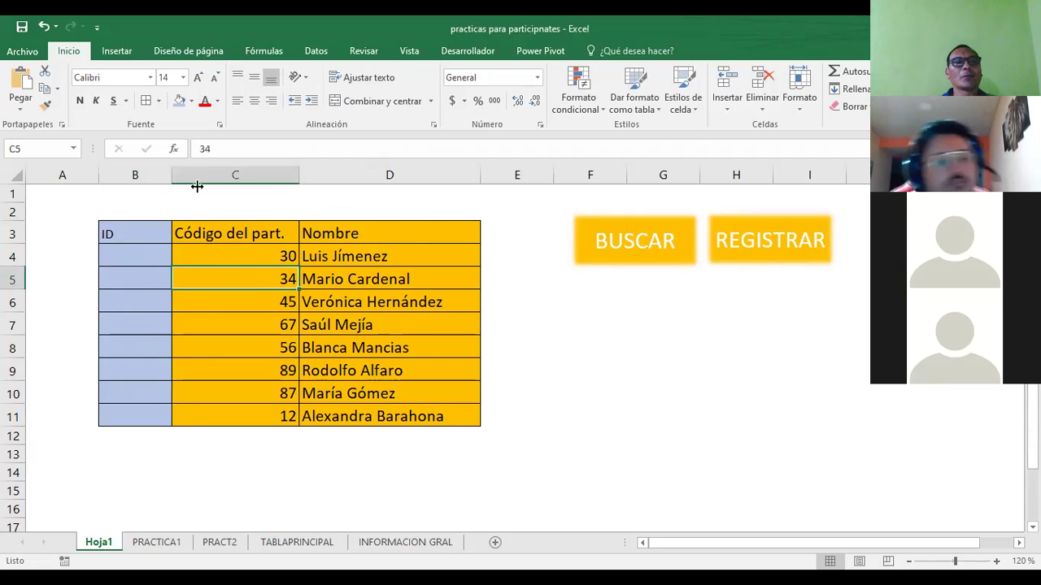
pyautogui.moveTo(171, 175); pyautogui.dragTo(198, 174)
pyautogui.click(155, 264)
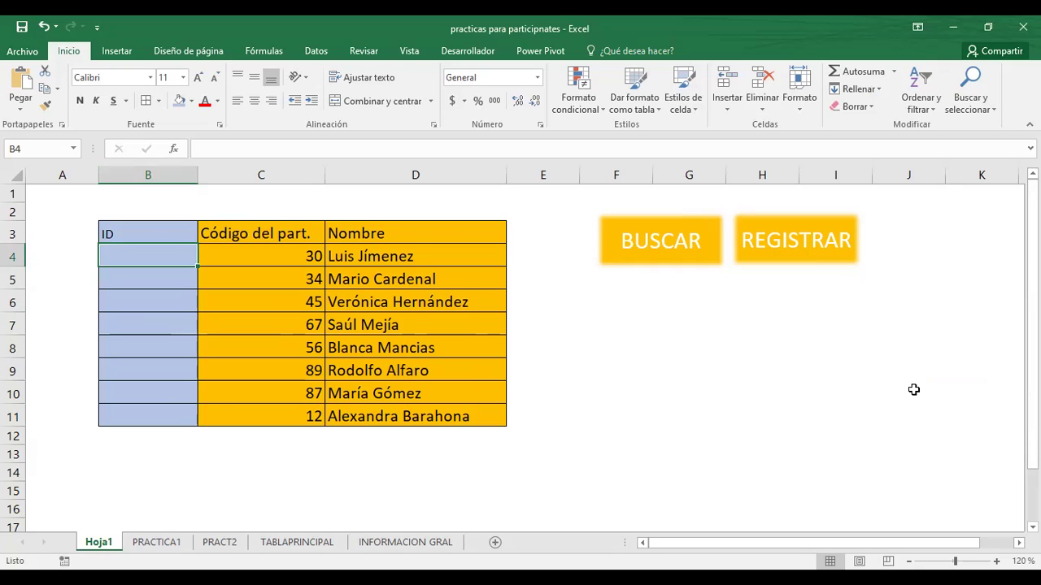
pyautogui.scroll(-1, 913, 390)
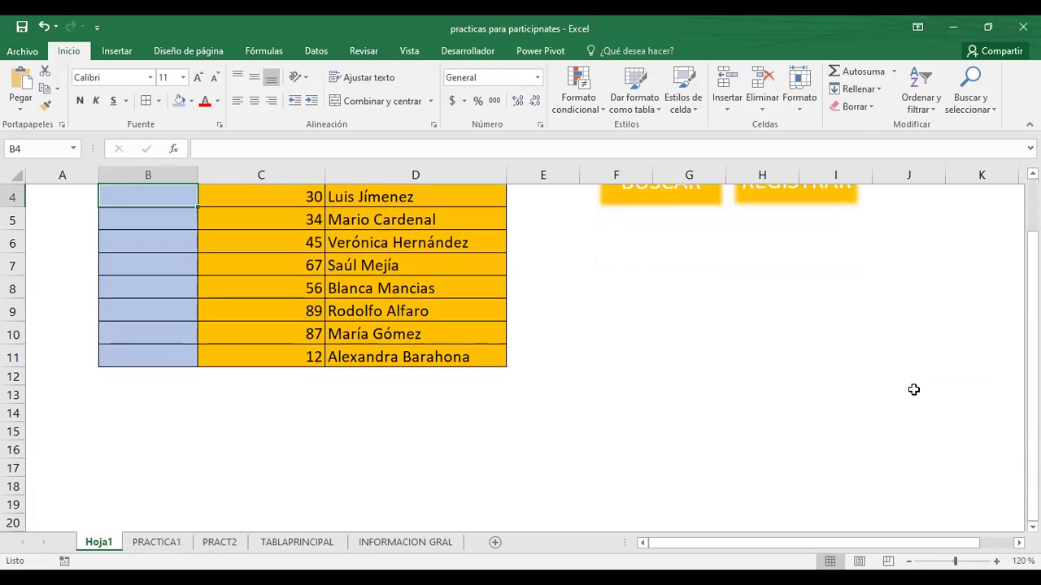
pyautogui.scroll(1, 913, 389)
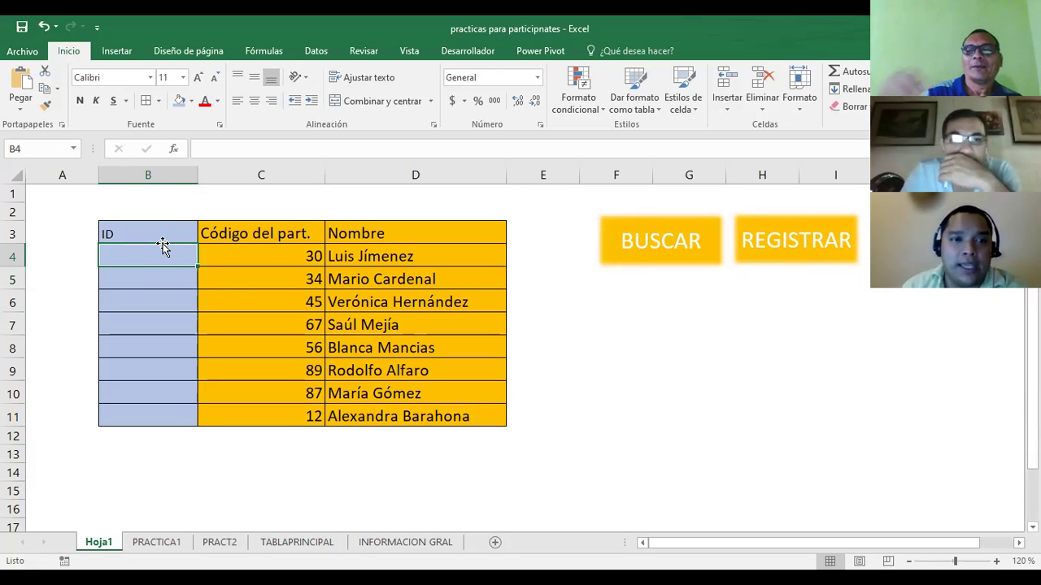
# Open Data Validation for the ID cell and change Allow from whole numbers to Personalizada
pyautogui.click(313, 52)
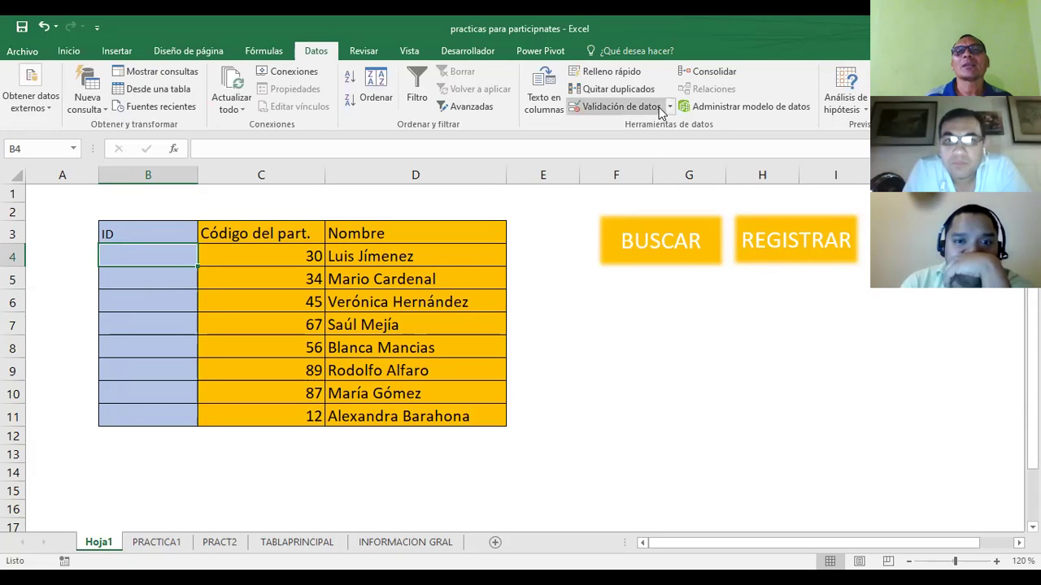
pyautogui.click(622, 109)
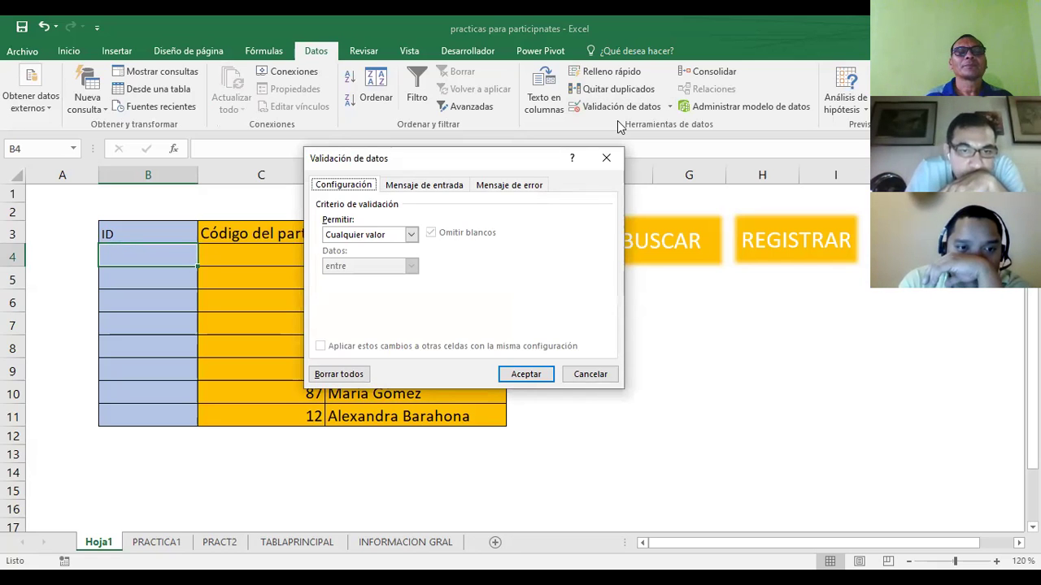
pyautogui.click(410, 236)
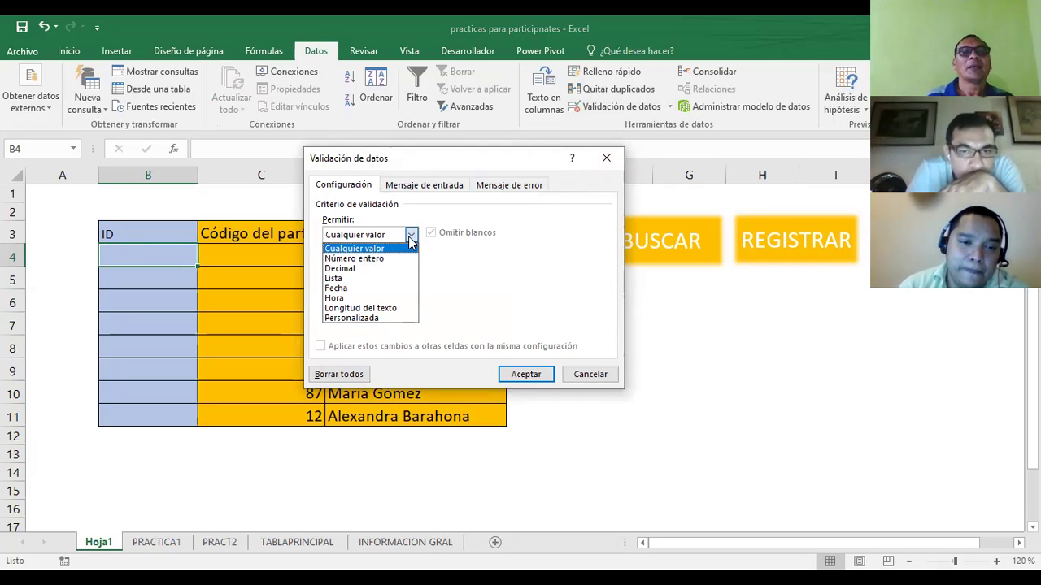
pyautogui.click(366, 259)
pyautogui.click(414, 296)
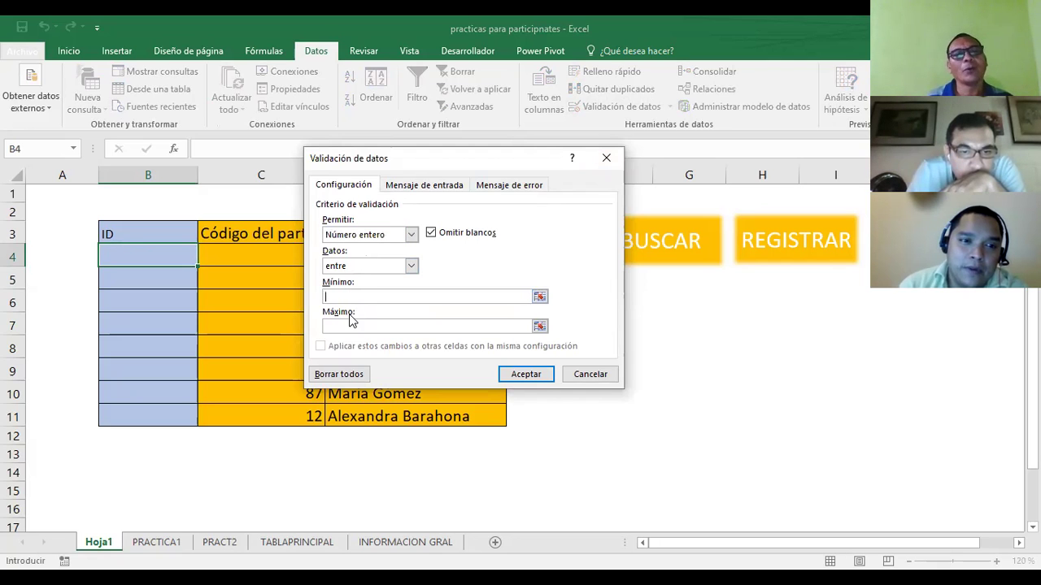
pyautogui.click(351, 323)
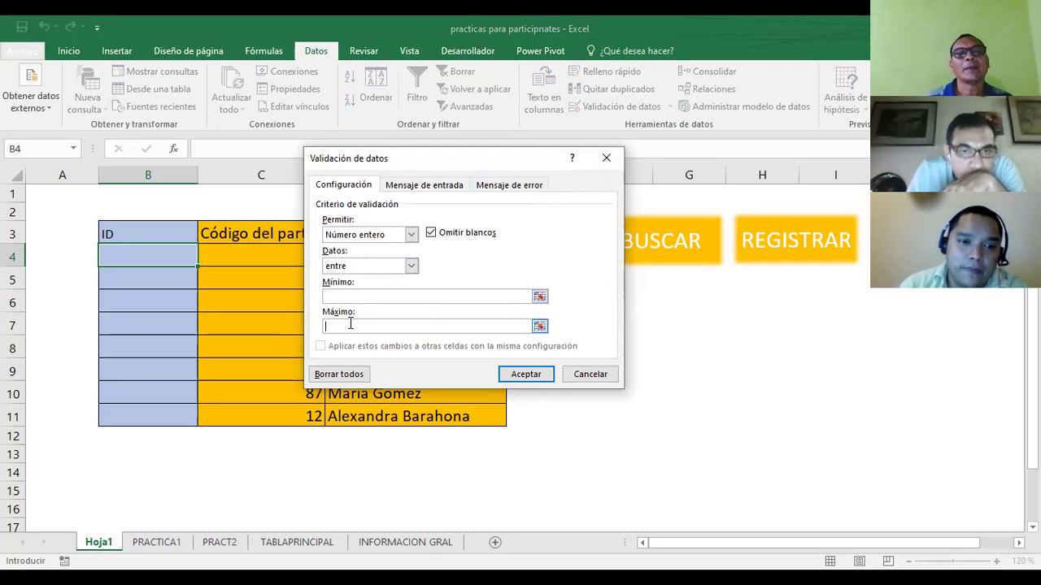
pyautogui.click(342, 297)
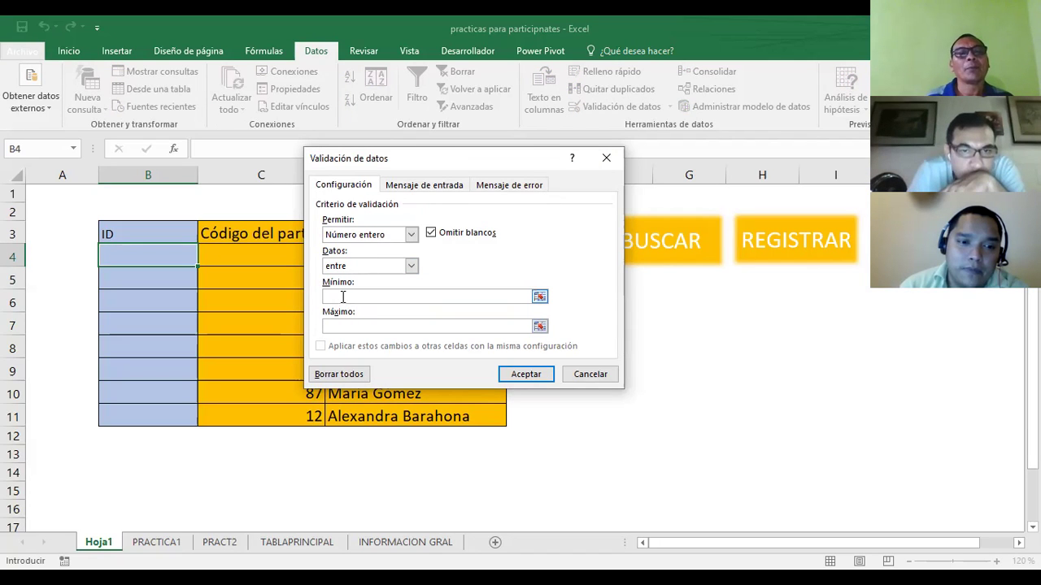
pyautogui.click(350, 324)
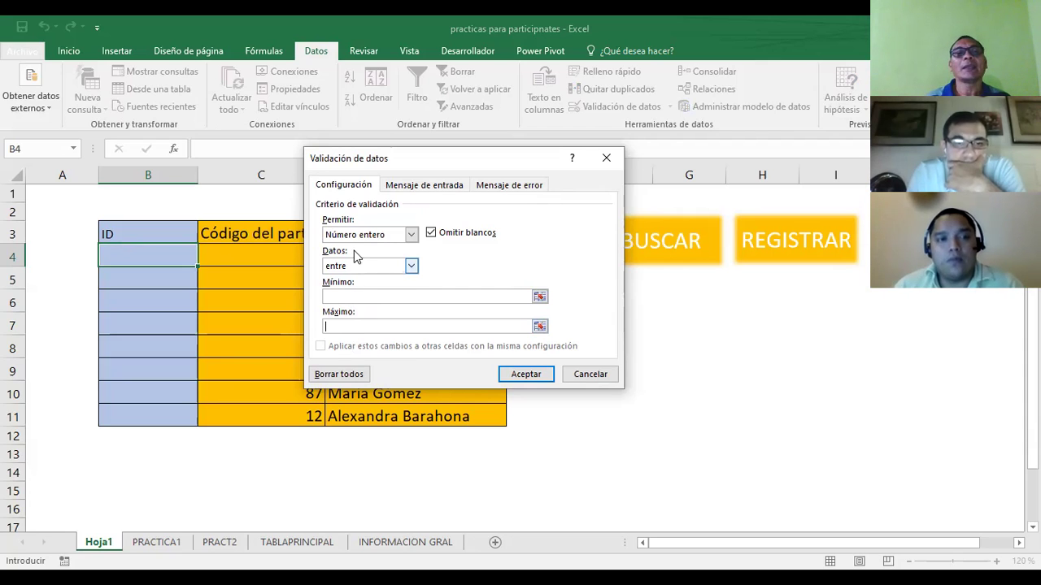
pyautogui.click(412, 234)
pyautogui.click(412, 235)
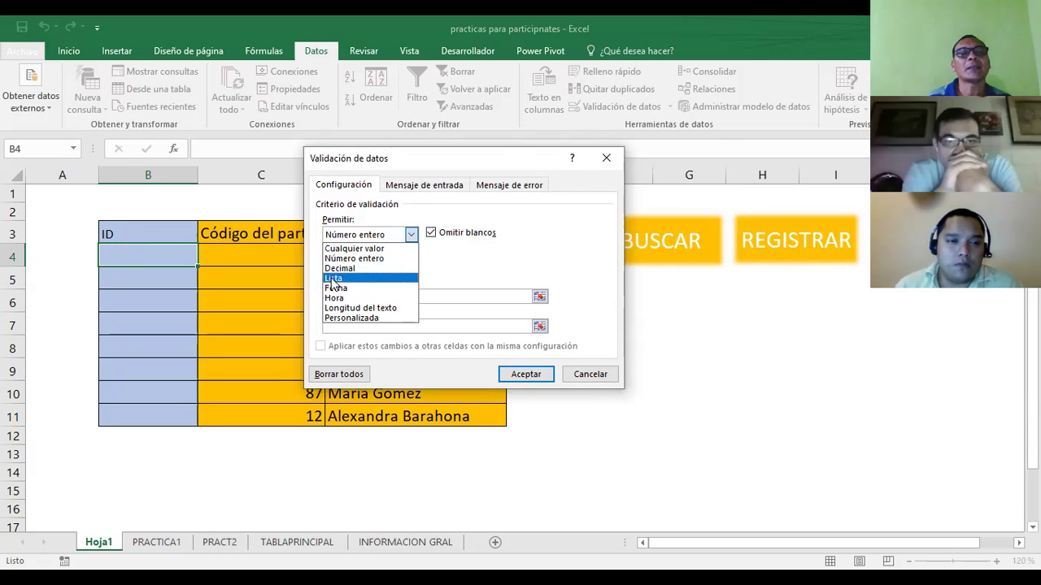
pyautogui.click(391, 318)
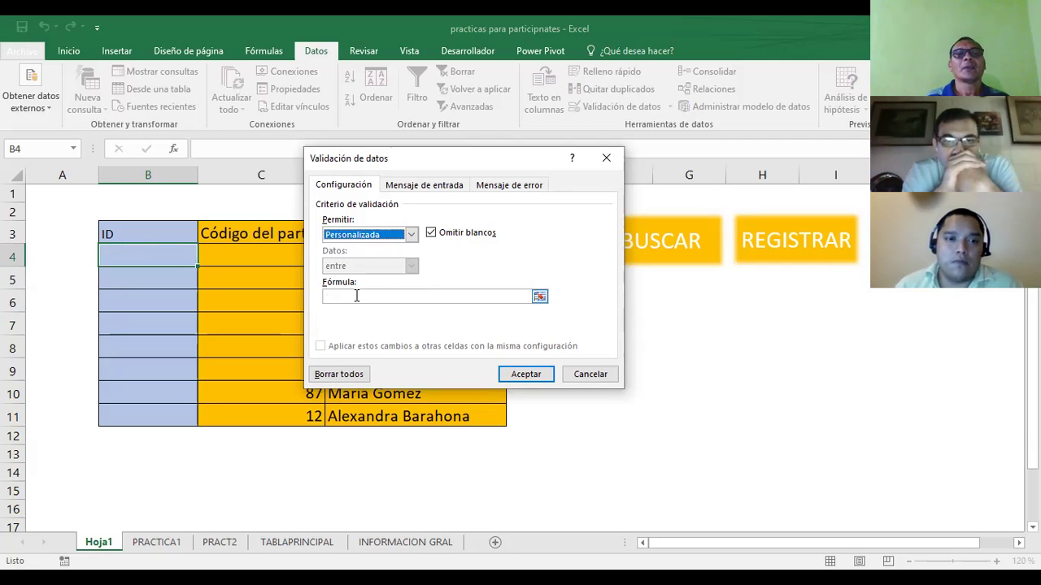
# Enter the validation formula =CONTAR.SI($B$4:$B$11;B4)=1 and accept it
pyautogui.click(356, 296)
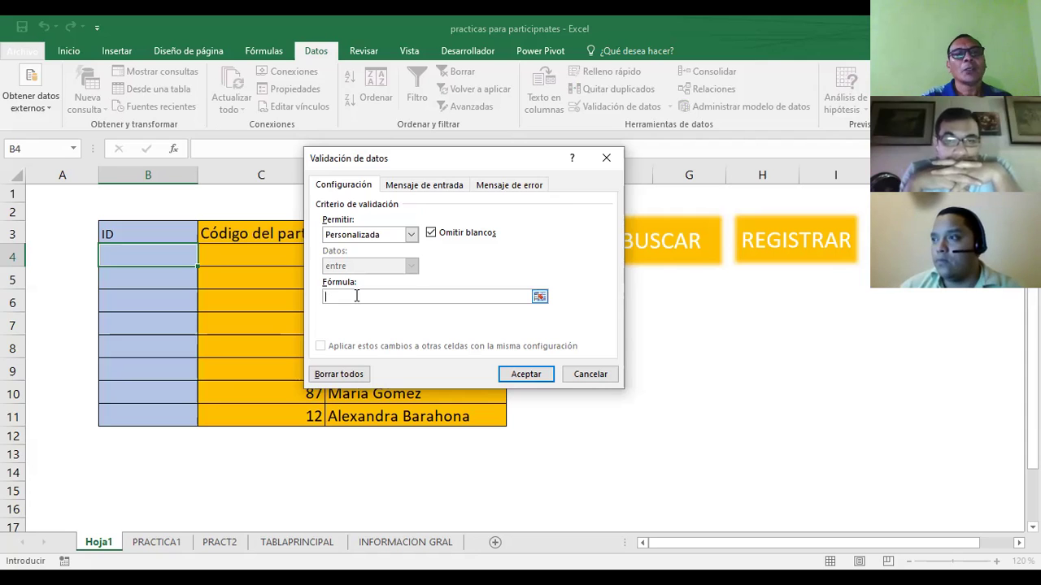
pyautogui.write('=CONTAR.SI(')
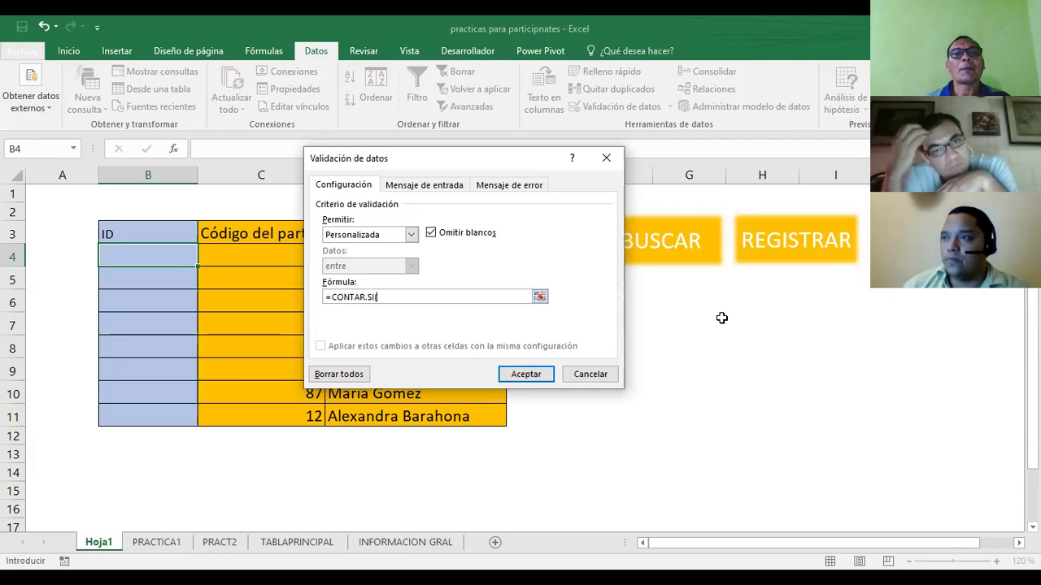
pyautogui.click(139, 257)
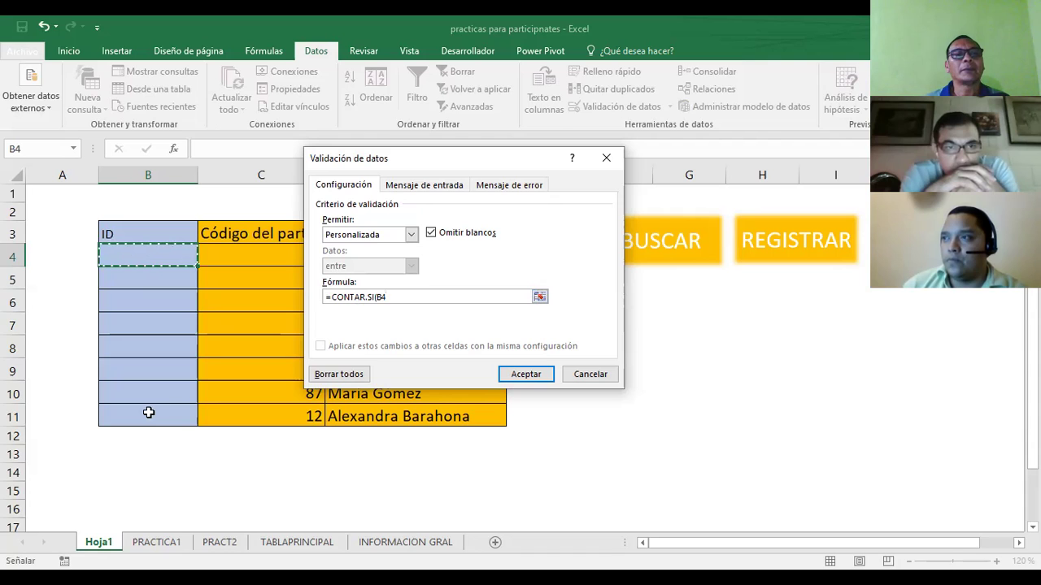
pyautogui.write(':B11')
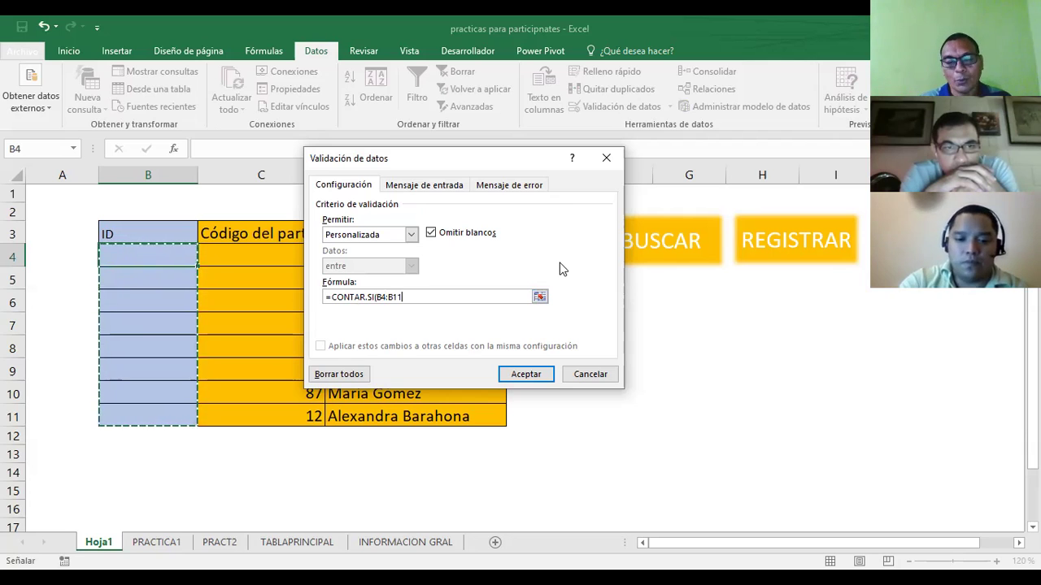
pyautogui.press('F4')
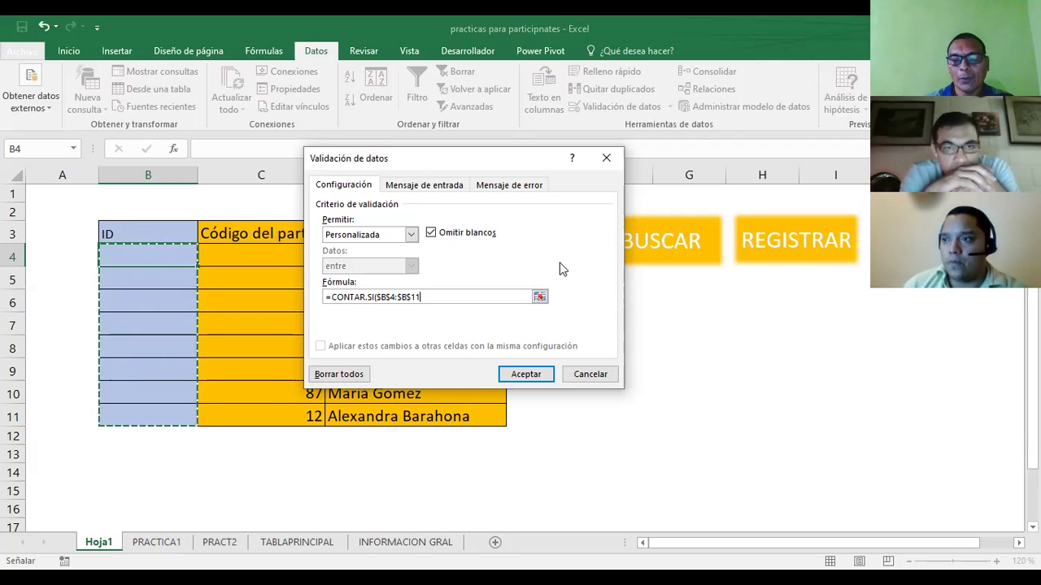
pyautogui.write(';')
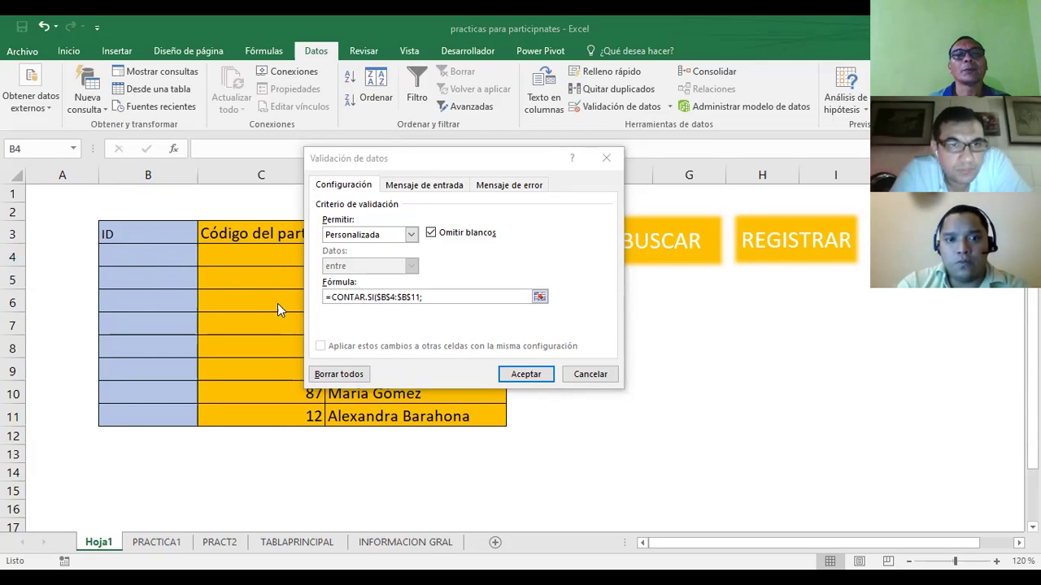
pyautogui.click(433, 300)
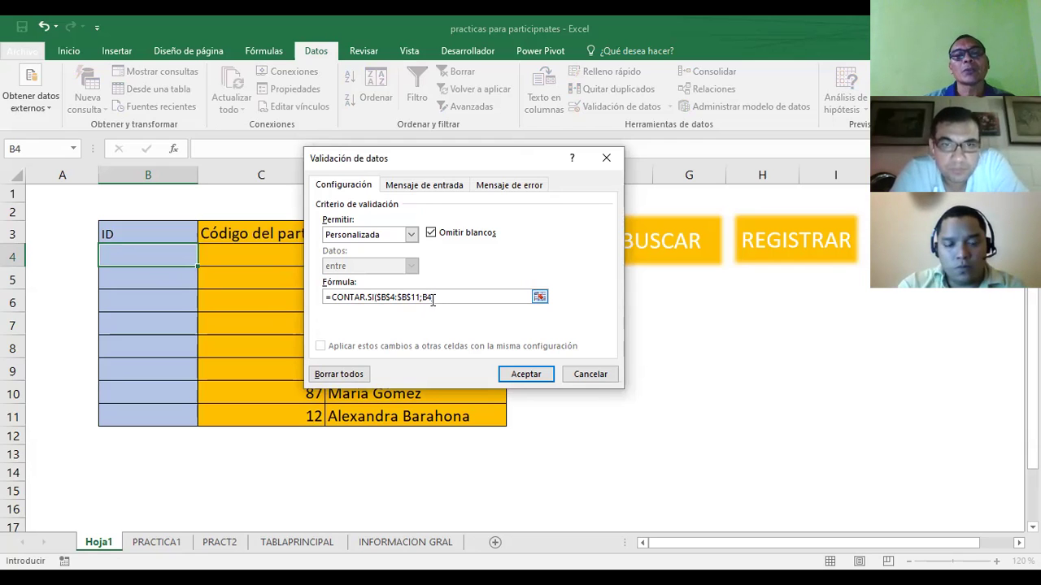
pyautogui.write(')=')
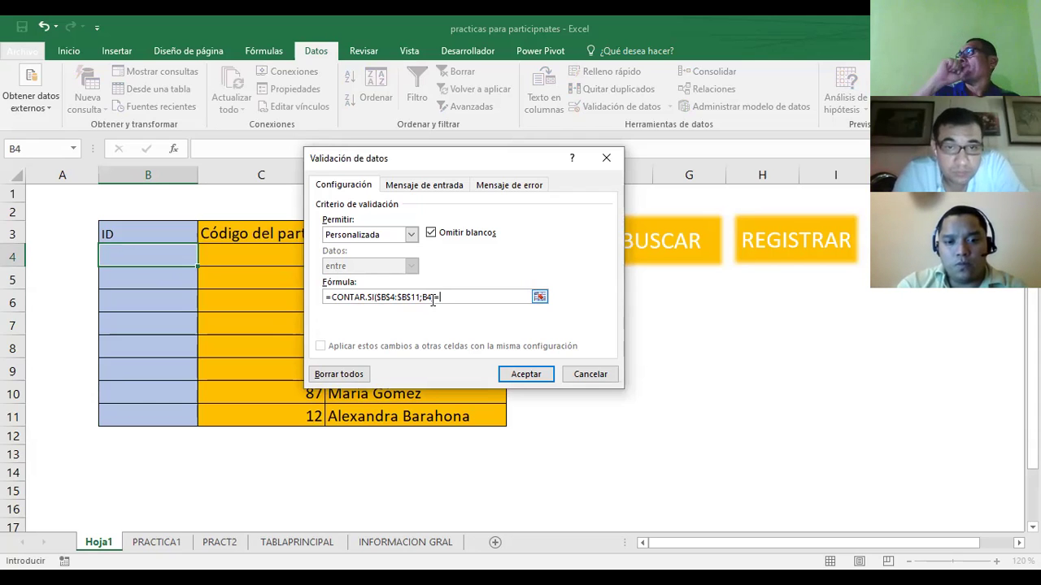
pyautogui.write('1')
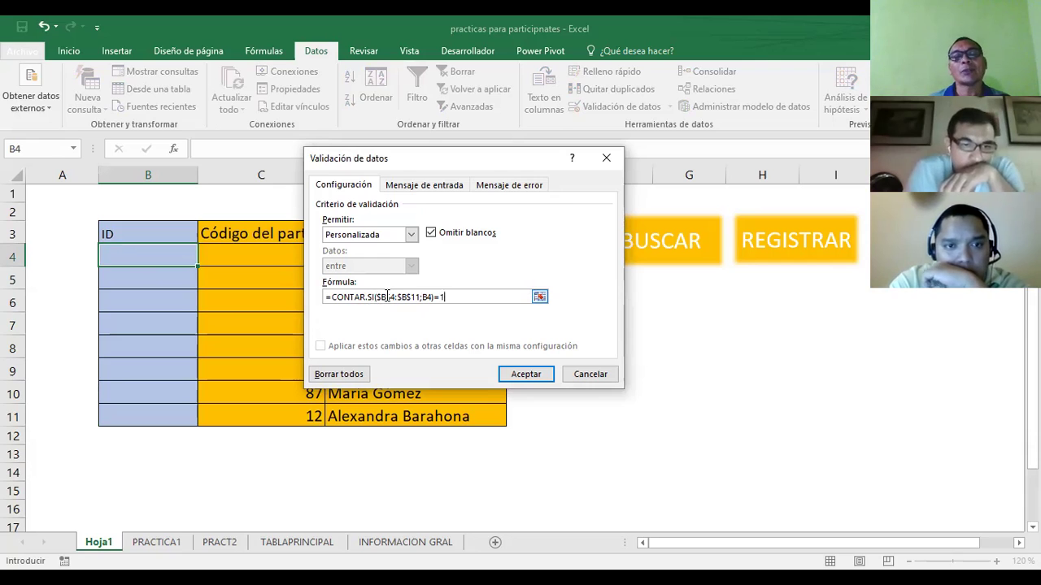
pyautogui.click(528, 379)
# Enter IDs 45, 50, 60 and a repeated 45 in B4:B7, then reselect B4
pyautogui.click(527, 377)
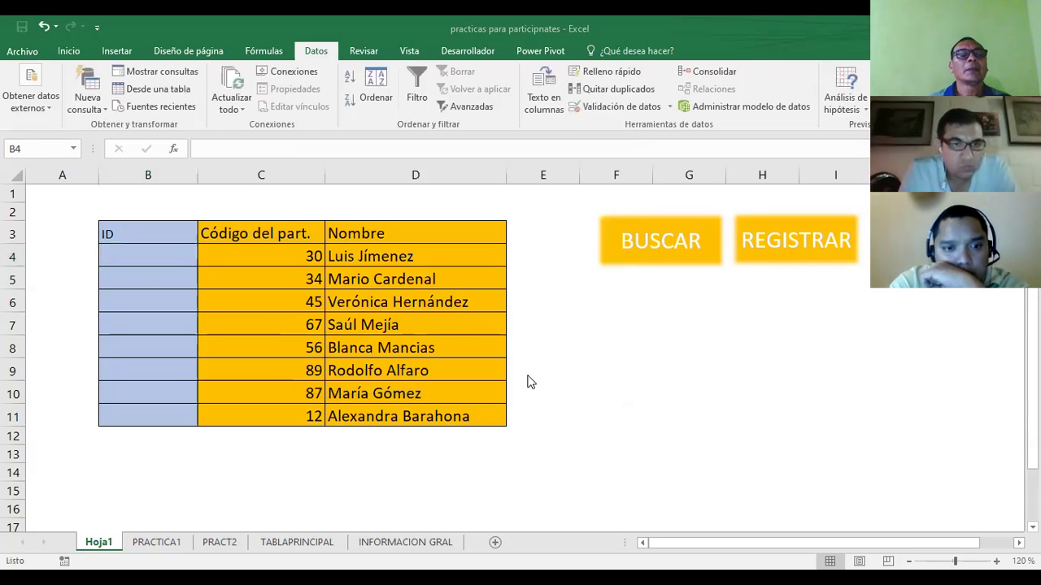
pyautogui.click(134, 251)
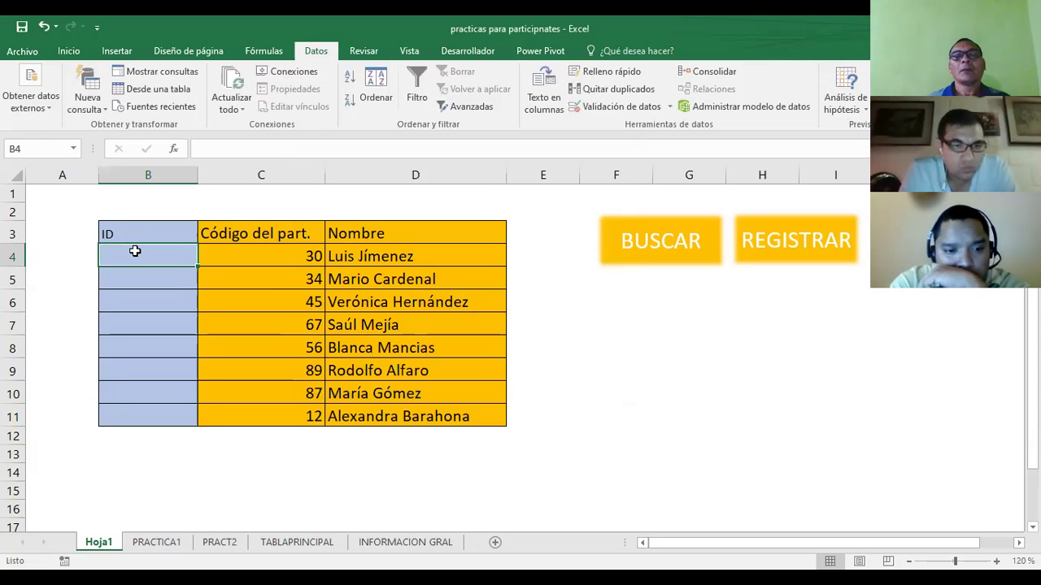
pyautogui.write('45')
pyautogui.press('Return')
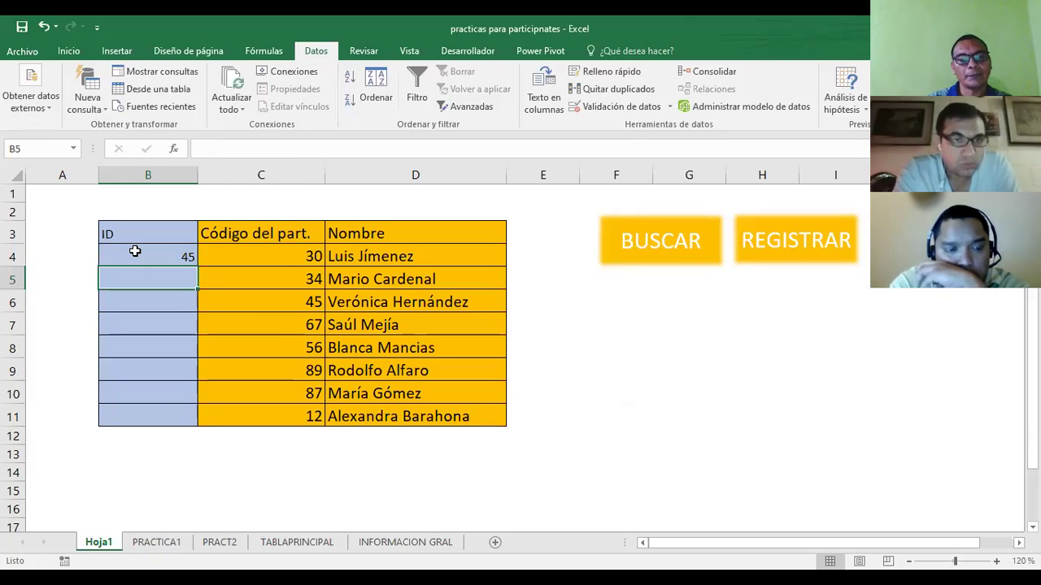
pyautogui.write('50')
pyautogui.press('Return')
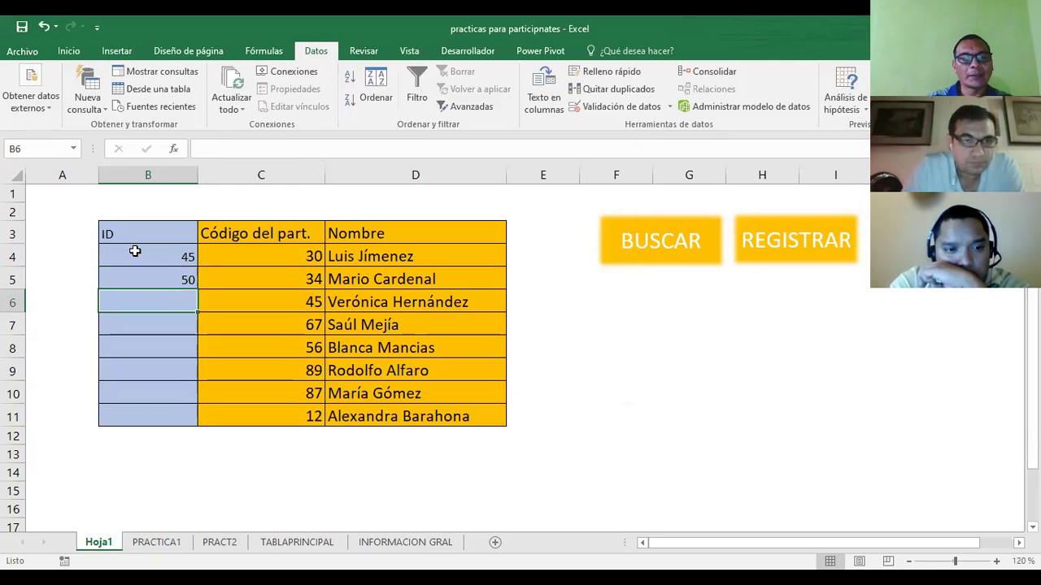
pyautogui.write('60')
pyautogui.press('Return')
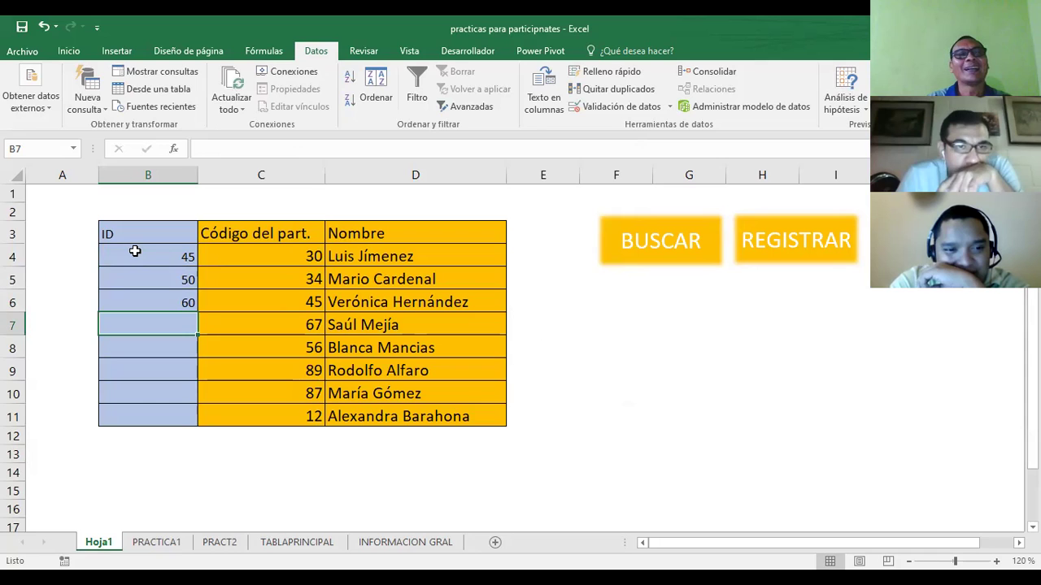
pyautogui.write('45')
pyautogui.press('Return')
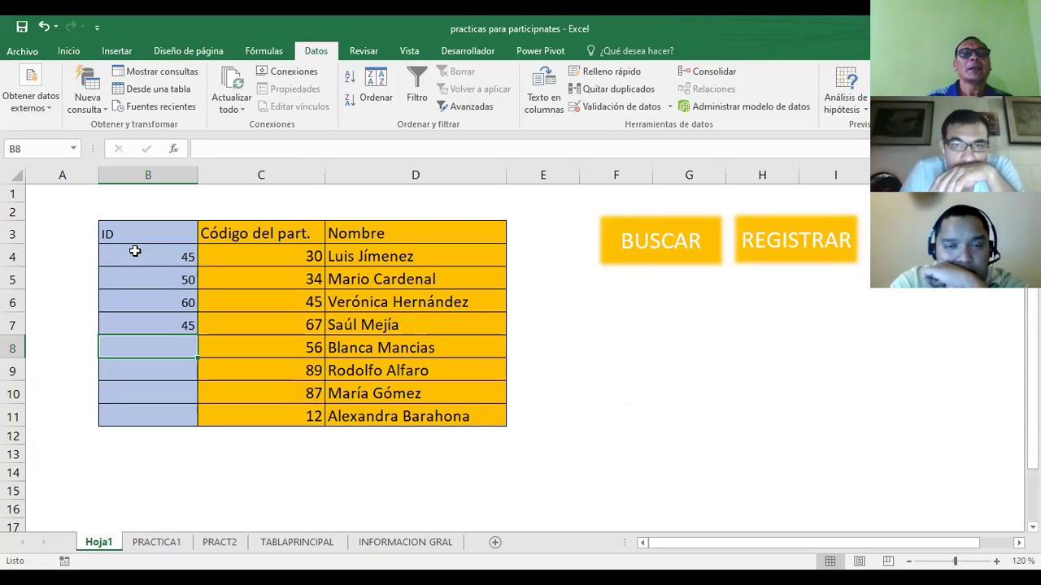
pyautogui.click(181, 323)
pyautogui.click(177, 259)
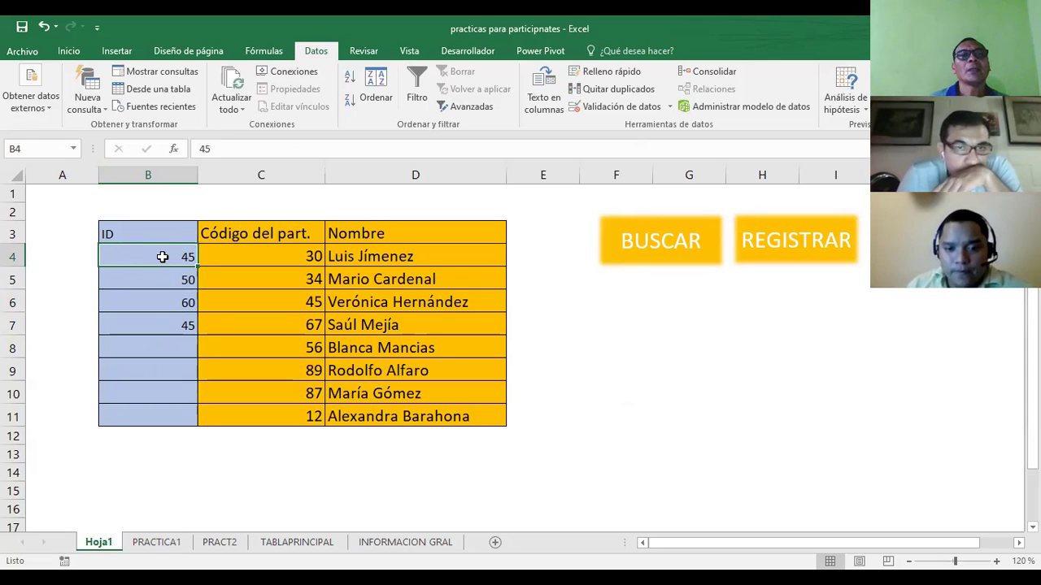
# Reopen B4's validation and tick 'Aplicar estos cambios a otras celdas con la misma configuración'
pyautogui.click(625, 113)
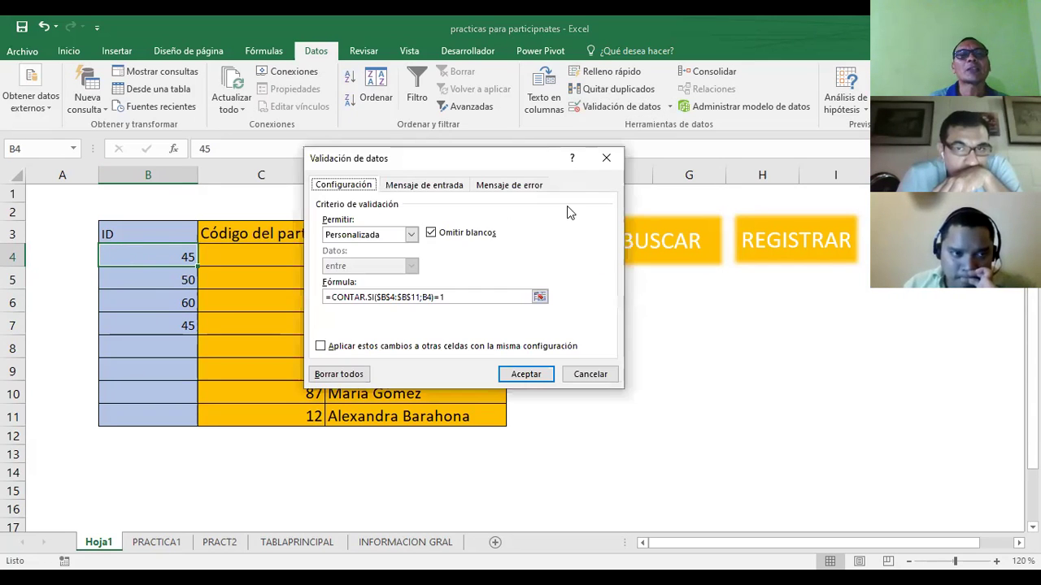
pyautogui.click(460, 300)
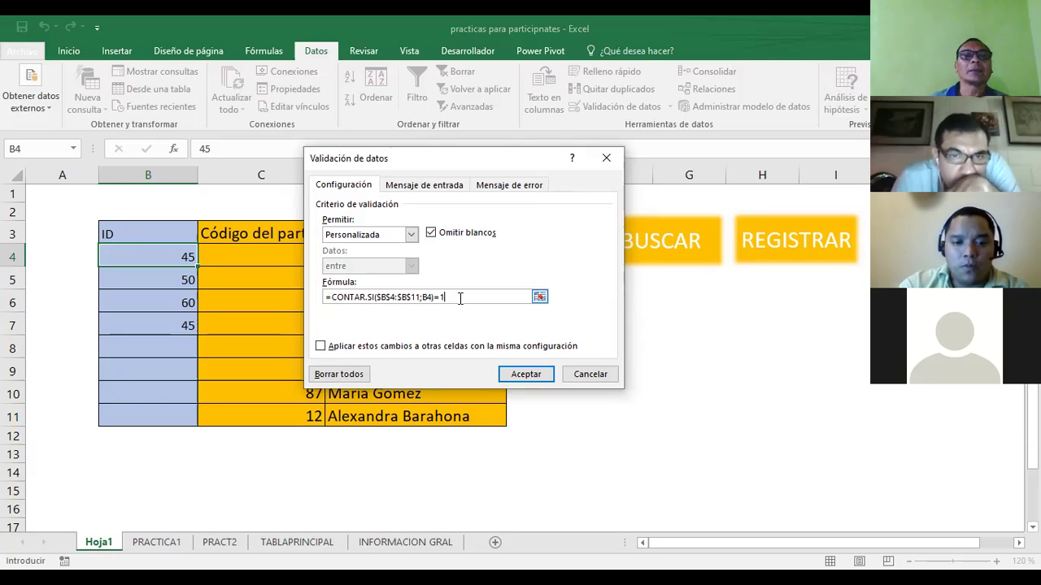
pyautogui.click(320, 347)
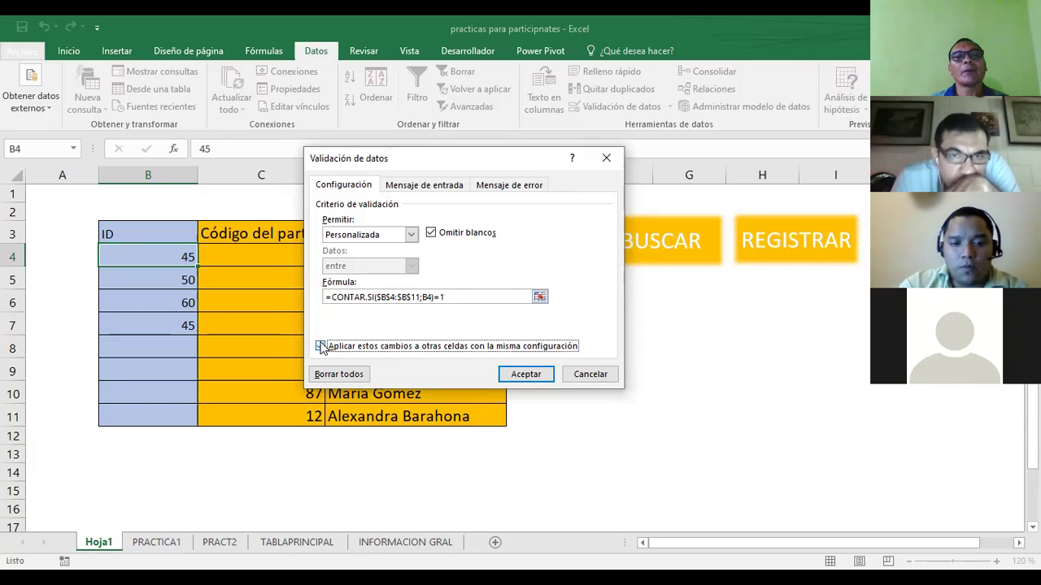
# Close the validation dialog and delete test IDs 50, 60 and 45 from B5:B7, keeping 45 in B4
pyautogui.click(528, 373)
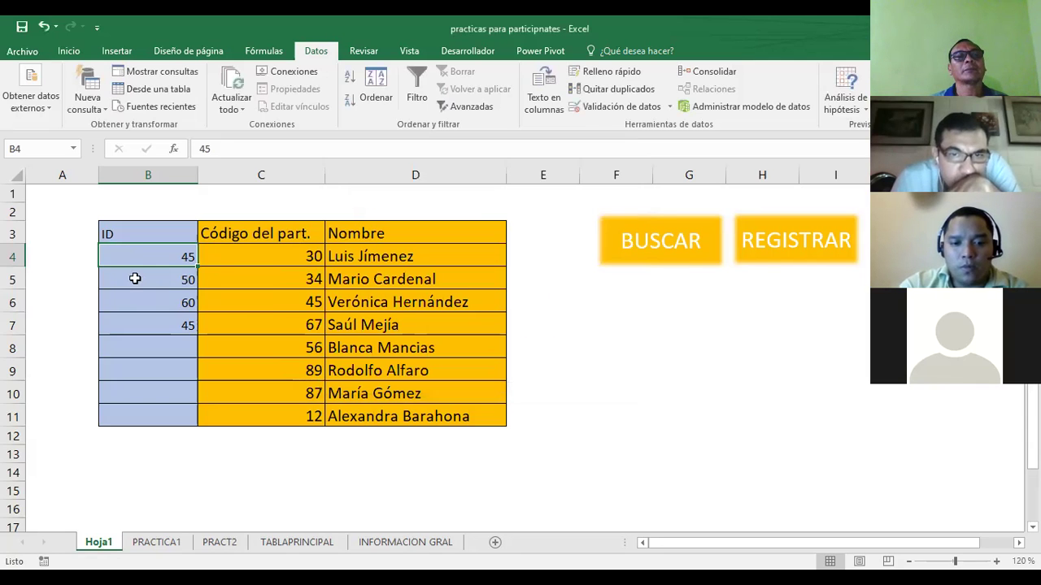
pyautogui.click(171, 277)
pyautogui.press('Up')
pyautogui.press('Down')
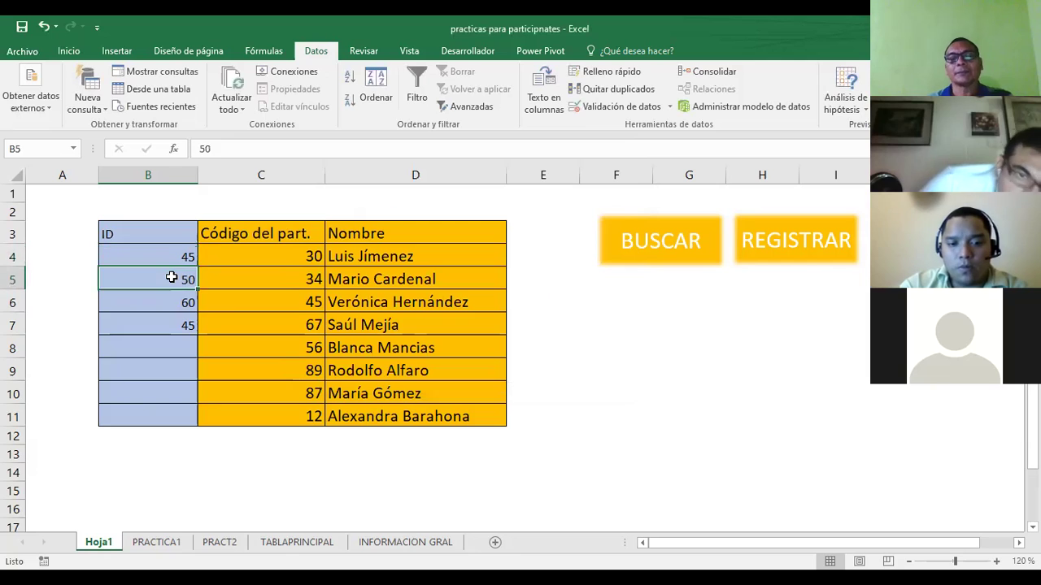
pyautogui.press('Delete')
pyautogui.press('Down')
pyautogui.press('Delete')
pyautogui.press('Down')
pyautogui.press('Delete')
pyautogui.press('Down')
pyautogui.press('Up')
pyautogui.press('Up')
pyautogui.press('Up')
pyautogui.press('Up')
pyautogui.press('Up')
pyautogui.press('Down')
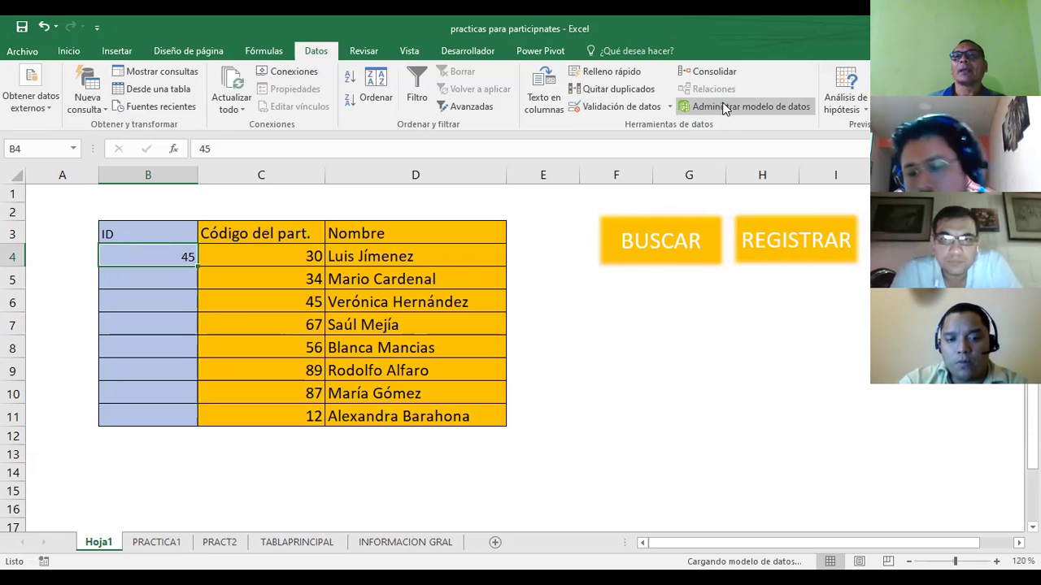
# Reapply B4's =CONTAR.SI($B$4:$B$11;B4)=1 rule to all cells with the same validation settings
pyautogui.click(671, 106)
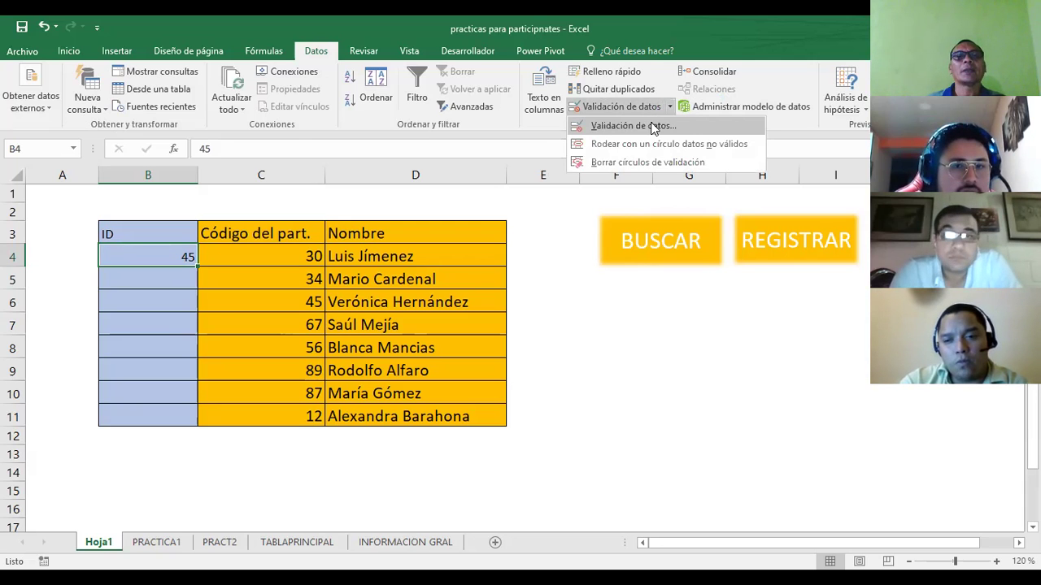
pyautogui.click(653, 126)
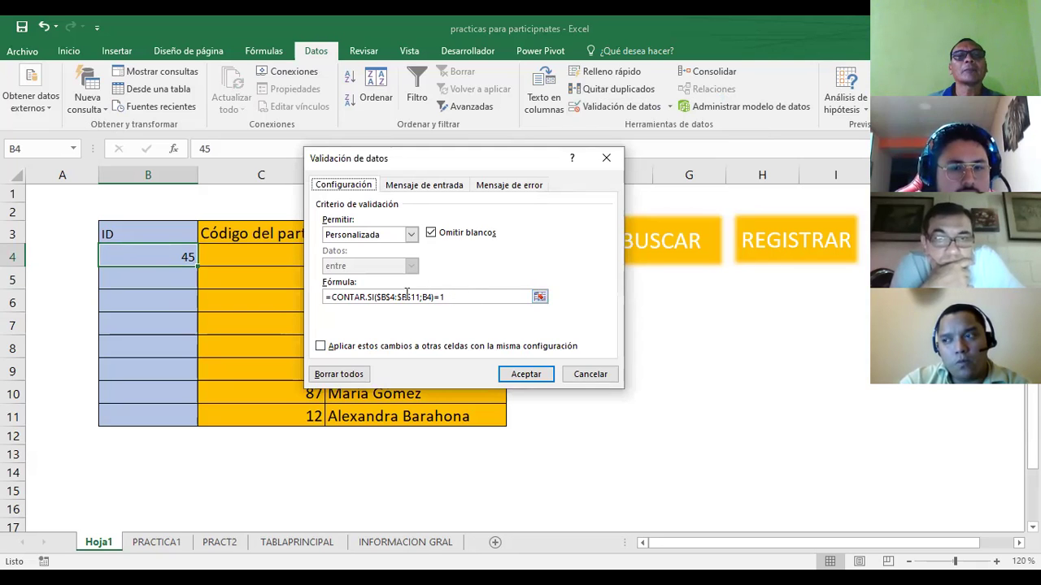
pyautogui.click(370, 345)
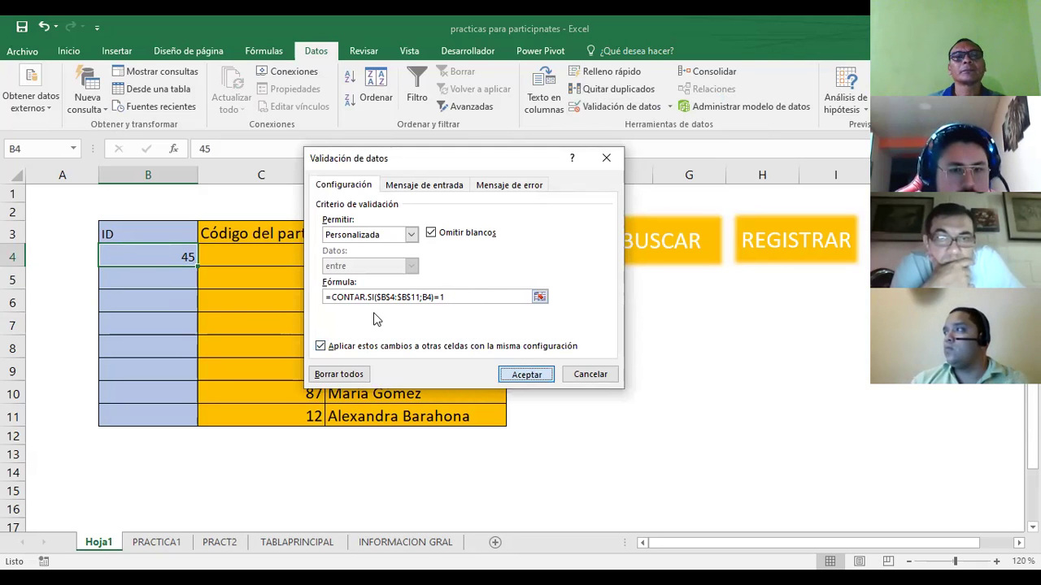
pyautogui.press('Return')
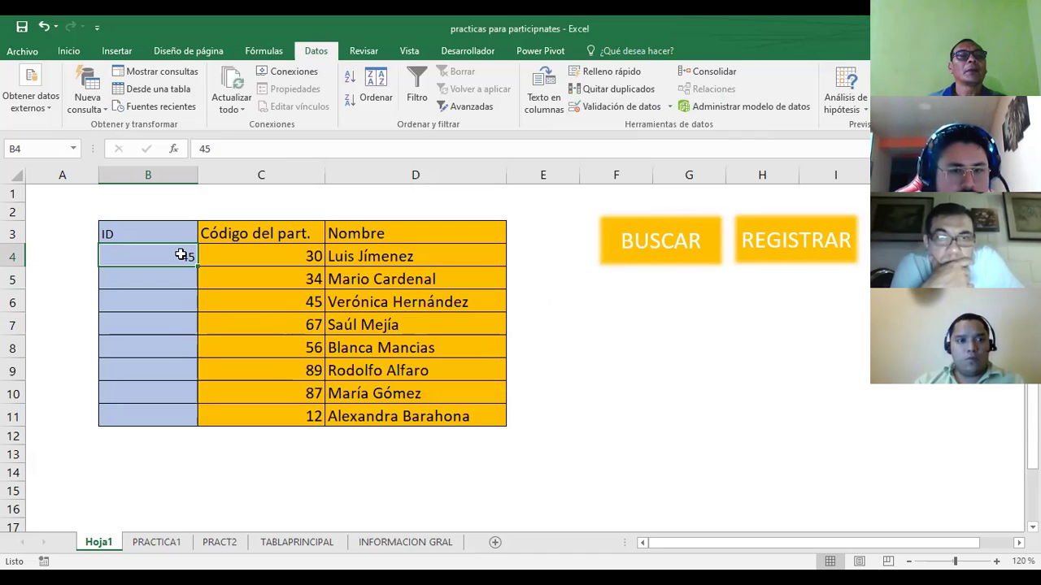
pyautogui.click(175, 278)
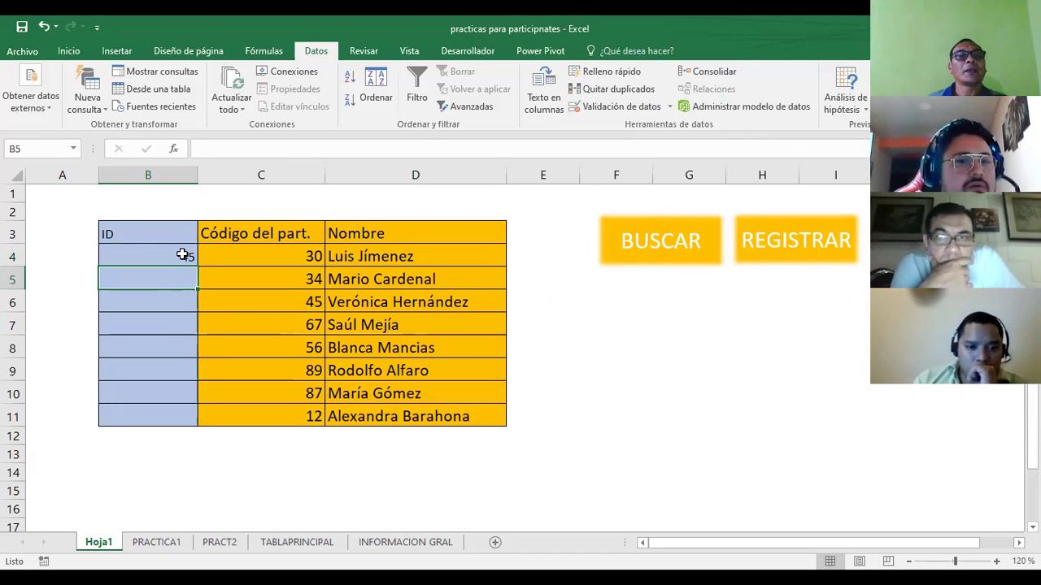
pyautogui.click(183, 255)
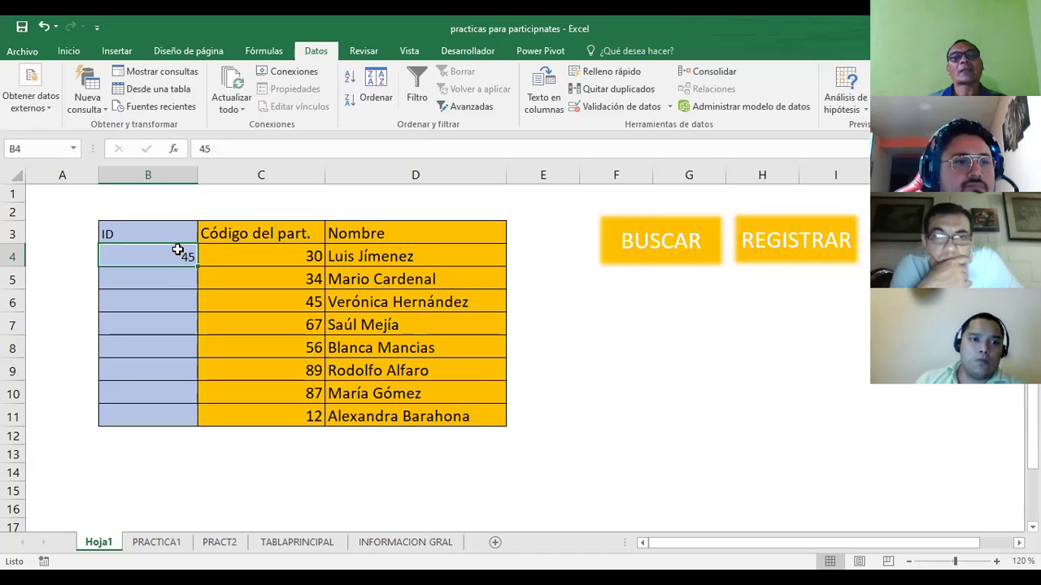
# Fill 45 down to B11, clear B4:B11, and reopen B4's validation settings
pyautogui.moveTo(197, 267); pyautogui.dragTo(184, 420)
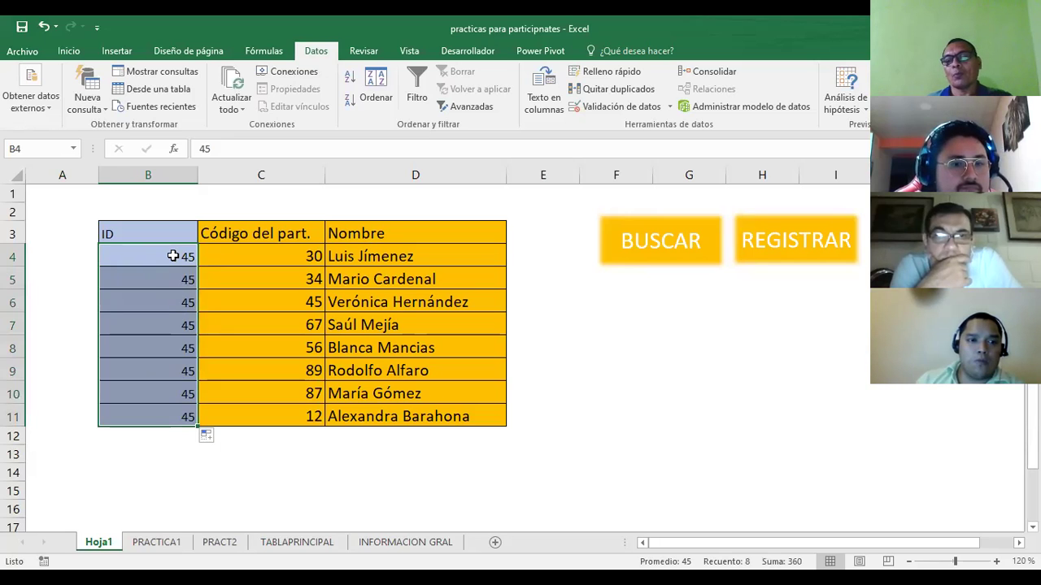
pyautogui.press('Delete')
pyautogui.click(173, 255)
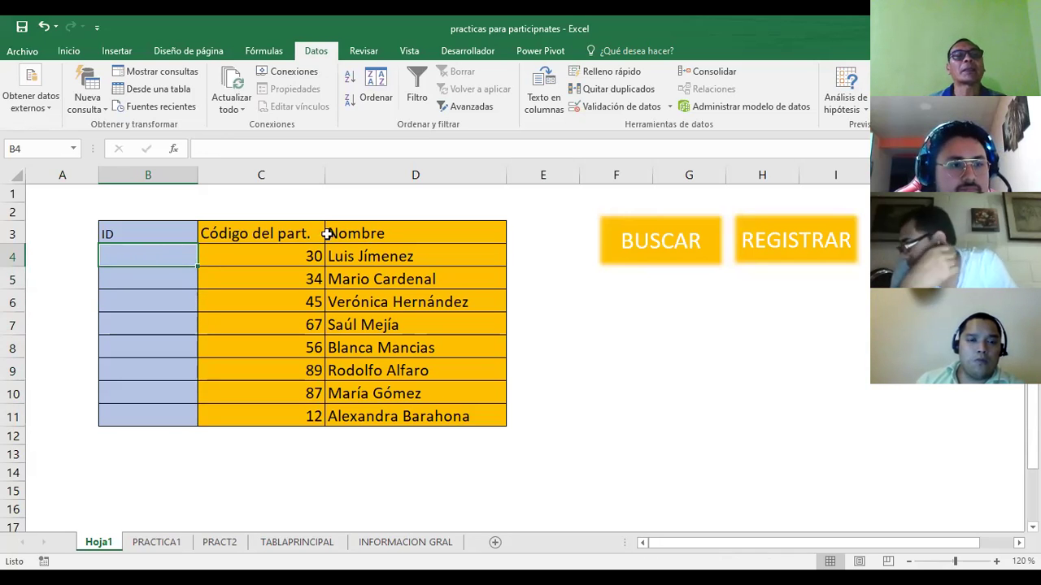
pyautogui.click(613, 107)
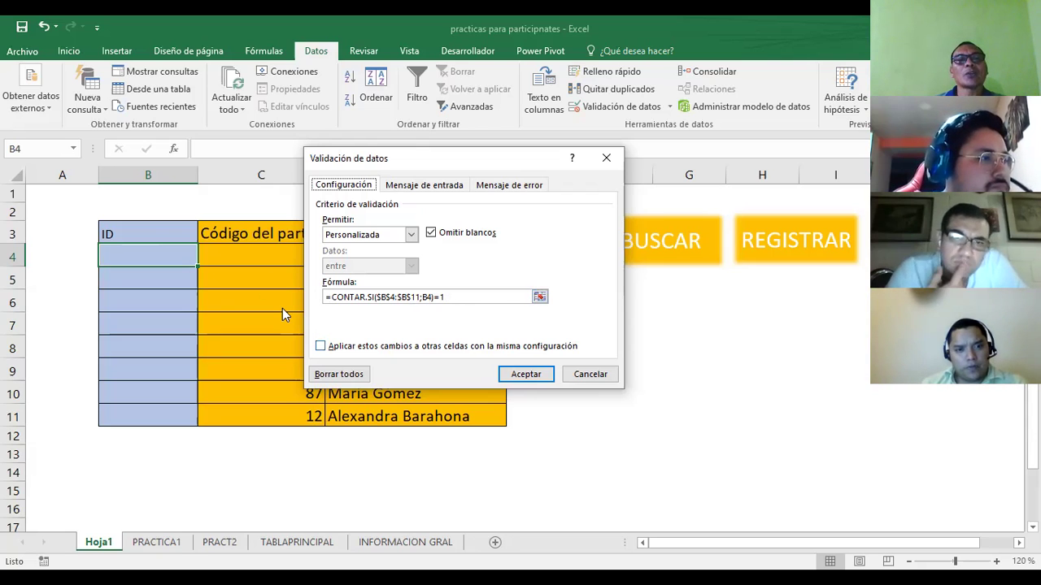
# Apply the validation rule to all matching ID cells and confirm it
pyautogui.hotkey('shift', 'Tab')
pyautogui.press('space')
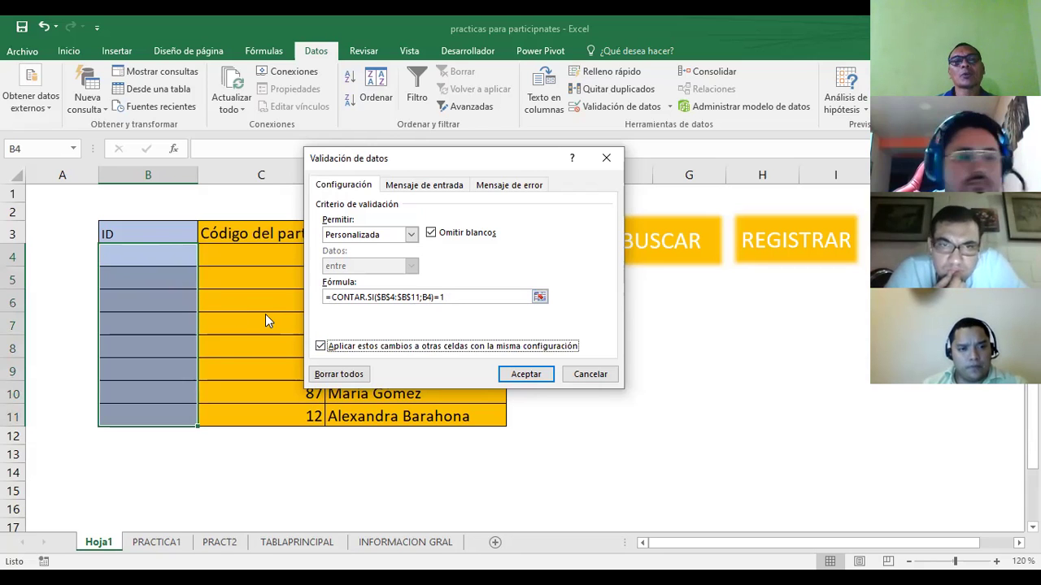
pyautogui.press('Return')
pyautogui.click(156, 260)
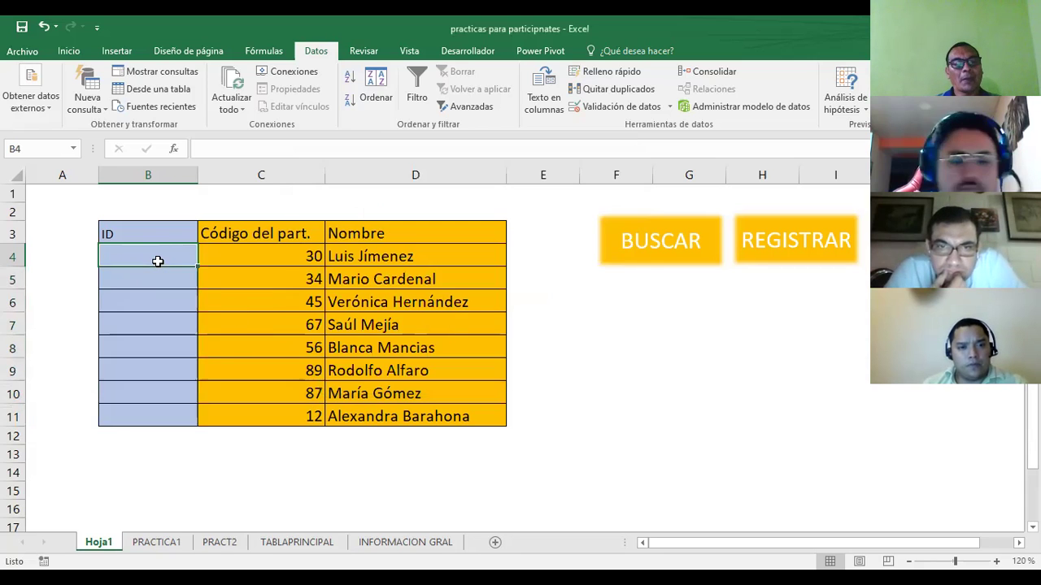
# Enter 3 in B4 and a duplicate 3 in B5, then dismiss the rejection error
pyautogui.write('3')
pyautogui.press('Return')
pyautogui.write('3')
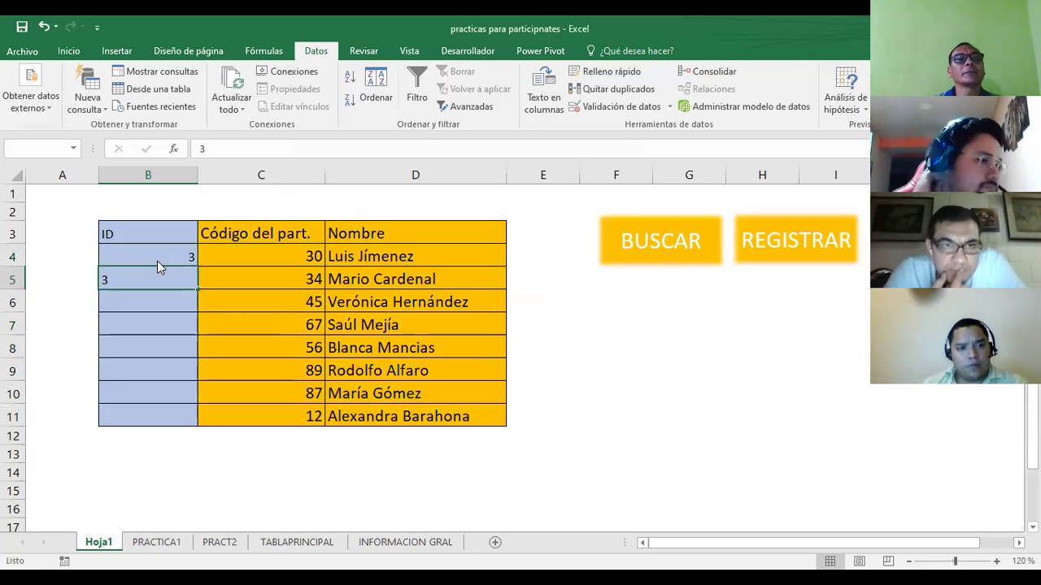
pyautogui.press('Return')
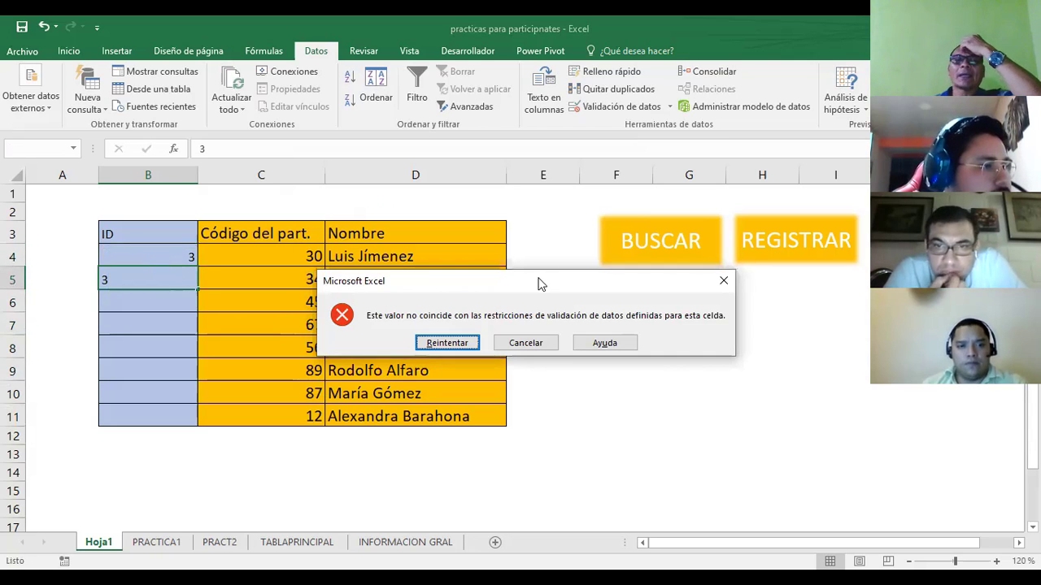
pyautogui.click(723, 281)
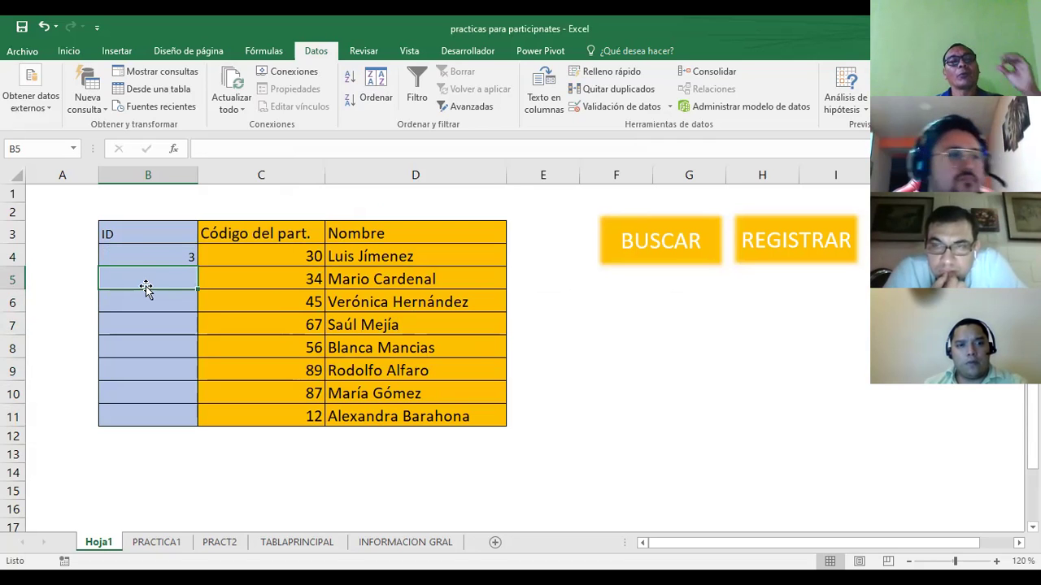
# Retest with IDs 10, 23 and a repeated 10, cancel the rejection, then clear B4:B11
pyautogui.click(158, 259)
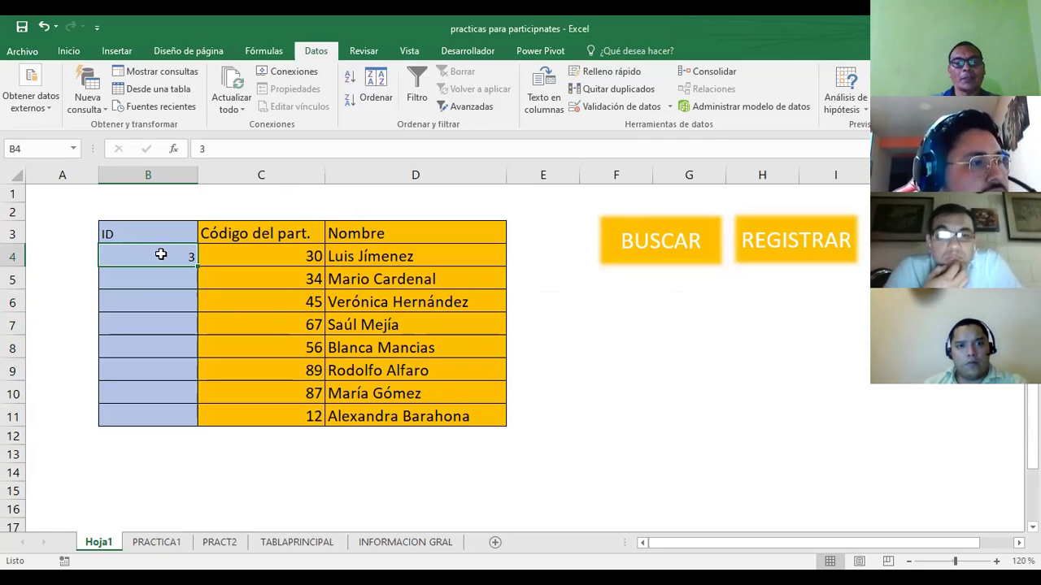
pyautogui.write('10')
pyautogui.press('Return')
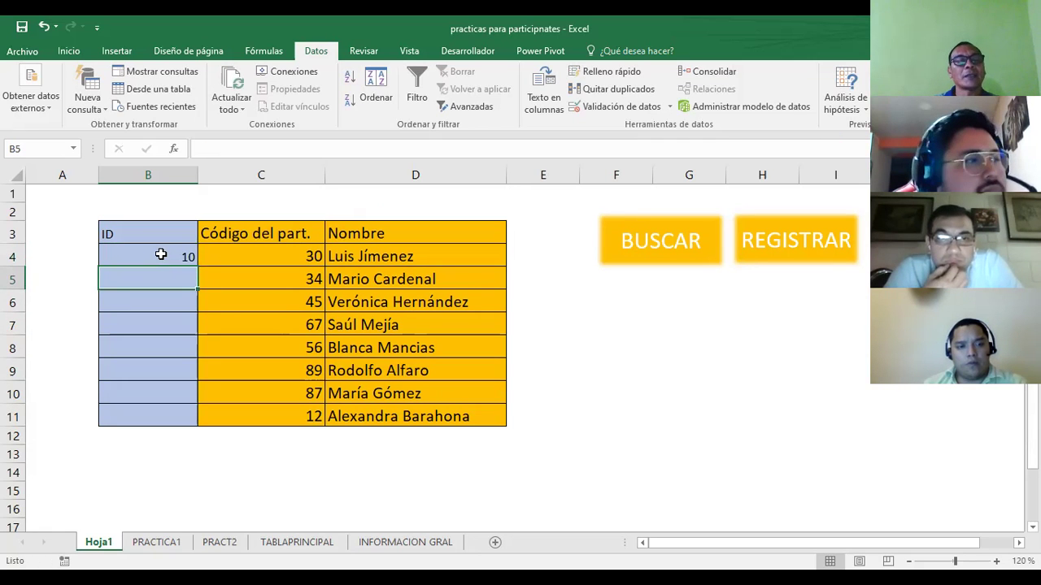
pyautogui.write('23')
pyautogui.press('Return')
pyautogui.write('10')
pyautogui.press('Return')
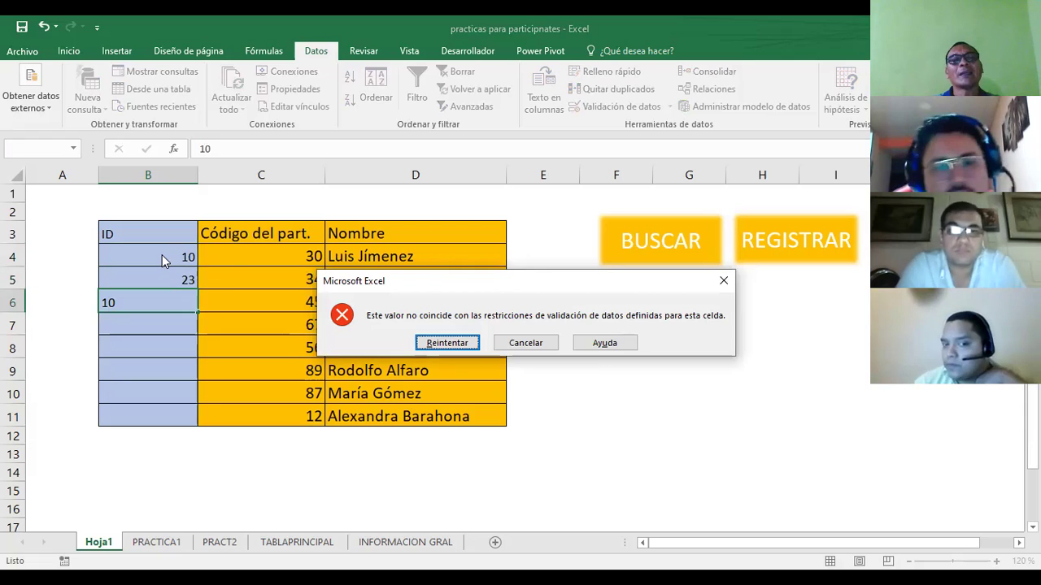
pyautogui.press('Escape')
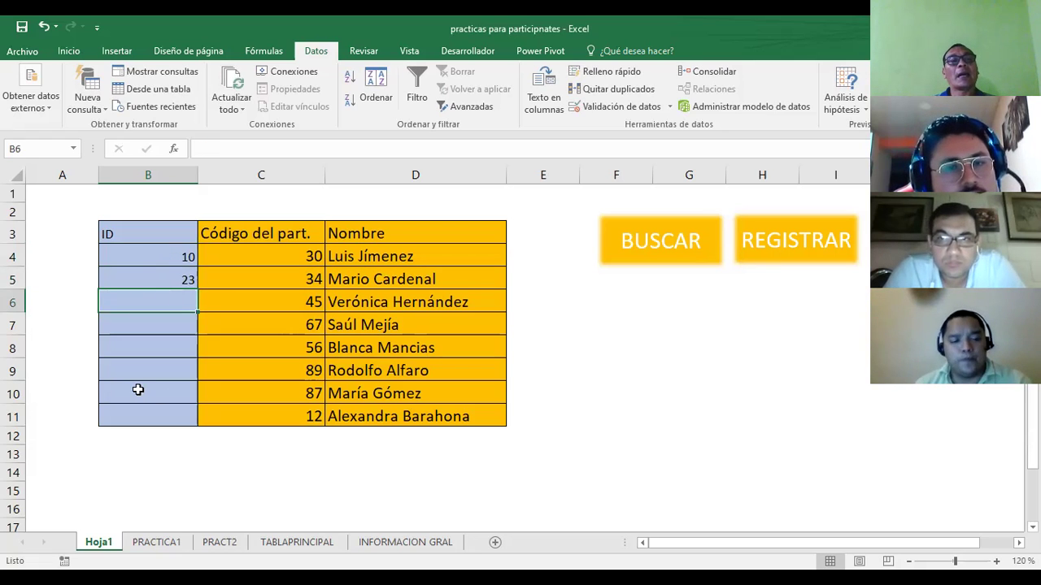
pyautogui.moveTo(160, 257)
pyautogui.mouseDown()
pyautogui.moveTo(167, 312)
pyautogui.moveTo(151, 411)
pyautogui.mouseUp()
pyautogui.press('Delete')
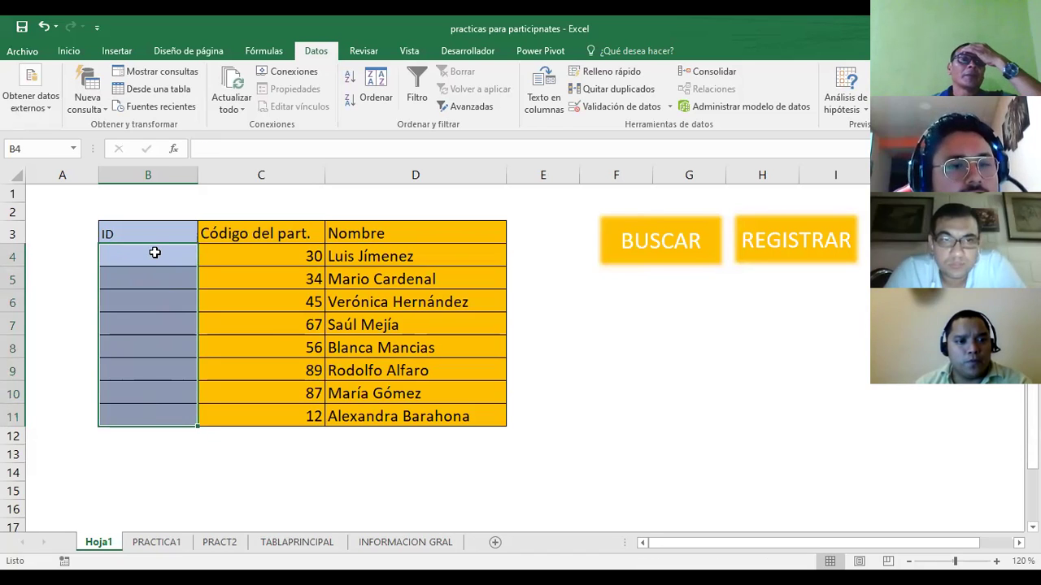
# Reopen B4's data validation, erase the old formula and begin typing =CONTAR.SI(
pyautogui.click(153, 255)
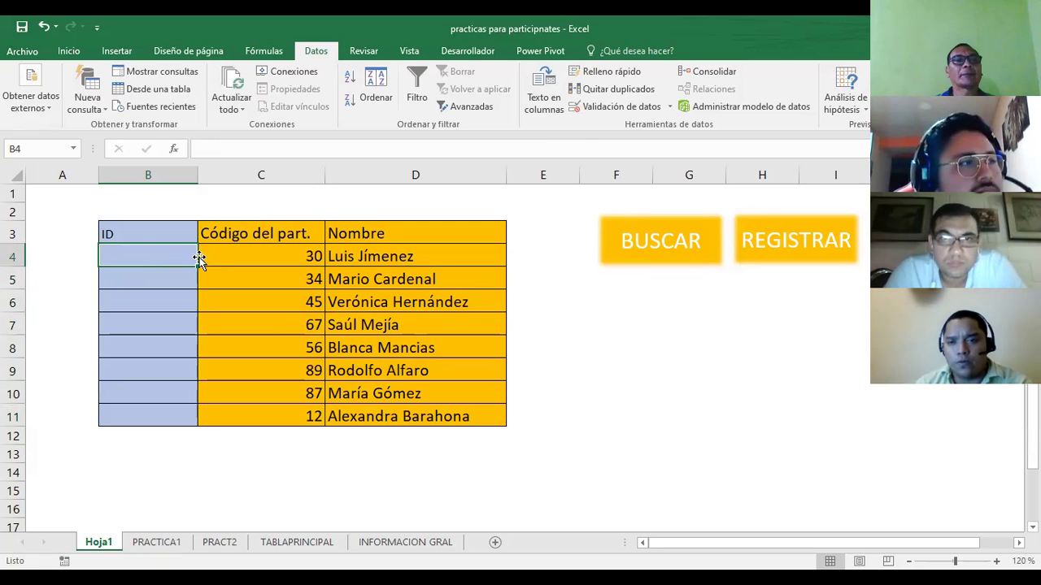
pyautogui.click(669, 107)
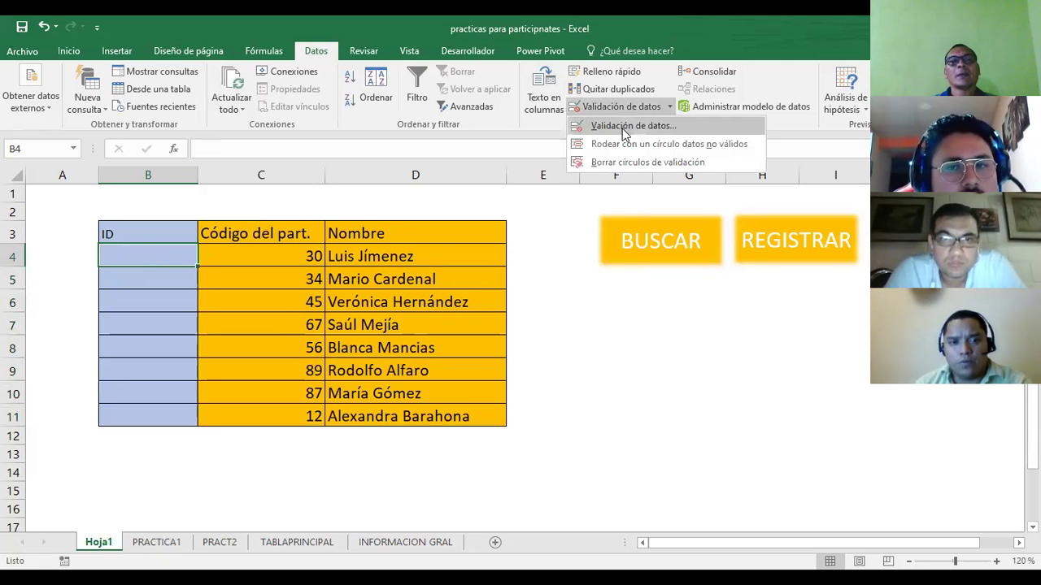
pyautogui.click(624, 126)
pyautogui.press('Delete')
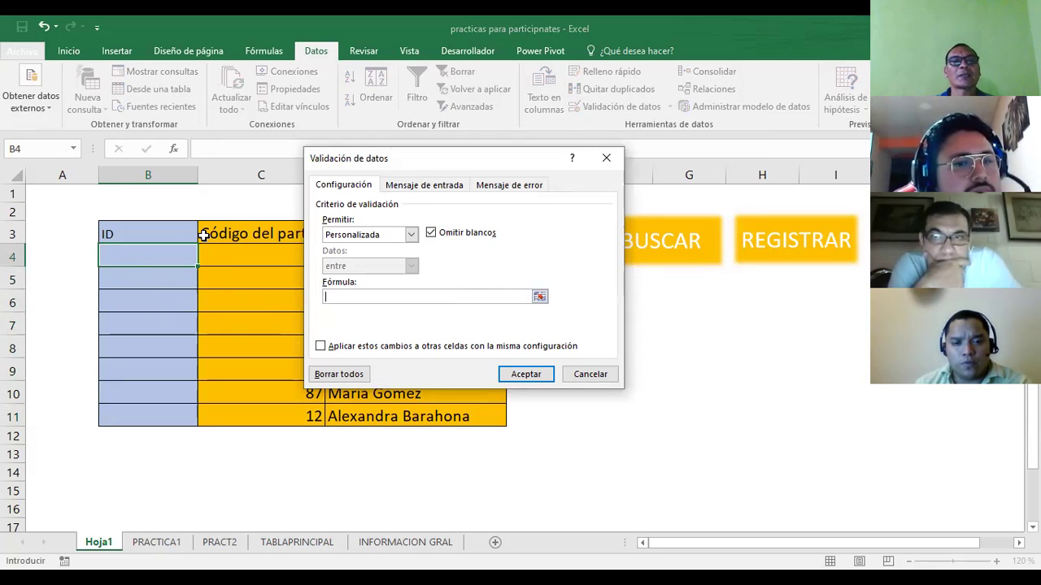
pyautogui.write('=')
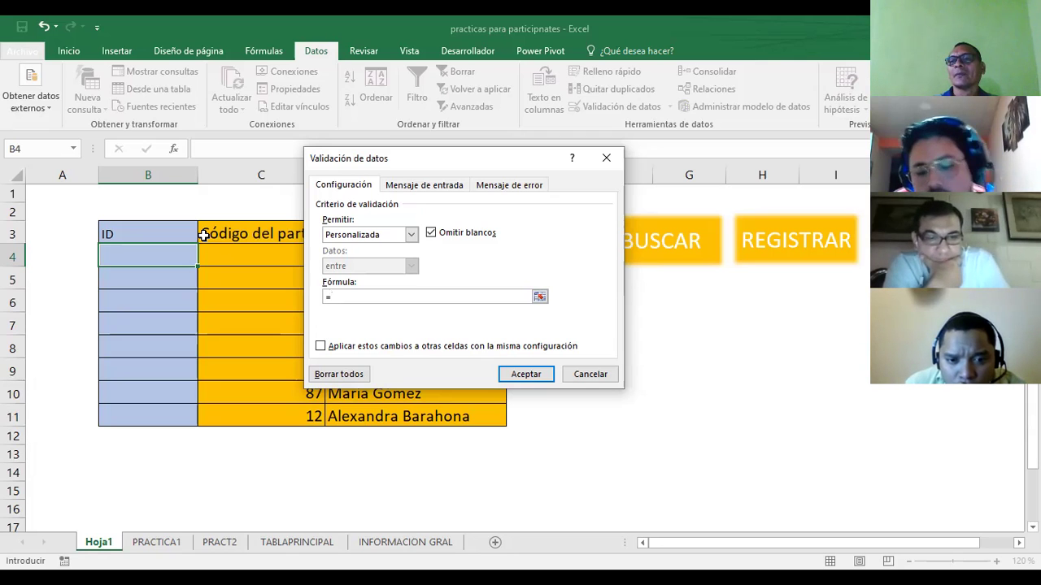
pyautogui.write('CONTAR.SI')
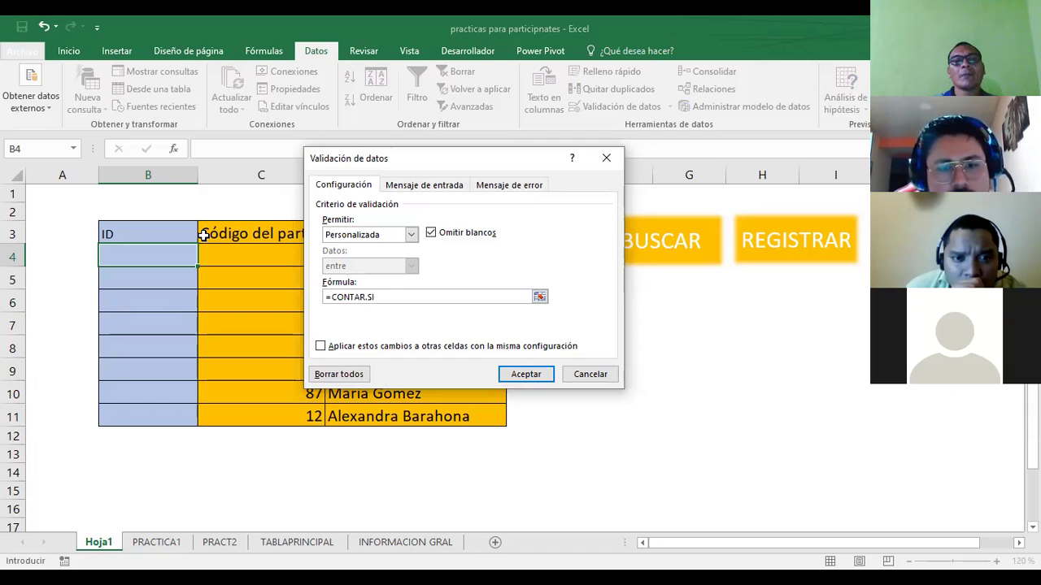
pyautogui.write('(')
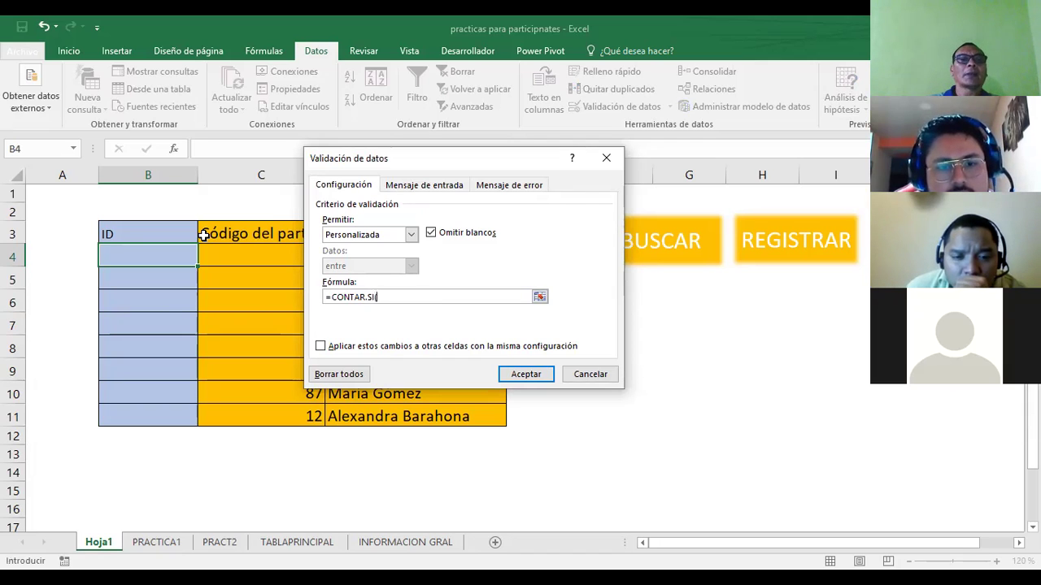
# Finish the formula as =CONTAR.SI($B$4:$B$11;B4)=1, apply it to all matching cells, and confirm
pyautogui.click(132, 253)
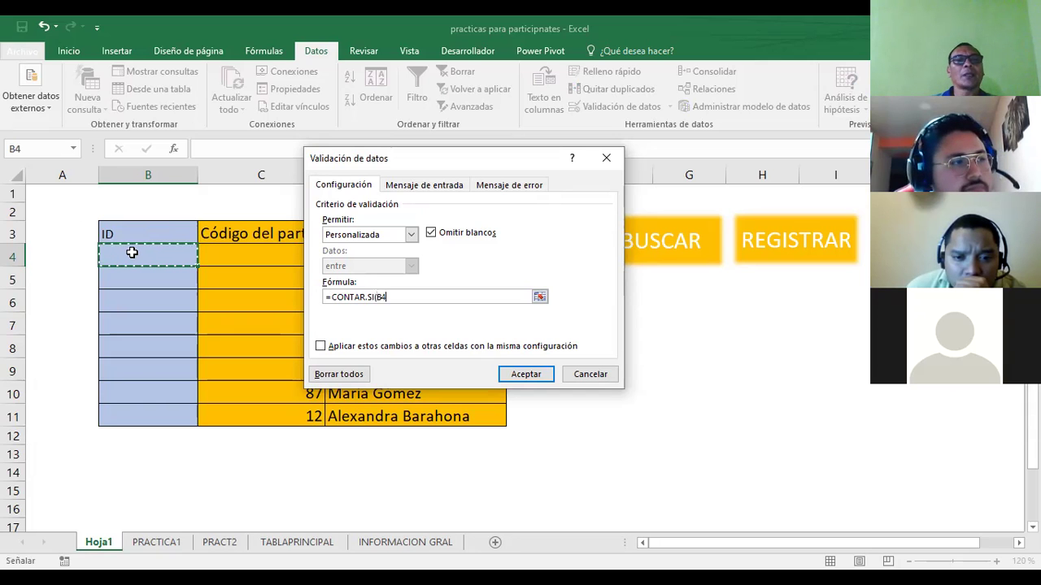
pyautogui.keyDown('shift'); pyautogui.click(131, 416); pyautogui.keyUp('shift')
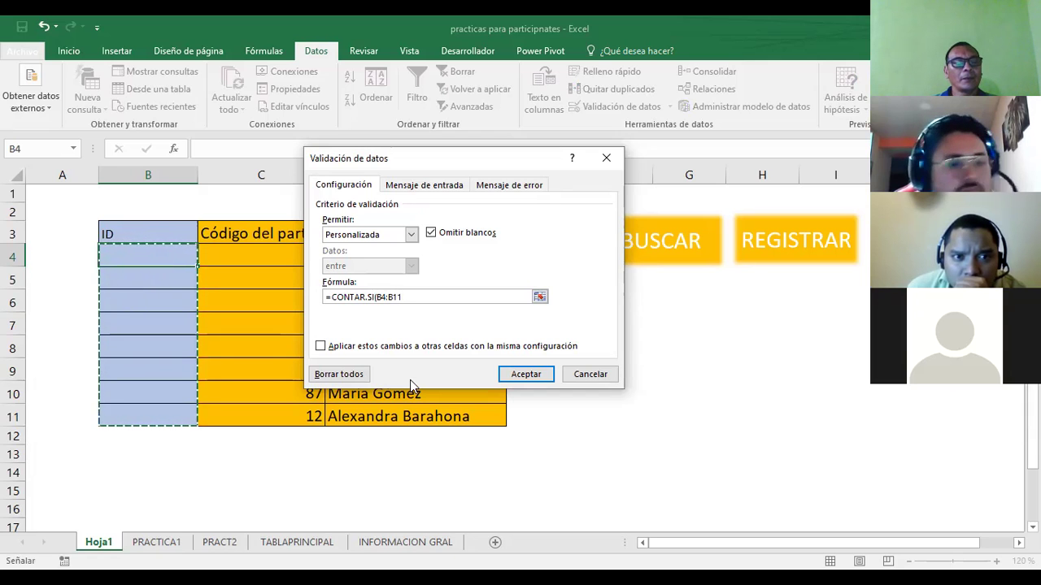
pyautogui.press('F4')
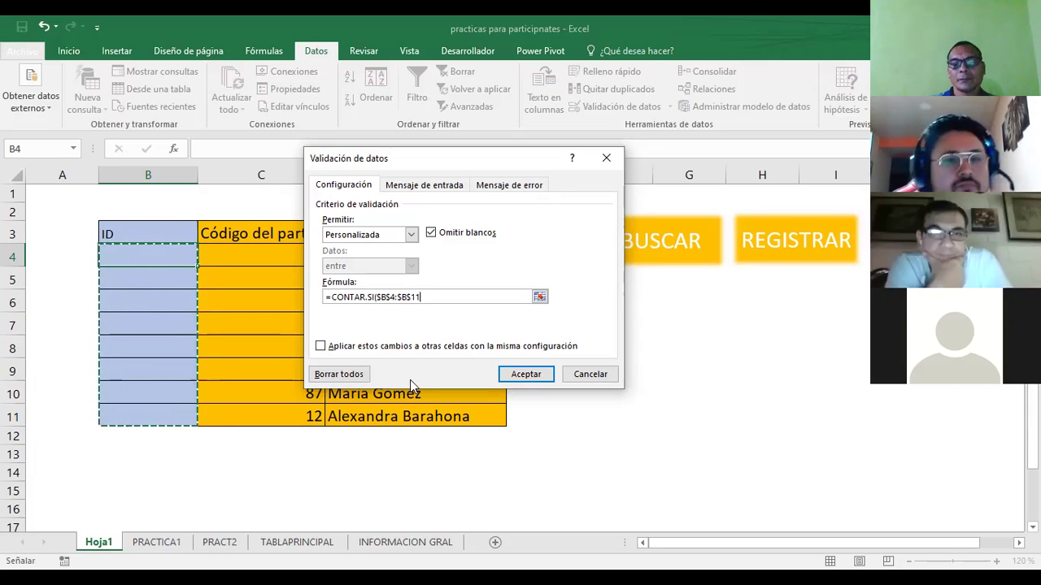
pyautogui.write(';')
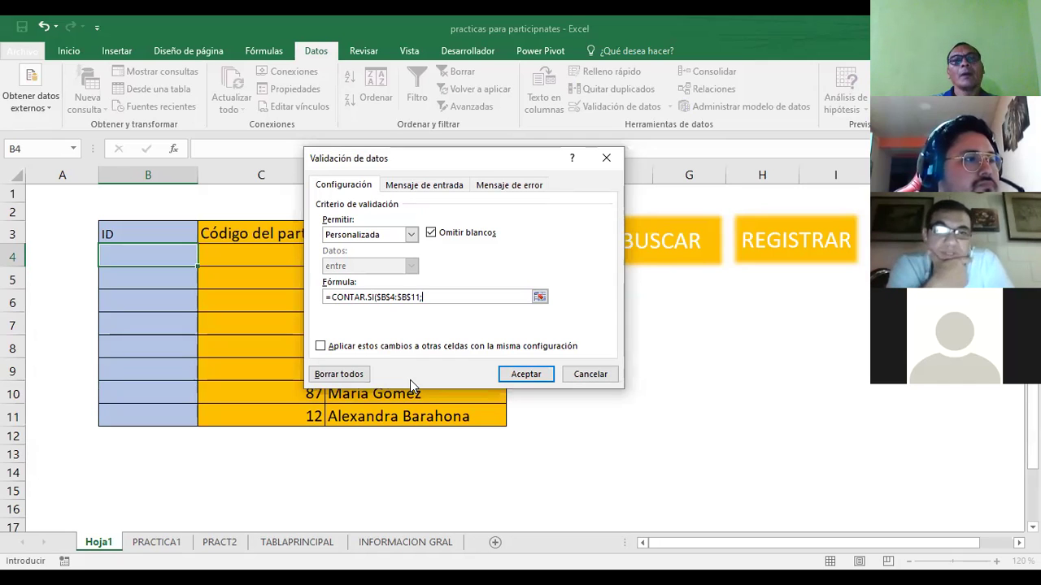
pyautogui.write('B4')
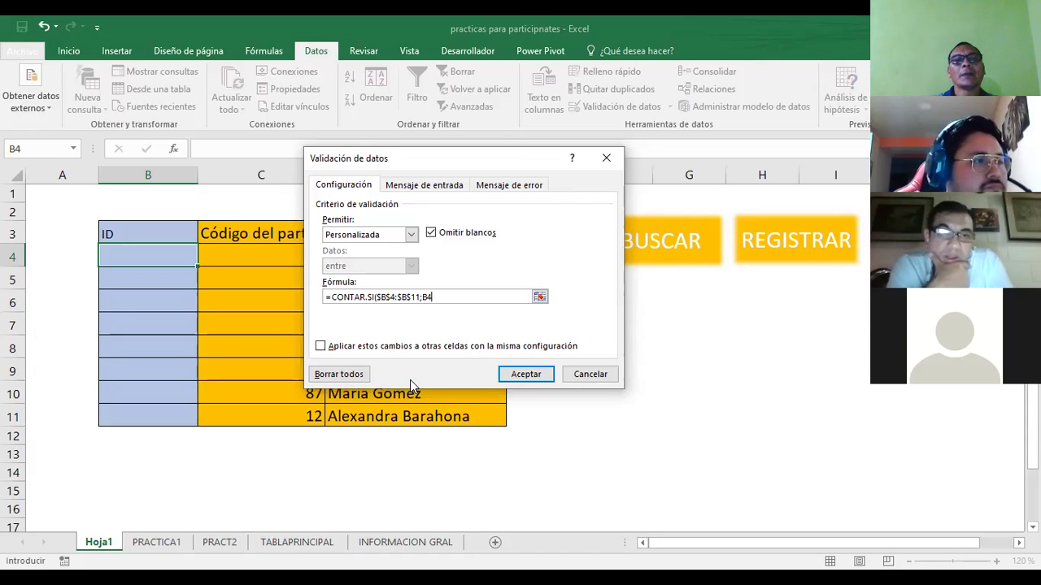
pyautogui.write(')')
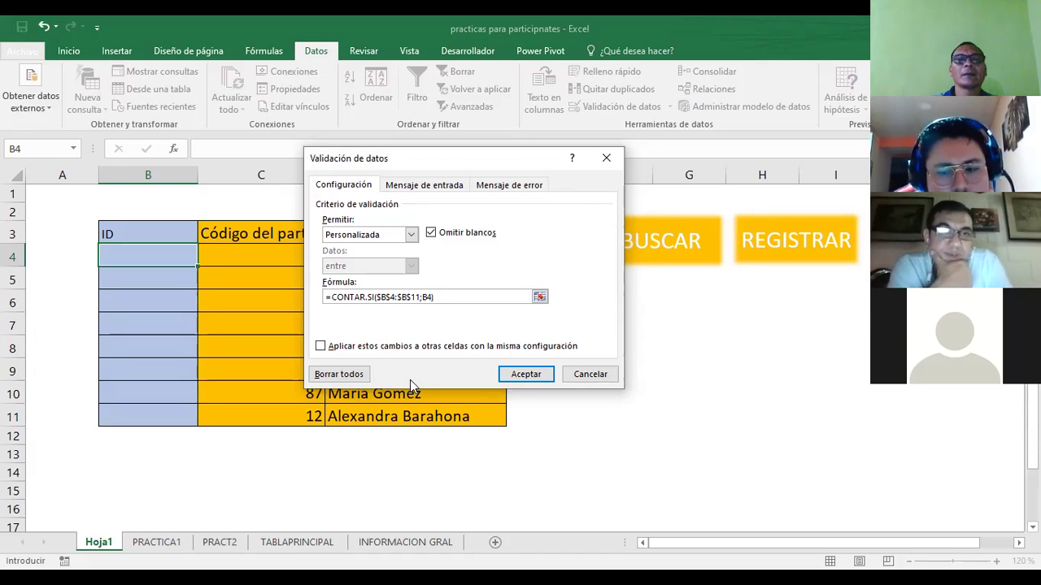
pyautogui.write('=')
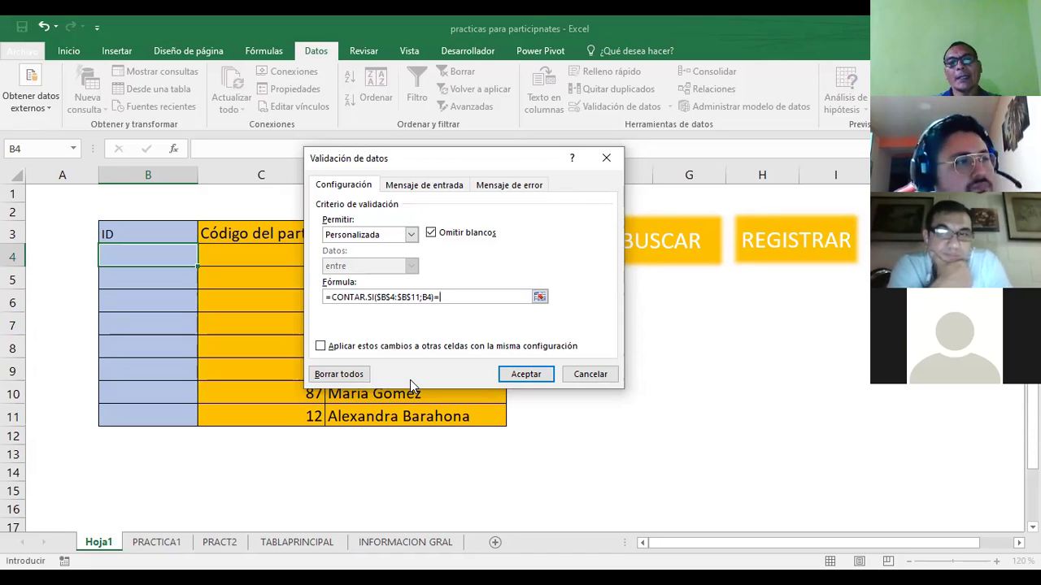
pyautogui.write('1')
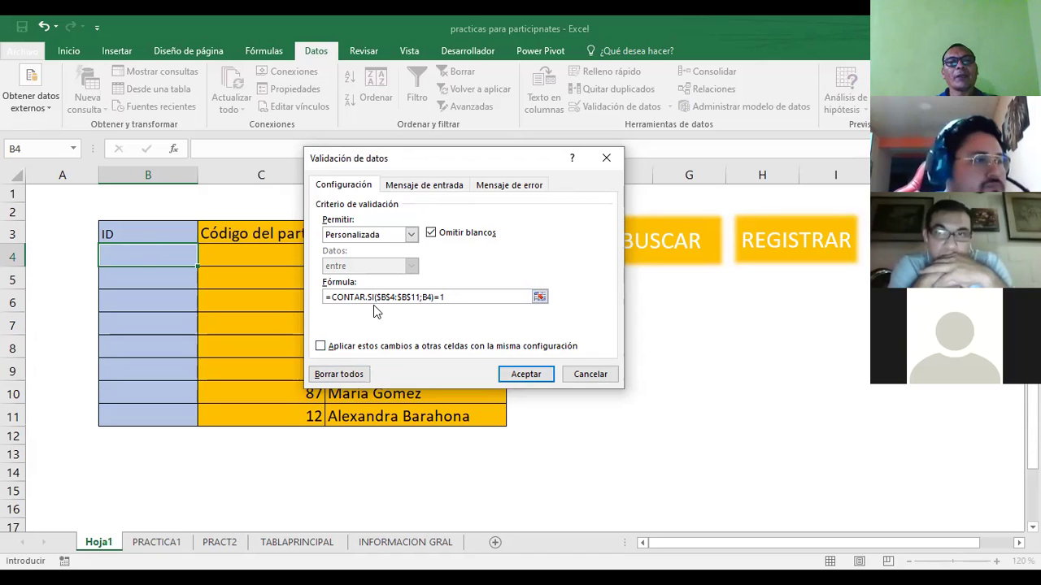
pyautogui.hotkey('alt', 'a')
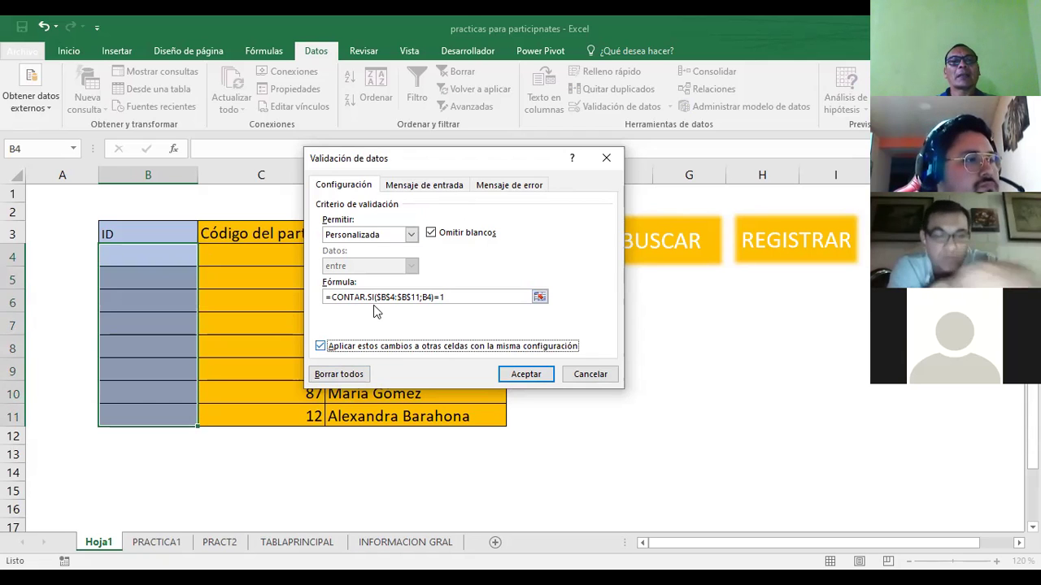
pyautogui.click(525, 379)
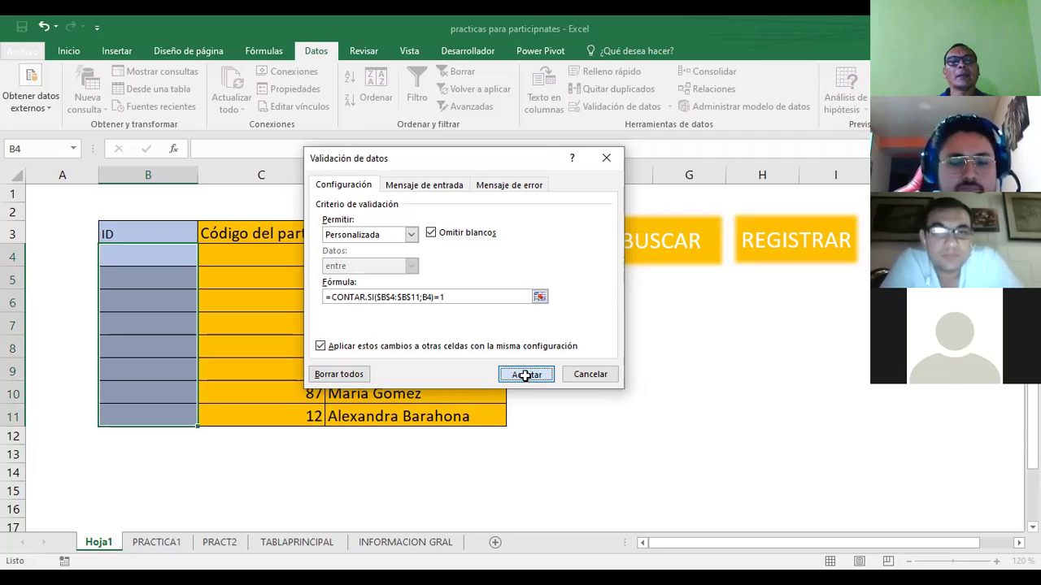
# Enter IDs 7, 89 and 56 in B4:B6, then try a repeated 7 in B7 and cancel it
pyautogui.click(415, 212)
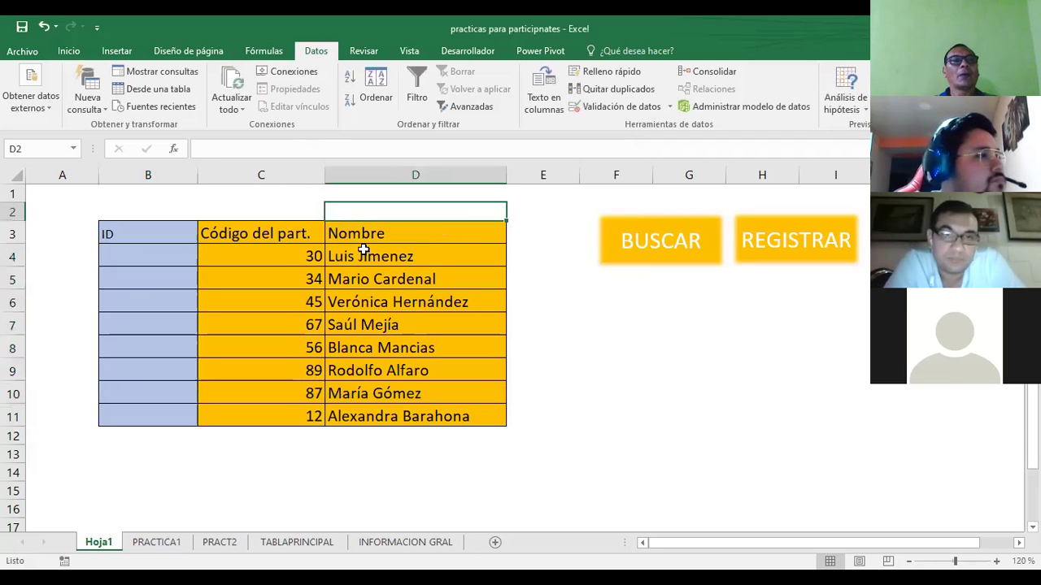
pyautogui.click(173, 254)
pyautogui.write('7')
pyautogui.press('Return')
pyautogui.write('89')
pyautogui.press('Return')
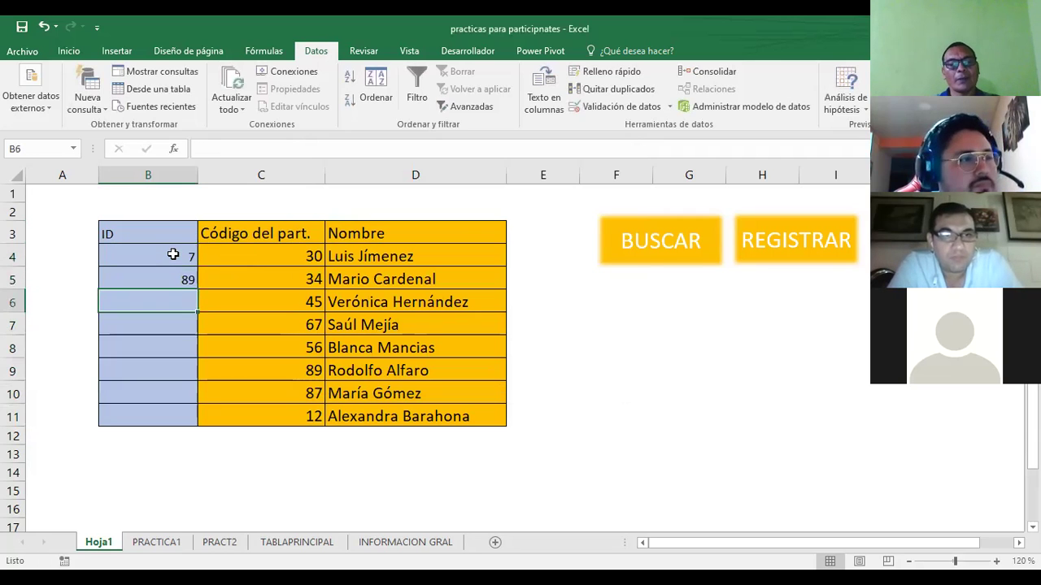
pyautogui.write('56')
pyautogui.press('Return')
pyautogui.write('7')
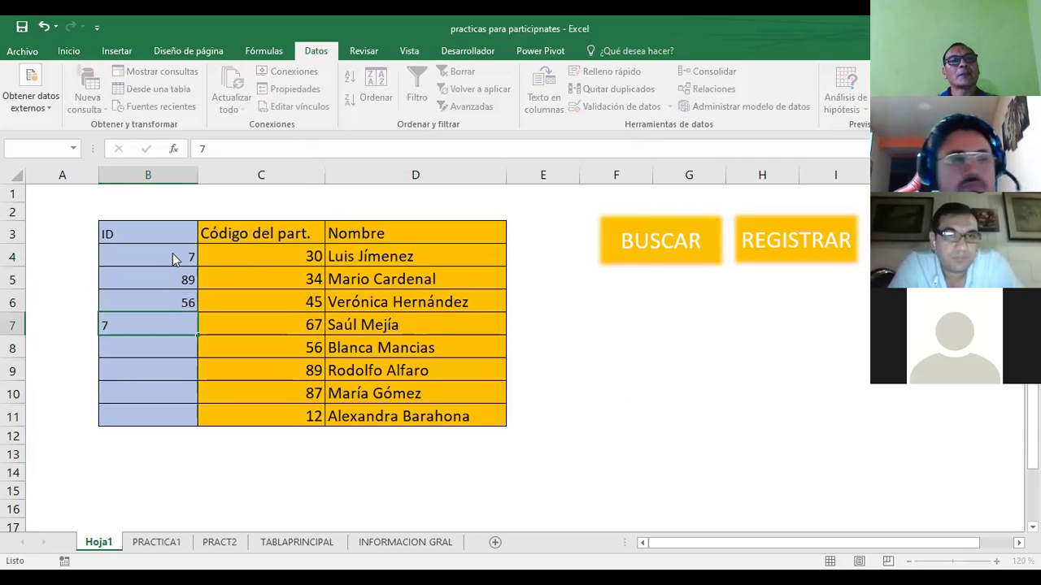
pyautogui.press('Return')
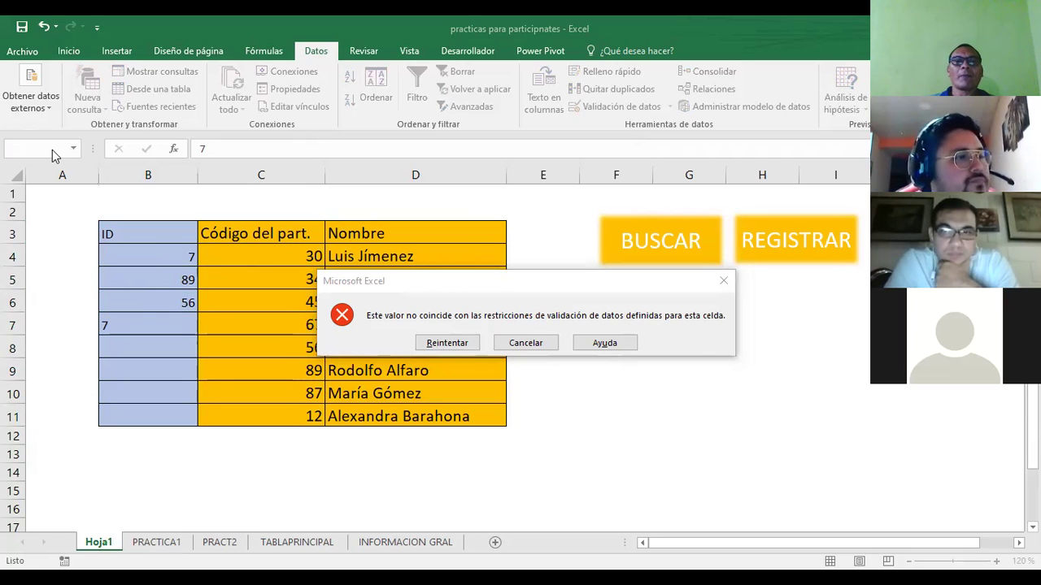
pyautogui.click(522, 342)
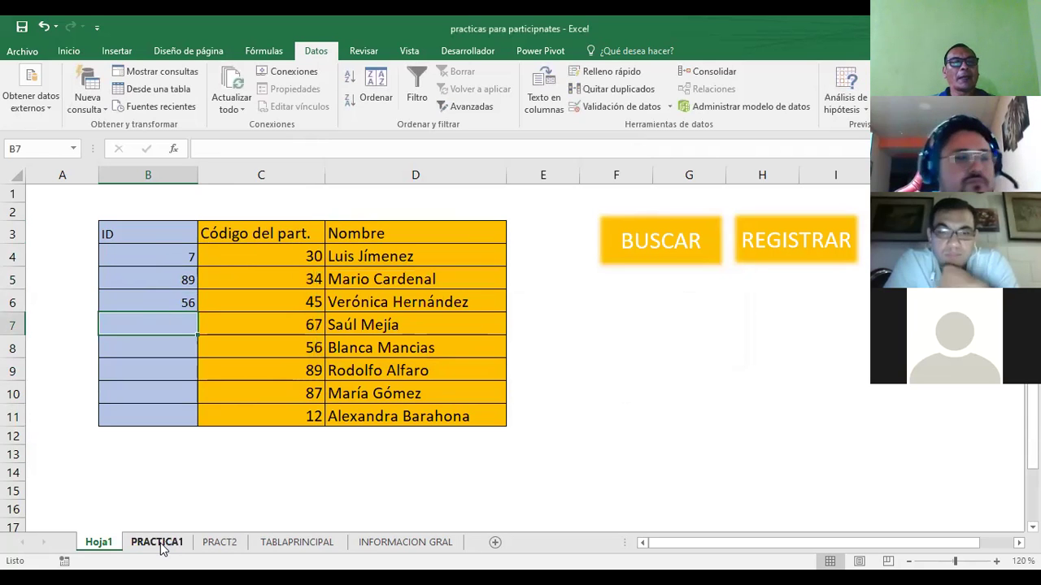
pyautogui.click(171, 543)
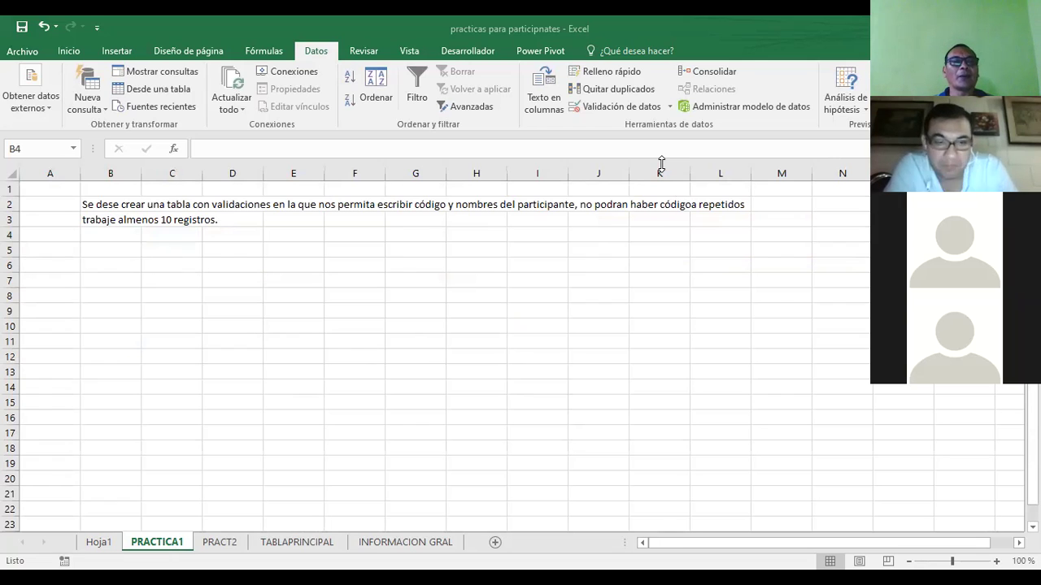
pyautogui.click(118, 251)
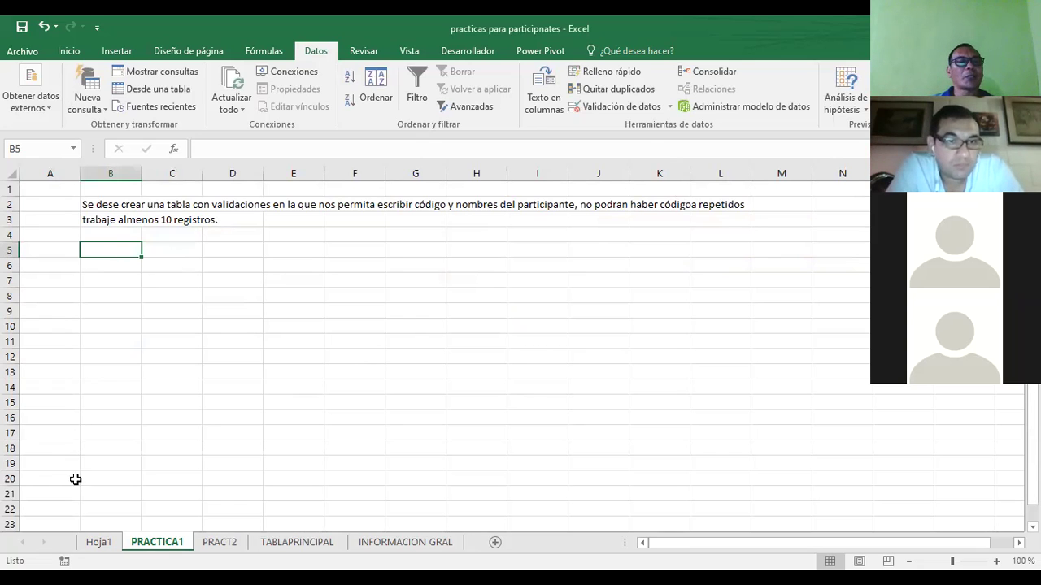
pyautogui.click(100, 543)
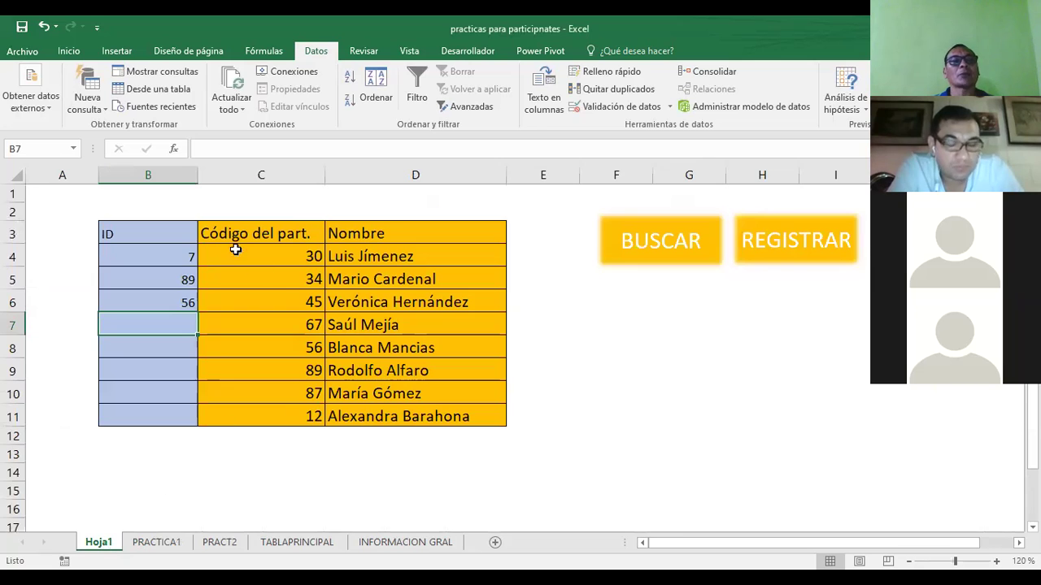
# Delete the test IDs 7, 89 and 56 from B4:B11 and reselect B4
pyautogui.moveTo(174, 252); pyautogui.dragTo(165, 415)
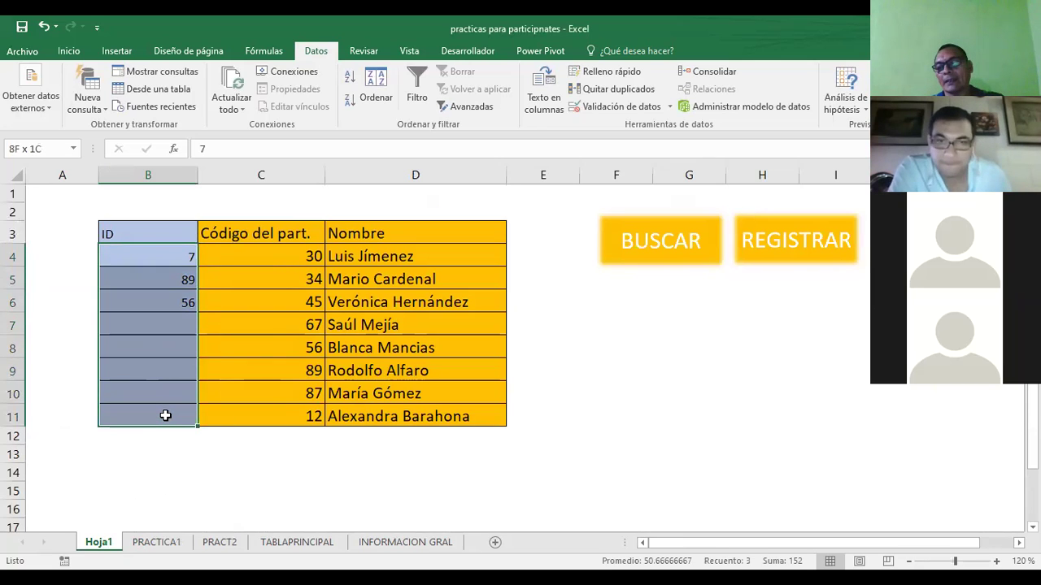
pyautogui.press('Delete')
pyautogui.click(136, 439)
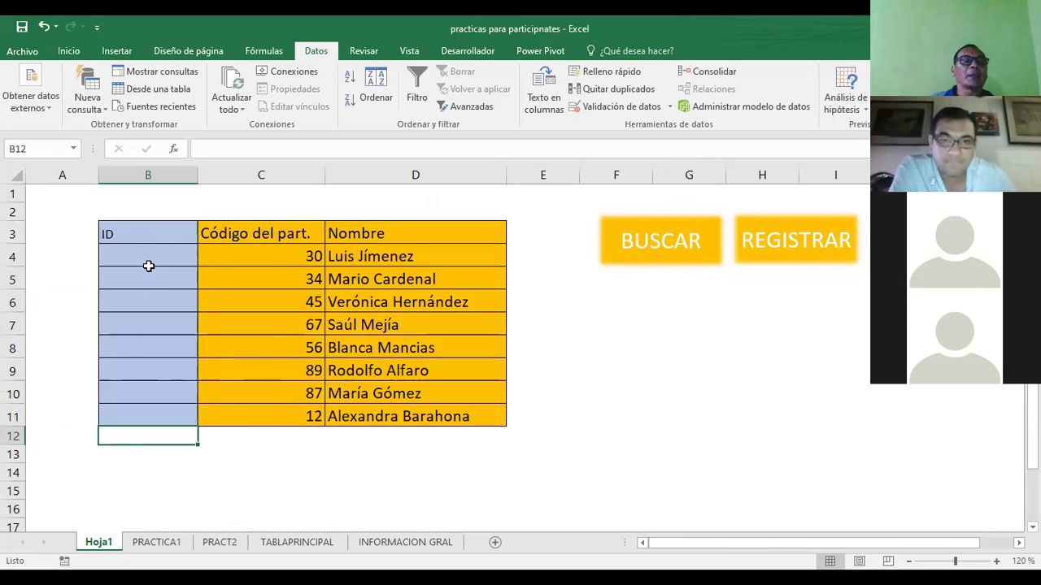
pyautogui.click(156, 255)
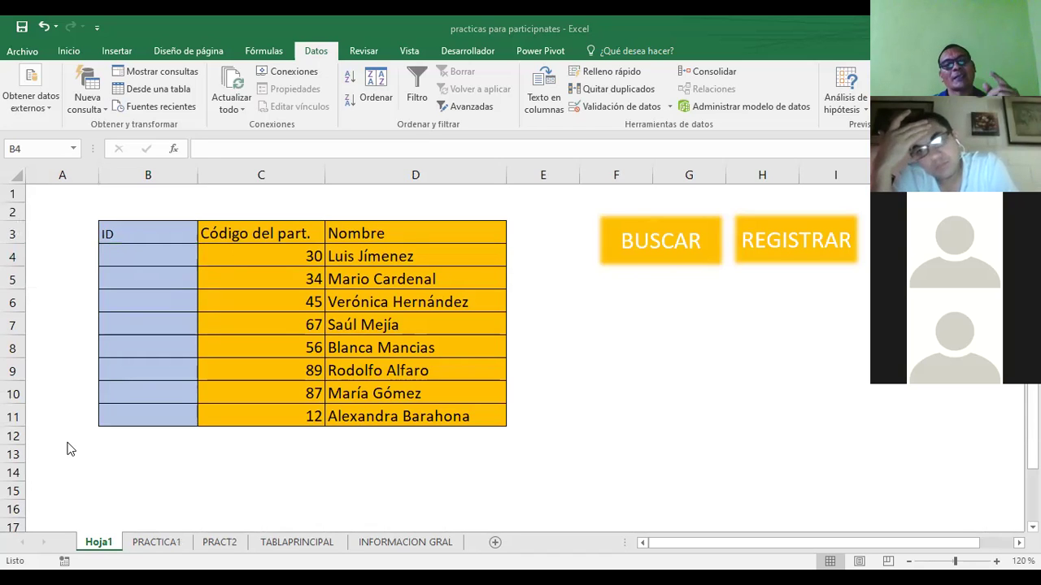
pyautogui.click(127, 258)
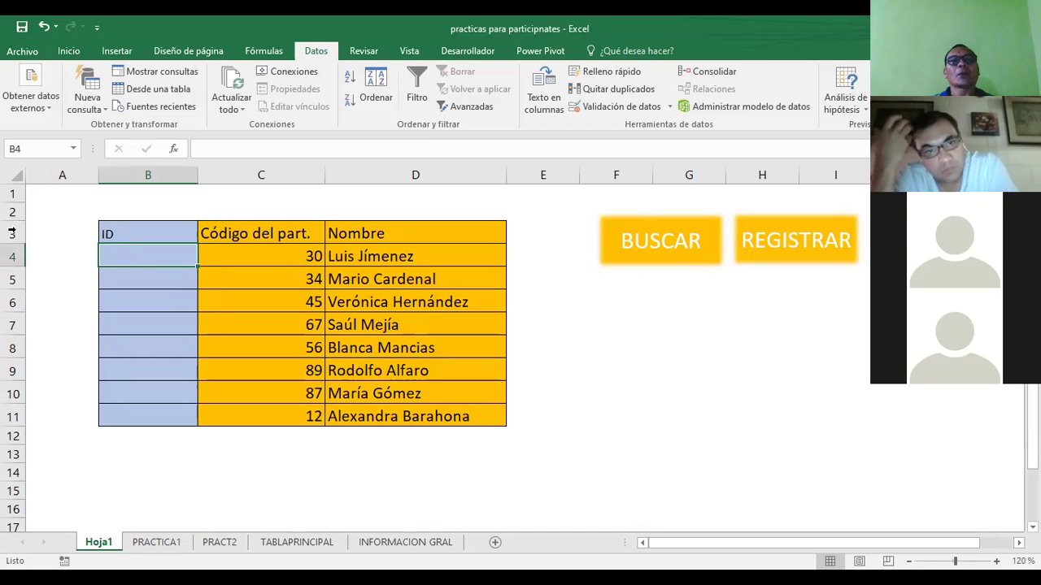
# Reopen B4's validation settings, delete the old formula, and keep the Personalizada criterion
pyautogui.click(597, 108)
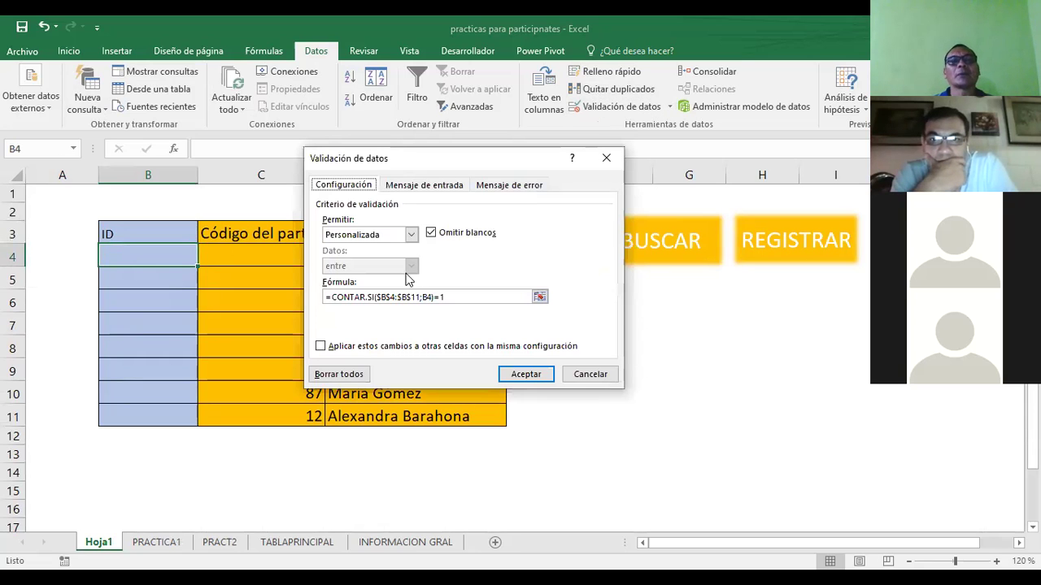
pyautogui.moveTo(469, 294); pyautogui.dragTo(309, 295)
pyautogui.press('Delete')
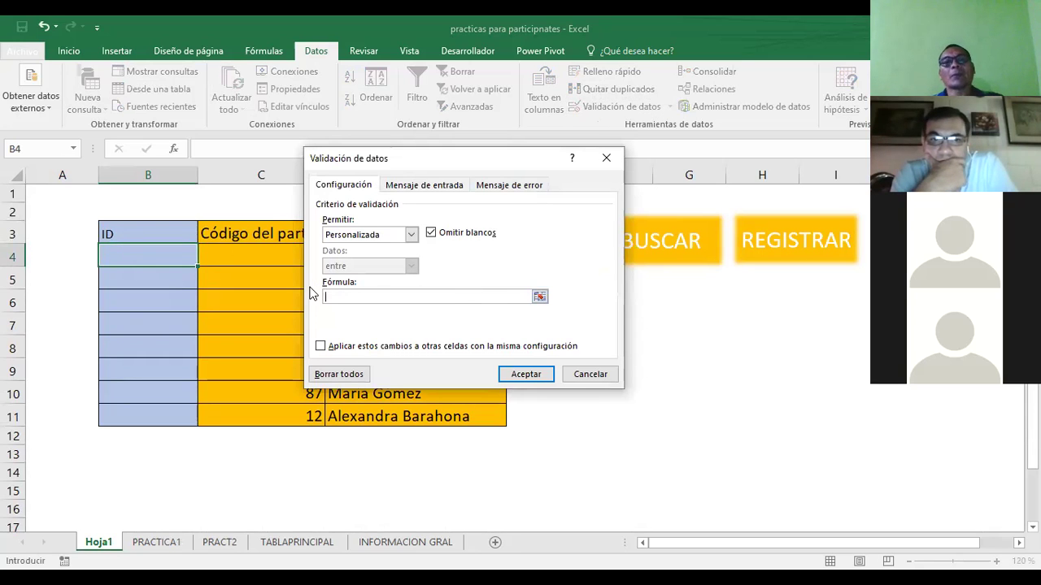
pyautogui.click(412, 234)
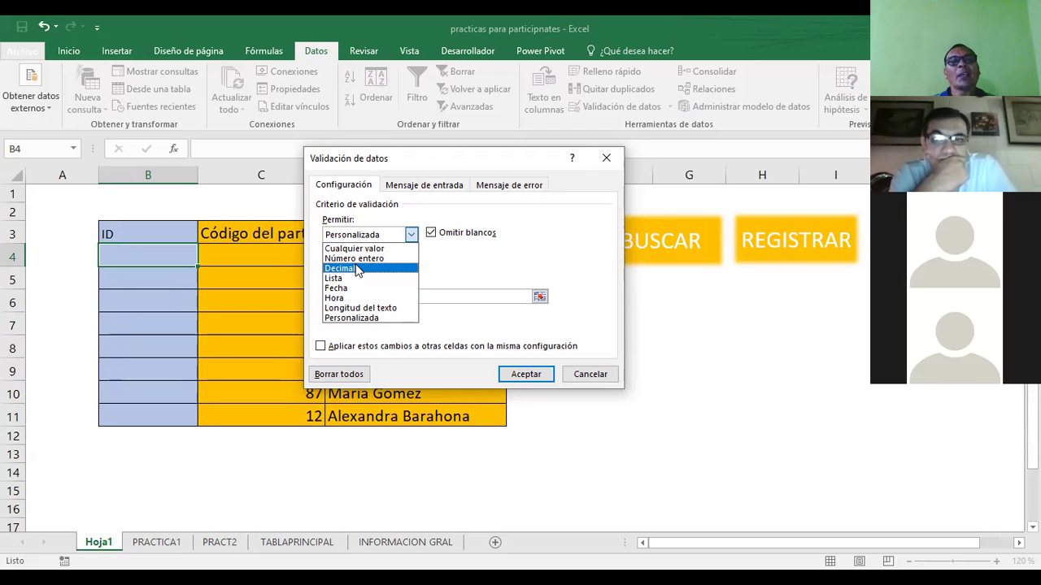
pyautogui.click(348, 318)
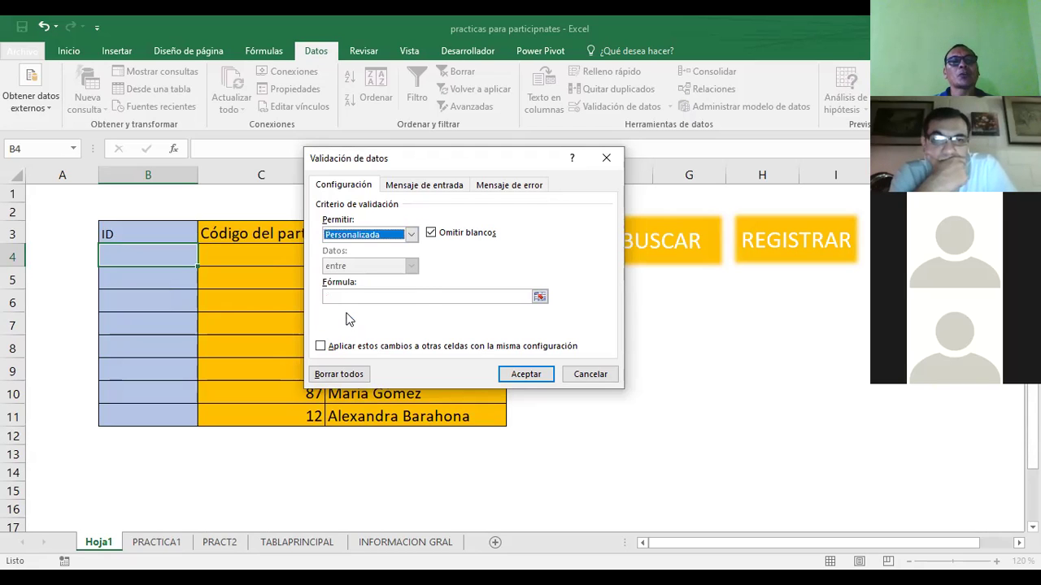
pyautogui.click(333, 298)
# Enter =CONTAR.SI( with the range B4:B11 in the Fórmula box, removing the stray ')'
pyautogui.click(334, 298)
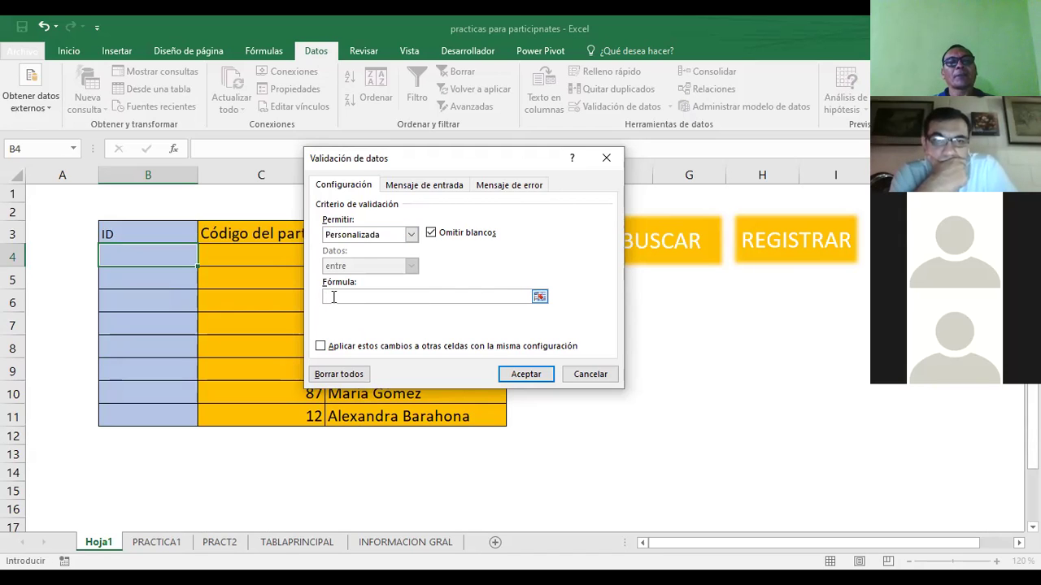
pyautogui.write('=')
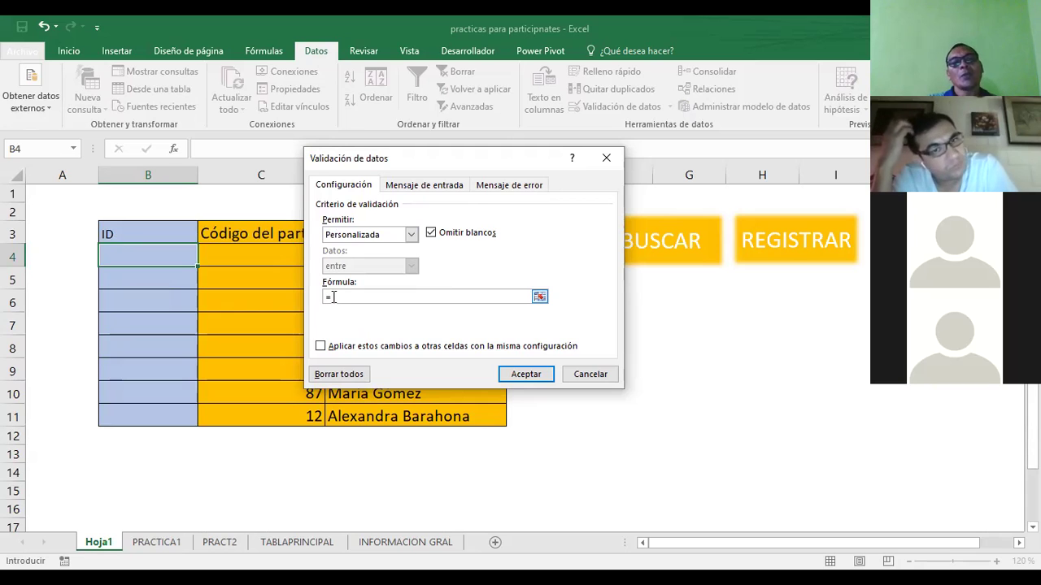
pyautogui.write('CONTAR.SI(')
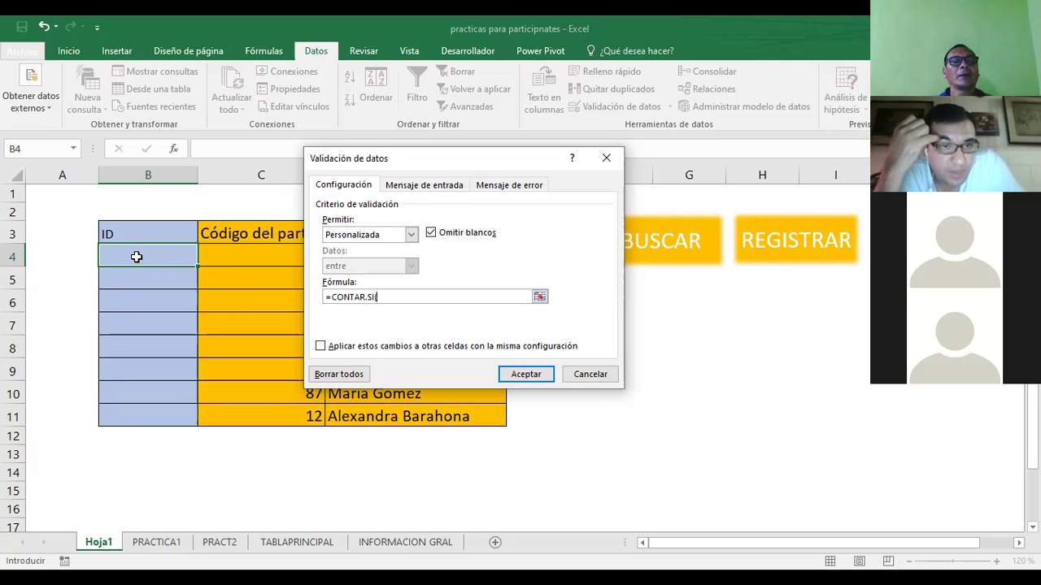
pyautogui.click(137, 257)
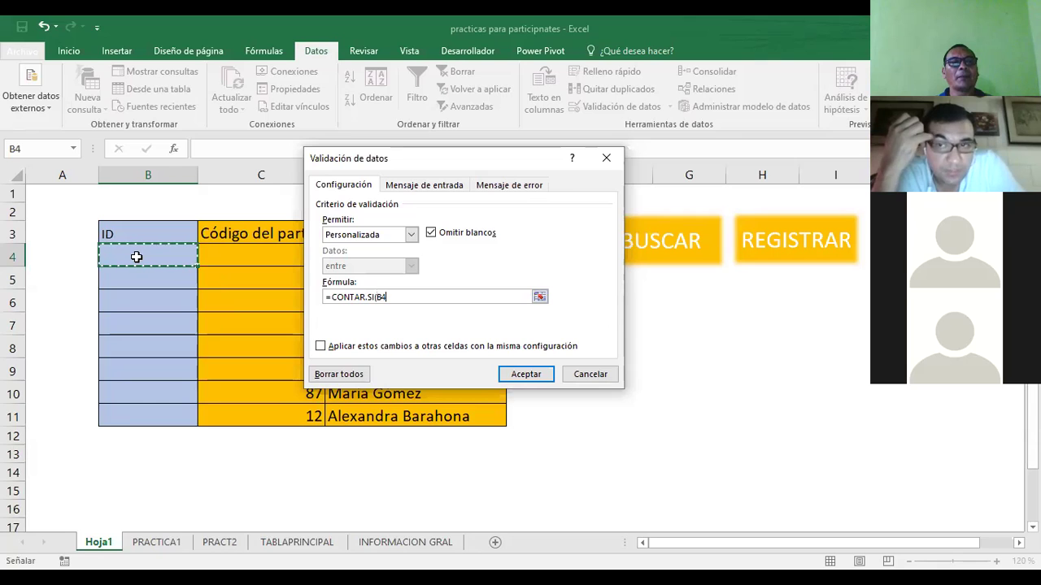
pyautogui.keyDown('shift'); pyautogui.click(135, 424); pyautogui.keyUp('shift')
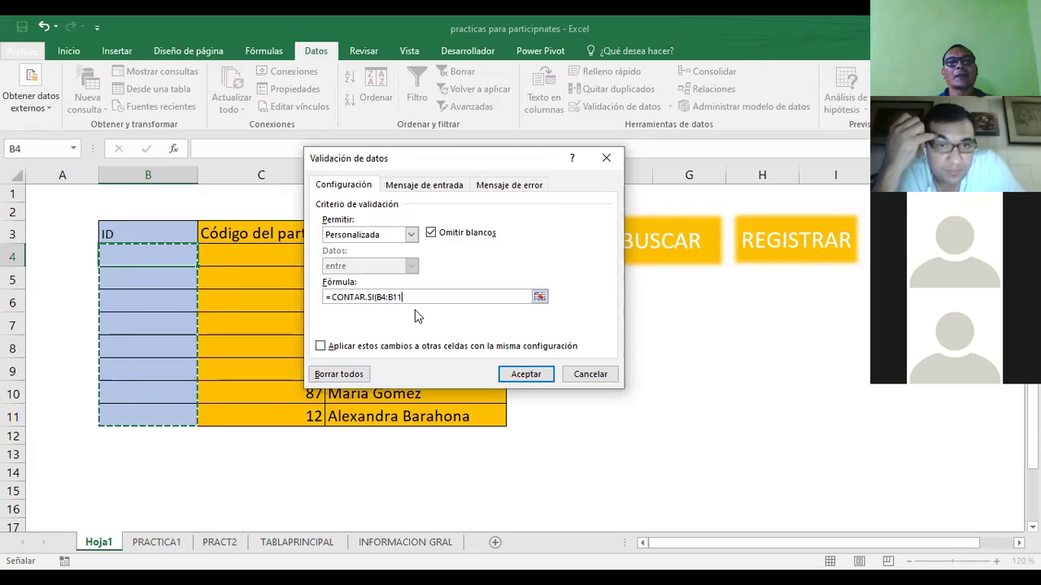
pyautogui.write(')')
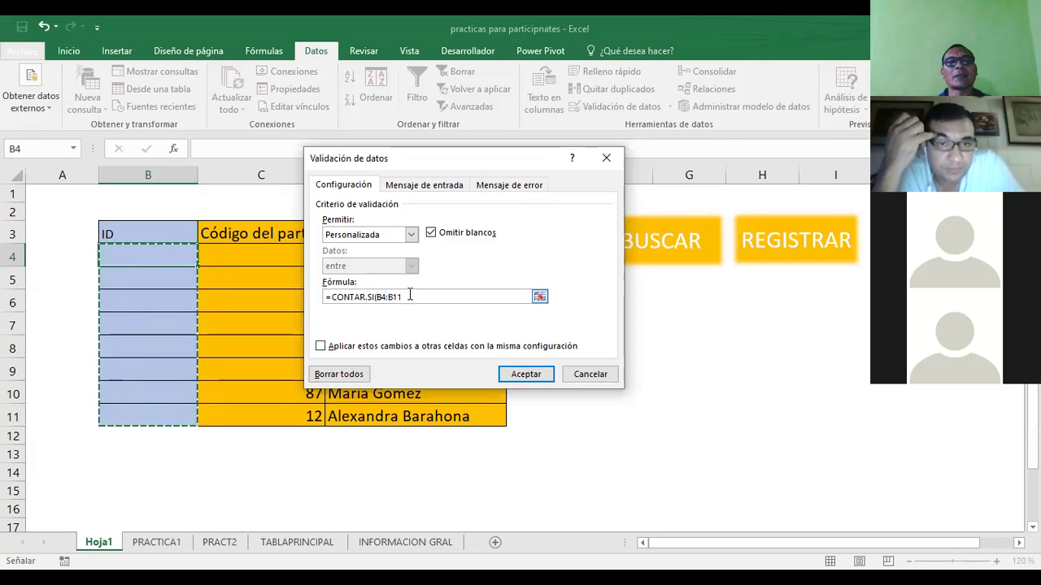
pyautogui.press('BackSpace')
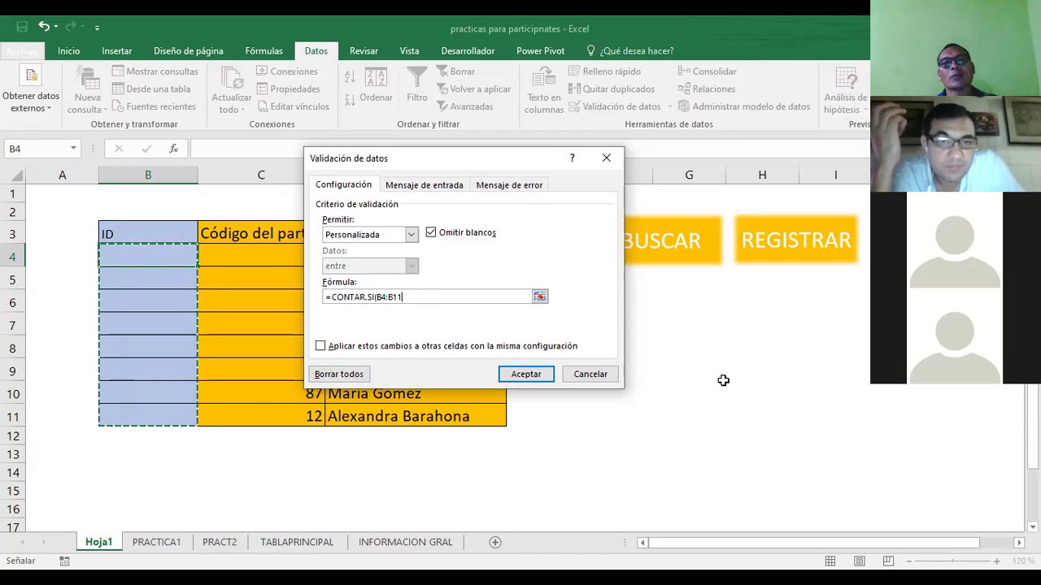
# Complete the validation formula as =CONTAR.SI($B$4:$B$11;B4)=1, applied to all cells sharing the rule
pyautogui.press('F4')
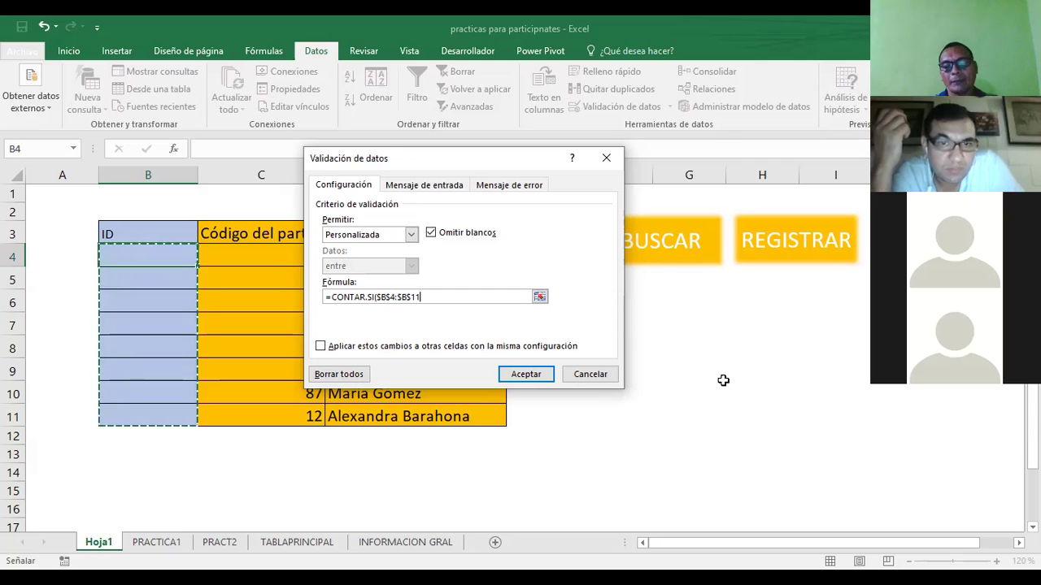
pyautogui.write(';')
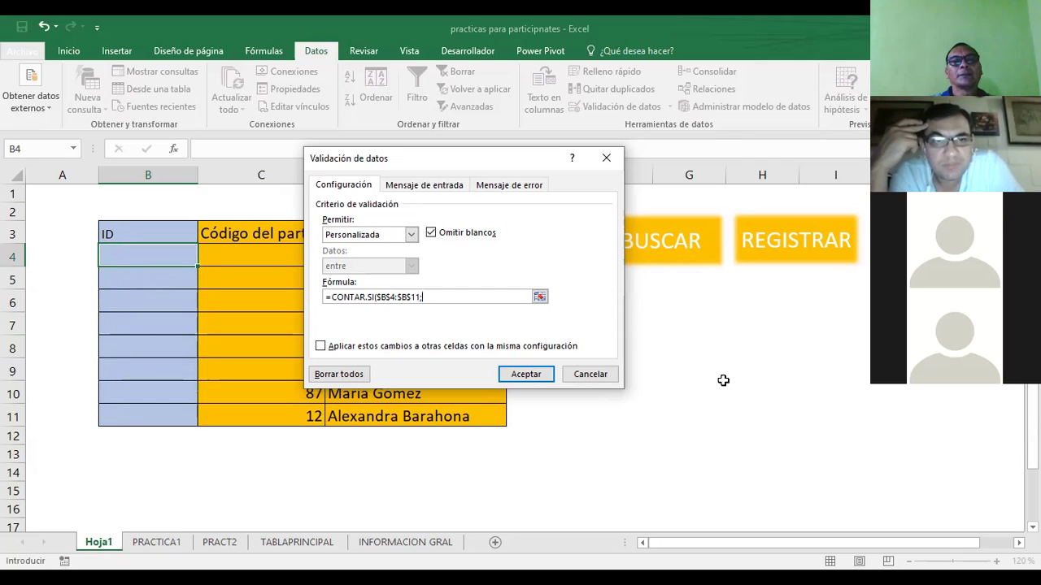
pyautogui.write('B4)=1')
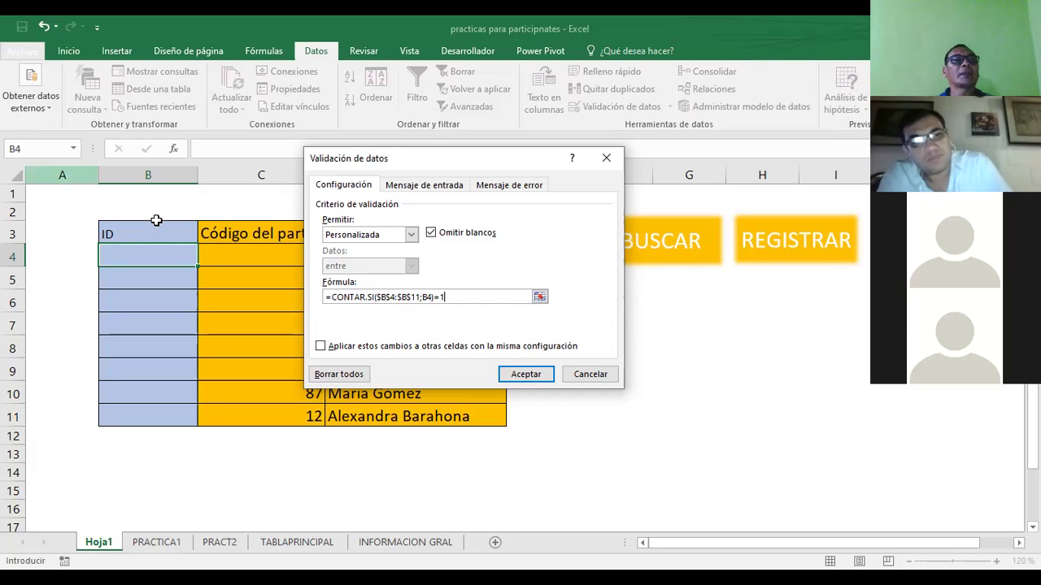
pyautogui.click(320, 346)
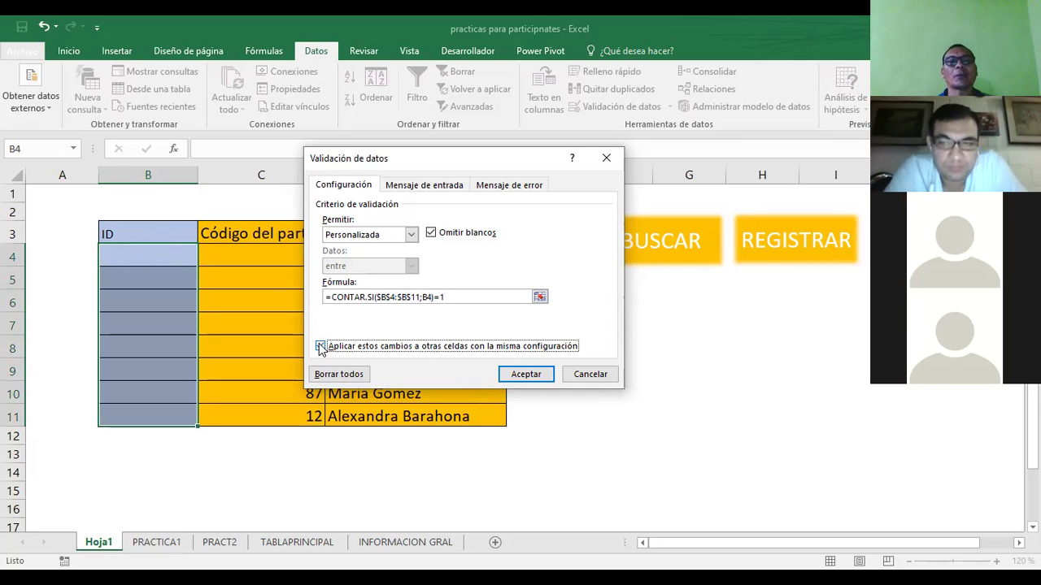
pyautogui.click(533, 377)
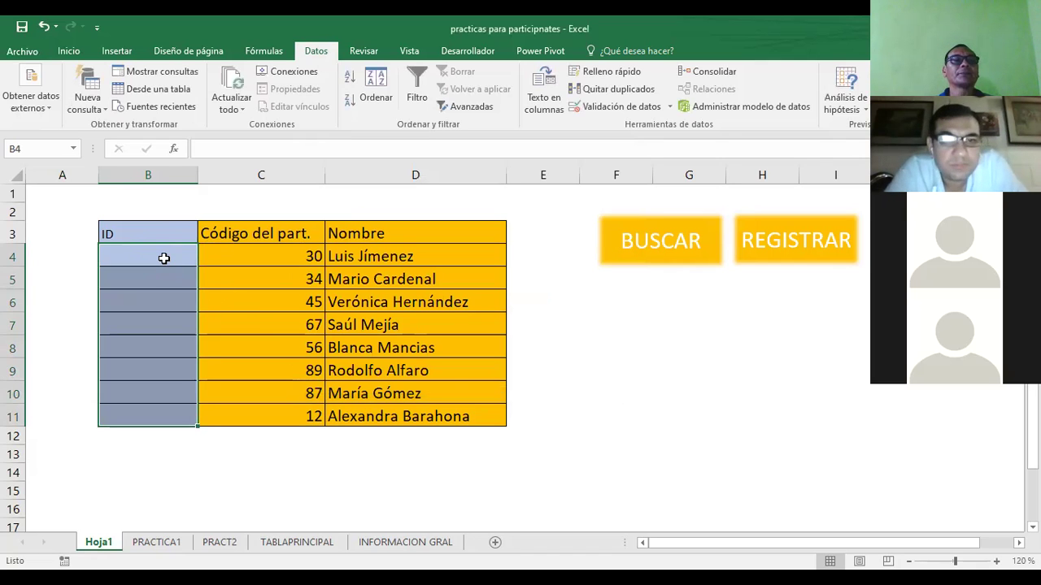
# Enter the IDs 34, 21, 56 and 89 in B4:B7
pyautogui.click(163, 257)
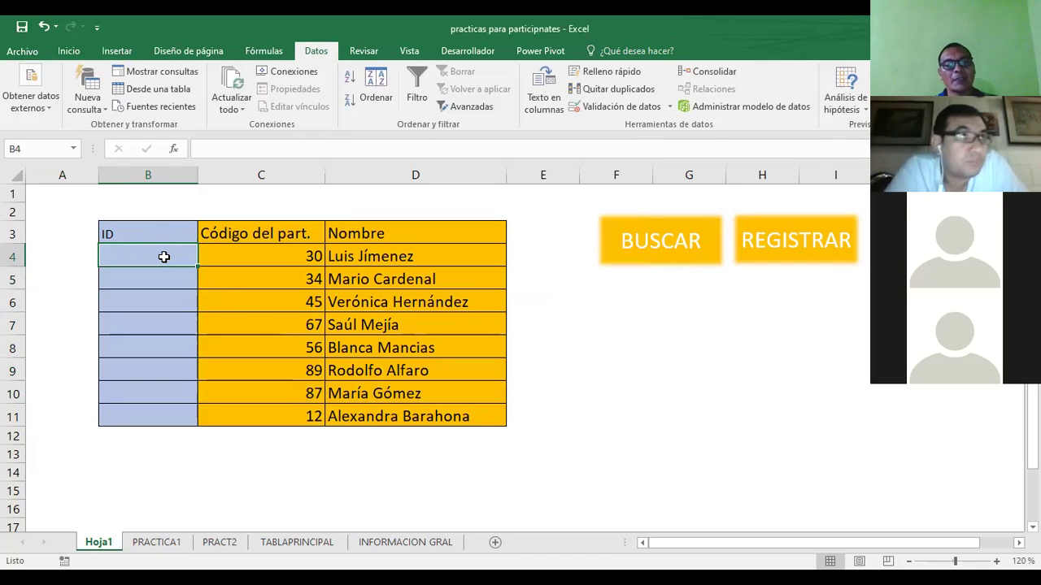
pyautogui.write('34')
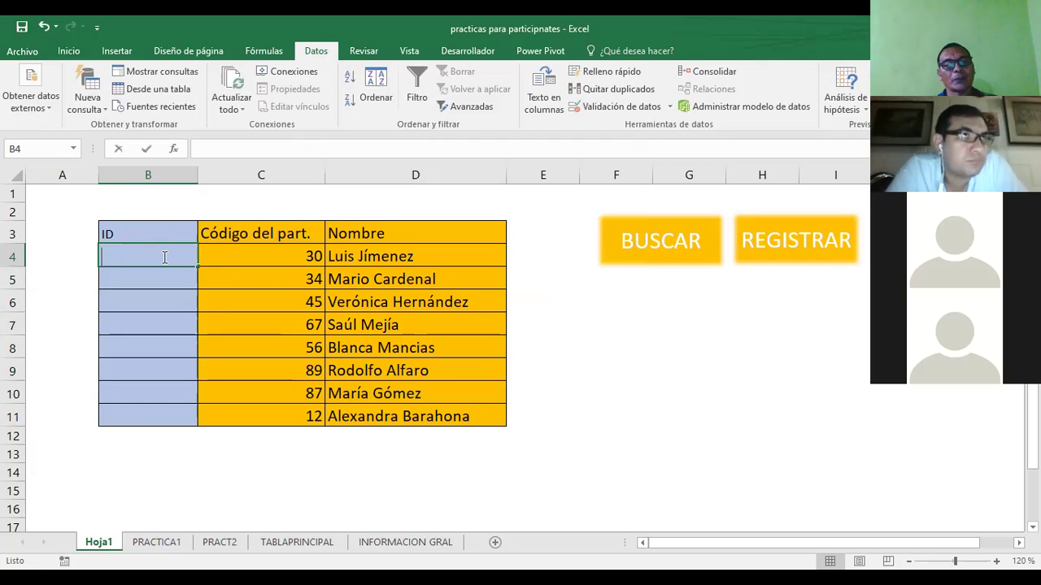
pyautogui.press('Return')
pyautogui.write('21')
pyautogui.press('Return')
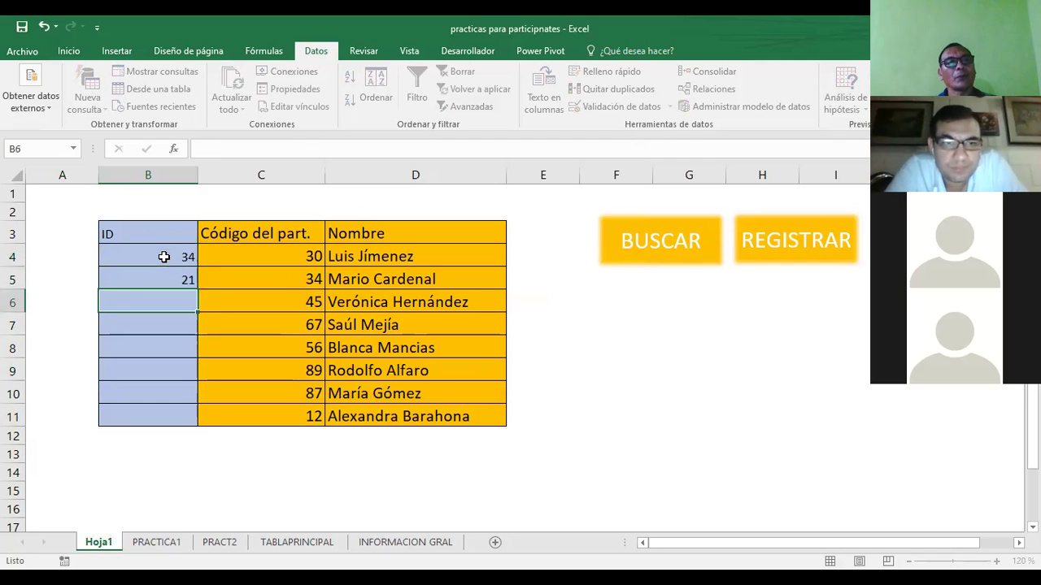
pyautogui.write('56')
pyautogui.press('Return')
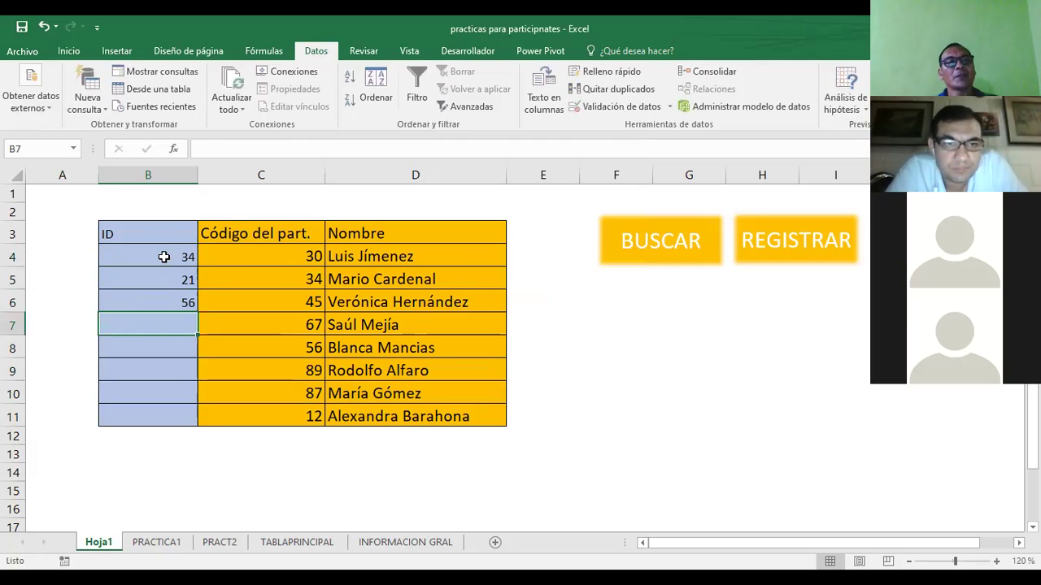
pyautogui.write('89')
pyautogui.press('Return')
# After the duplicate 34 is rejected, enter 76 and 78, then discard a rejected duplicate 21
pyautogui.write('34')
pyautogui.press('Return')
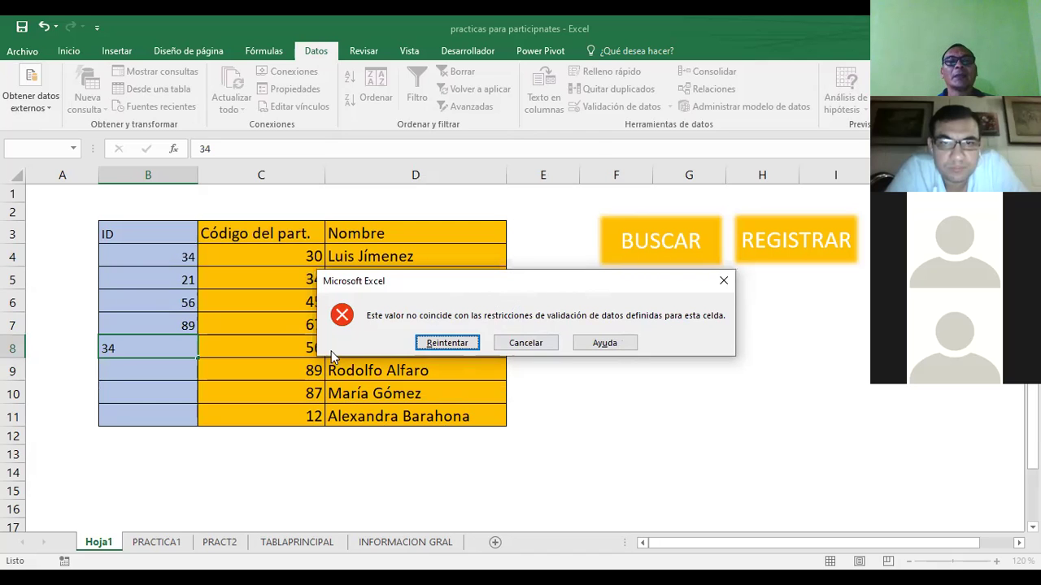
pyautogui.click(539, 344)
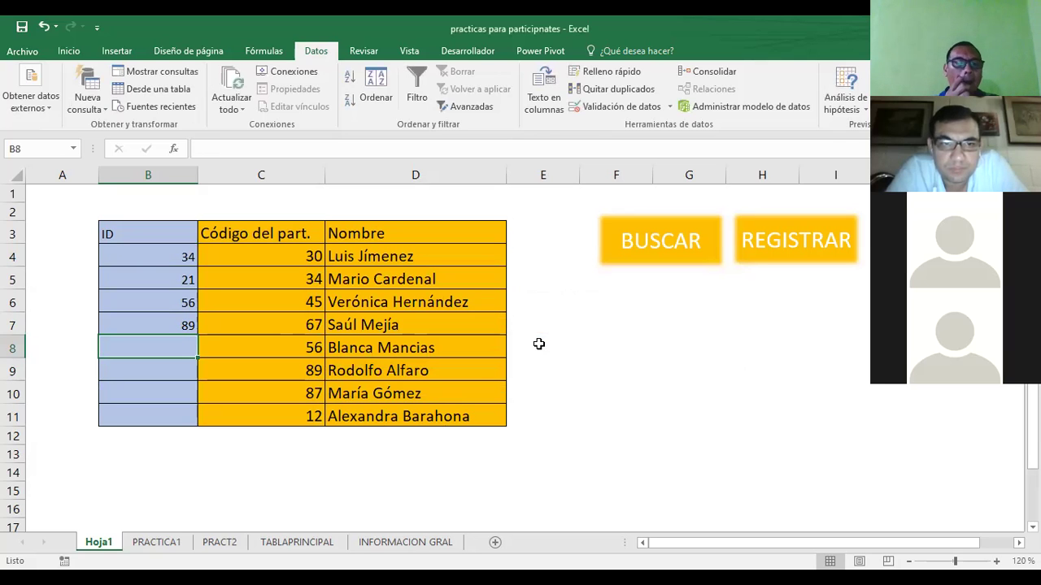
pyautogui.write('76')
pyautogui.press('Return')
pyautogui.write('7')
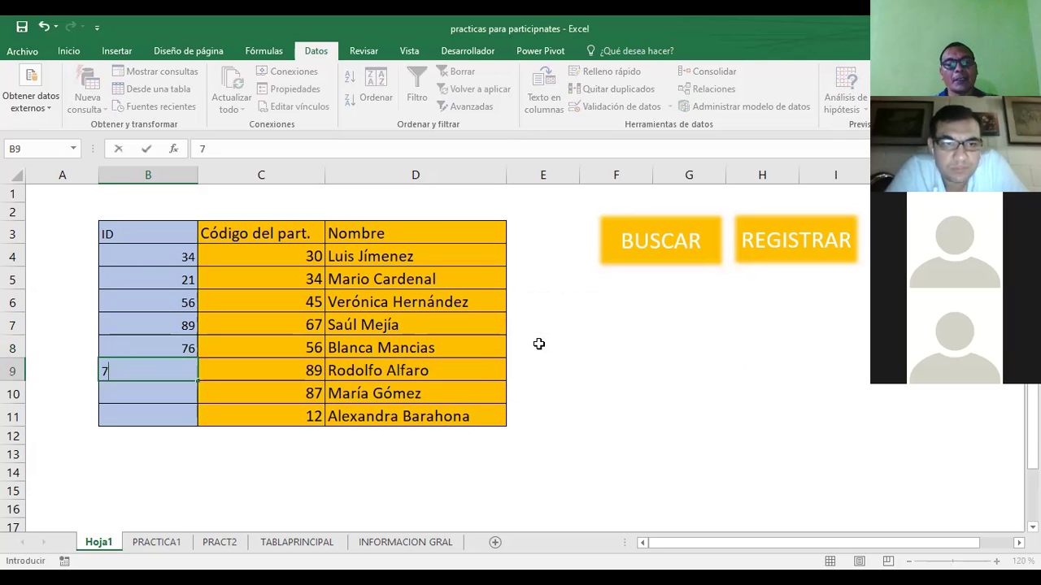
pyautogui.write('8')
pyautogui.press('Return')
pyautogui.write('21')
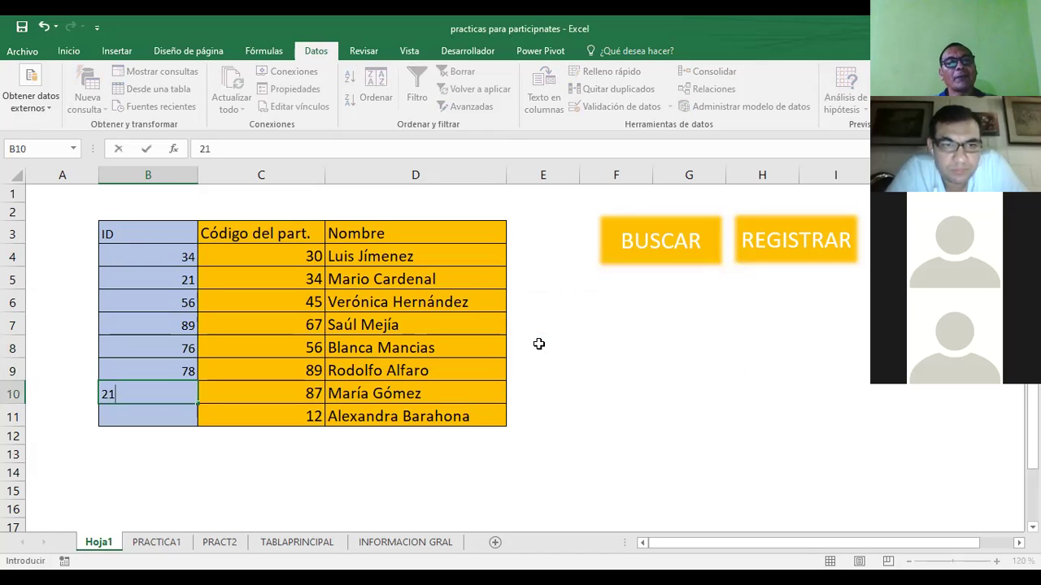
pyautogui.press('Return')
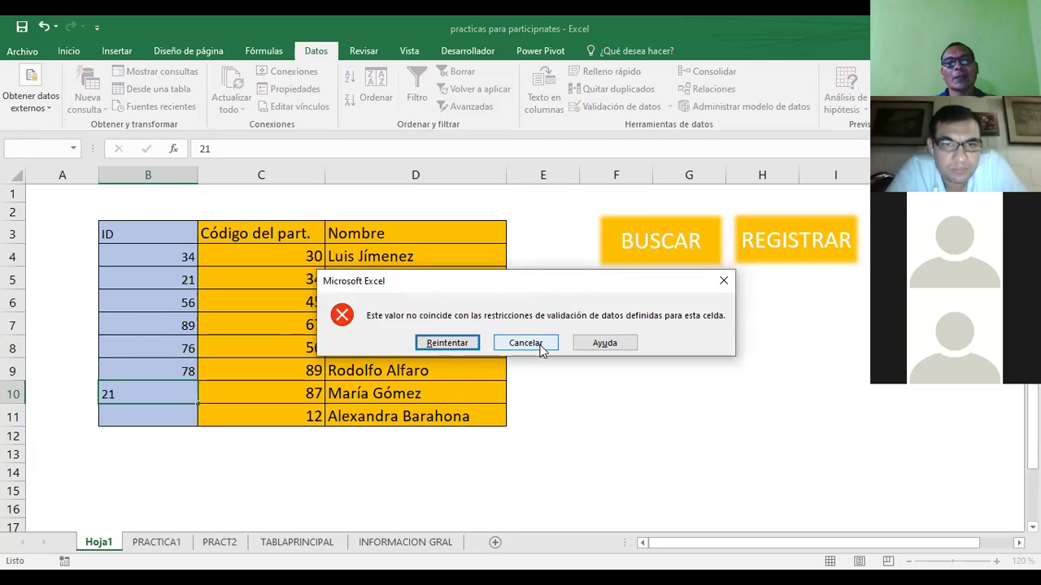
pyautogui.click(525, 343)
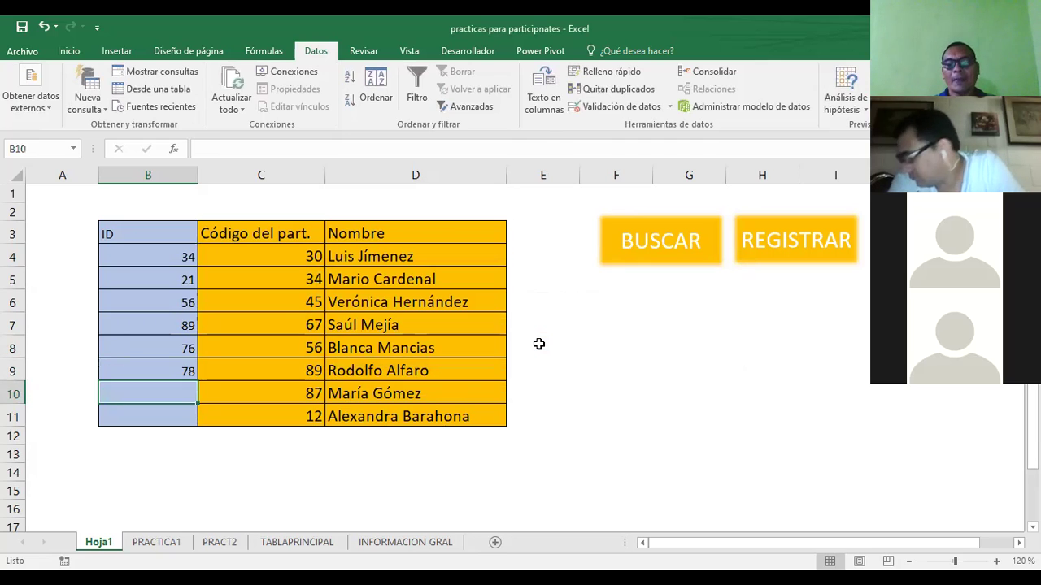
# Finish the list with 87 and 100 in B10:B11, then check the rule on B11
pyautogui.write('89')
pyautogui.press('Return')
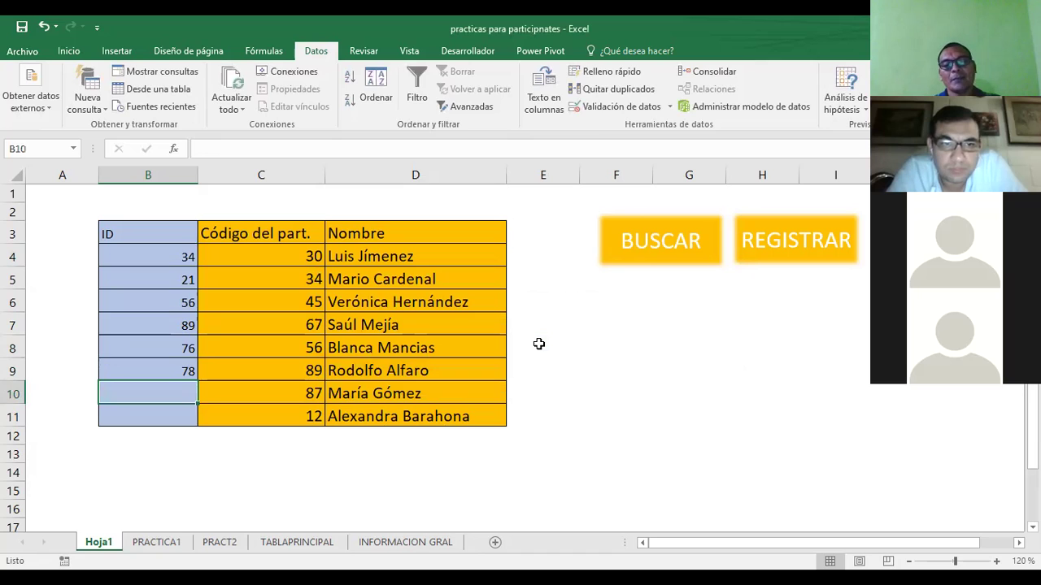
pyautogui.write('87')
pyautogui.press('Return')
pyautogui.write('100')
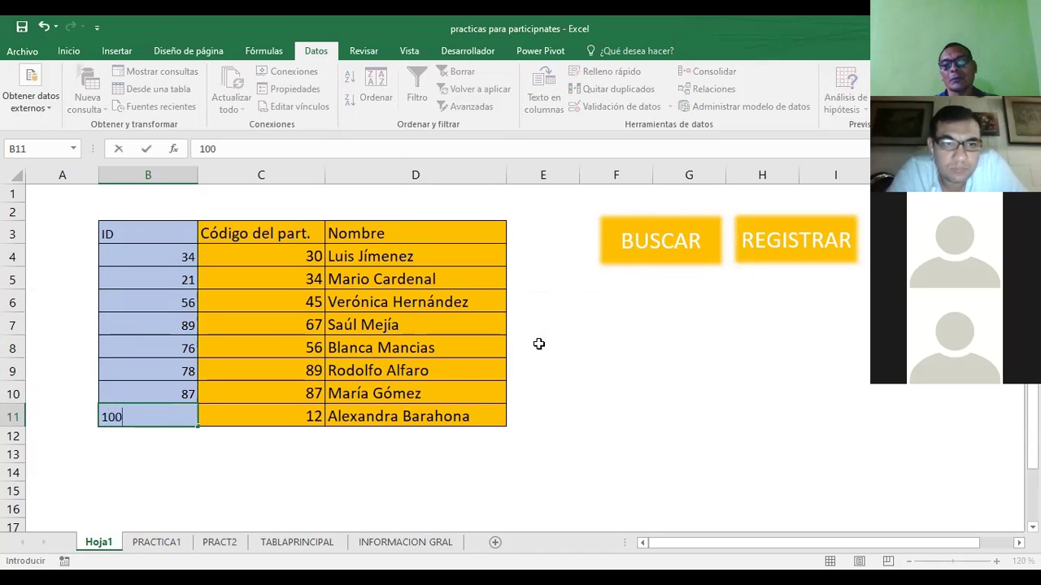
pyautogui.press('Return')
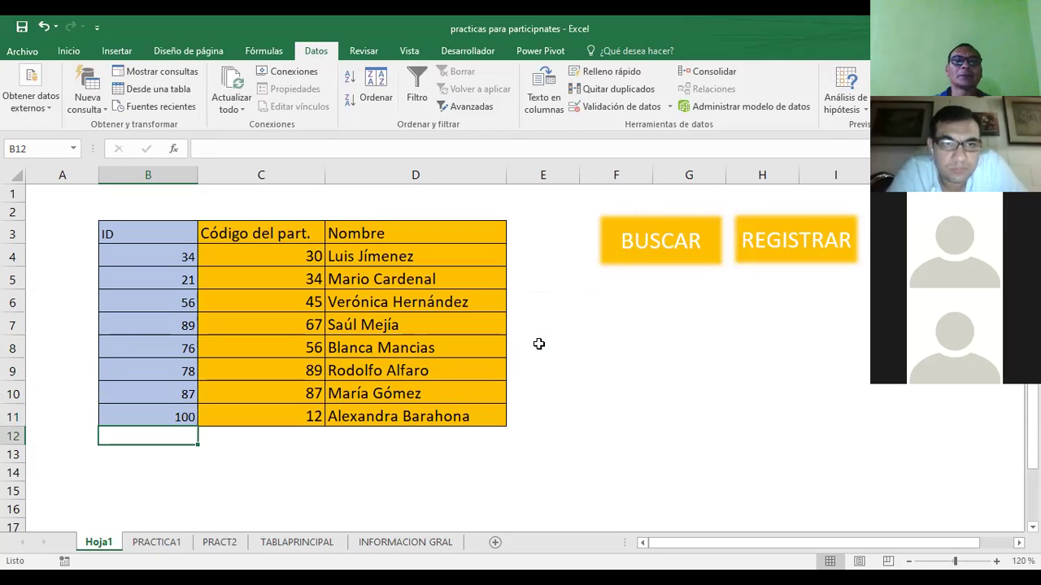
pyautogui.click(165, 254)
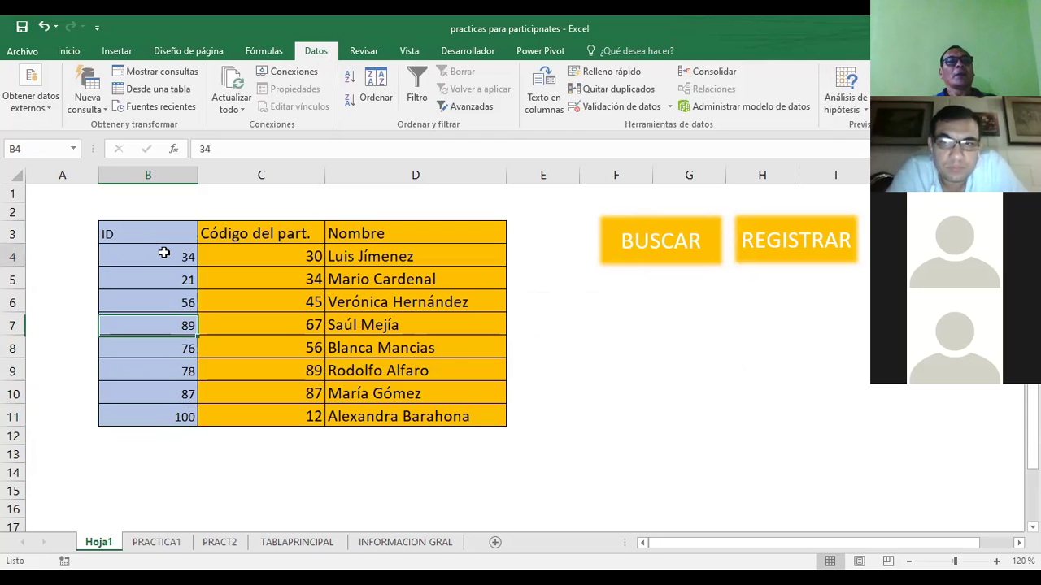
pyautogui.click(173, 415)
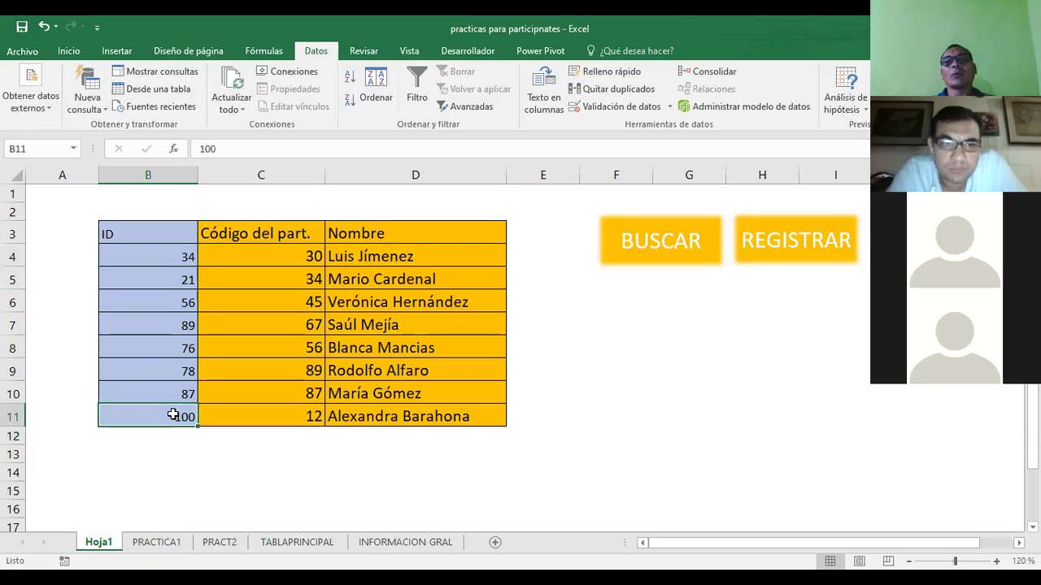
pyautogui.click(670, 108)
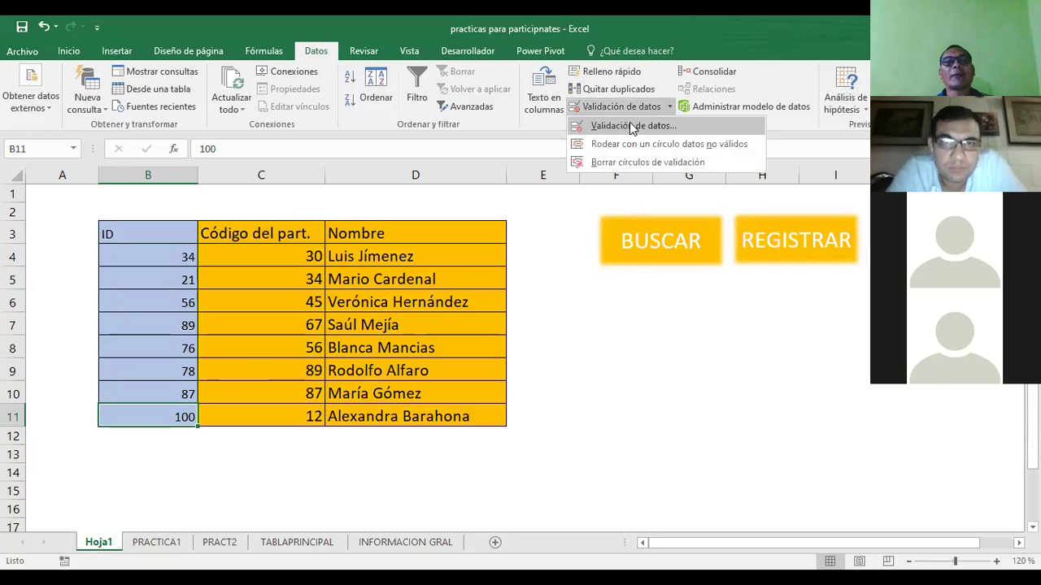
pyautogui.click(631, 127)
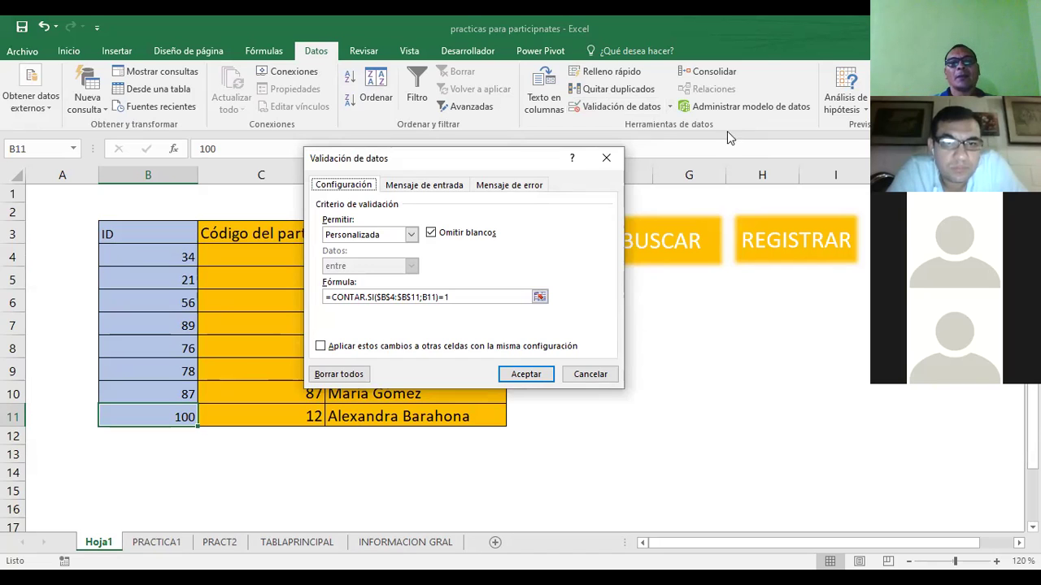
pyautogui.click(604, 375)
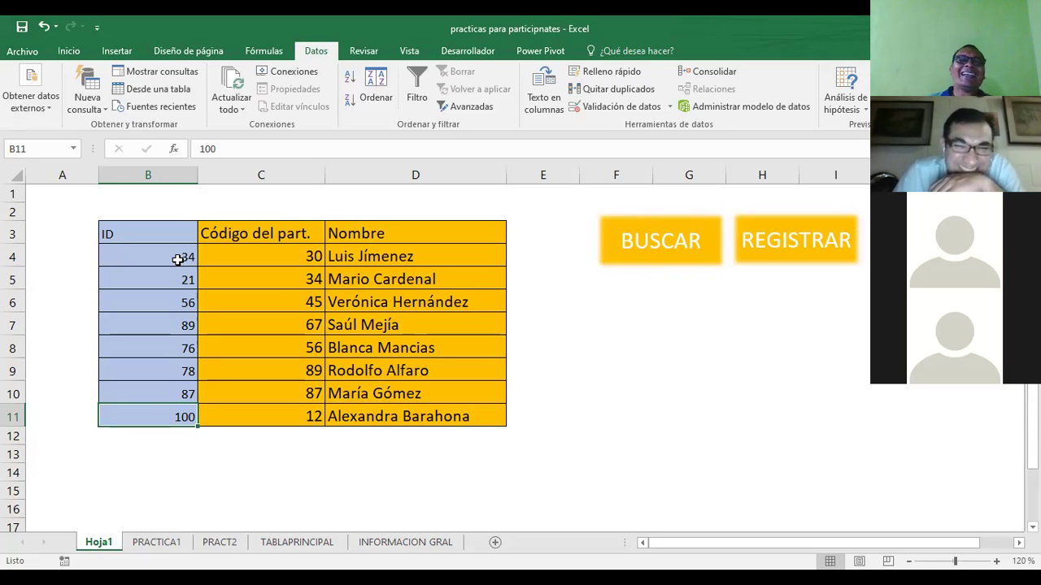
# Bring up the PRACTICA1 sheet showing the participant-table task description
pyautogui.click(249, 260)
pyautogui.click(135, 253)
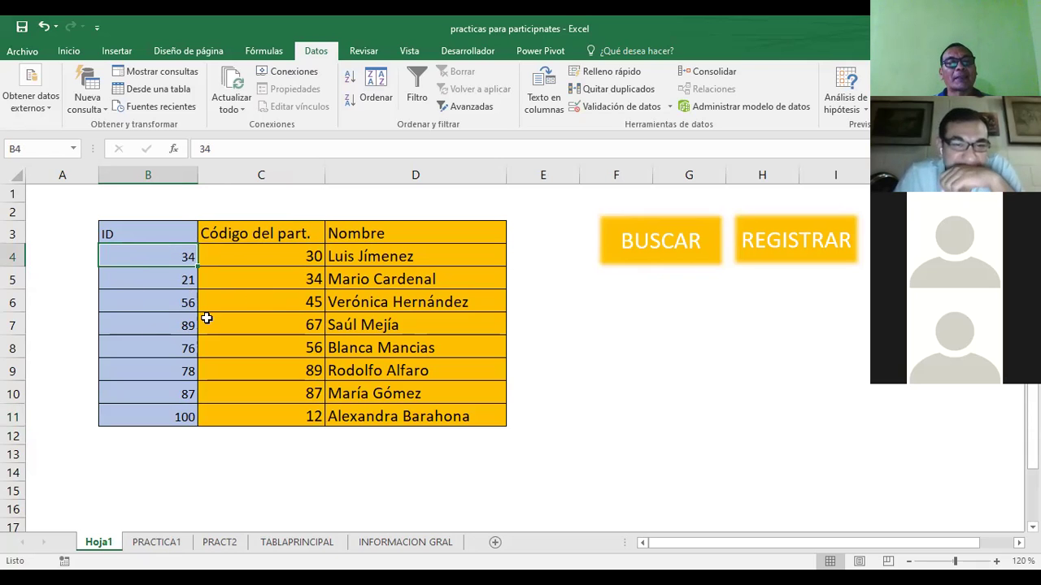
pyautogui.click(154, 542)
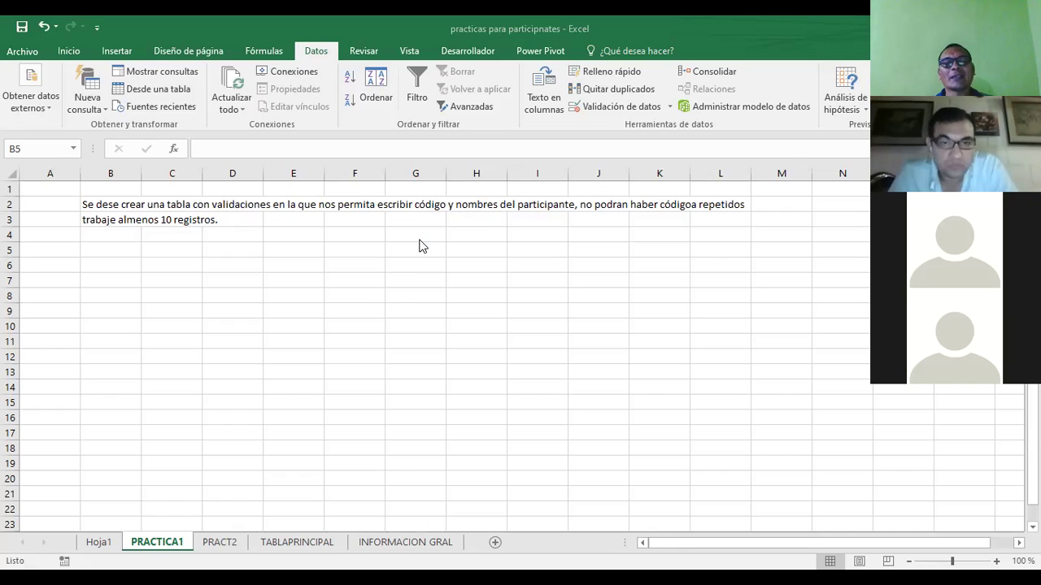
# Switch to the PRACT2 sheet to read its INDIRECTO validation-list instructions
pyautogui.click(106, 248)
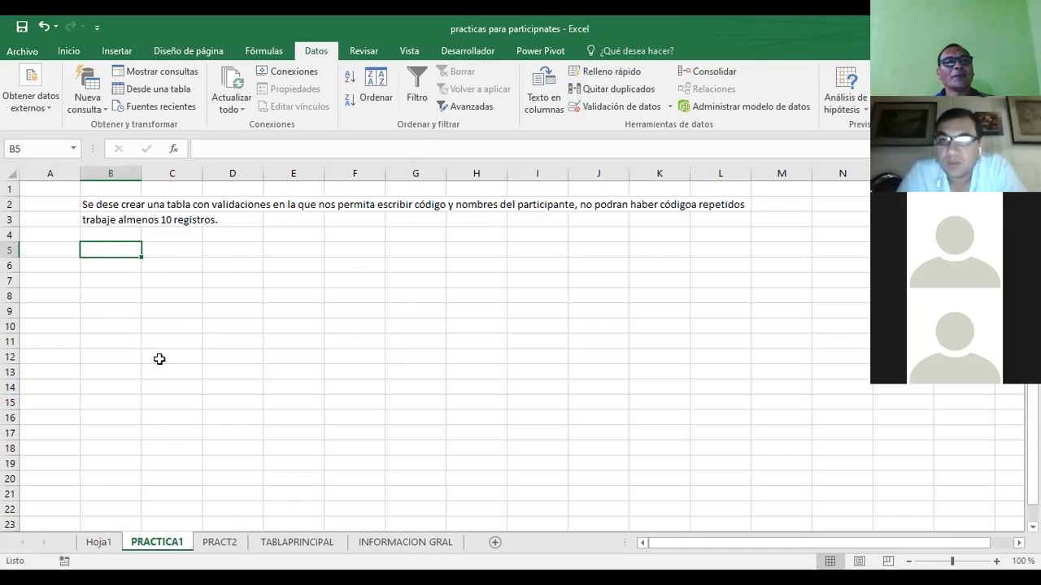
pyautogui.click(221, 543)
pyautogui.click(110, 270)
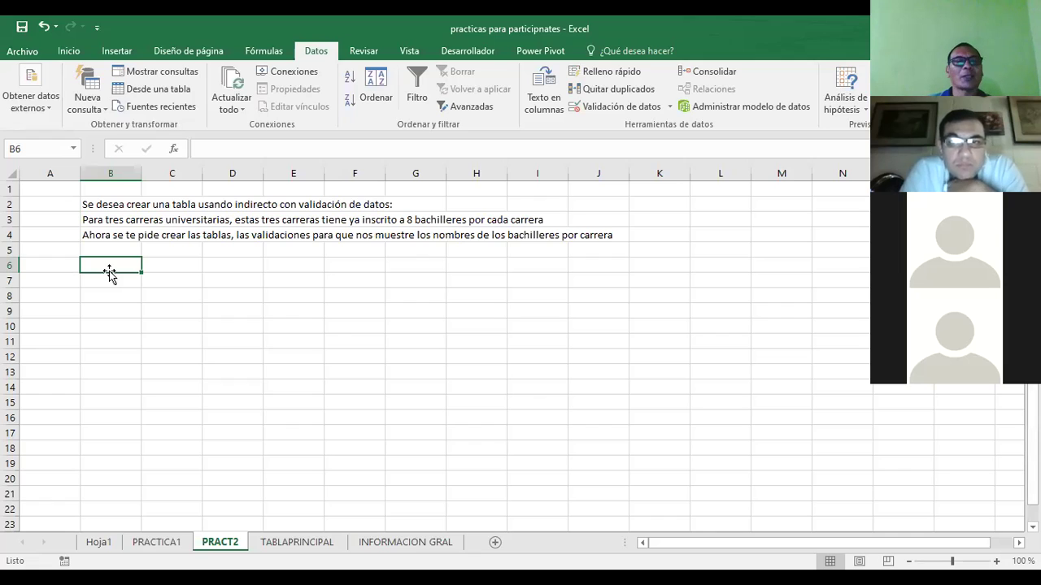
# Insert a new sheet Hoja7 after PRACT2, then return to PRACT2
pyautogui.click(495, 543)
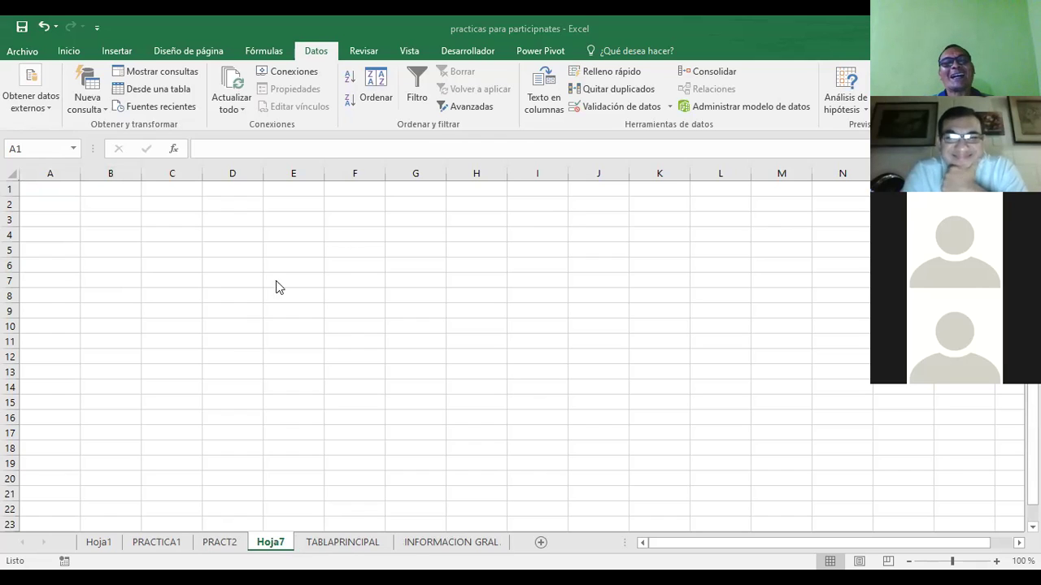
pyautogui.click(114, 221)
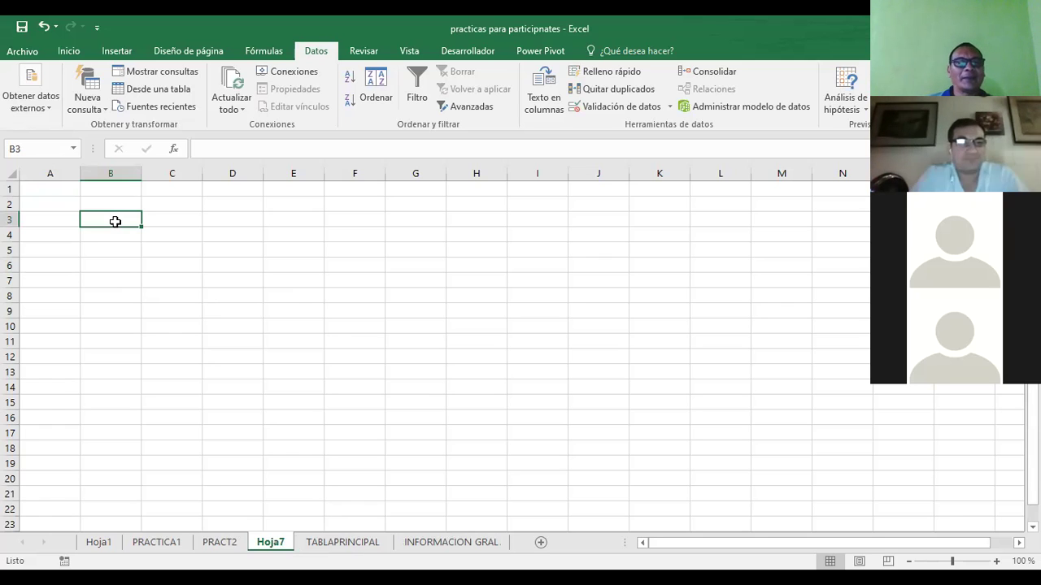
pyautogui.click(212, 542)
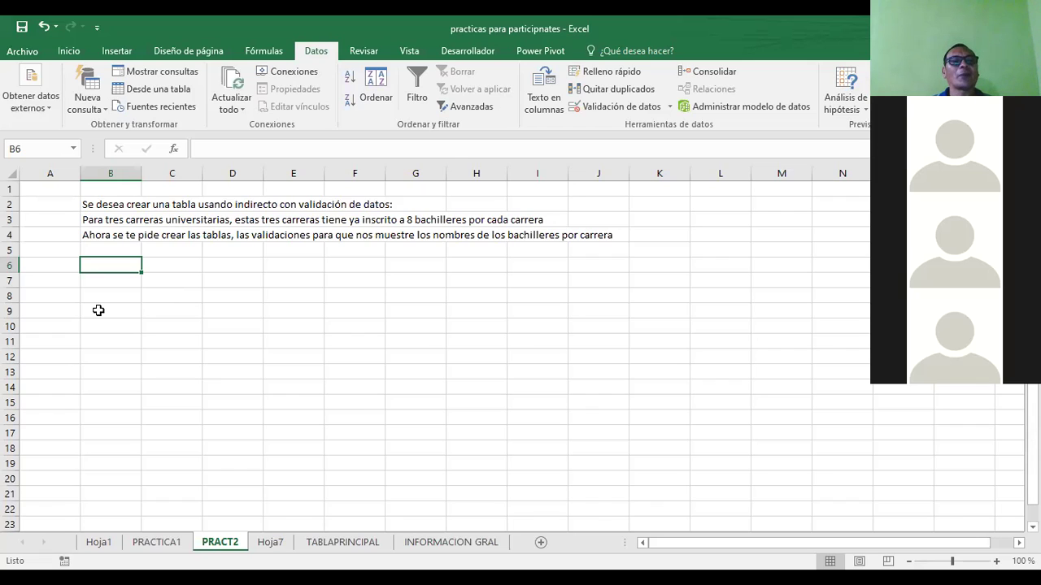
# Widen column C and list MERCADEO, ING_INDUSTRIAL and ADMON DE EMPRESA in C7:C9
pyautogui.click(155, 280)
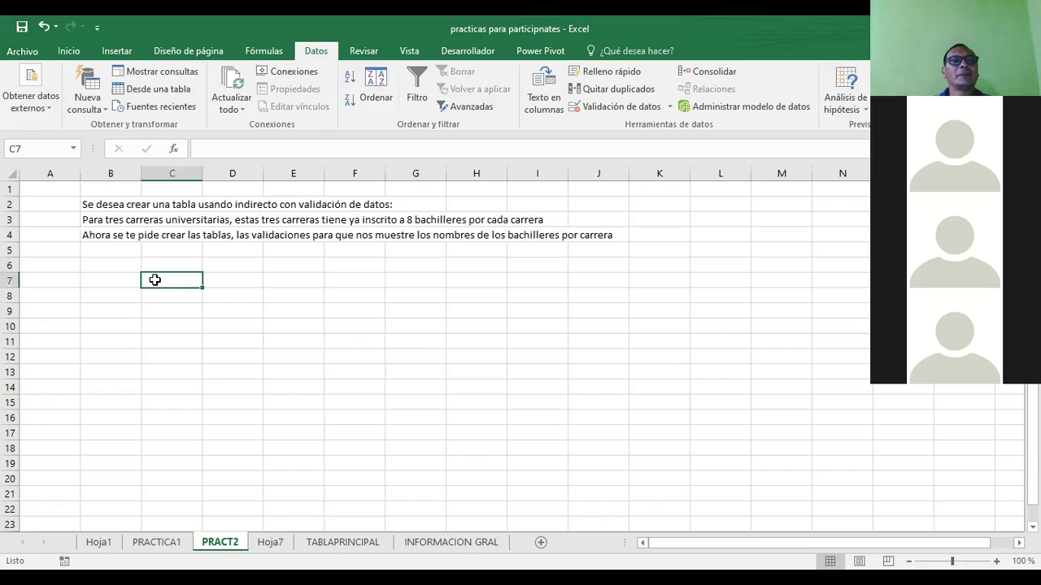
pyautogui.moveTo(202, 169); pyautogui.dragTo(236, 171)
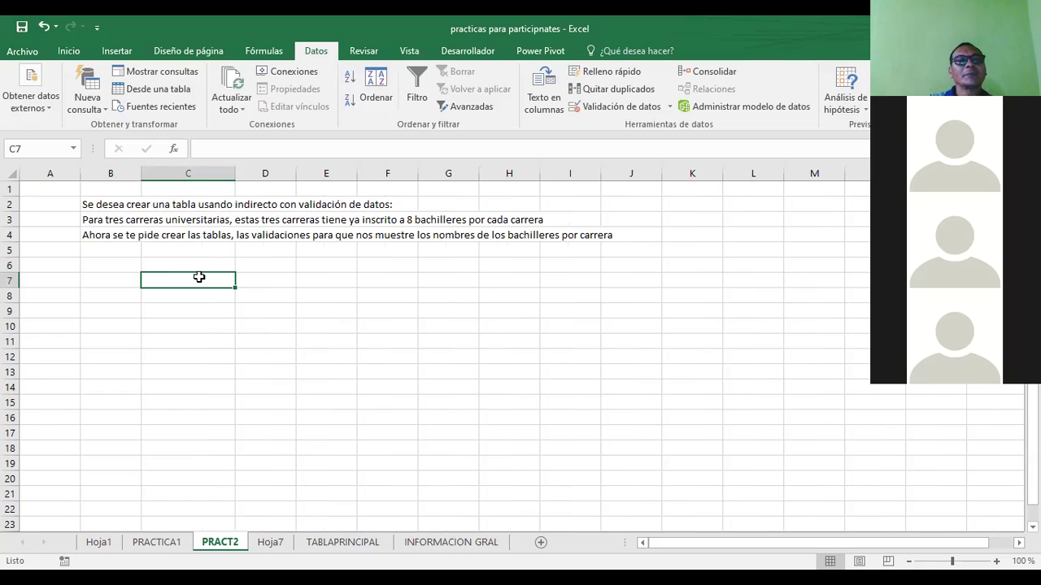
pyautogui.write('MERCADEO')
pyautogui.press('Return')
pyautogui.write('ING')
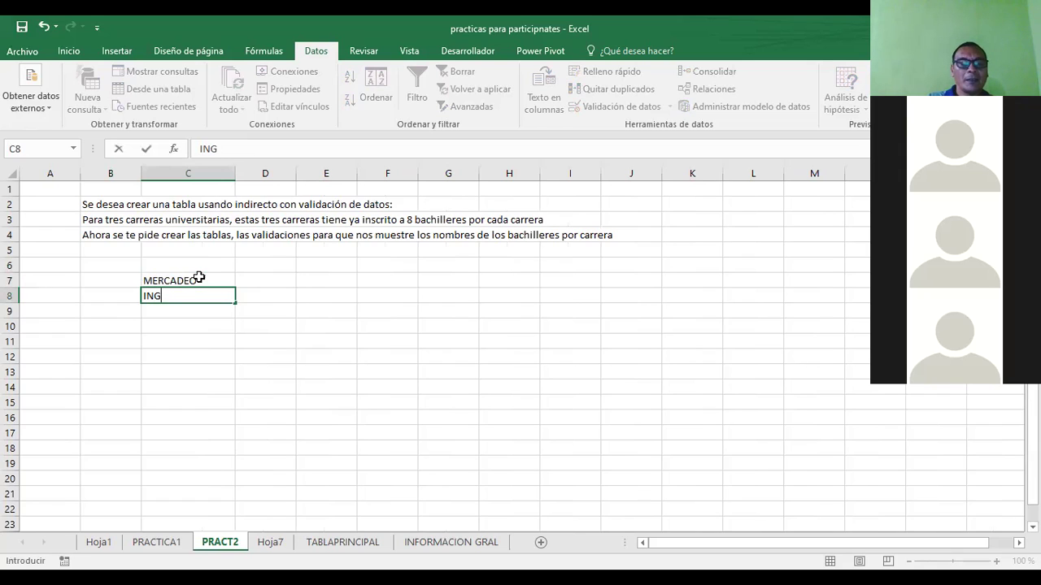
pyautogui.write('_INDUSTRIAL')
pyautogui.press('Return')
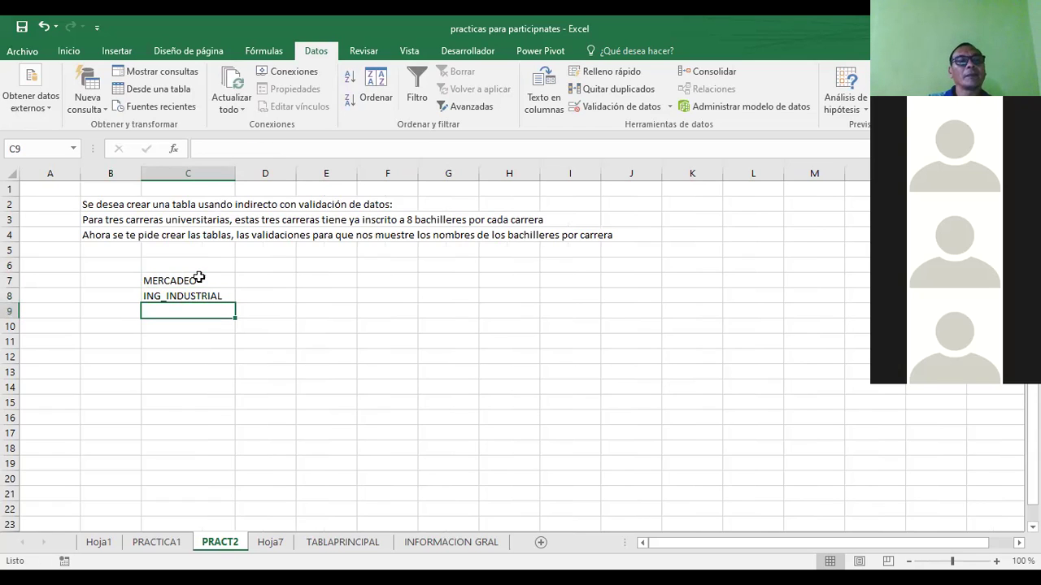
pyautogui.write('ADMON DE EMPRESA')
pyautogui.press('Return')
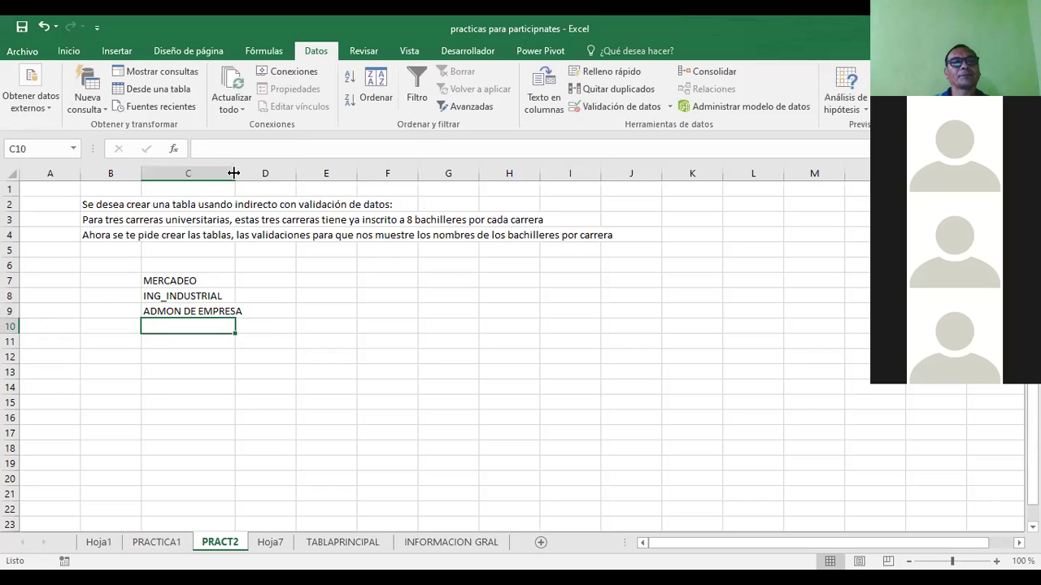
# Add the CARRERAS heading in C6 and select the list C6:C9
pyautogui.moveTo(234, 173); pyautogui.dragTo(272, 173)
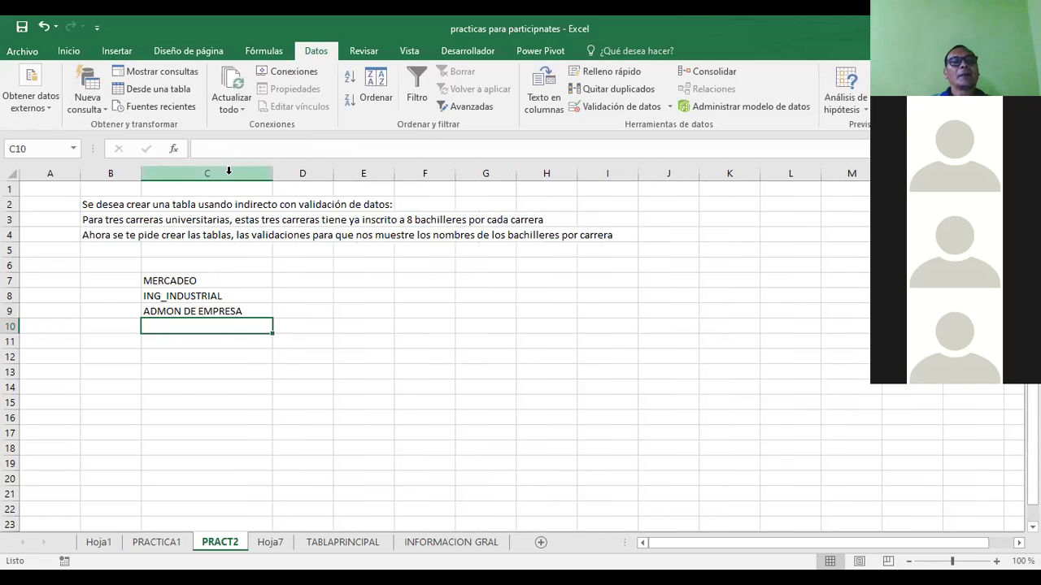
pyautogui.click(174, 267)
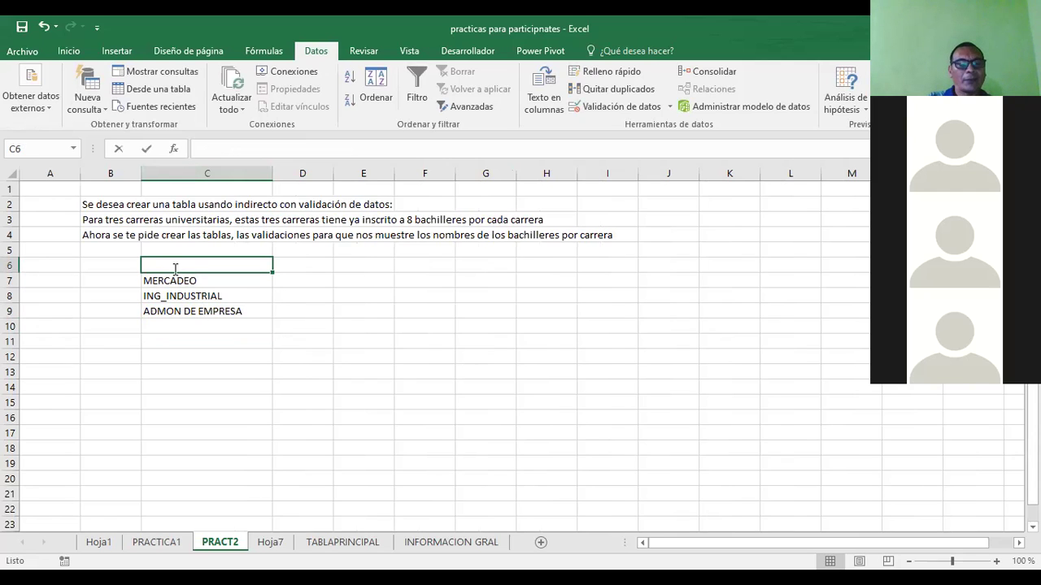
pyautogui.write('CARRERAS')
pyautogui.press('Return')
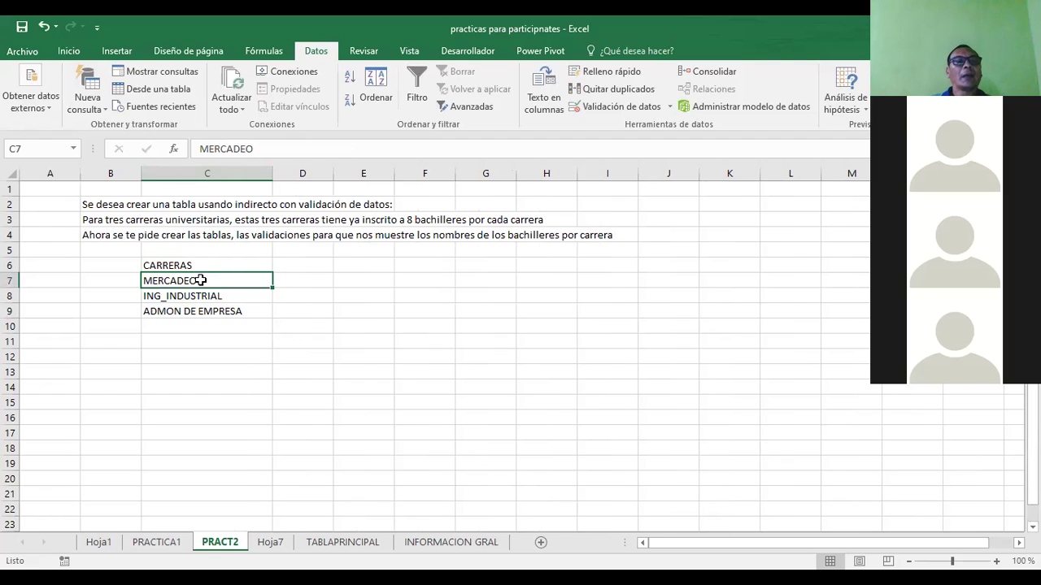
pyautogui.moveTo(202, 265); pyautogui.dragTo(211, 312)
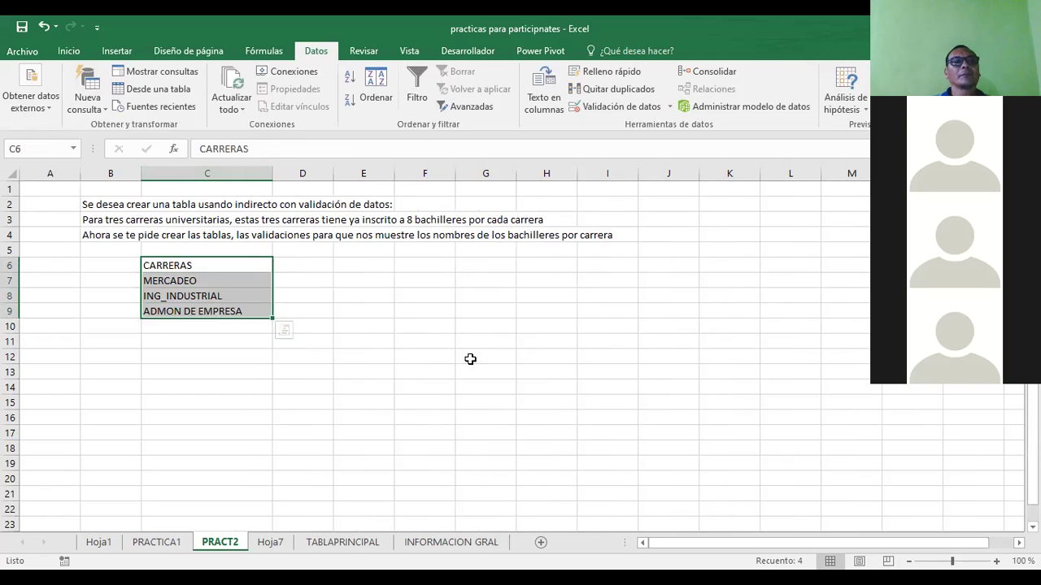
pyautogui.click(294, 267)
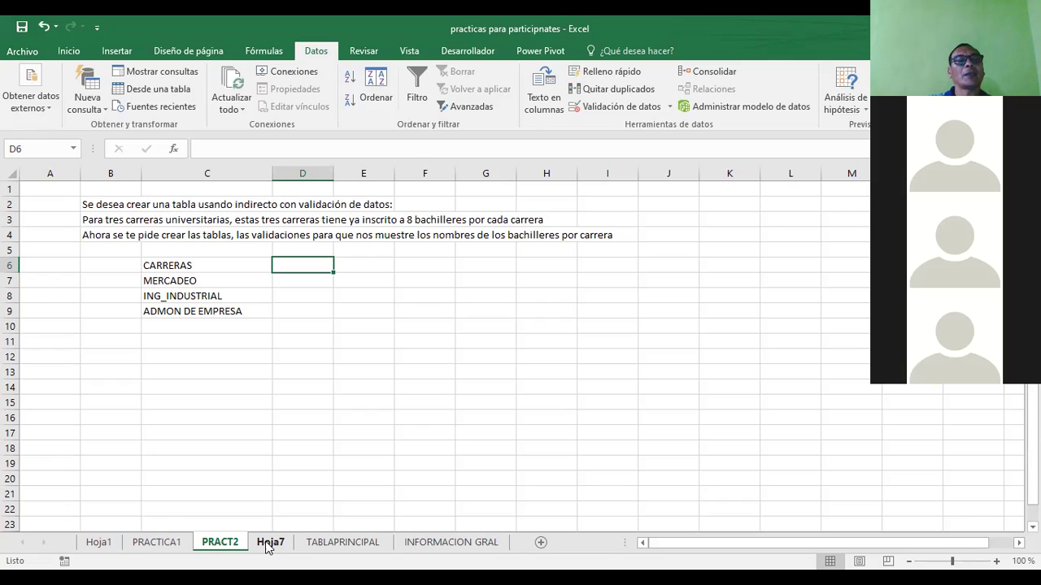
# Put the heading BACHILLERES in D6 and widen column D
pyautogui.write('BAC')
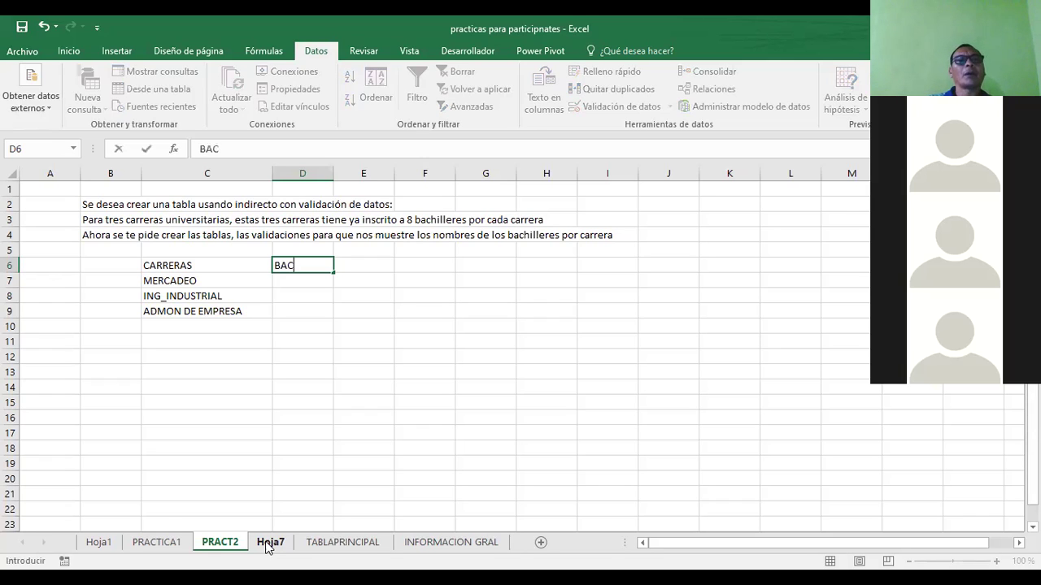
pyautogui.press('BackSpace')
pyautogui.press('BackSpace')
pyautogui.press('BackSpace')
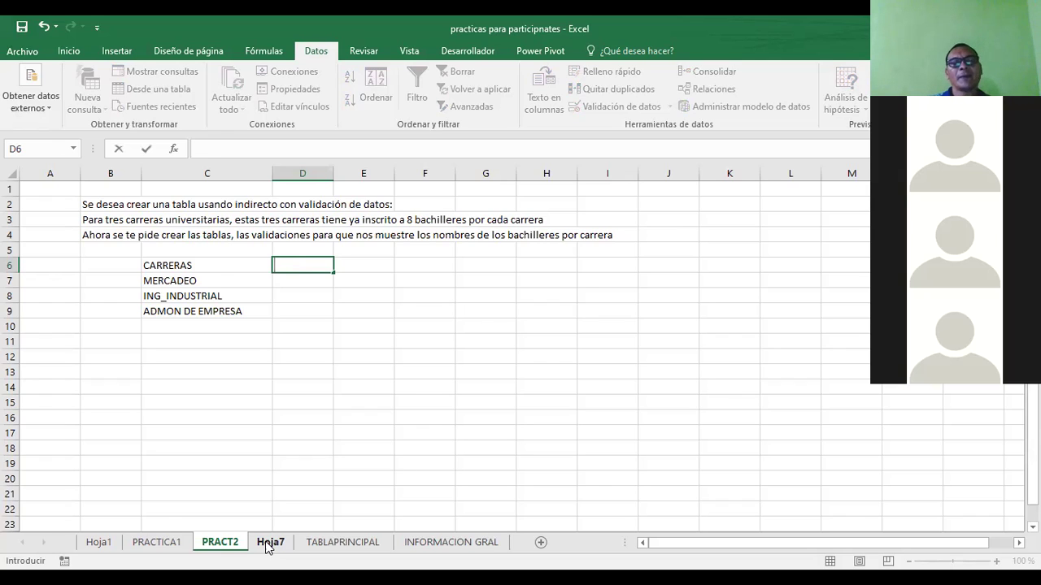
pyautogui.press('Escape')
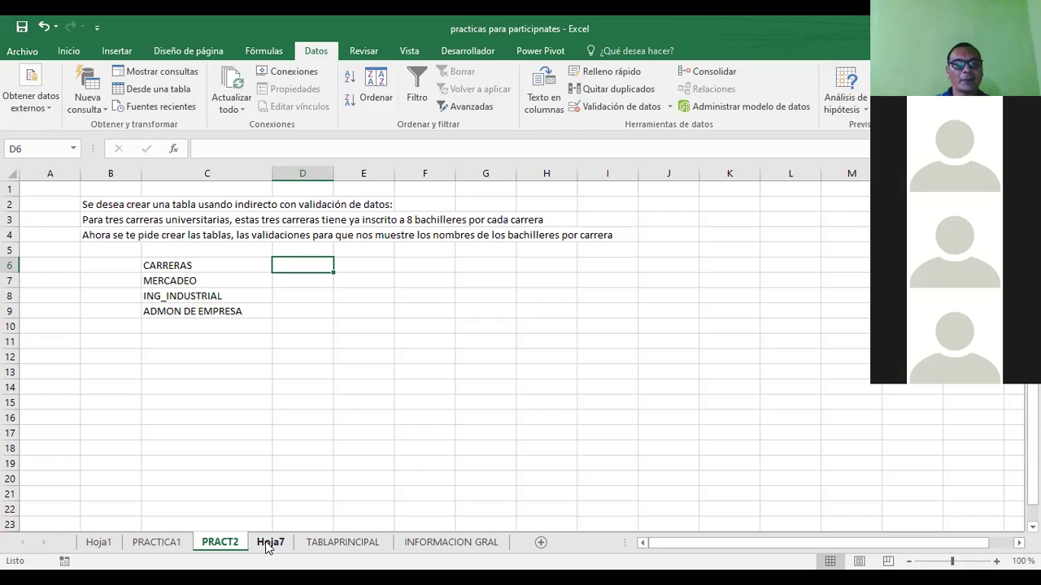
pyautogui.write('BACHILLERES')
pyautogui.press('Return')
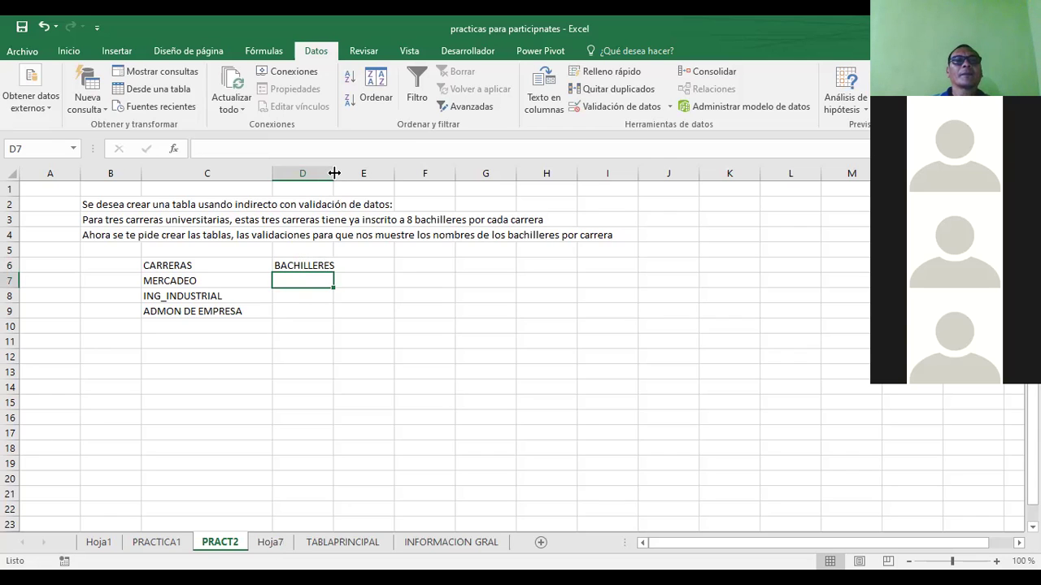
pyautogui.moveTo(333, 174); pyautogui.dragTo(363, 177)
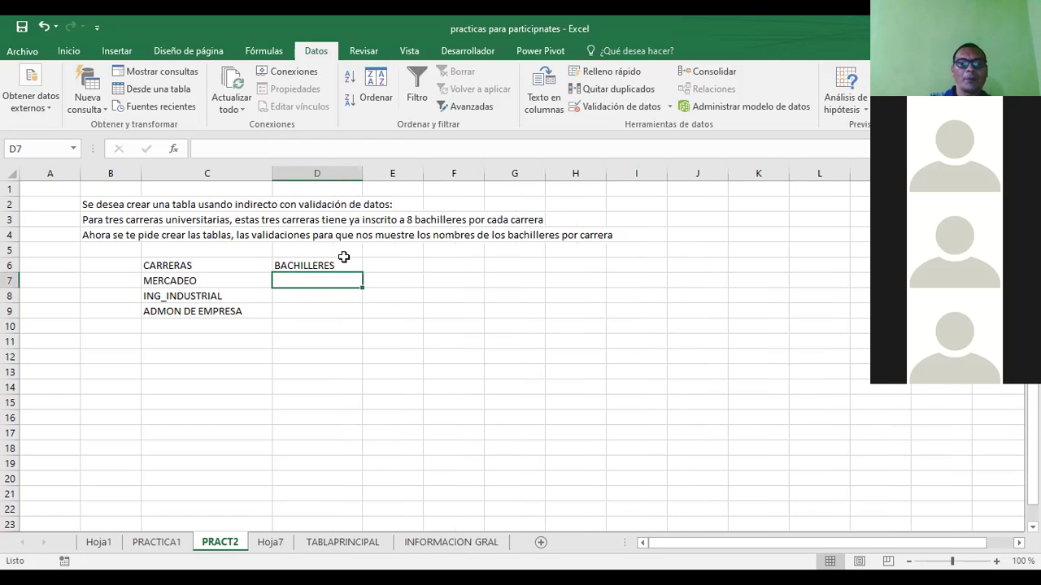
# Enter six student names down D7:D12
pyautogui.write('FABRICIO')
pyautogui.press('Return')
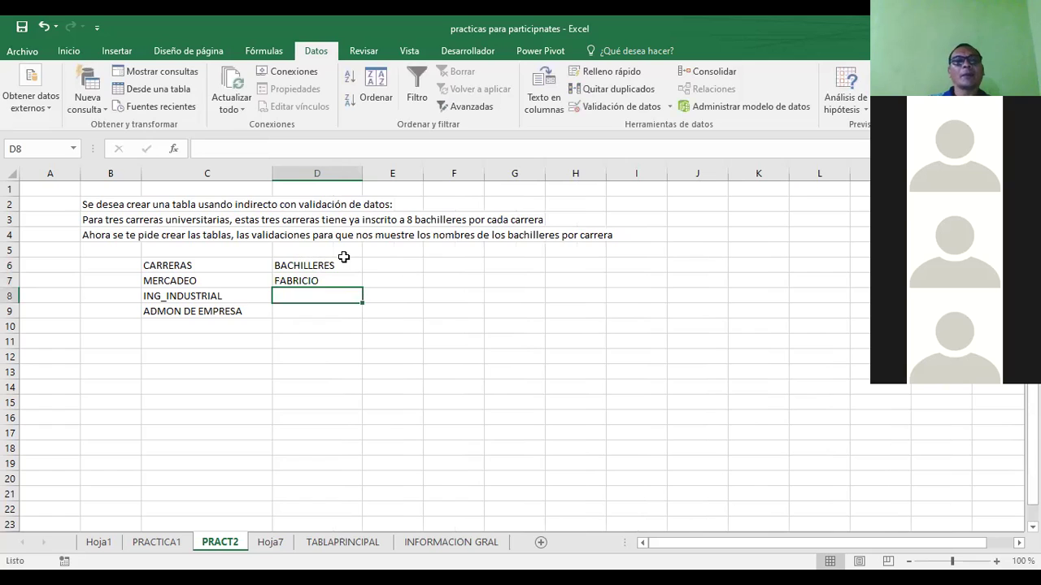
pyautogui.write('FERNAND')
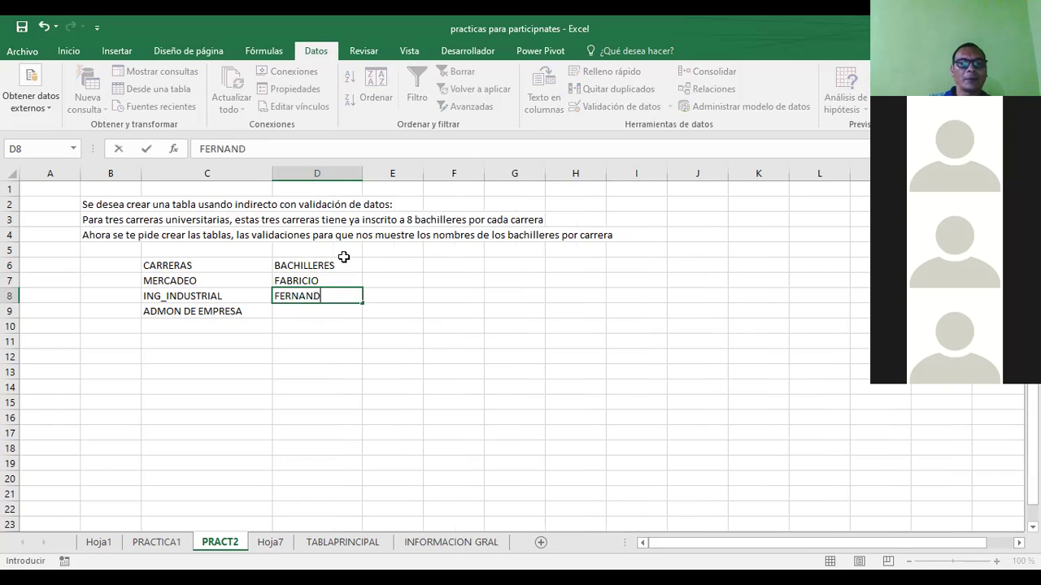
pyautogui.write('O')
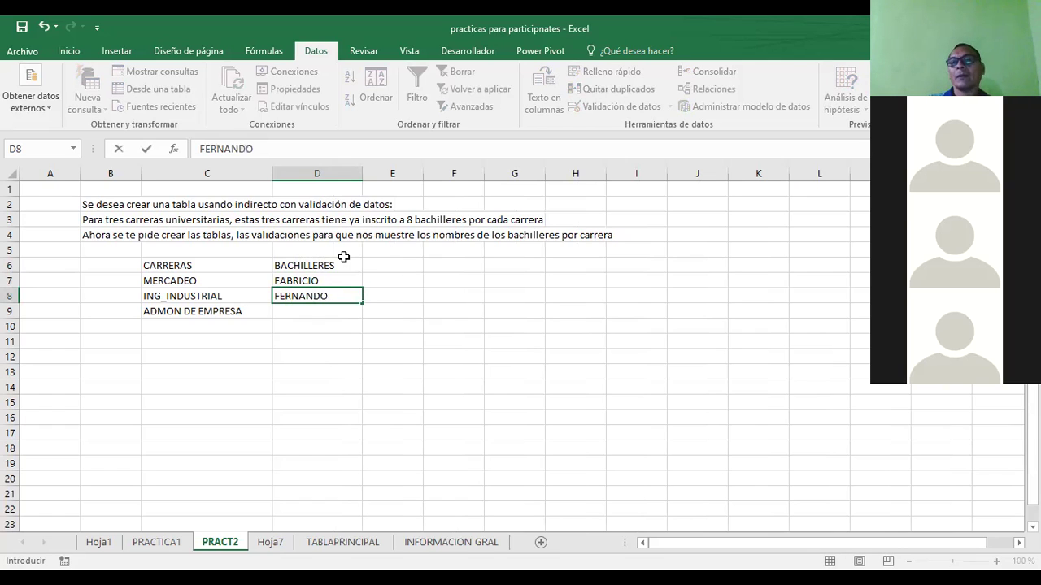
pyautogui.press('Return')
pyautogui.write('EDUARDO')
pyautogui.press('Return')
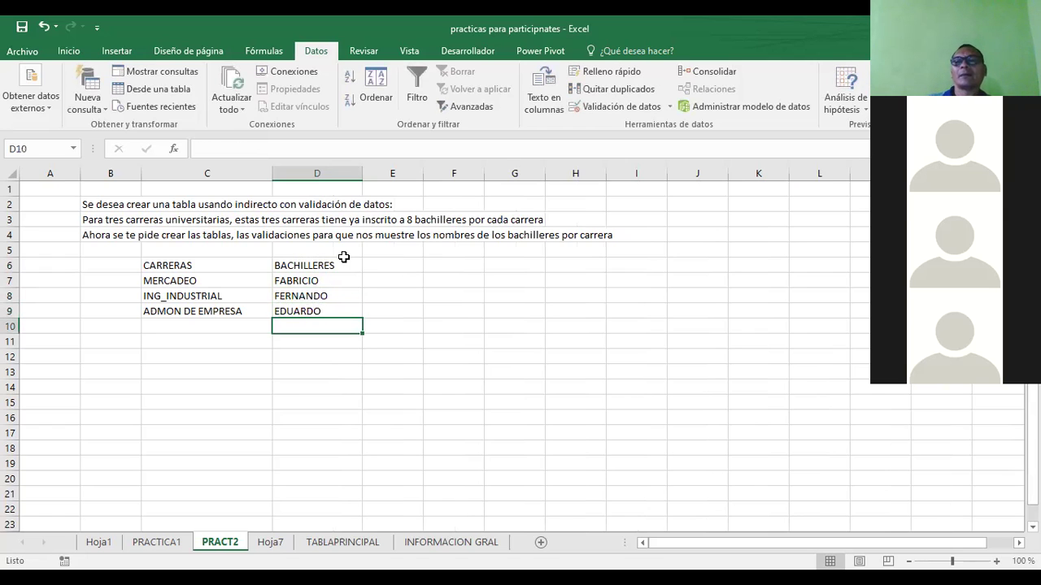
pyautogui.write('ALEXANDER')
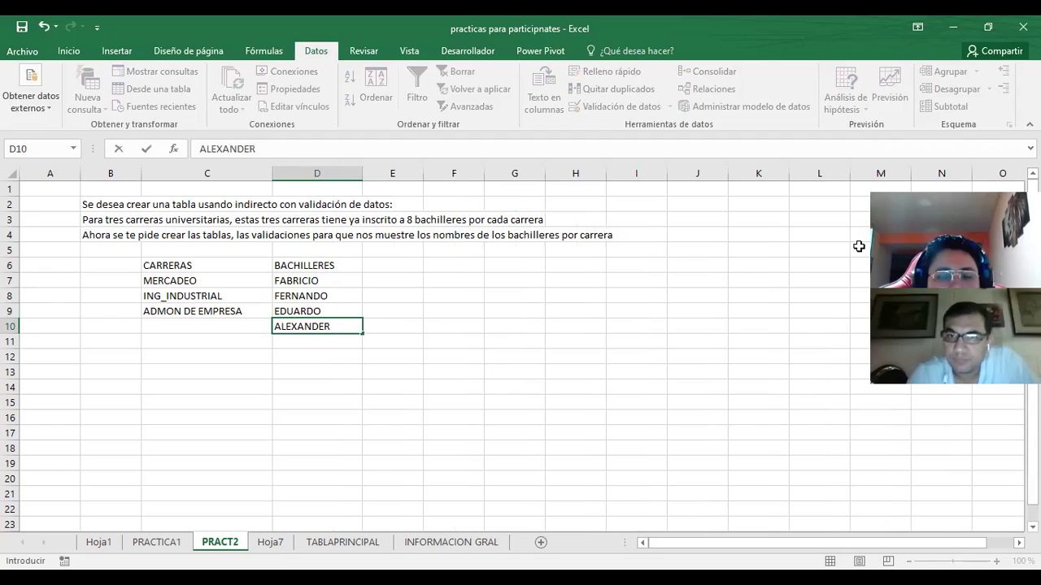
pyautogui.write('HEN')
pyautogui.press('BackSpace')
pyautogui.press('BackSpace')
pyautogui.press('BackSpace')
pyautogui.press('Return')
pyautogui.write('HENRY')
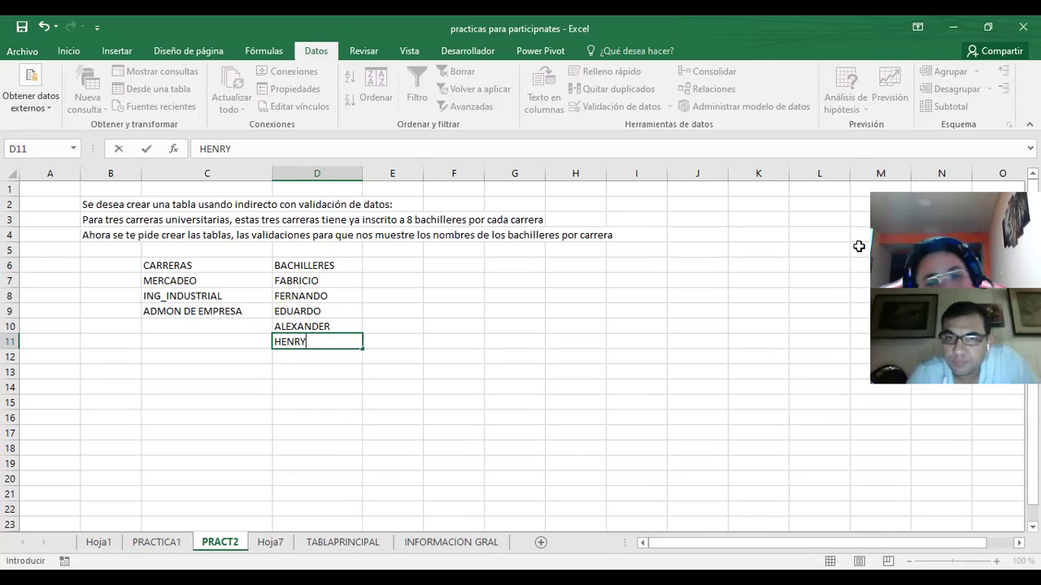
pyautogui.press('Return')
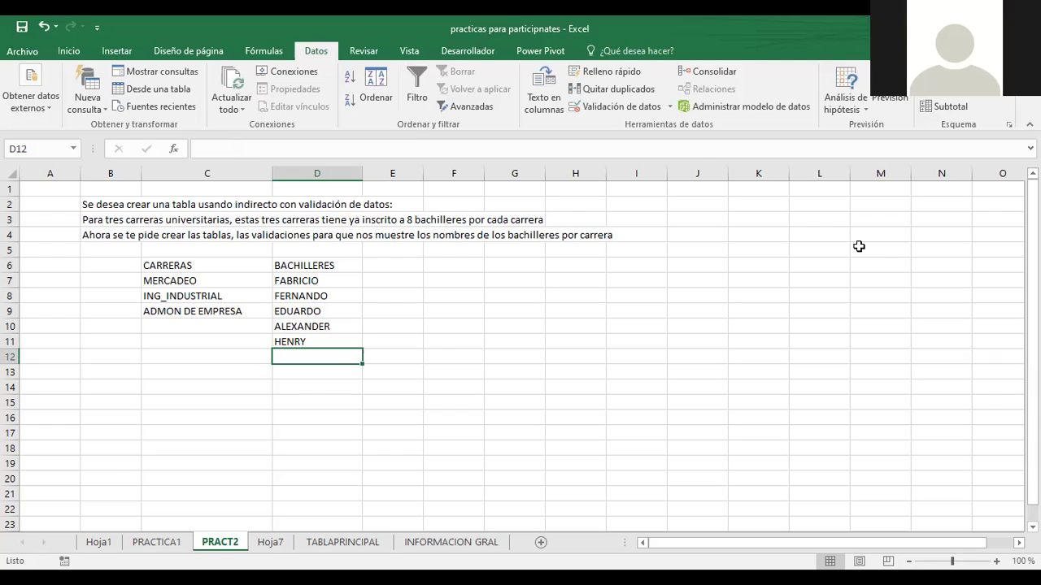
pyautogui.write('NADIME')
pyautogui.press('Return')
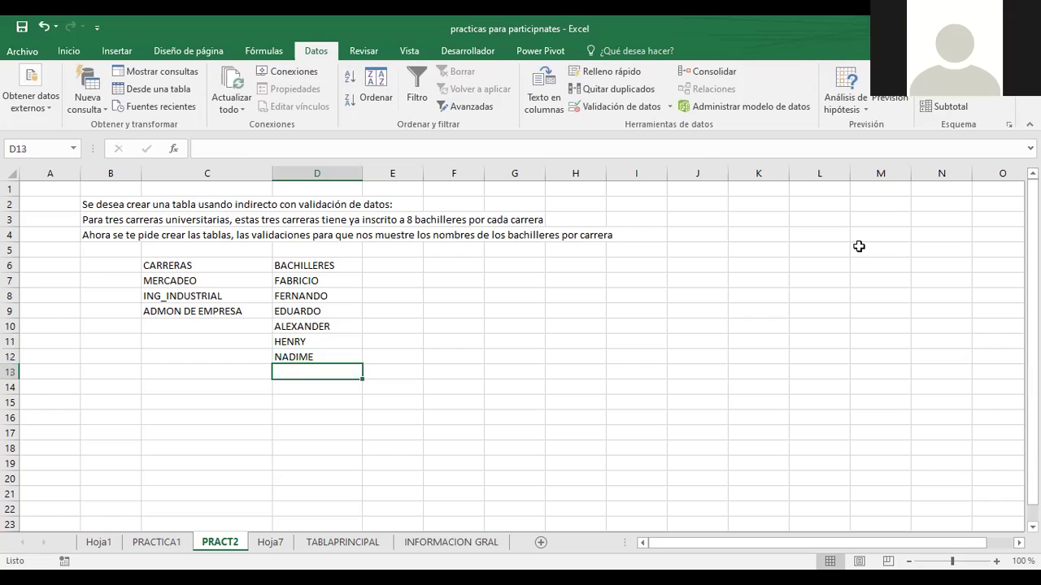
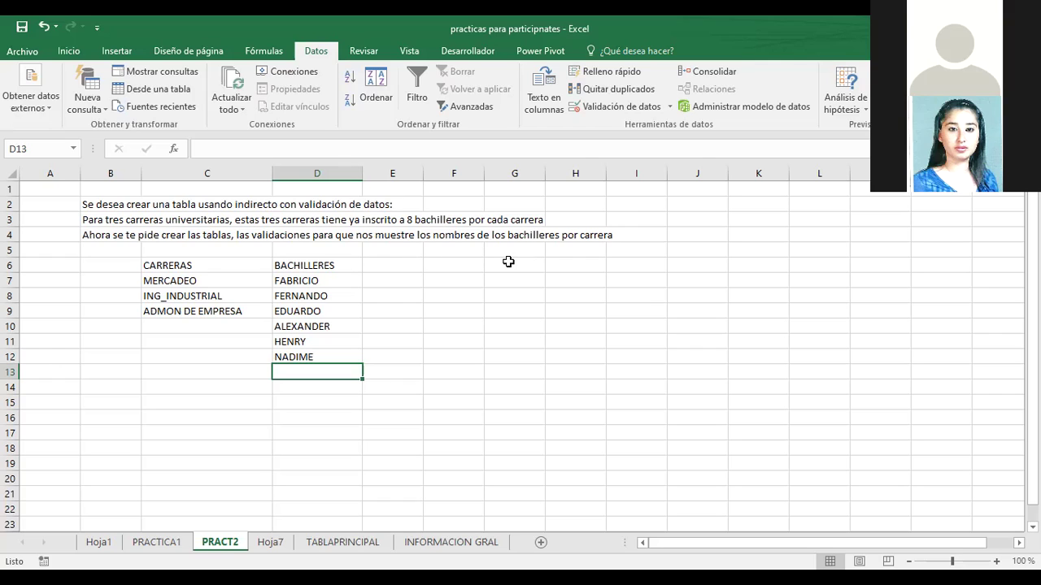
# Enter the headers MERCADEO, ING_INDUSTRIAL and ADMON DE EMPRES in D6, E6 and F6
pyautogui.click(309, 266)
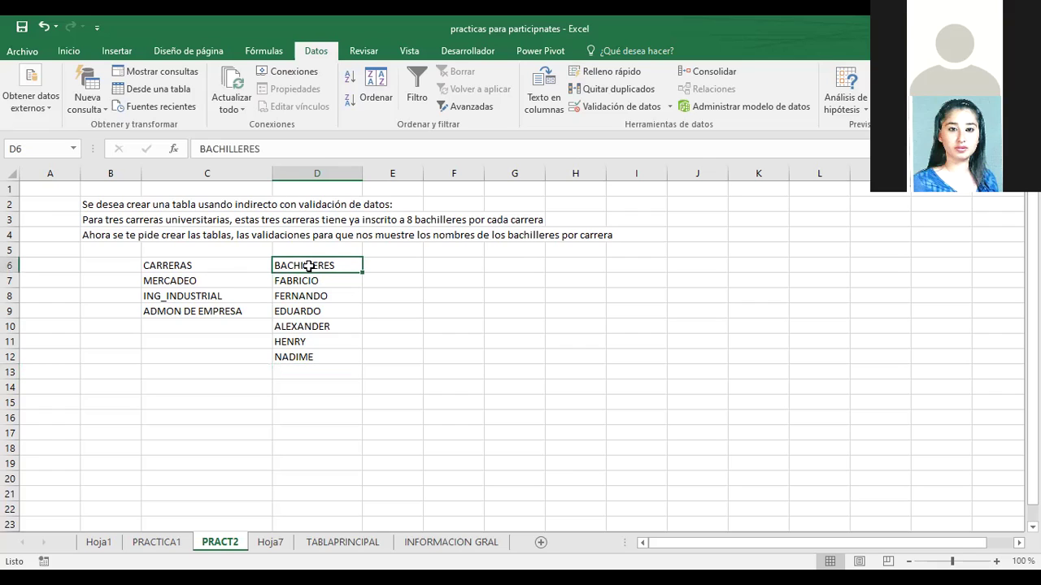
pyautogui.write('MERC')
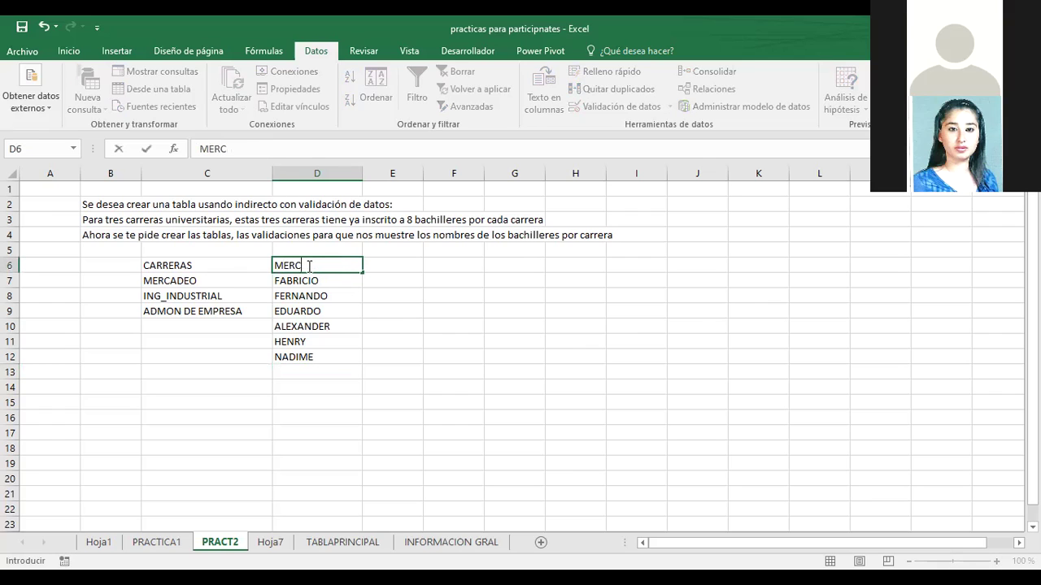
pyautogui.write('ADEO')
pyautogui.press('Return')
pyautogui.press('Up')
pyautogui.press('Right')
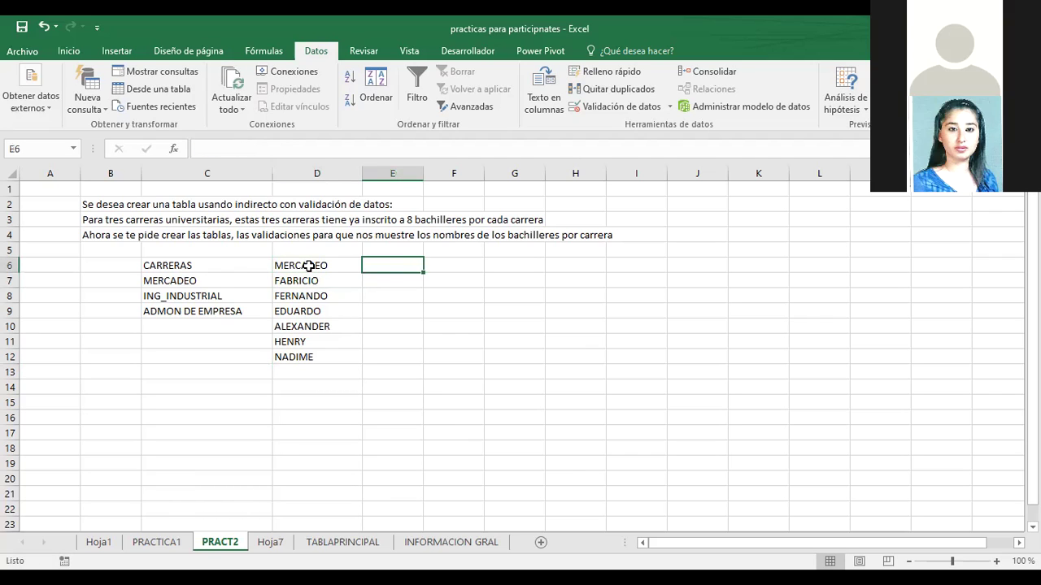
pyautogui.write('ING')
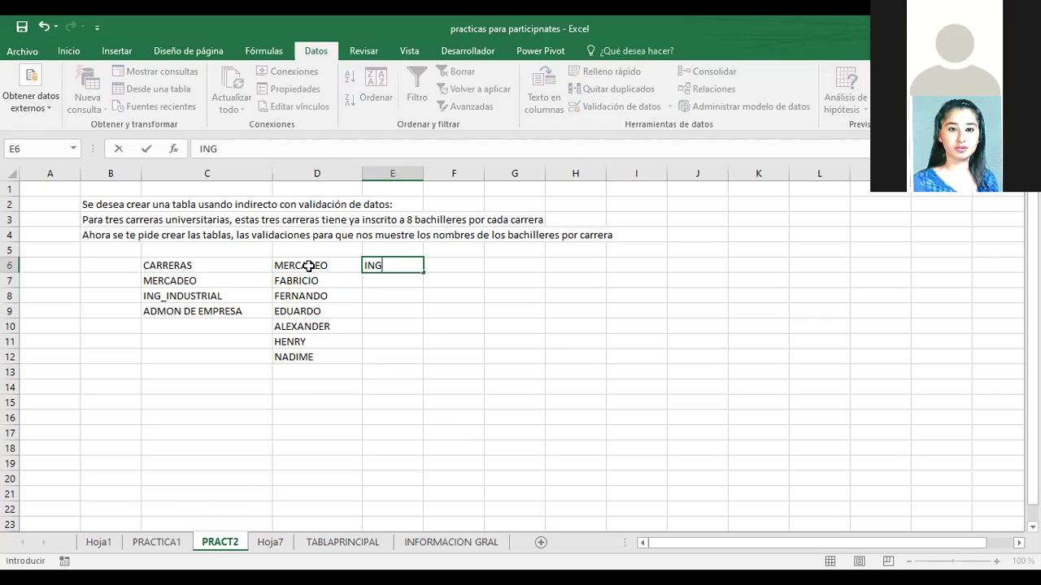
pyautogui.write('_INDUSTRIAL')
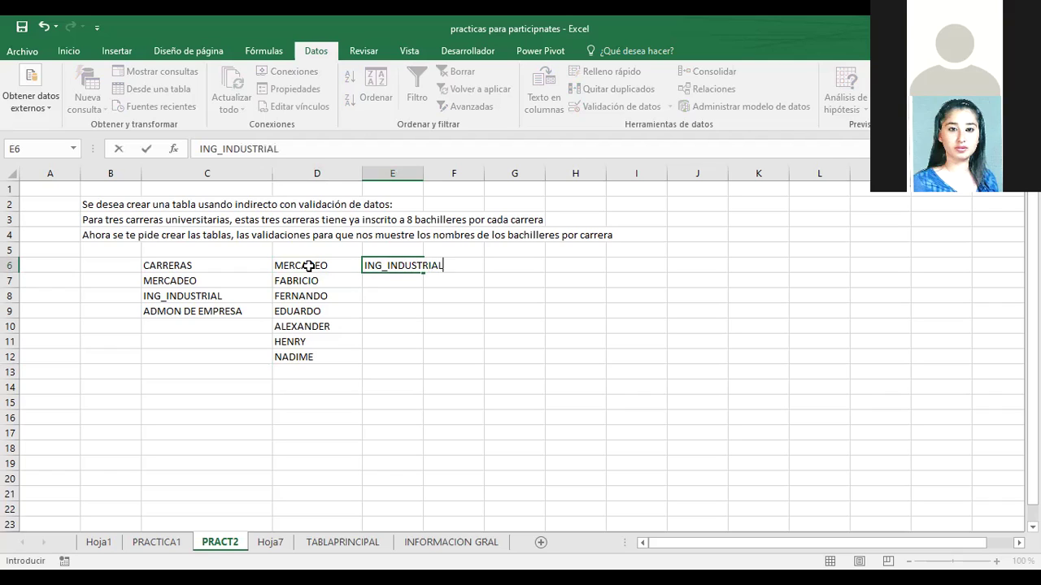
pyautogui.press('Return')
pyautogui.press('Right')
pyautogui.press('Up')
pyautogui.write('ADMON ')
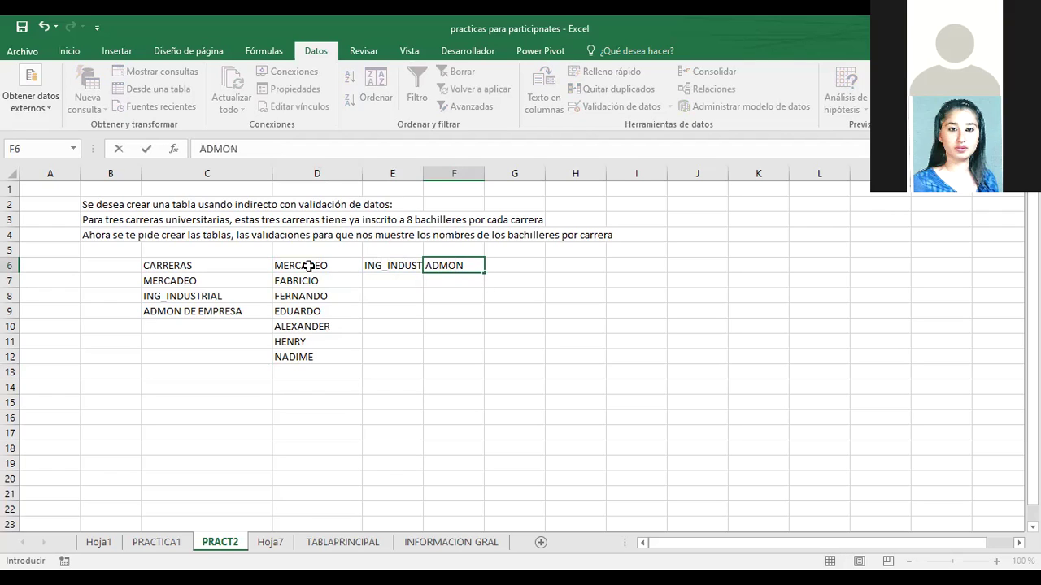
pyautogui.write('DE EMPRES')
pyautogui.press('Return')
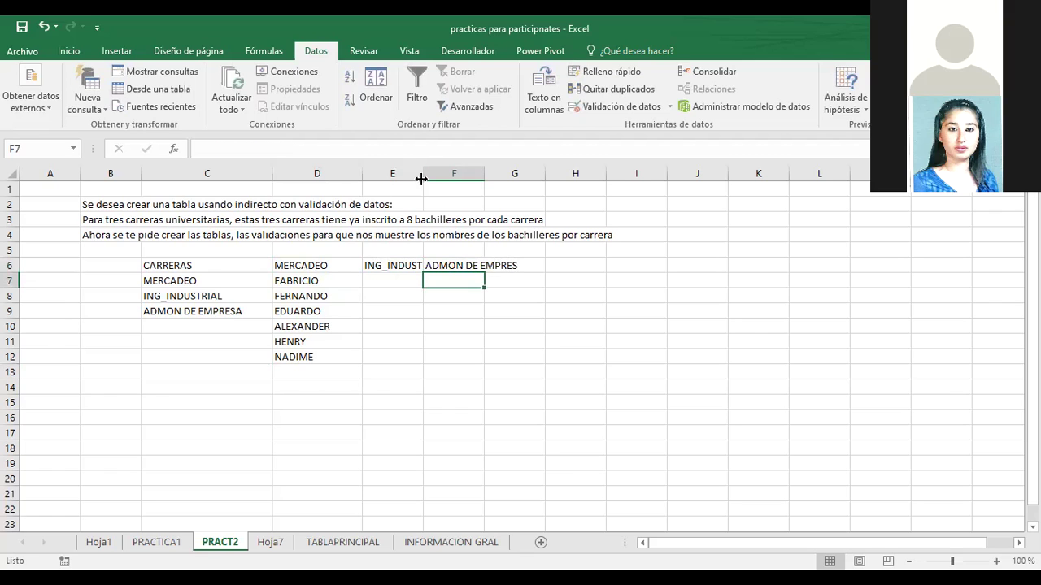
# Widen columns E and F to fit the headers and select the table range D6:F12
pyautogui.moveTo(424, 176); pyautogui.dragTo(574, 189)
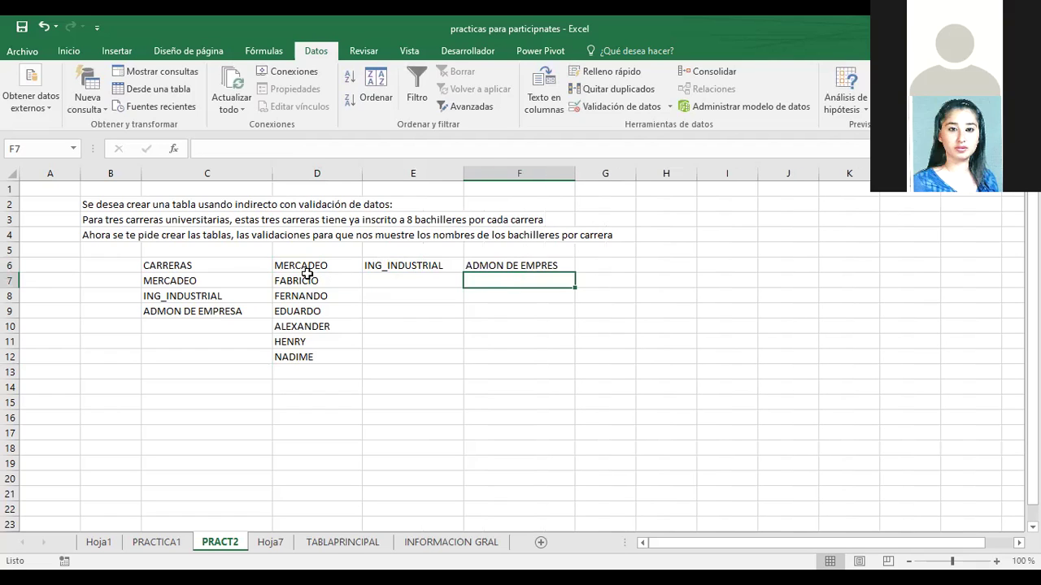
pyautogui.moveTo(309, 267); pyautogui.dragTo(292, 358)
pyautogui.moveTo(284, 263); pyautogui.dragTo(535, 355)
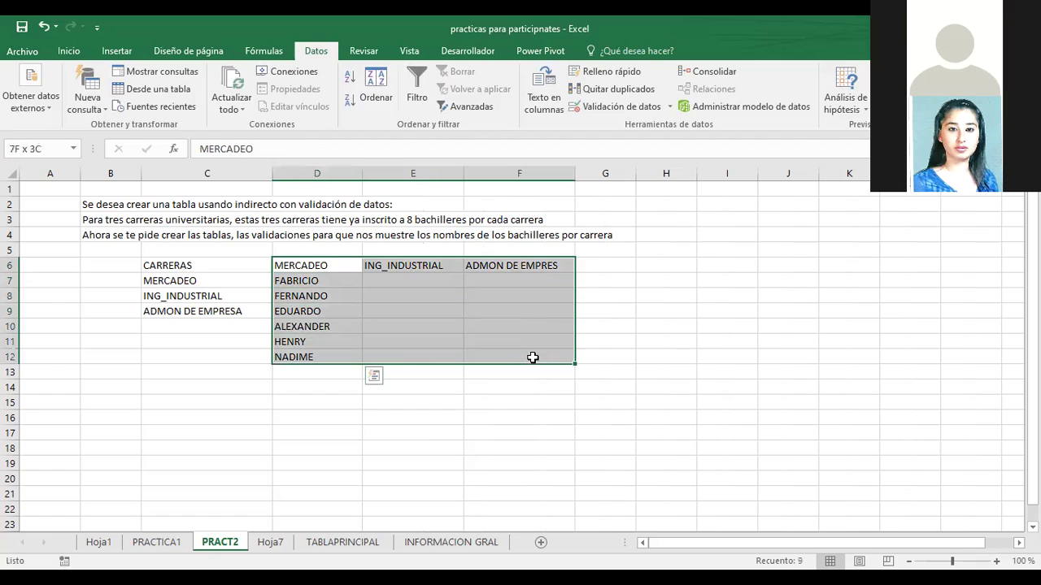
# Apply All Borders to the table range D6:F12 from the Home tab
pyautogui.click(68, 51)
pyautogui.click(146, 100)
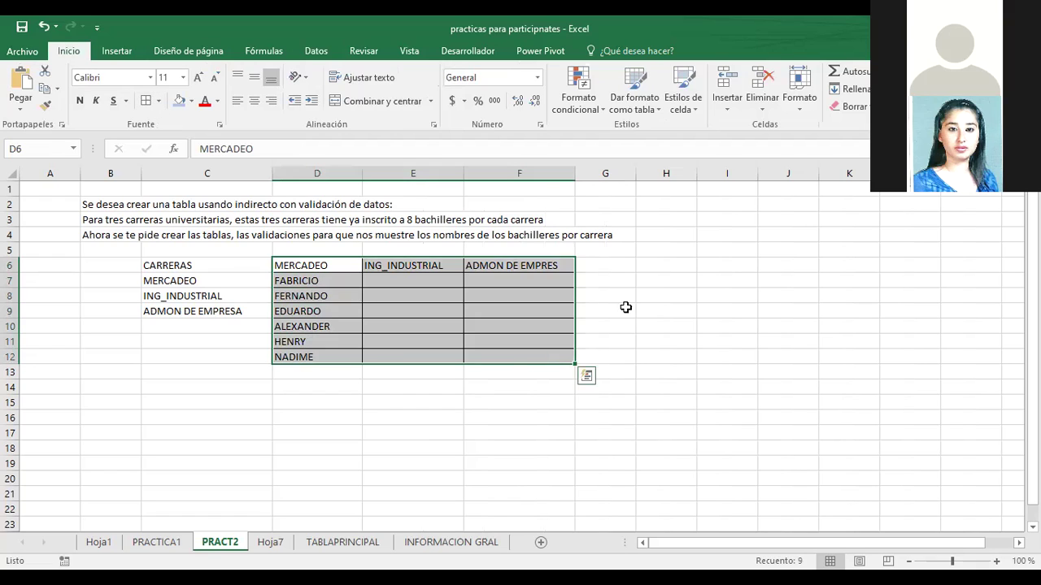
pyautogui.click(691, 311)
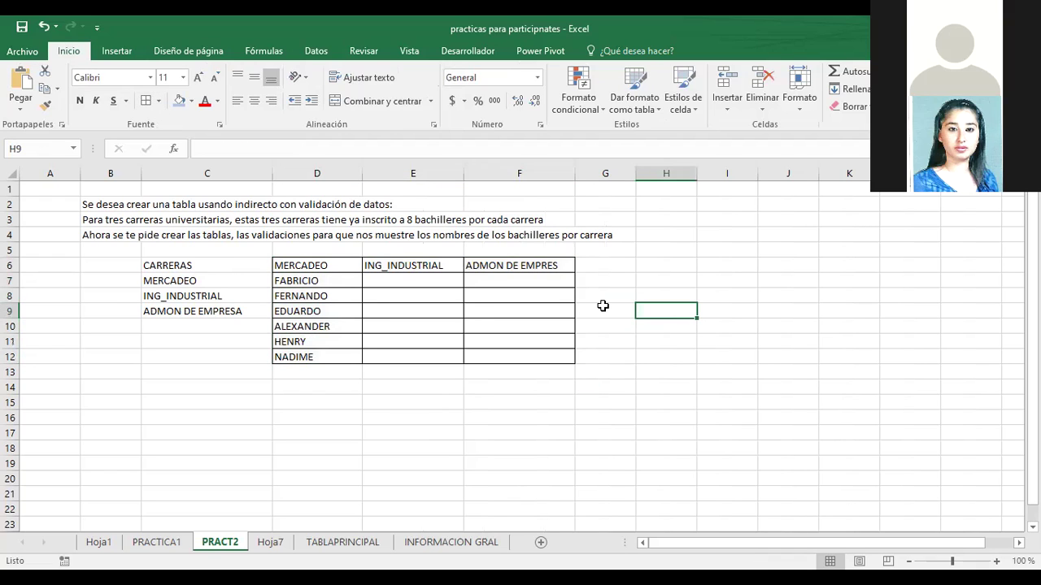
# Fill E7:E12 with LUIS, NADIME, RONAL, JORDAN, ARMIDA and MARCOS
pyautogui.click(398, 282)
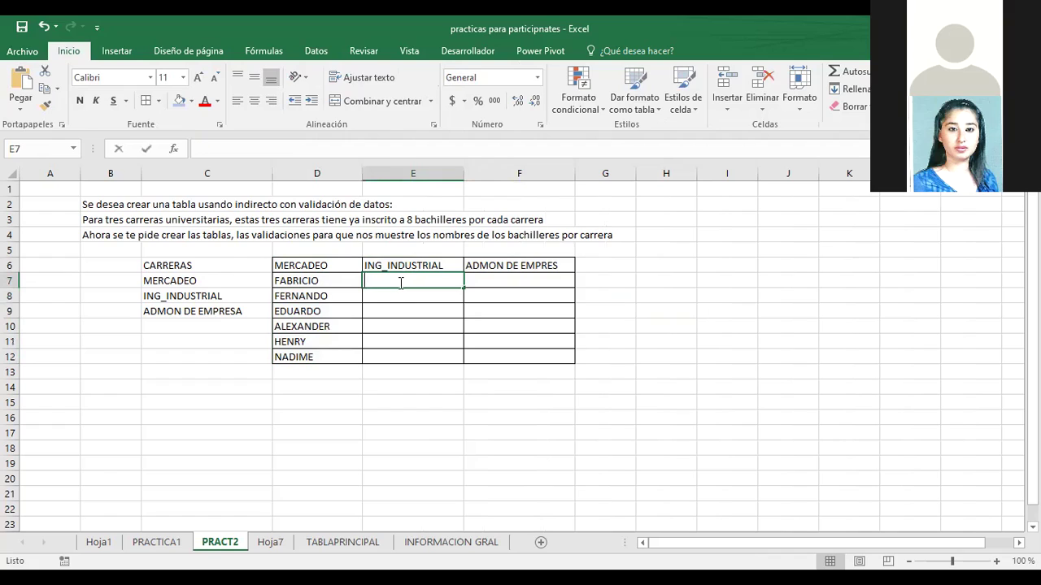
pyautogui.write('LUIS')
pyautogui.press('Return')
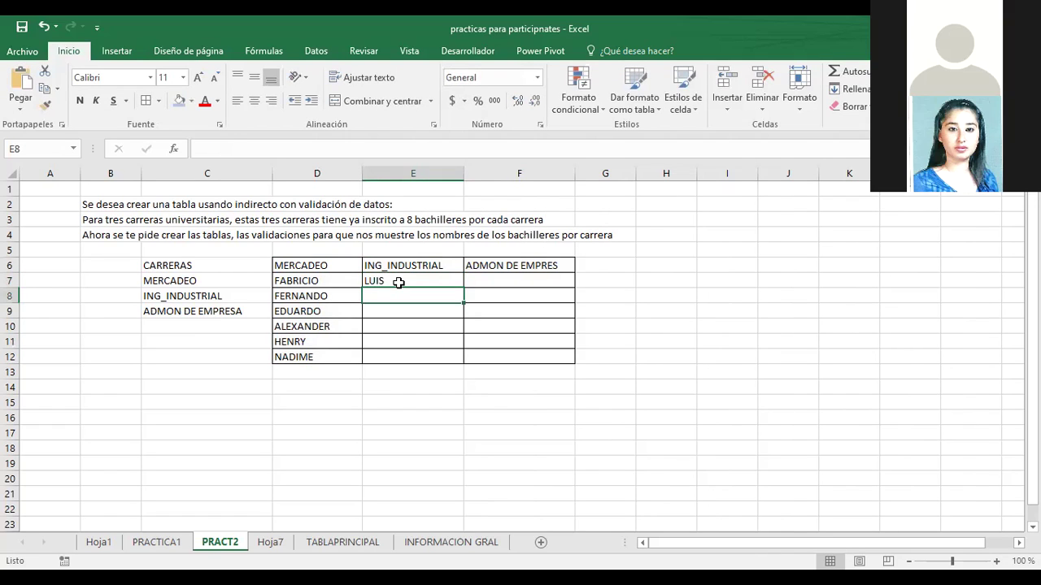
pyautogui.write('NADI')
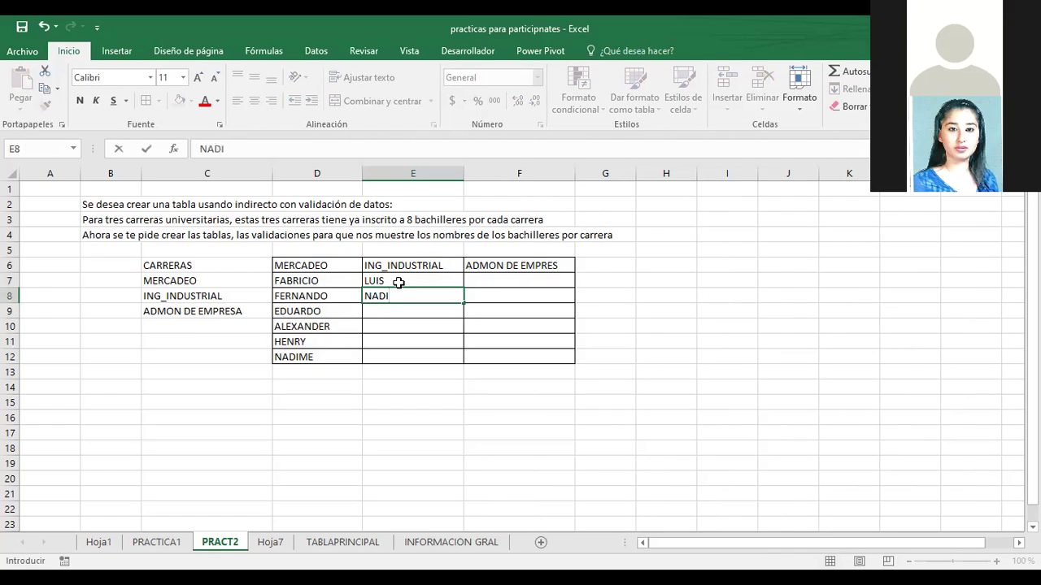
pyautogui.write('ME')
pyautogui.press('Return')
pyautogui.write('RONAL')
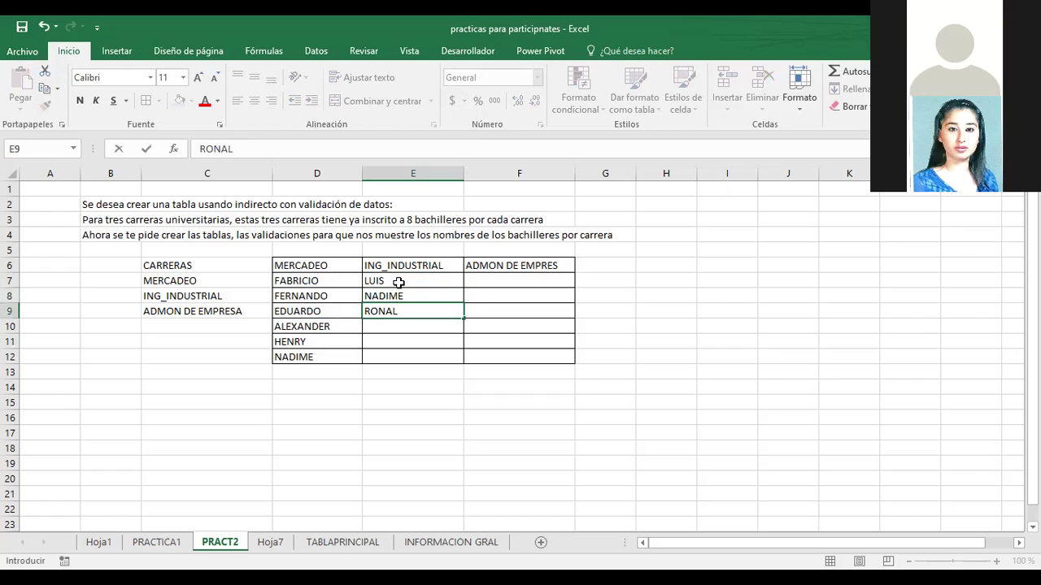
pyautogui.press('Return')
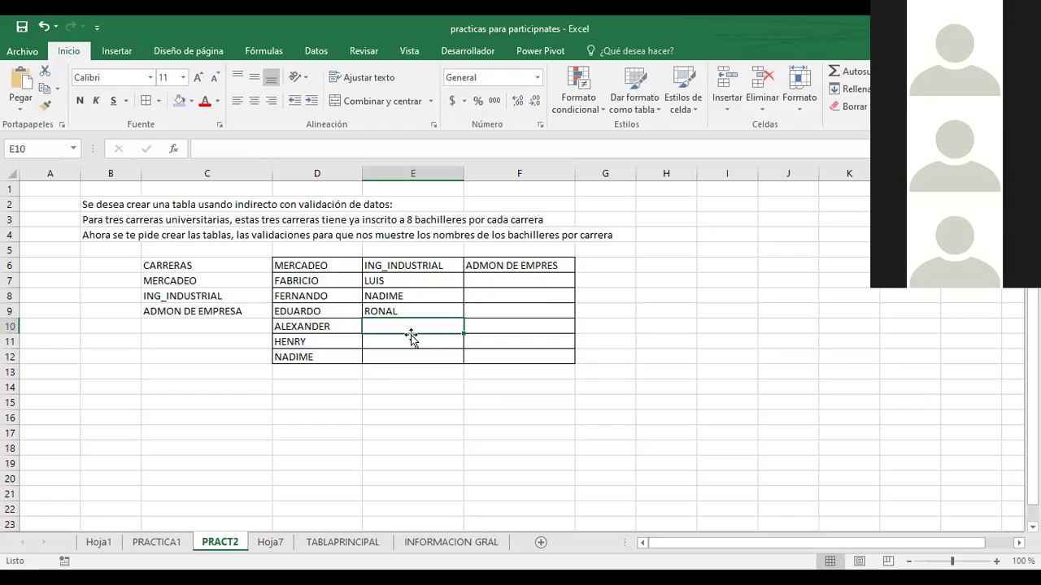
pyautogui.write('C')
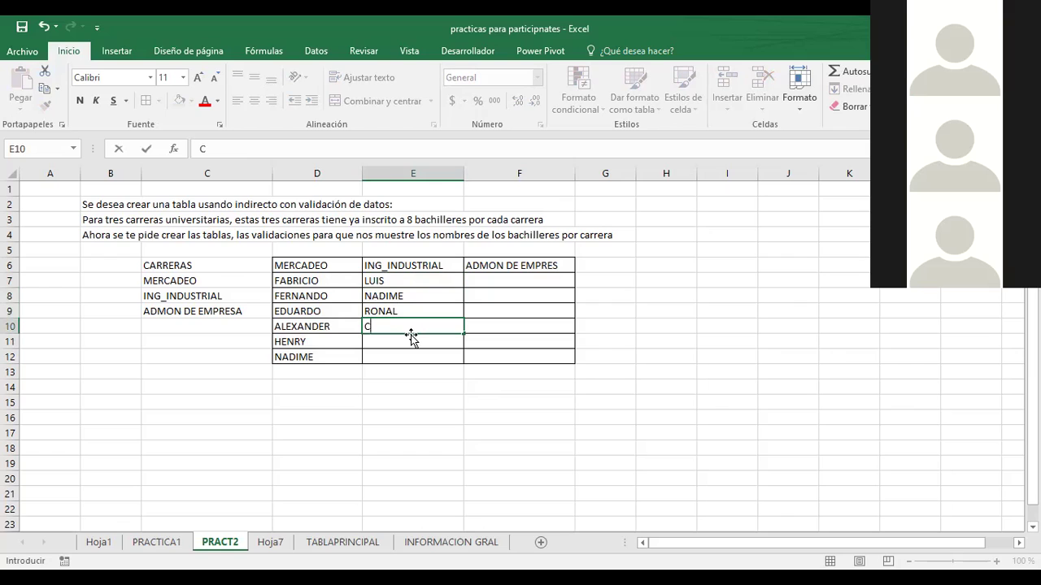
pyautogui.press('BackSpace')
pyautogui.write('JORDAN')
pyautogui.press('Return')
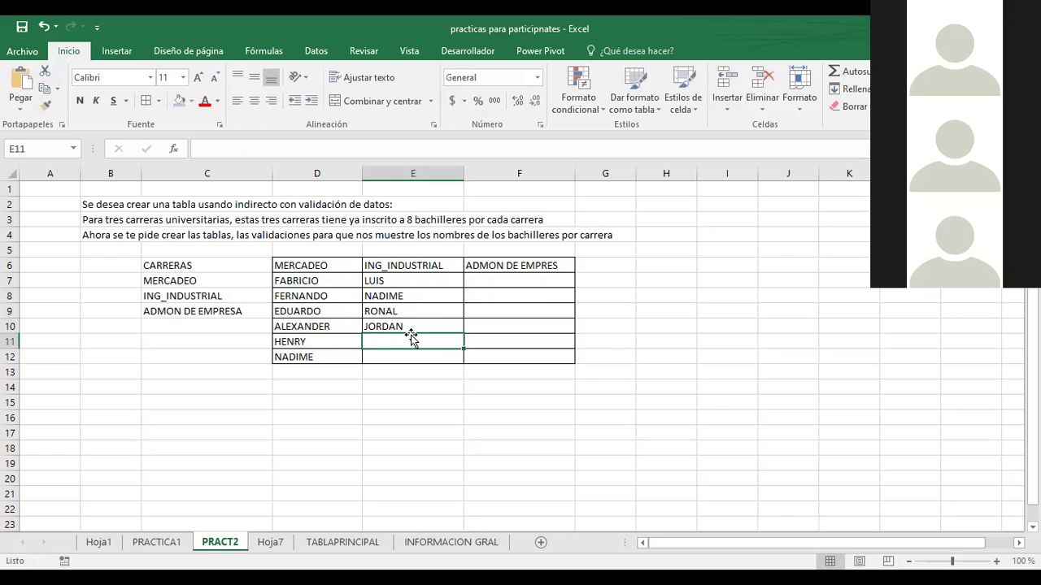
pyautogui.write('ARMIDA')
pyautogui.press('Return')
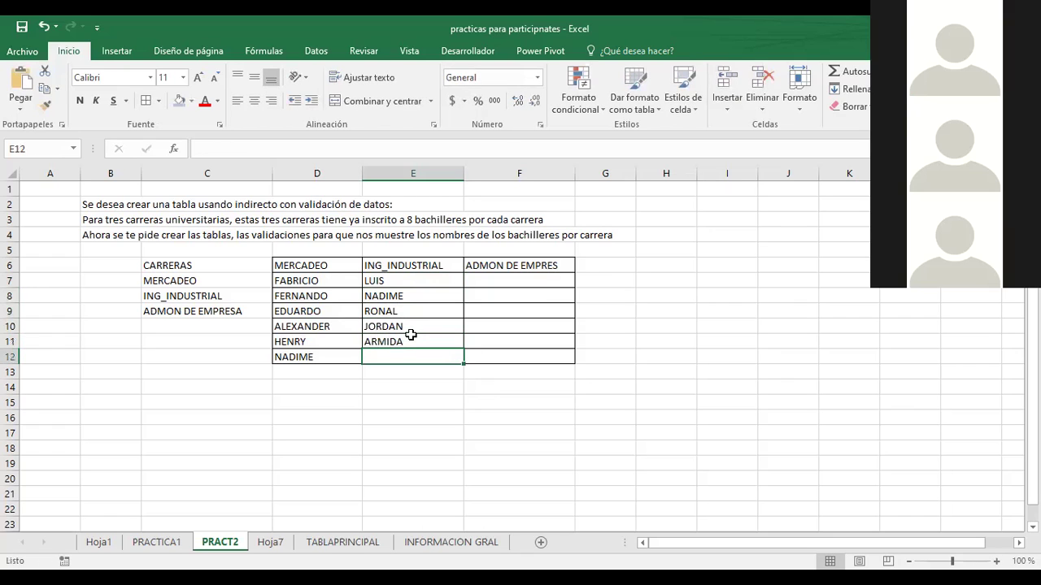
pyautogui.write('MARCOS')
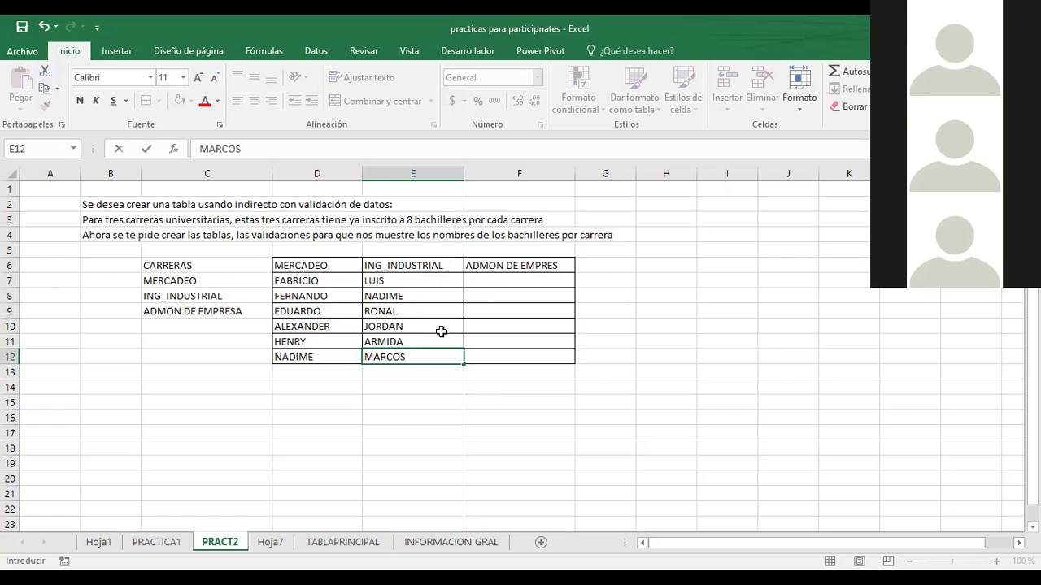
pyautogui.click(492, 279)
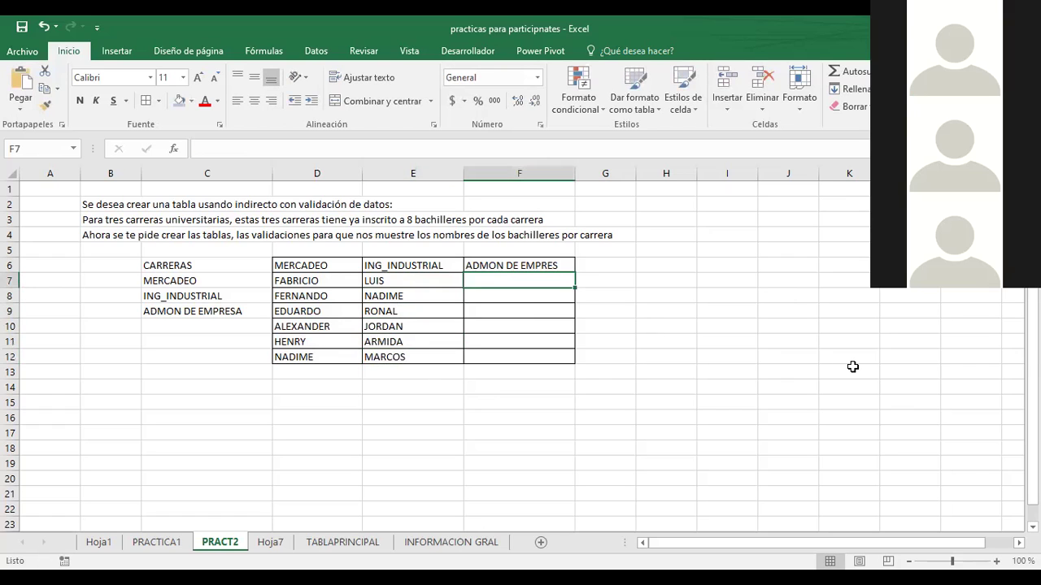
# Fill F7:F11 with ALEXANDRA, ROBERTO, KENY, MARIA and CONSUELO
pyautogui.write('ALEXANDRA')
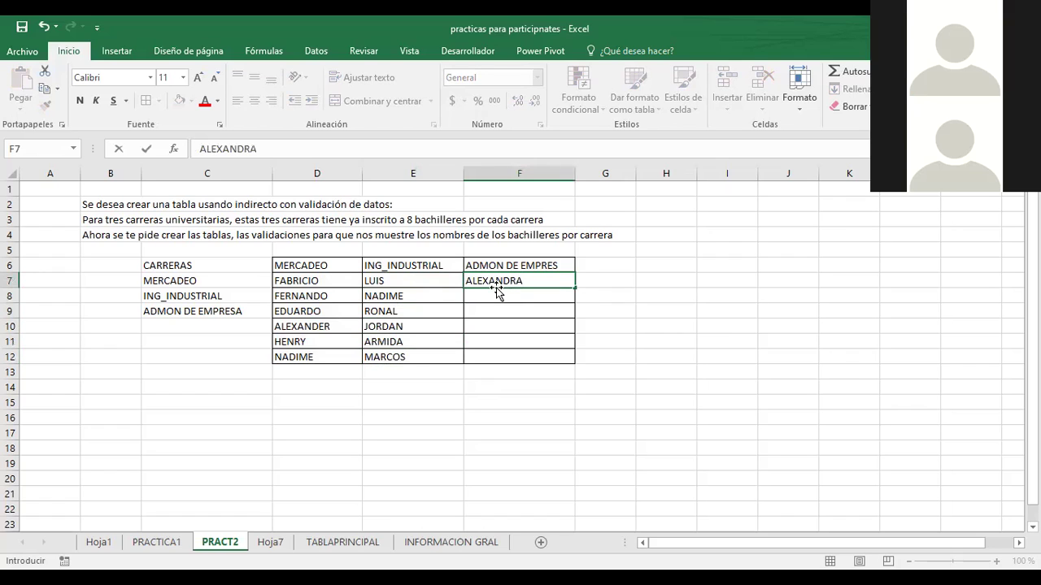
pyautogui.press('Return')
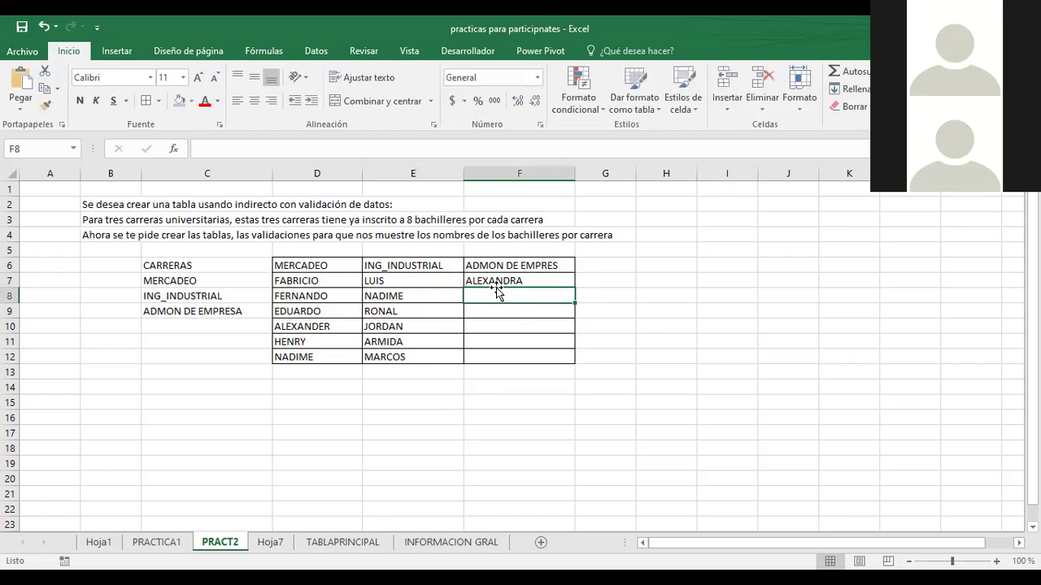
pyautogui.write('ROBERTO')
pyautogui.press('Return')
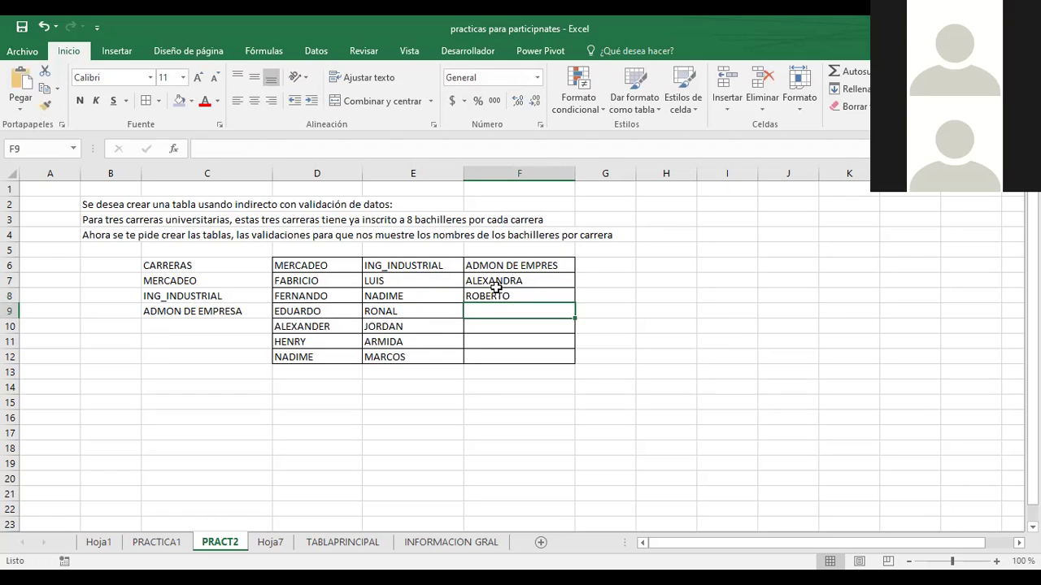
pyautogui.write('KENY')
pyautogui.press('Return')
pyautogui.write('MARIA')
pyautogui.press('Return')
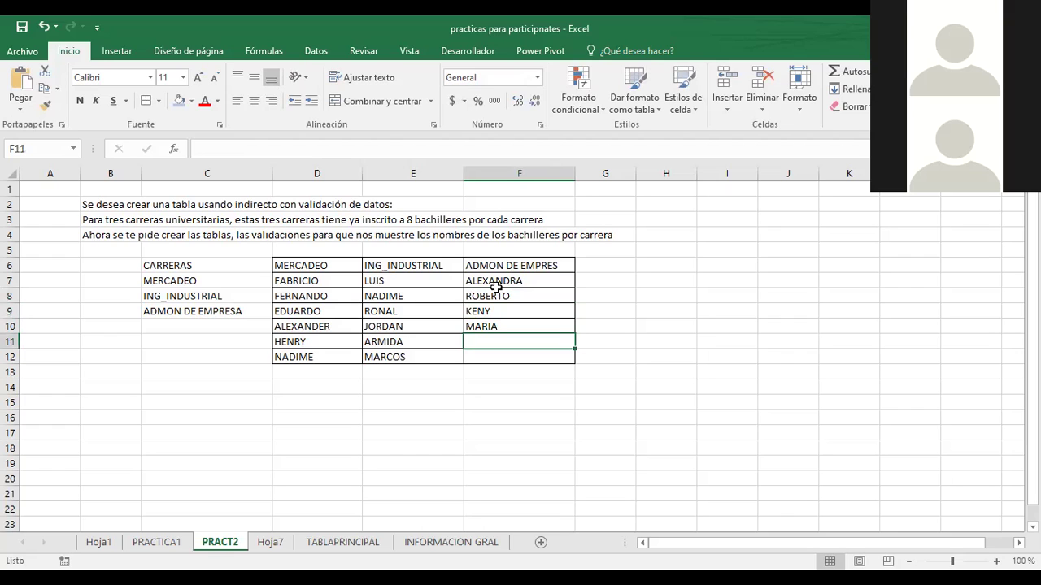
pyautogui.write('CONSUELO')
pyautogui.press('Return')
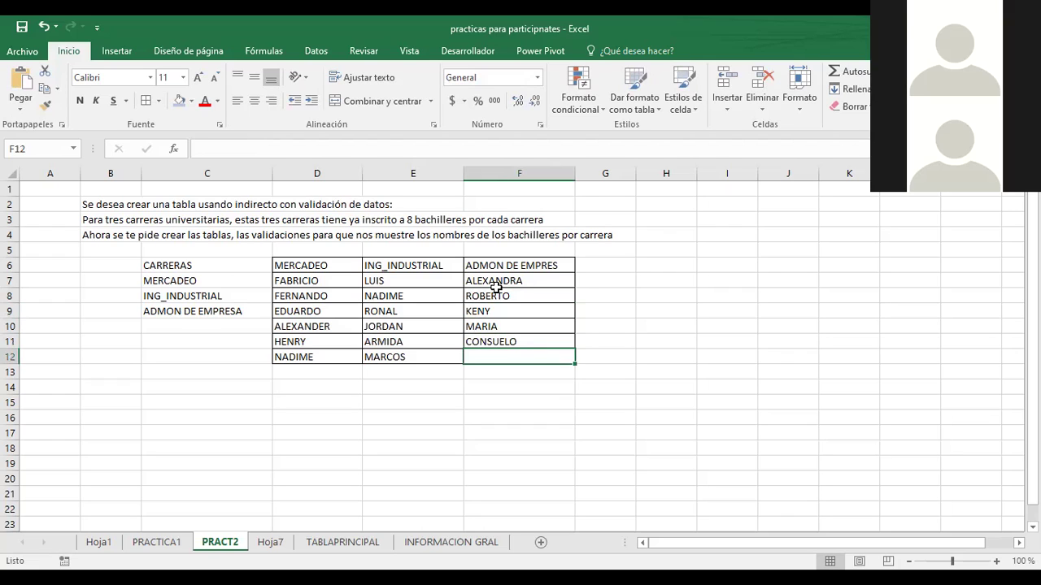
# Enter the last name in F12, correcting JUAN to JAIME
pyautogui.write('JUAN')
pyautogui.press('Return')
pyautogui.press('Up')
pyautogui.write('JAIME')
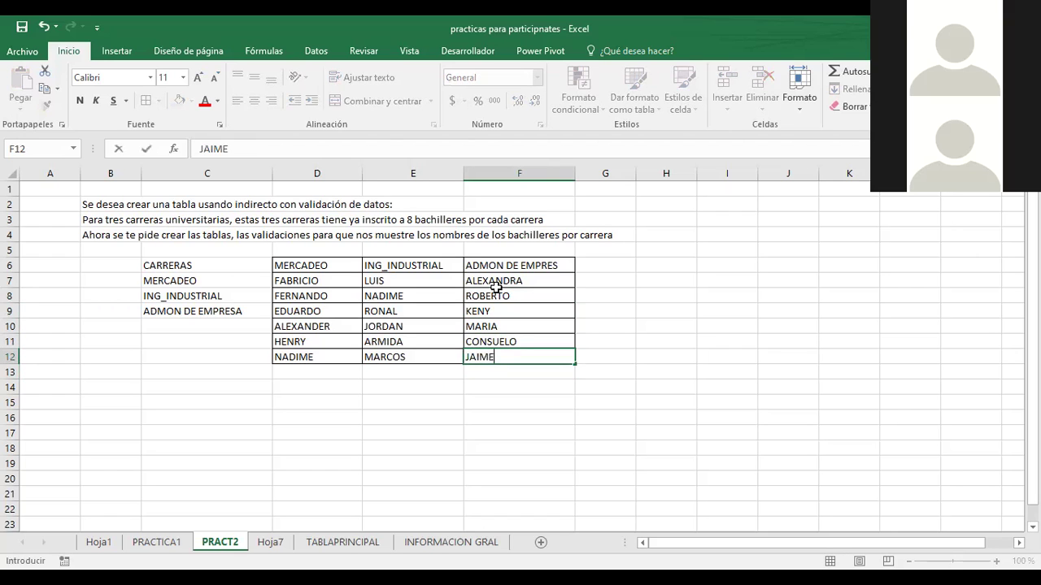
pyautogui.press('Return')
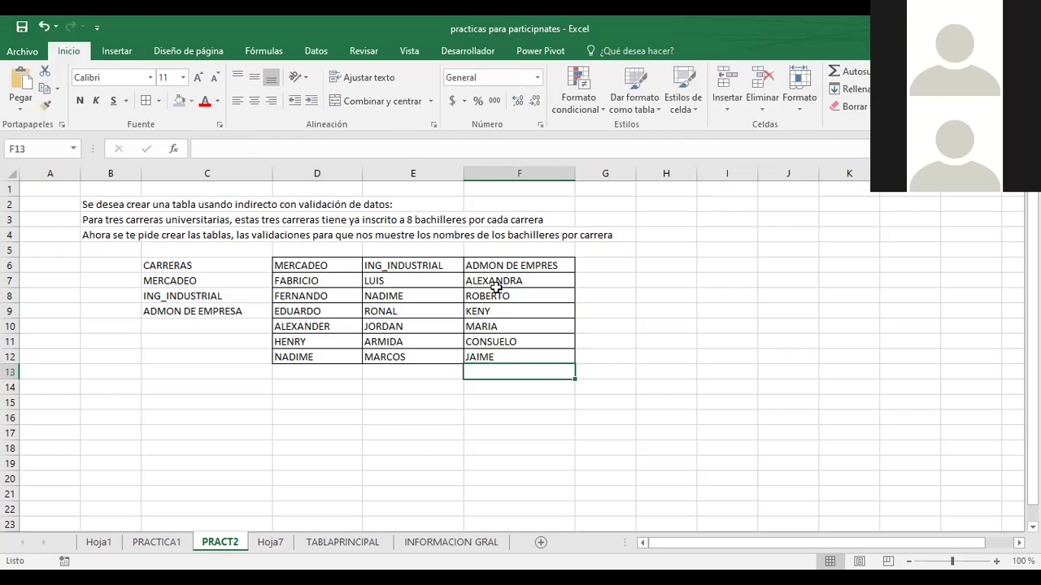
pyautogui.click(594, 278)
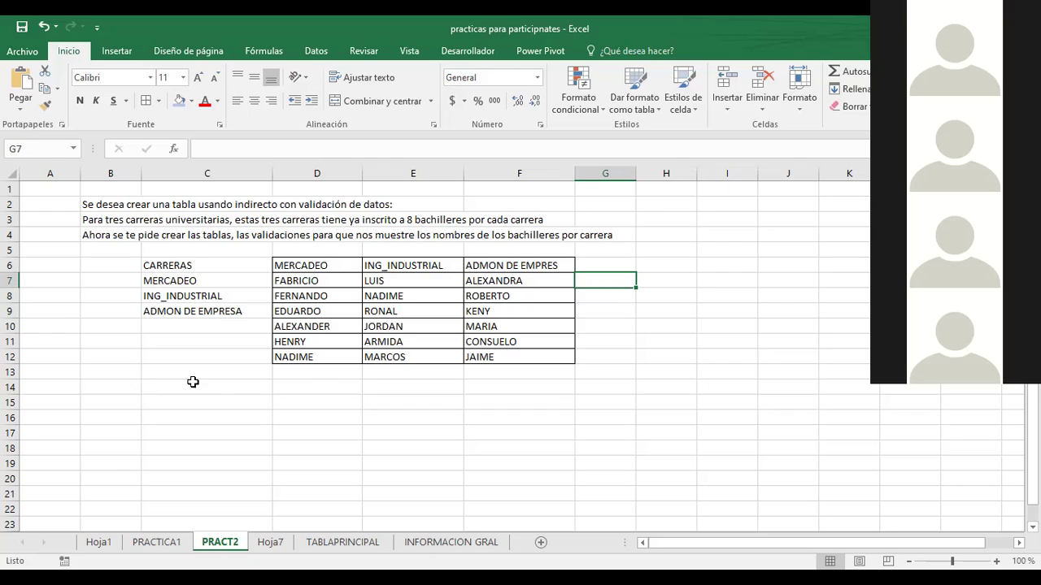
# Go to the blank Hoja7 sheet, select cell B3 and show the Datos ribbon
pyautogui.click(214, 391)
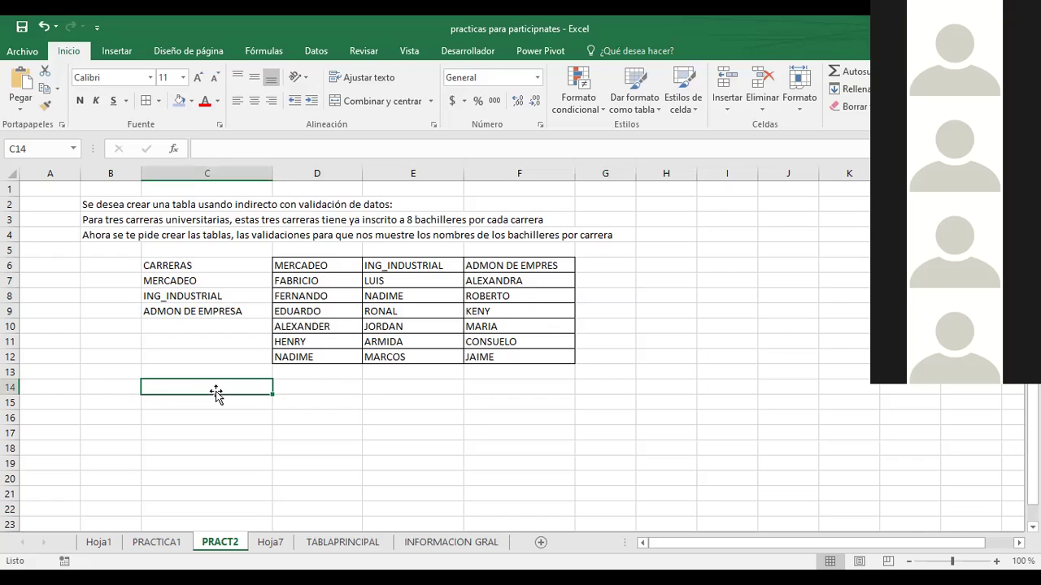
pyautogui.click(268, 543)
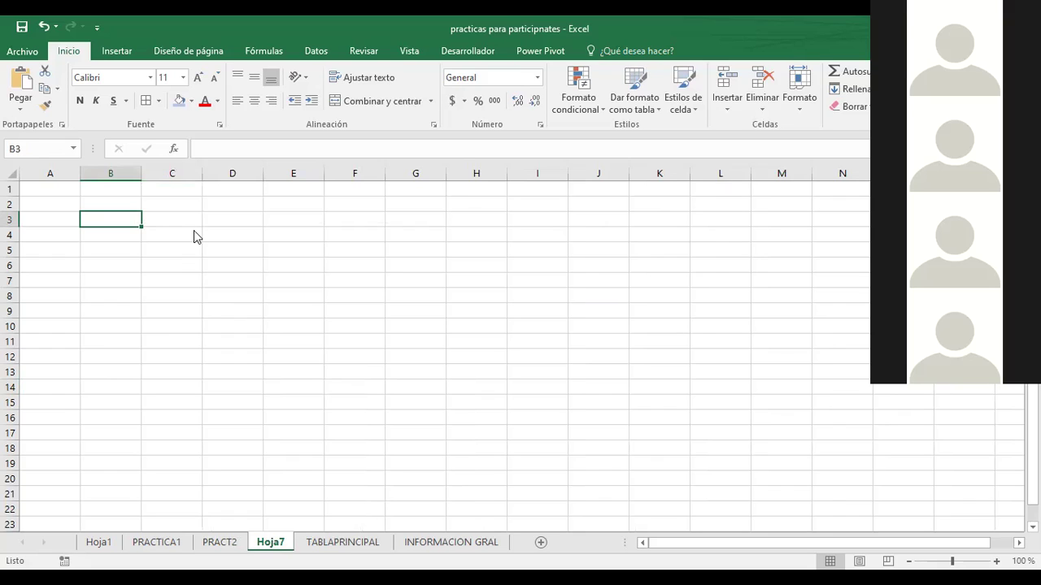
pyautogui.click(116, 235)
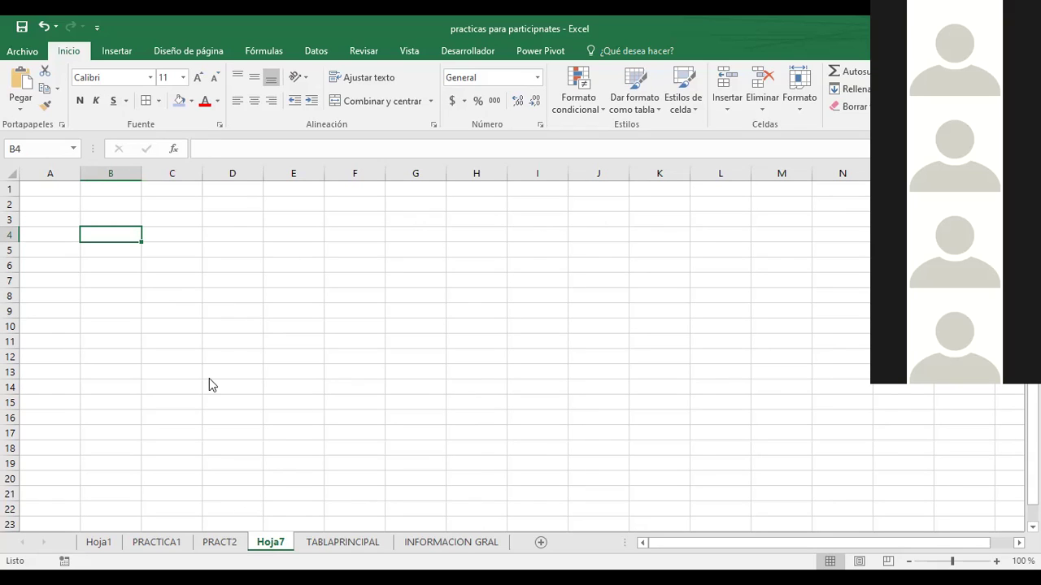
pyautogui.click(112, 220)
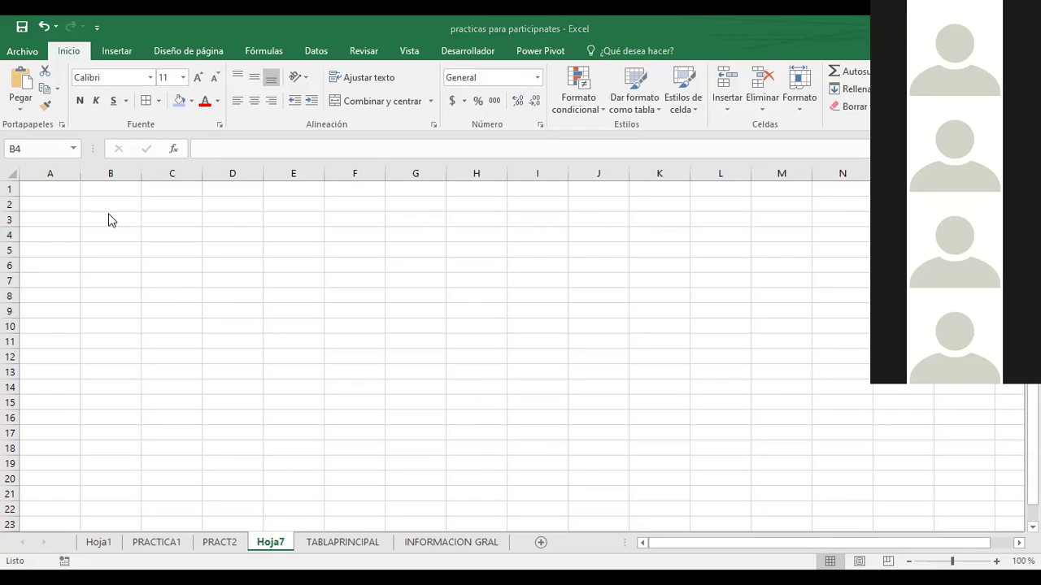
pyautogui.click(311, 52)
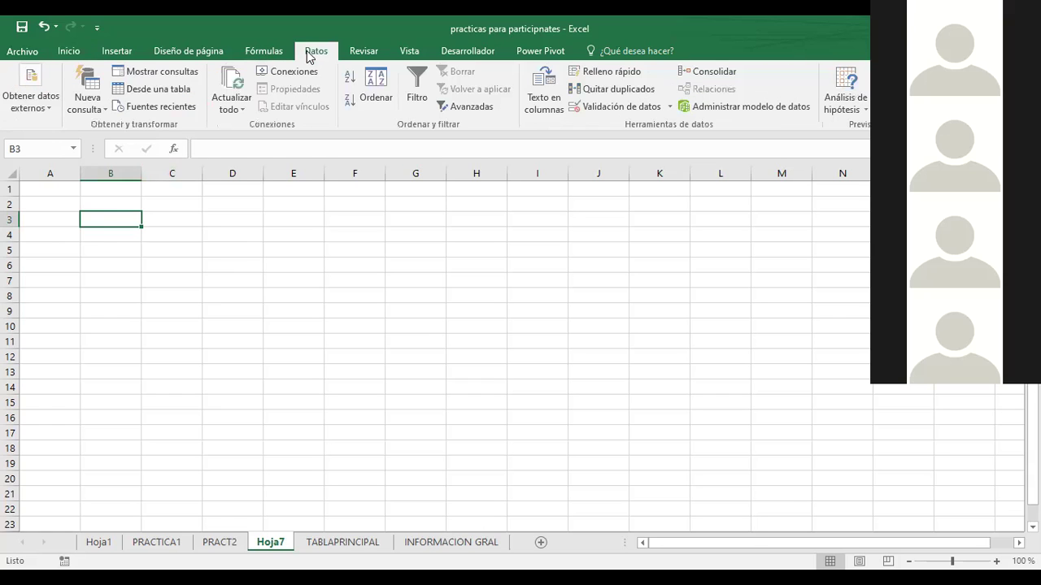
pyautogui.click(638, 112)
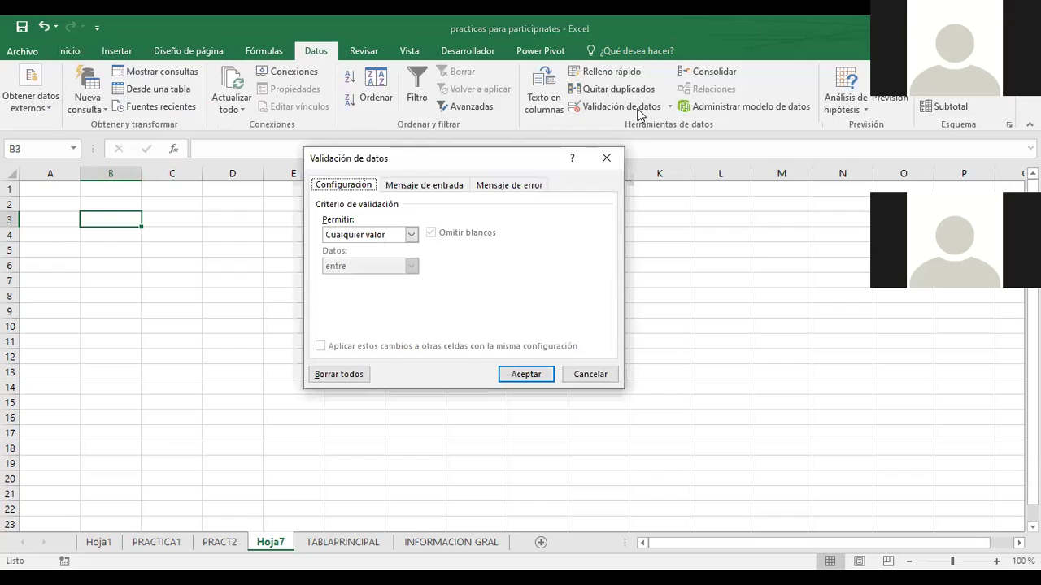
pyautogui.click(411, 235)
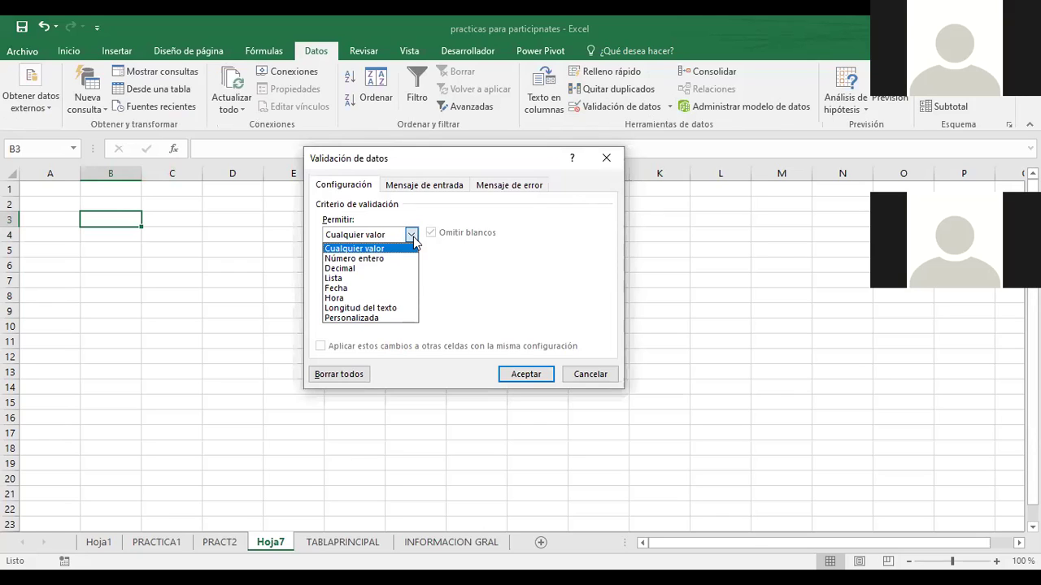
pyautogui.click(412, 234)
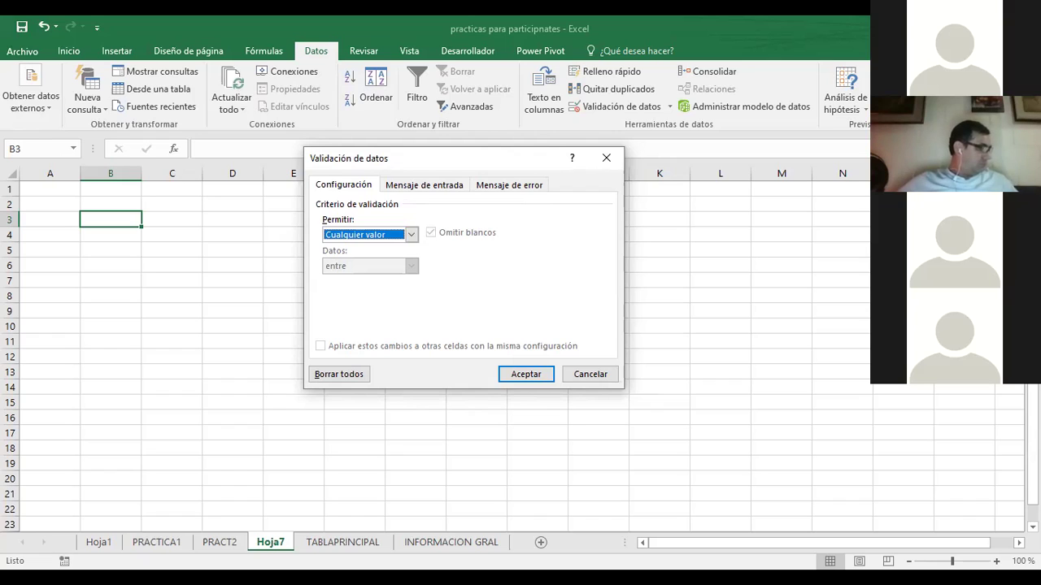
pyautogui.click(604, 162)
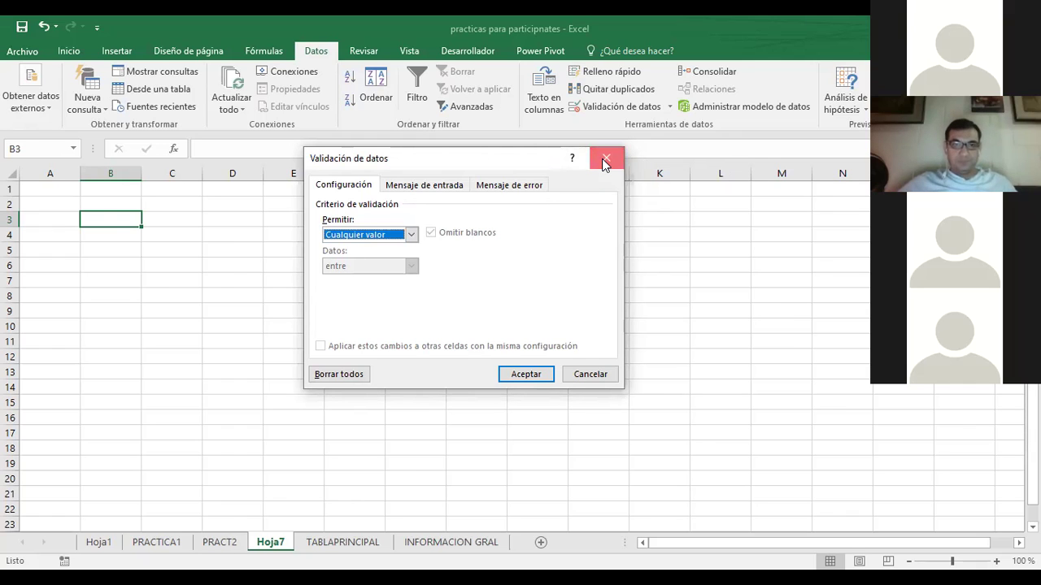
pyautogui.click(220, 543)
# On PRACT2, name D7:D12 MERCADEO and E7:E12 ING_INDUSTRIAL in the Name Box
pyautogui.click(693, 252)
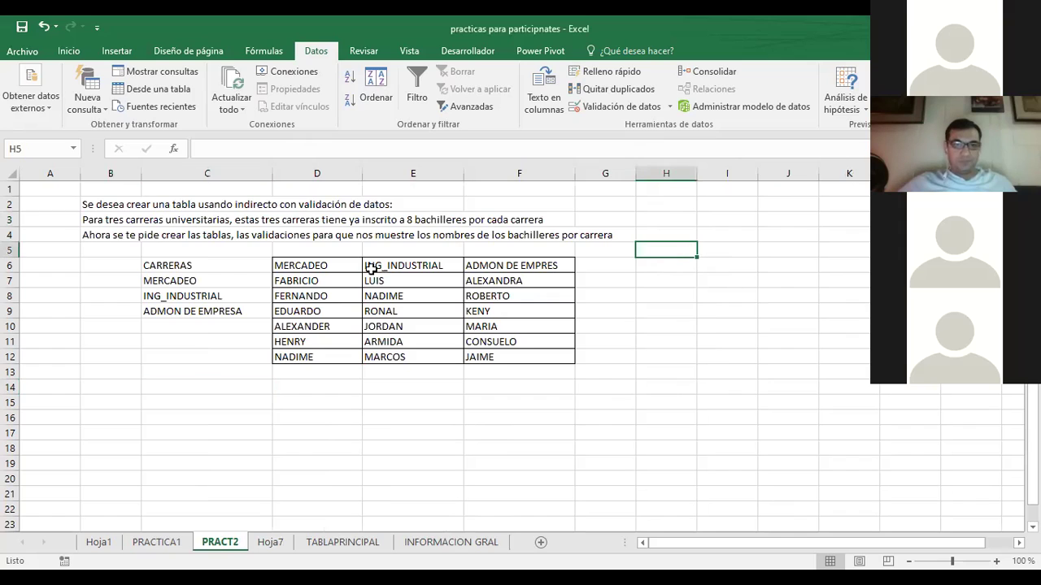
pyautogui.click(301, 265)
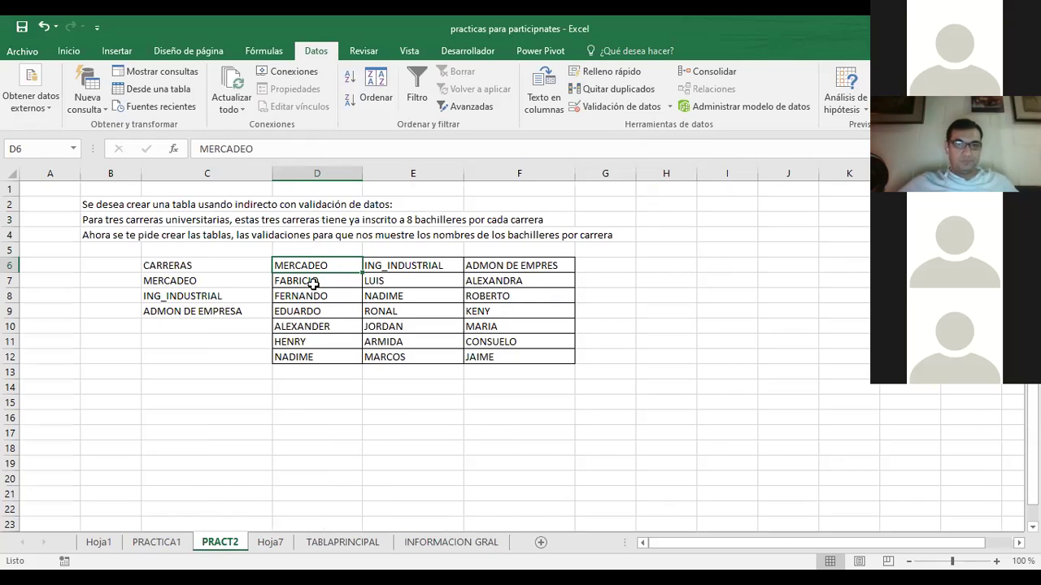
pyautogui.moveTo(317, 282); pyautogui.dragTo(309, 358)
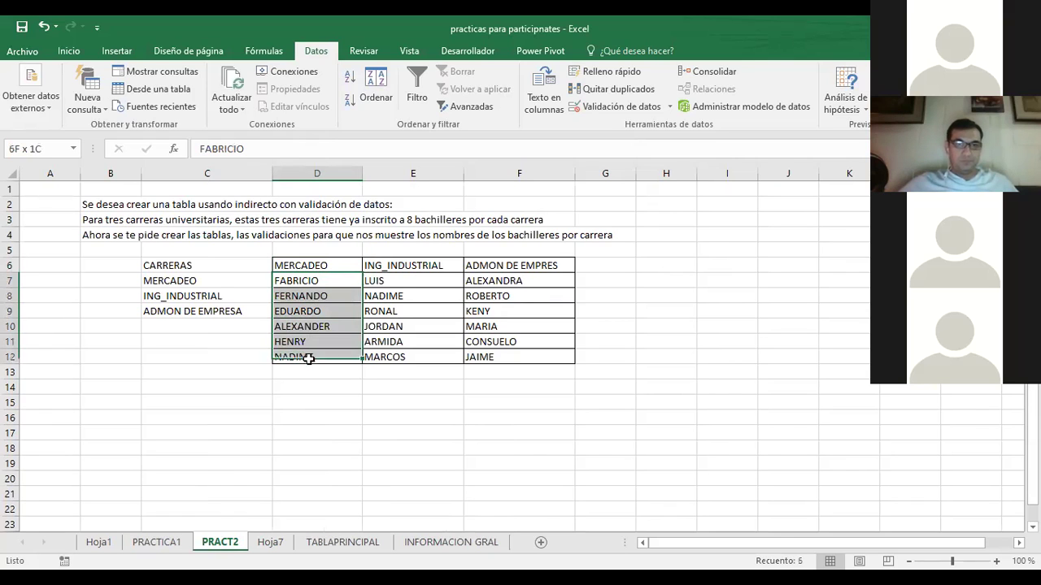
pyautogui.click(31, 149)
pyautogui.write('MERCA')
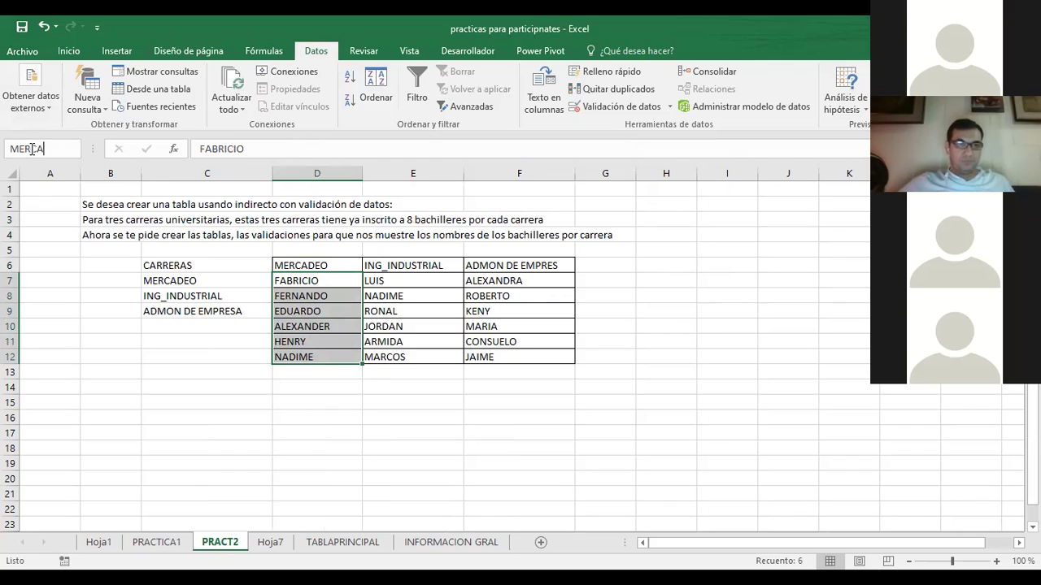
pyautogui.write('DEO')
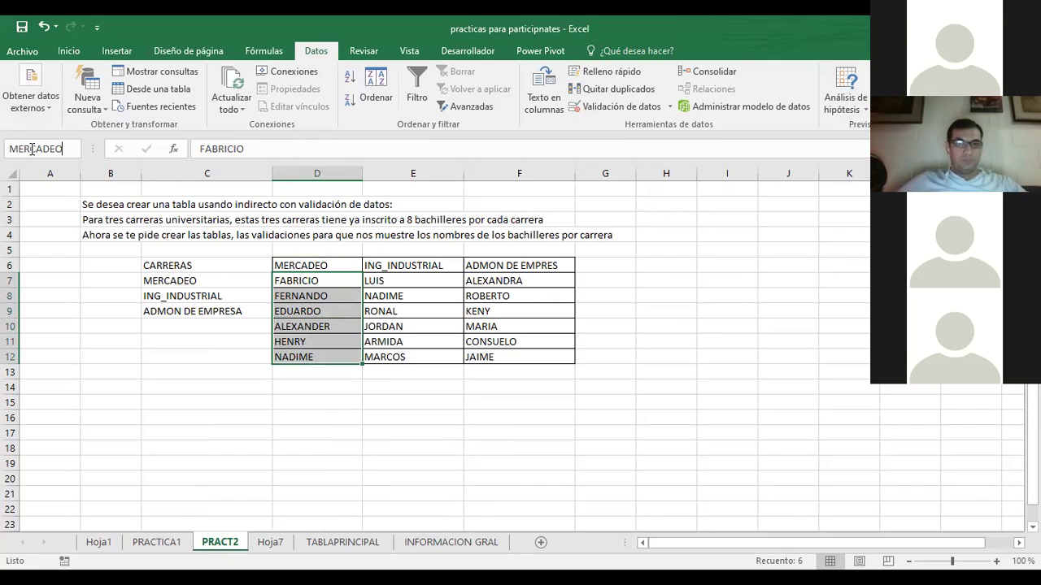
pyautogui.press('Return')
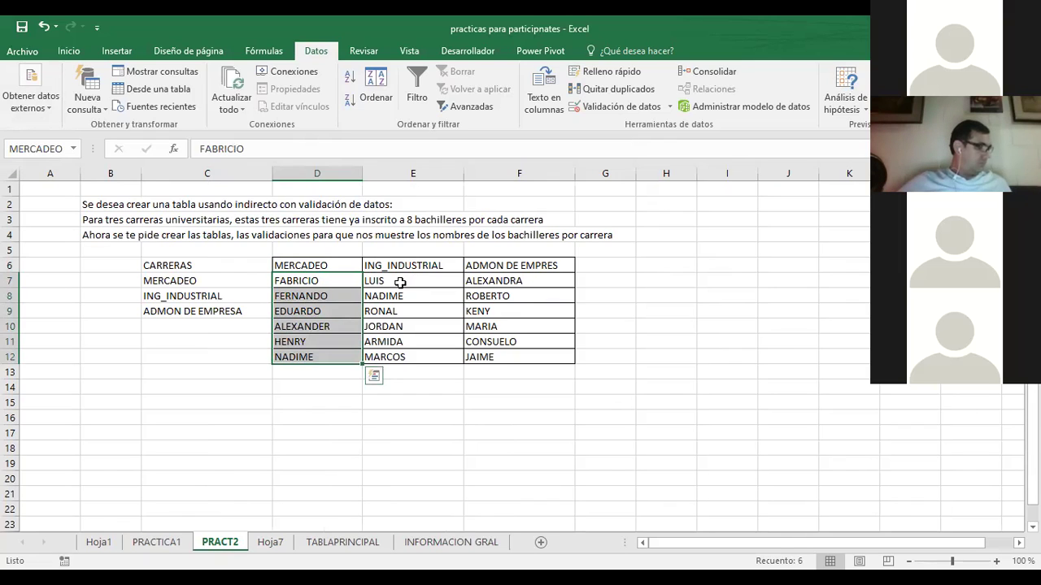
pyautogui.moveTo(399, 283); pyautogui.dragTo(400, 350)
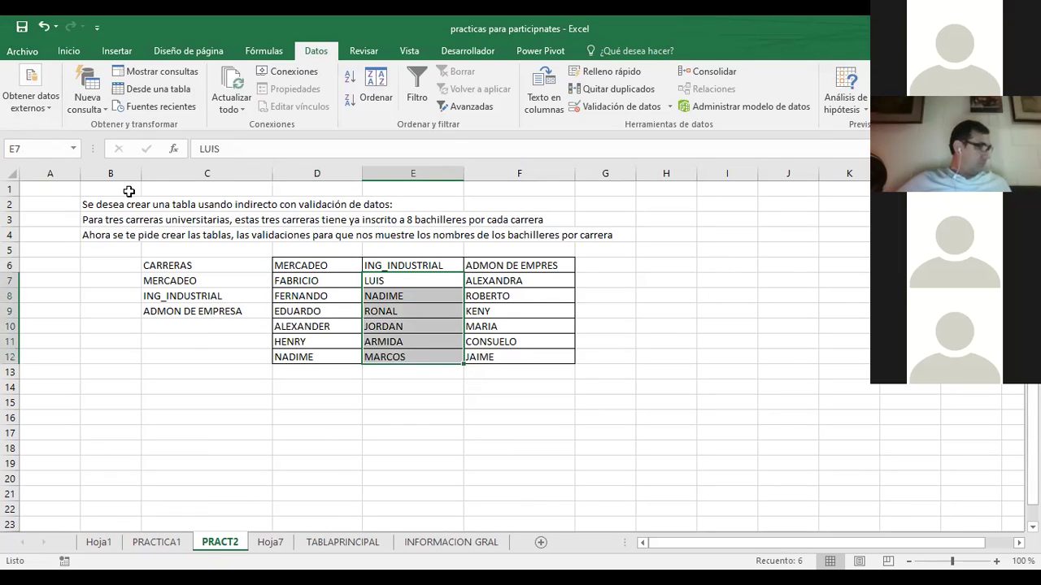
pyautogui.click(35, 148)
pyautogui.write('ING')
pyautogui.write('_INDUSTRIAL')
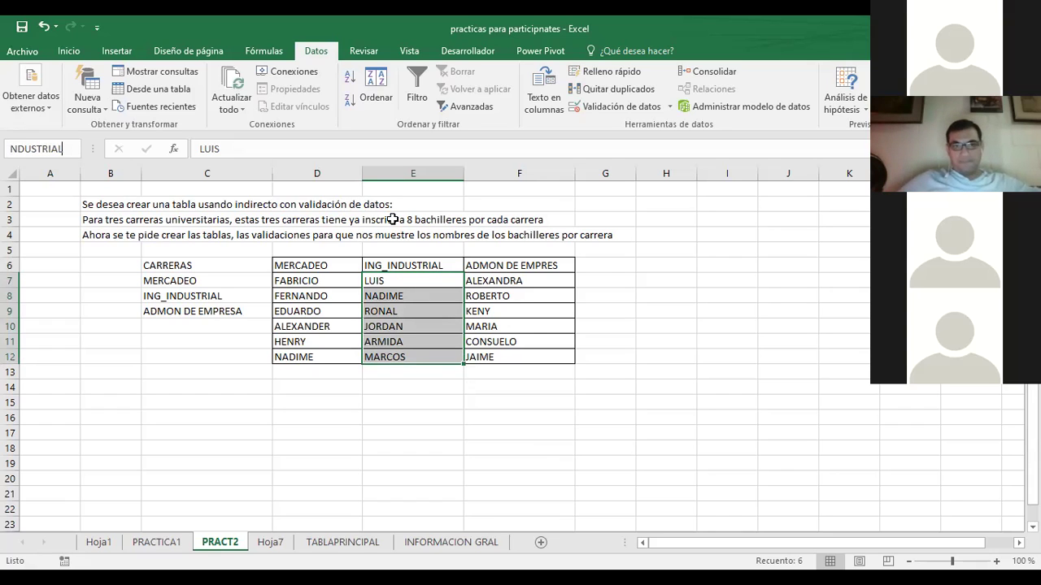
pyautogui.press('Return')
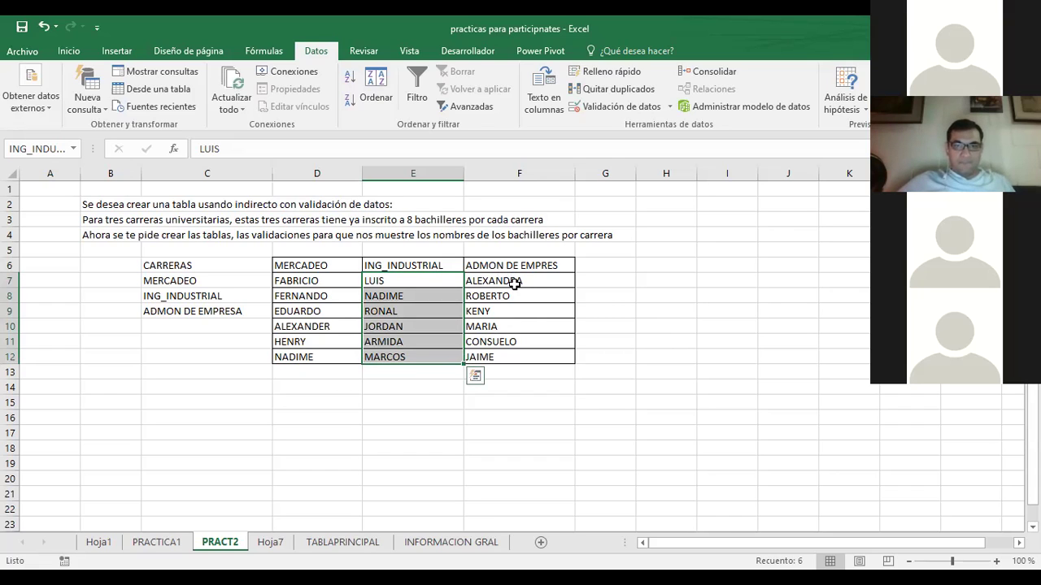
# Try naming F7:F12 ADMON DE EMPRESA, then correct the F6 header to ADMON DE EMPRESA
pyautogui.moveTo(515, 282); pyautogui.dragTo(509, 358)
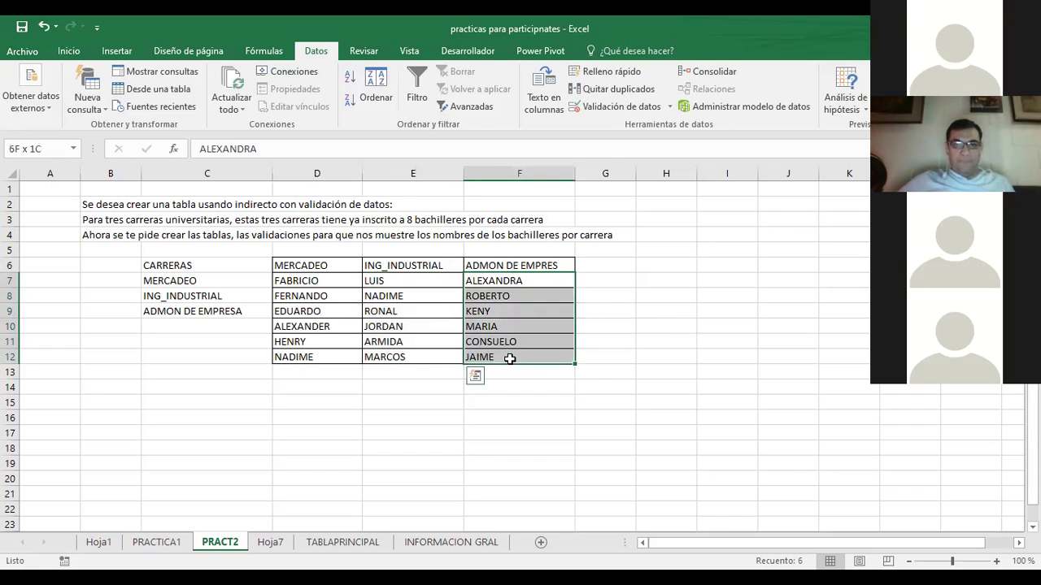
pyautogui.click(38, 148)
pyautogui.write('ADMON')
pyautogui.write(' DE EMPRESA')
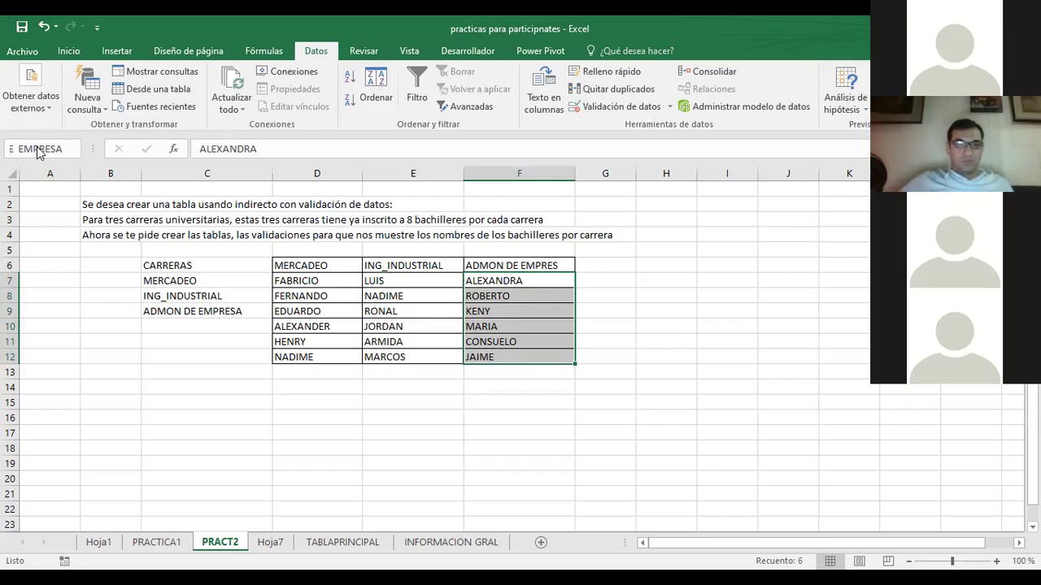
pyautogui.press('Return')
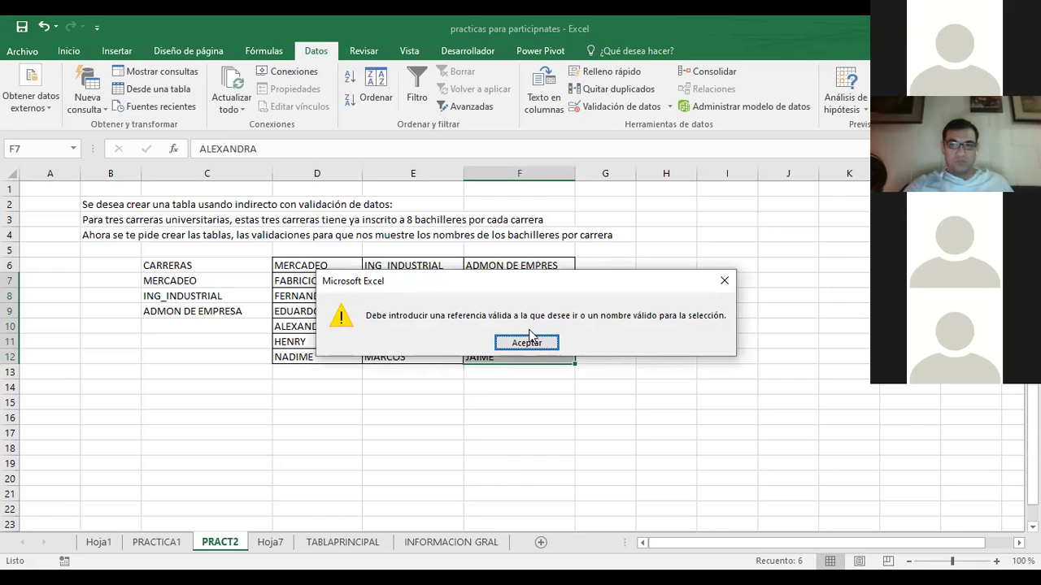
pyautogui.click(527, 342)
pyautogui.click(521, 267)
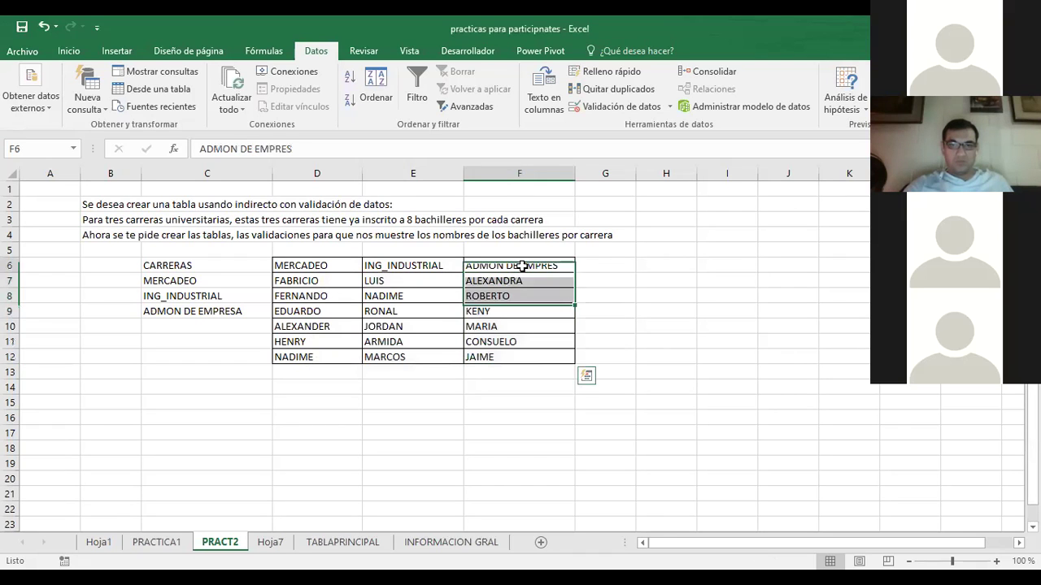
pyautogui.doubleClick(521, 266)
pyautogui.write('A')
pyautogui.click(636, 271)
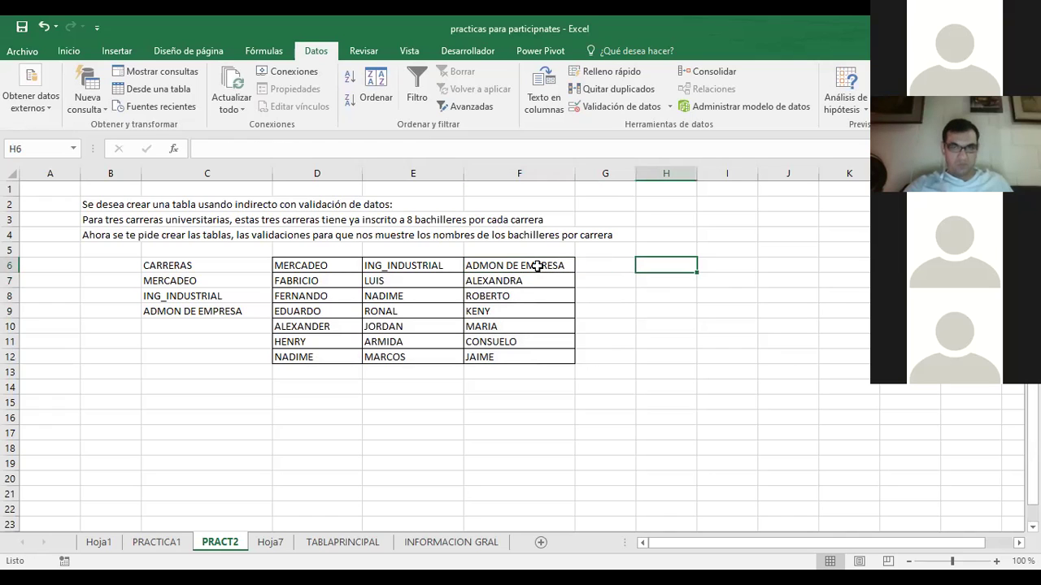
# Retry the name ADMON DE EMPRESA for F7:F12 and dismiss the invalid-name error
pyautogui.click(537, 266)
pyautogui.moveTo(493, 283); pyautogui.dragTo(498, 358)
pyautogui.click(32, 147)
pyautogui.write('ADMON DE EMPRESA')
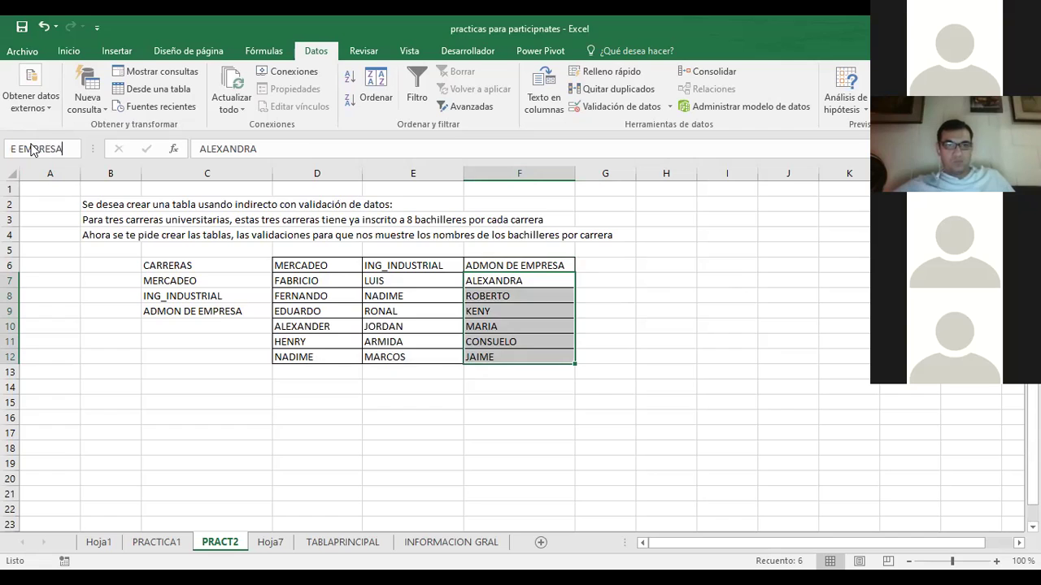
pyautogui.press('Return')
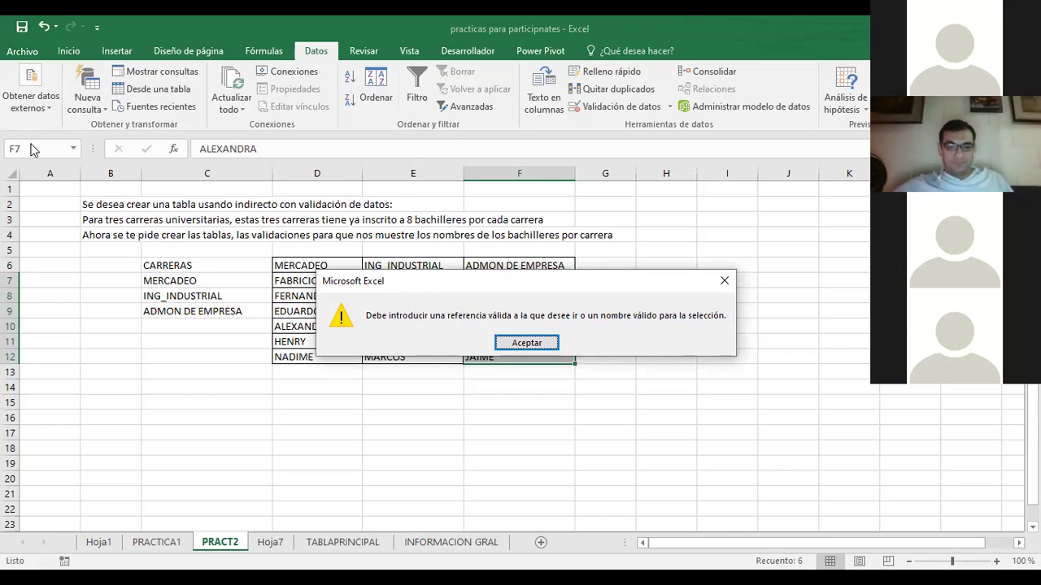
pyautogui.press('Return')
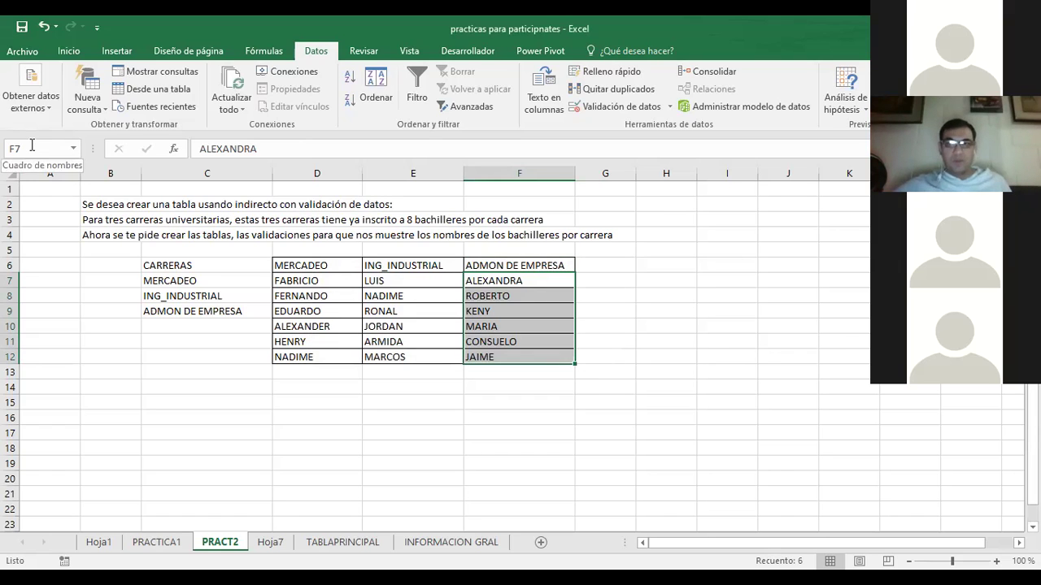
pyautogui.click(31, 147)
pyautogui.press('Escape')
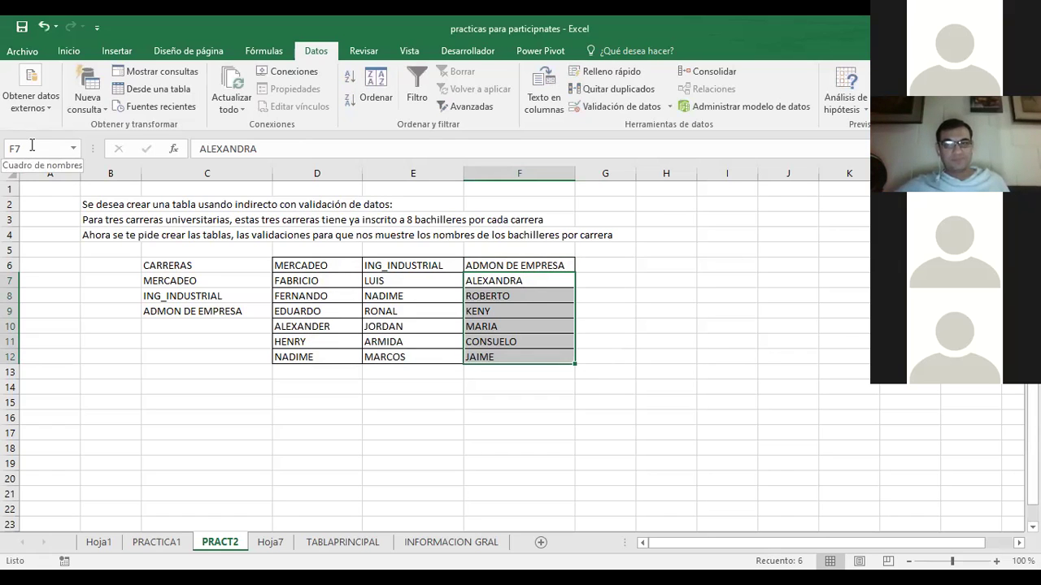
# Shorten the F6 header to ADMON and reselect F7:F12 for naming
pyautogui.click(605, 266)
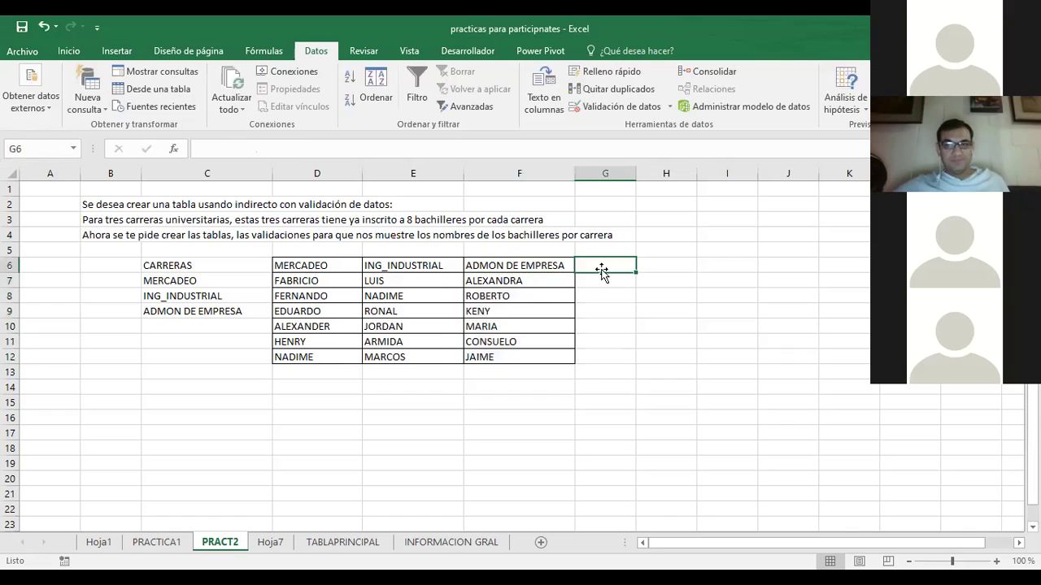
pyautogui.click(482, 260)
pyautogui.write('ADMON')
pyautogui.press('Return')
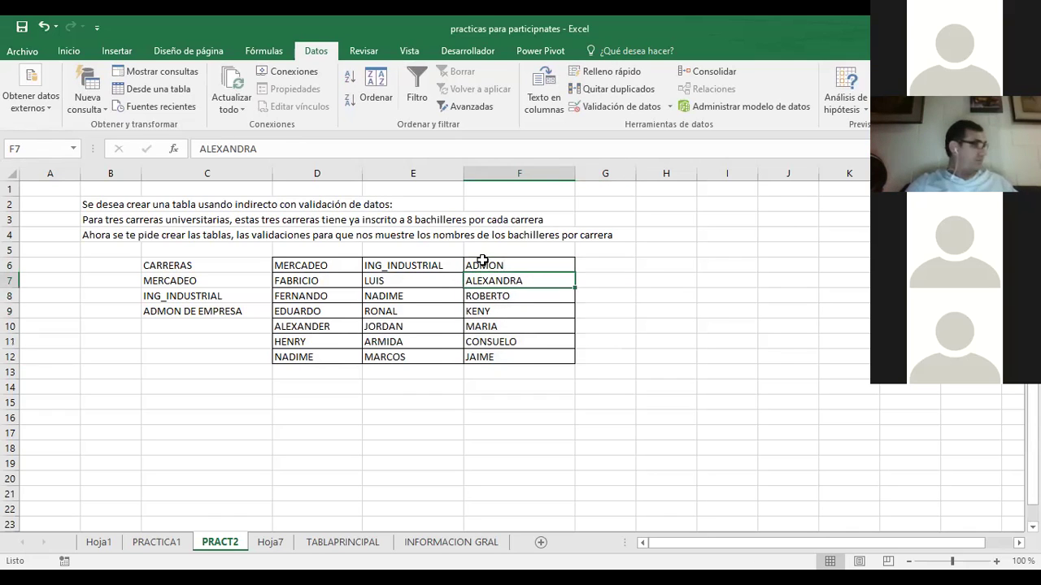
pyautogui.moveTo(492, 283); pyautogui.dragTo(488, 358)
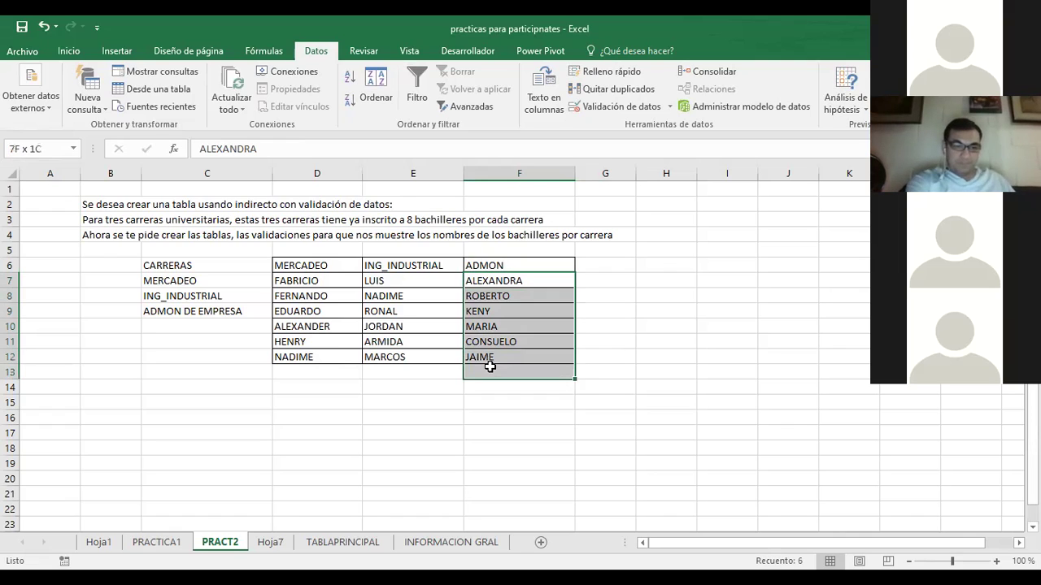
pyautogui.click(45, 148)
# Enter ADMO in the Name Box, then check Hoja7 and PRACTICA1 before returning to PRACT2
pyautogui.write('ADMO')
pyautogui.press('Return')
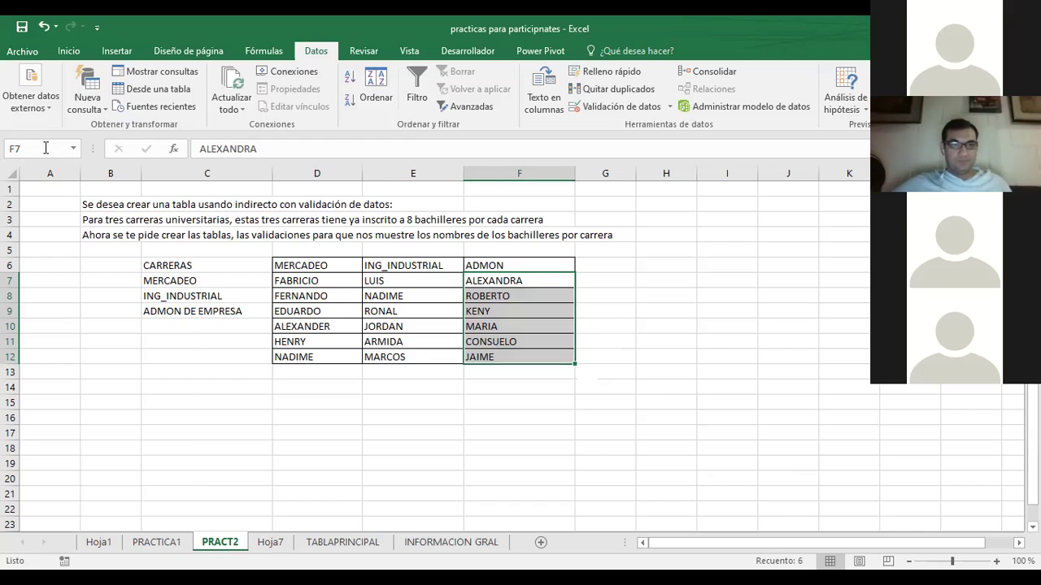
pyautogui.click(271, 542)
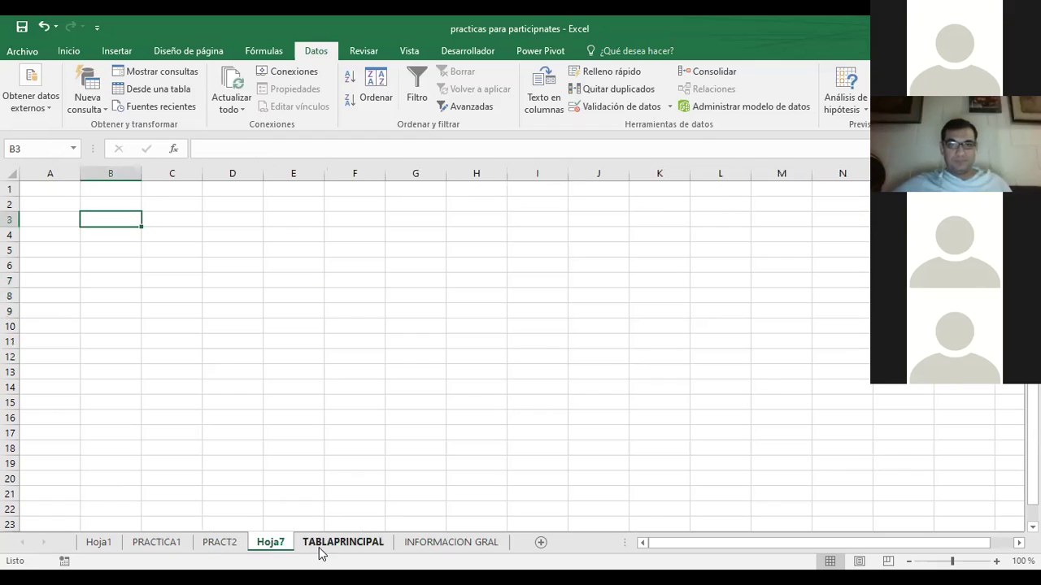
pyautogui.click(166, 544)
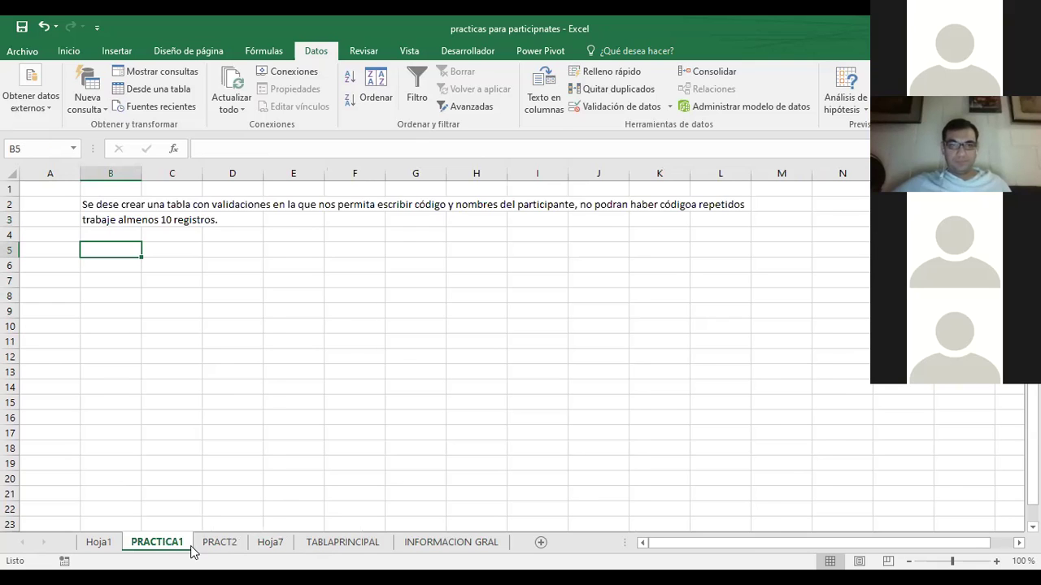
pyautogui.click(220, 542)
# Define F7:F12 as the named range ADMINISTRACION
pyautogui.moveTo(504, 281); pyautogui.dragTo(502, 358)
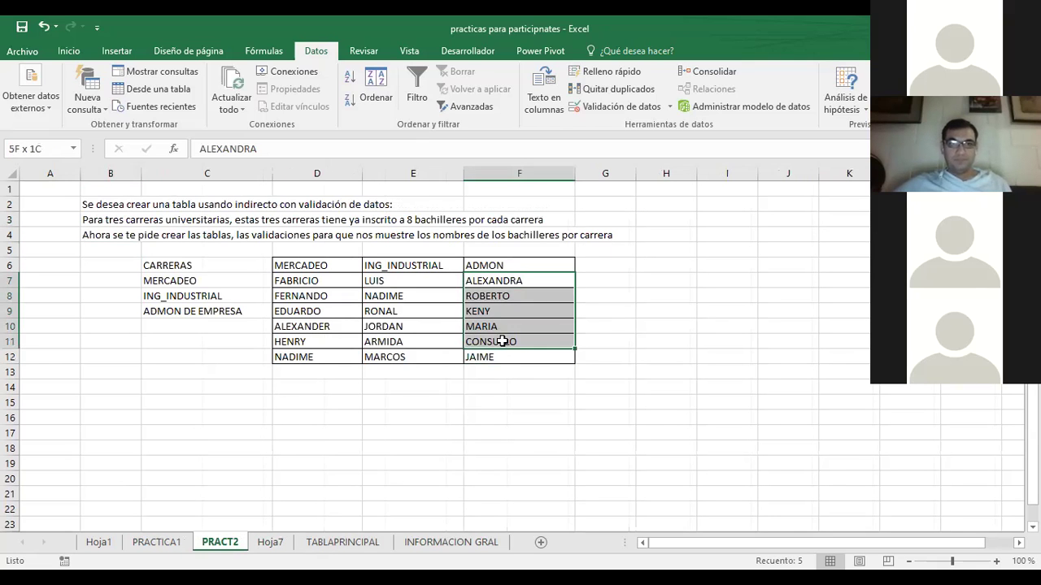
pyautogui.click(39, 151)
pyautogui.write('ADMINISTRA')
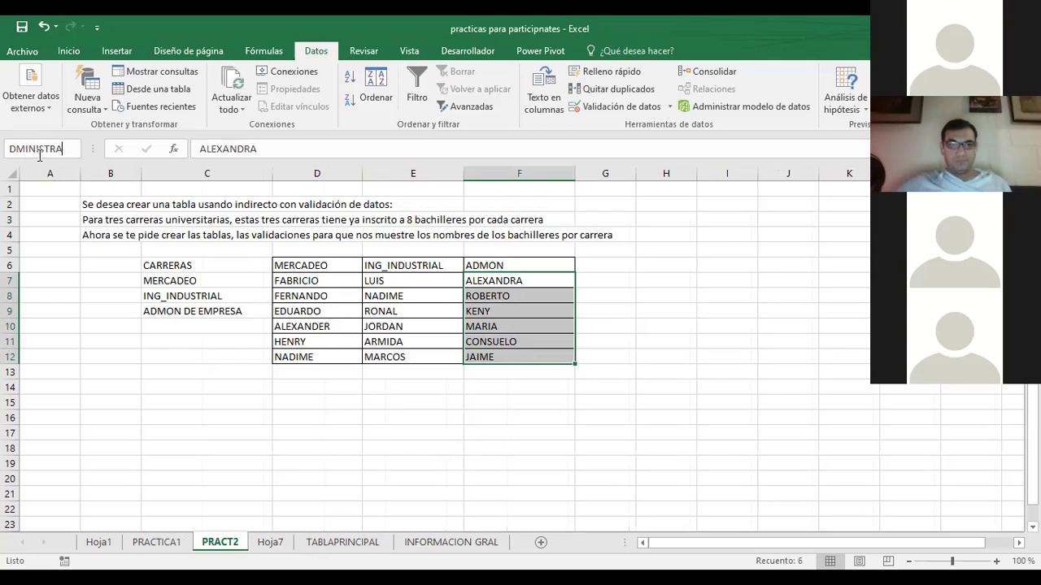
pyautogui.write('CION')
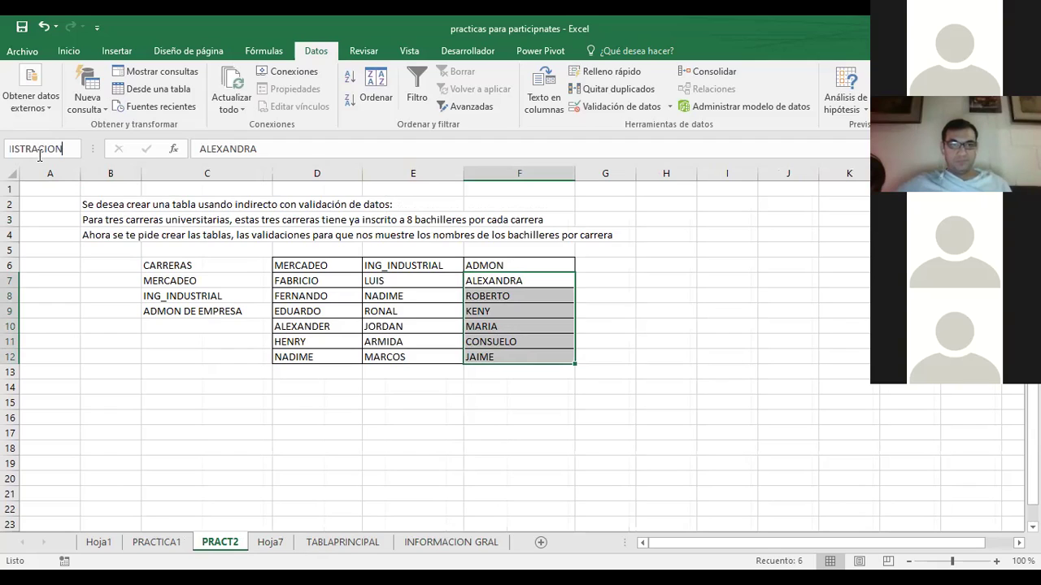
pyautogui.press('Return')
pyautogui.click(645, 247)
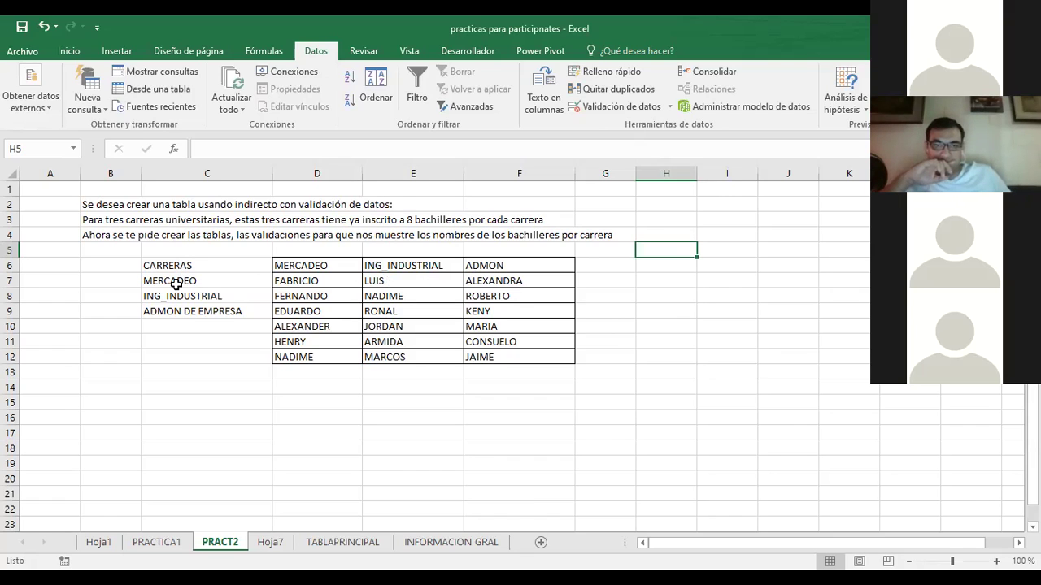
# Select the career names in C7:C9 on PRACT2
pyautogui.moveTo(173, 281); pyautogui.dragTo(173, 313)
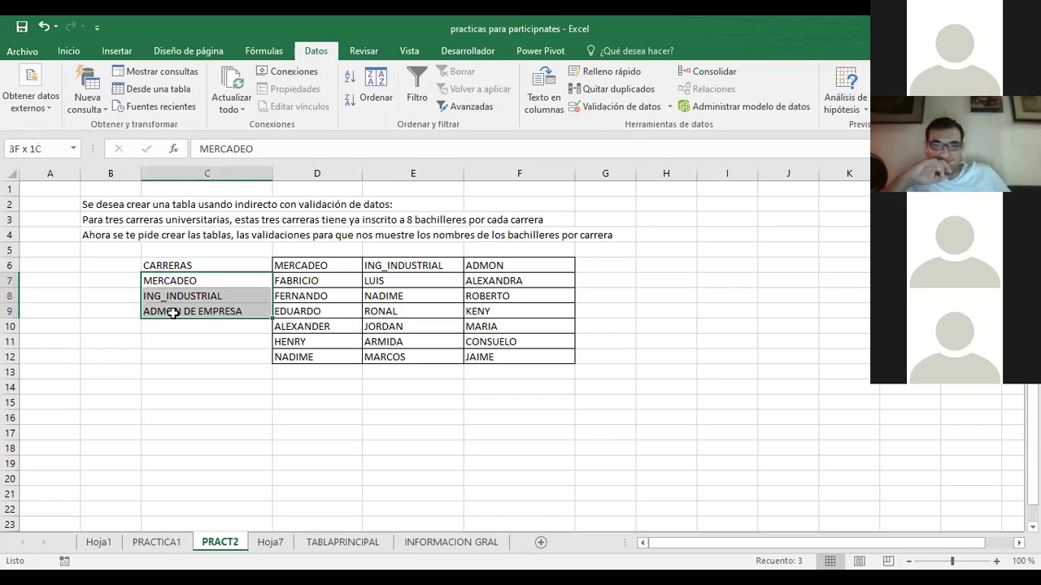
pyautogui.click(204, 265)
pyautogui.moveTo(204, 283); pyautogui.dragTo(204, 310)
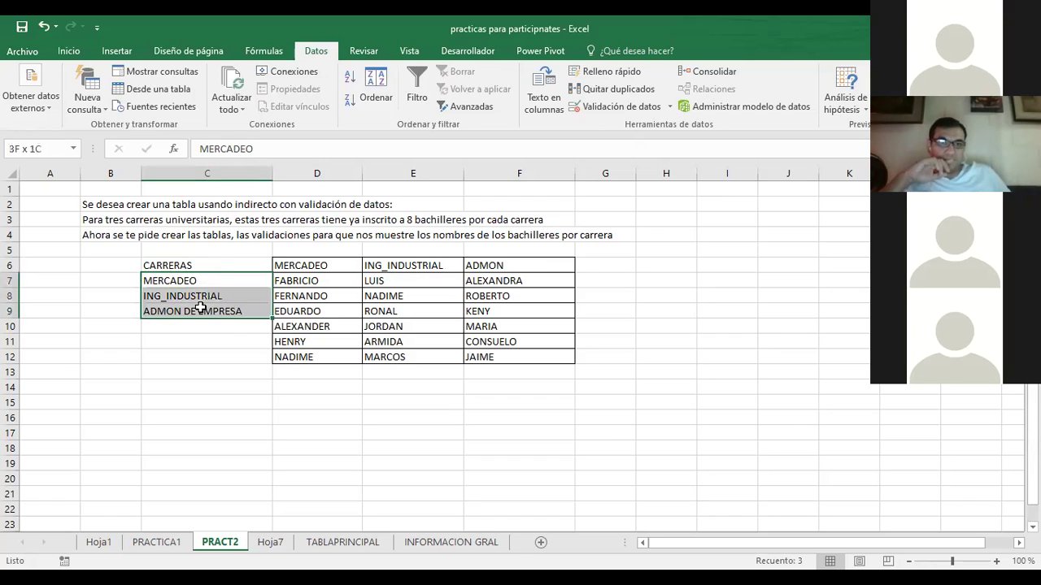
pyautogui.click(206, 262)
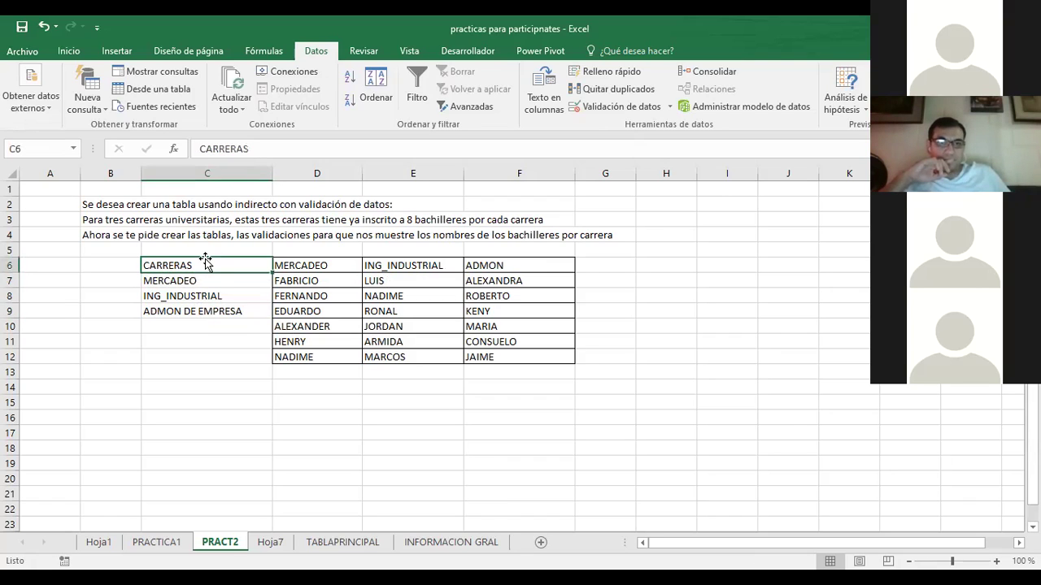
pyautogui.moveTo(202, 281); pyautogui.dragTo(201, 312)
pyautogui.click(647, 234)
# Give C7:C9 the range name OPCION in the Name Box
pyautogui.click(72, 151)
pyautogui.click(33, 148)
pyautogui.write('CARRER')
pyautogui.press('BackSpace')
pyautogui.press('BackSpace')
pyautogui.press('BackSpace')
pyautogui.press('BackSpace')
pyautogui.press('BackSpace')
pyautogui.press('BackSpace')
pyautogui.write('OPCION')
pyautogui.press('Return')
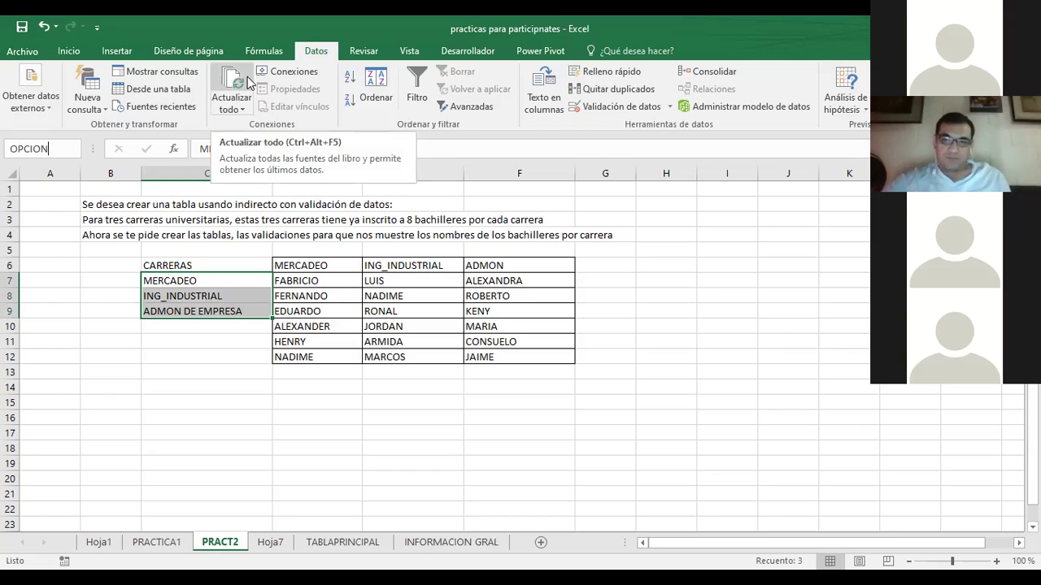
pyautogui.press('Return')
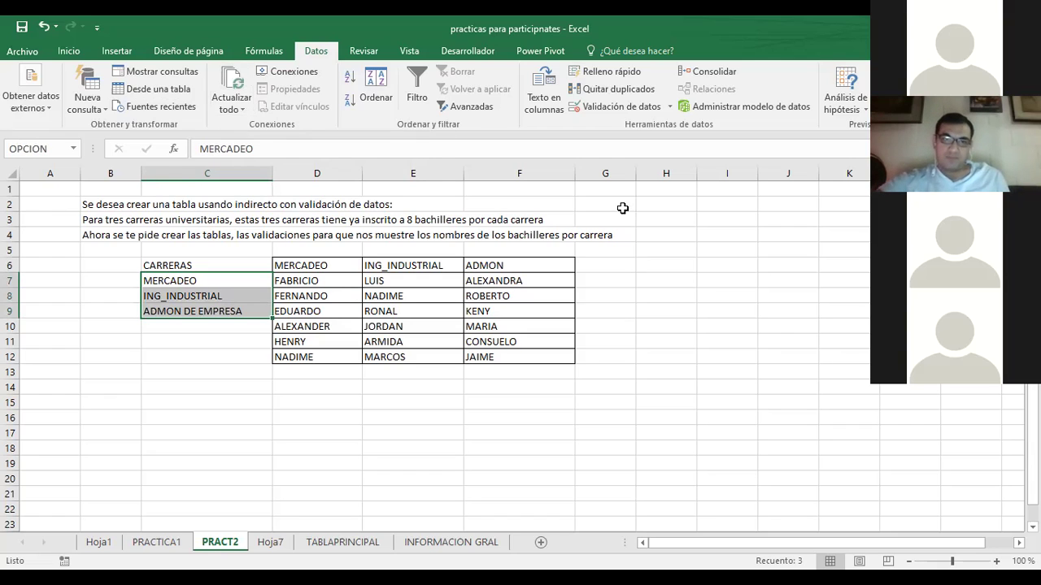
pyautogui.click(704, 265)
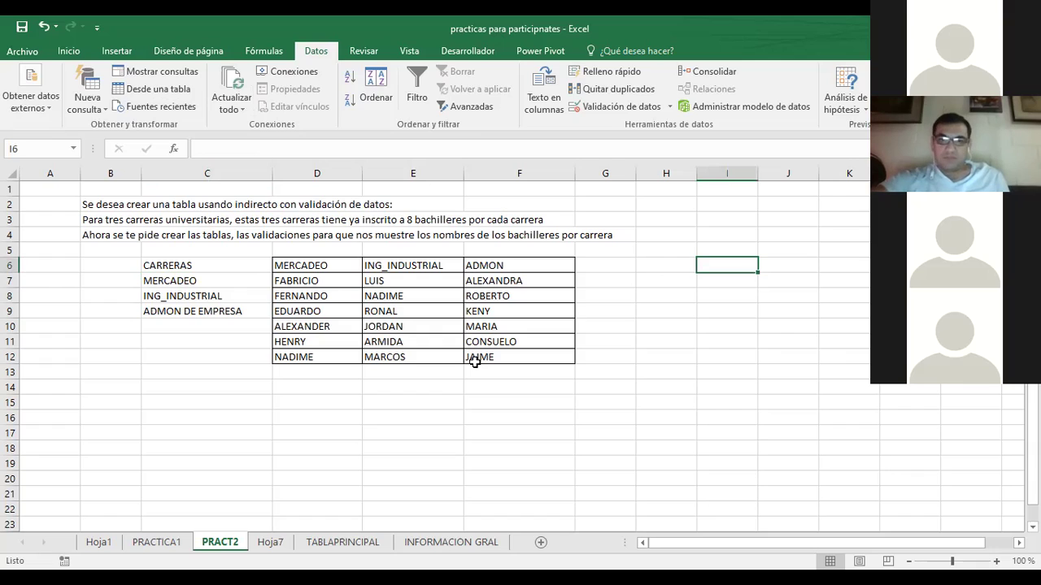
pyautogui.click(98, 143)
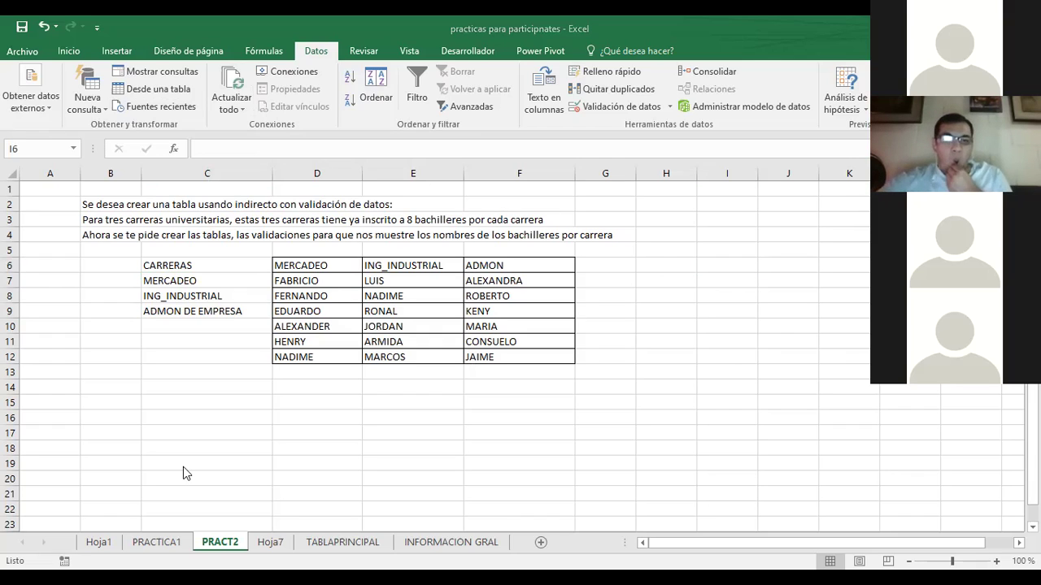
# On Hoja7, set C2's Data Validation to allow a List
pyautogui.click(275, 547)
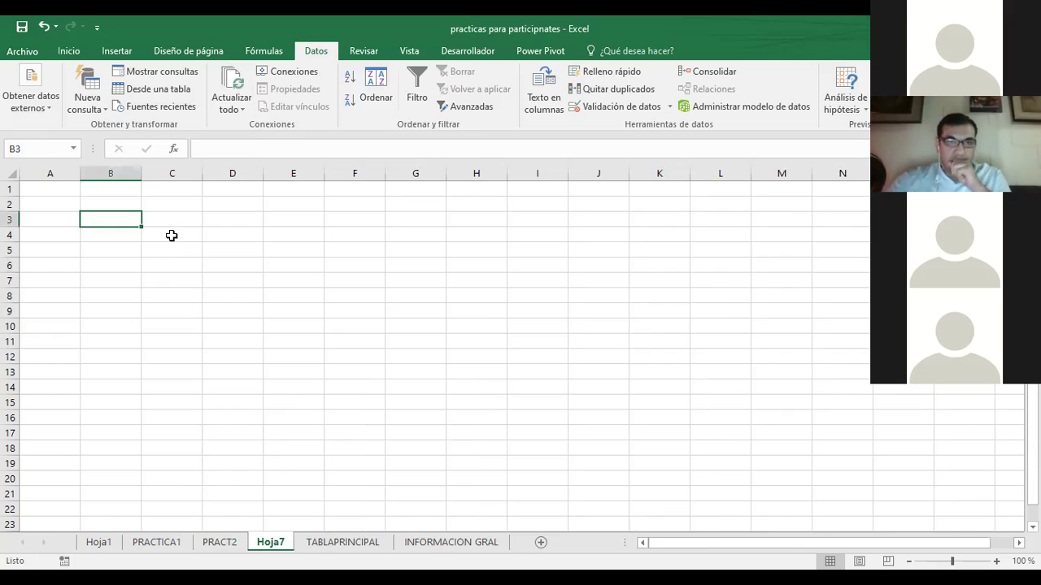
pyautogui.click(171, 235)
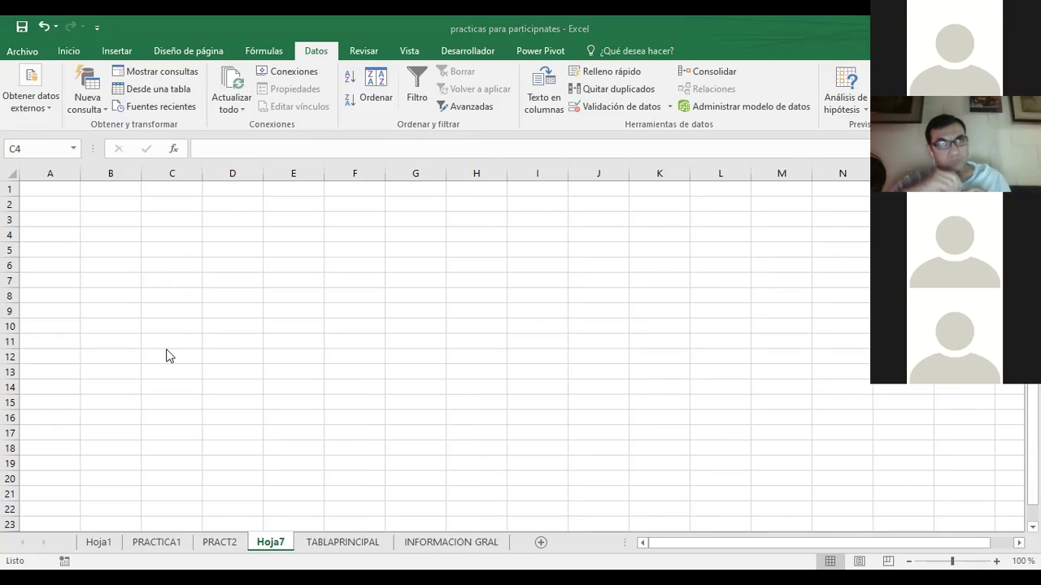
pyautogui.click(172, 200)
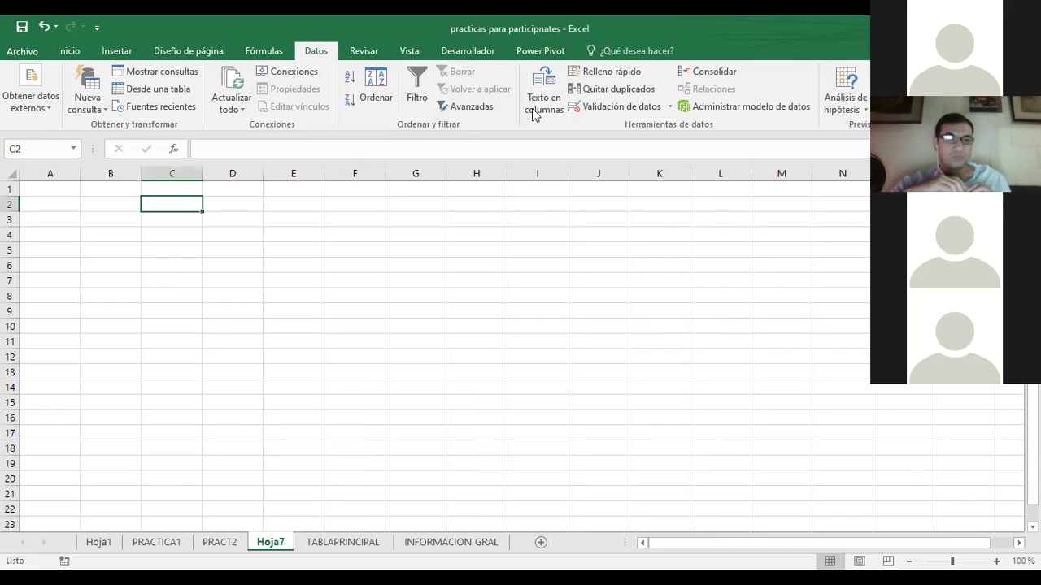
pyautogui.click(618, 103)
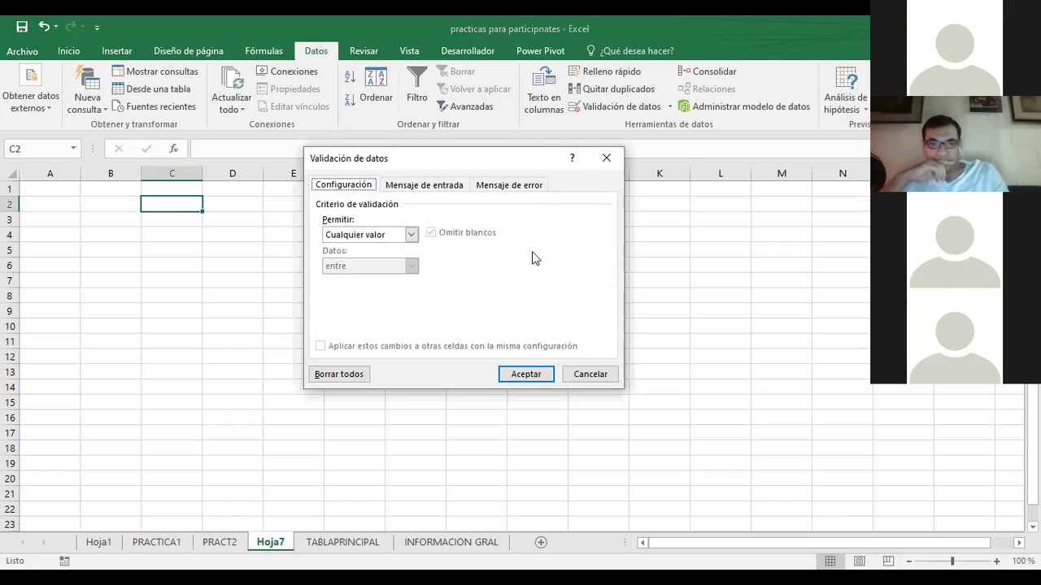
pyautogui.click(411, 235)
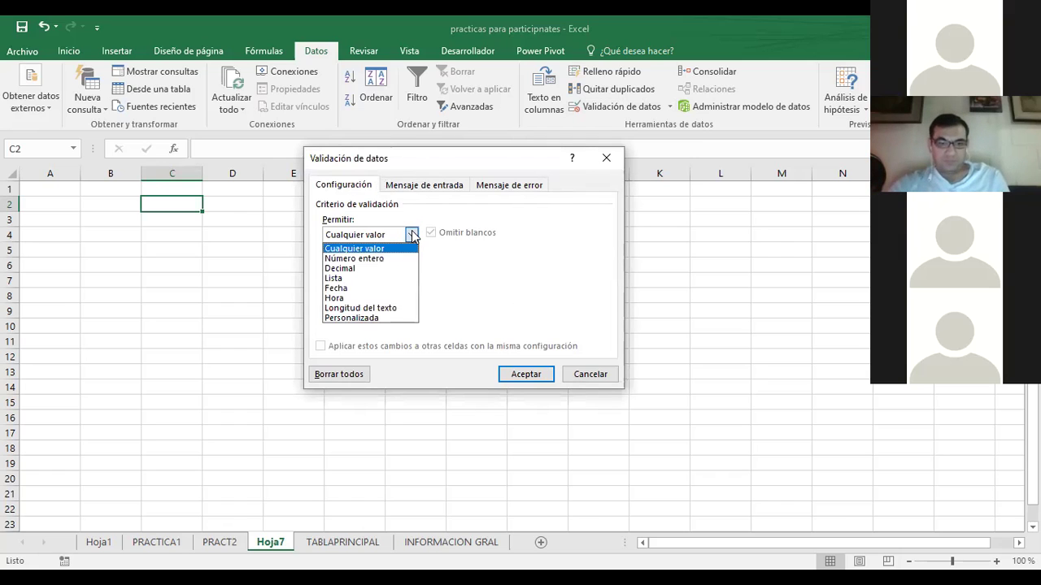
pyautogui.click(358, 279)
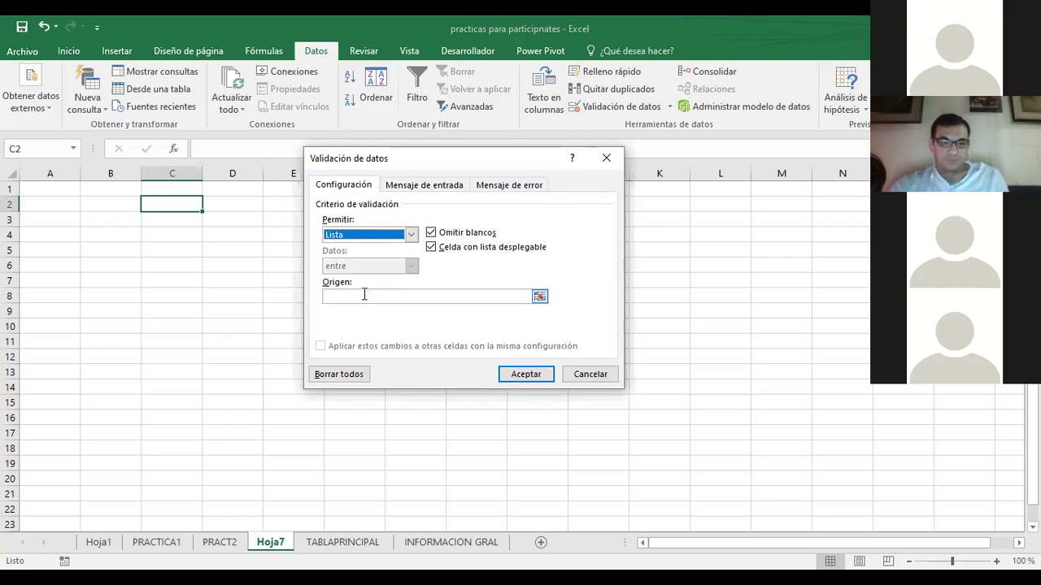
pyautogui.click(355, 297)
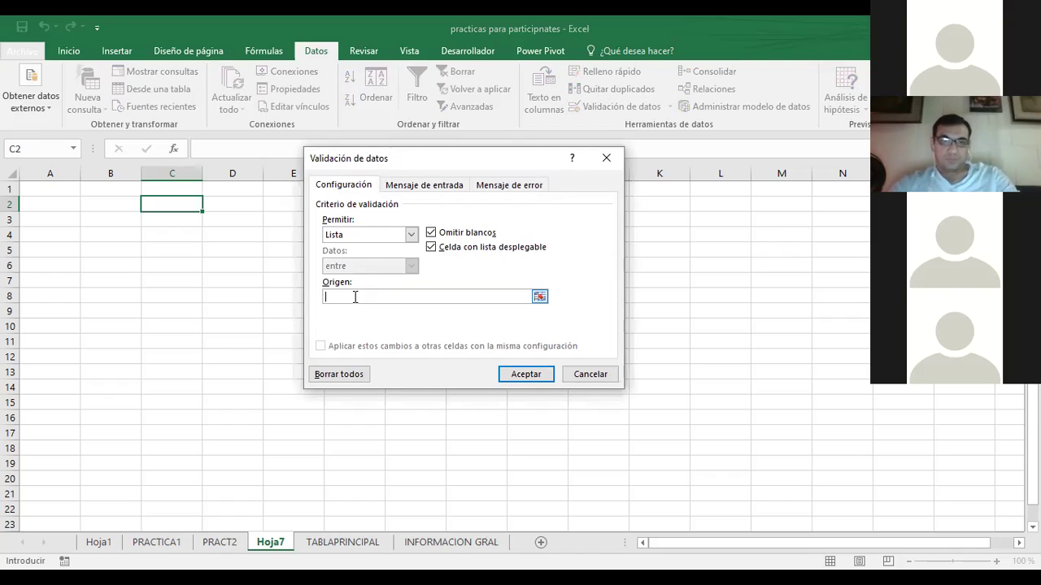
# Set the list source to =OPCION from the defined names list and confirm
pyautogui.write('=OF')
pyautogui.press('F3')
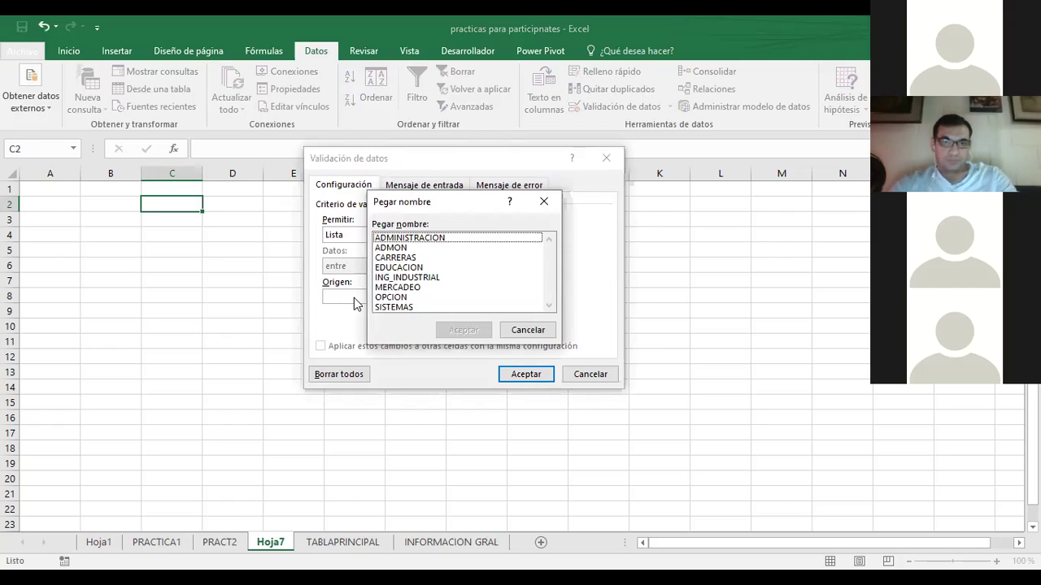
pyautogui.click(407, 287)
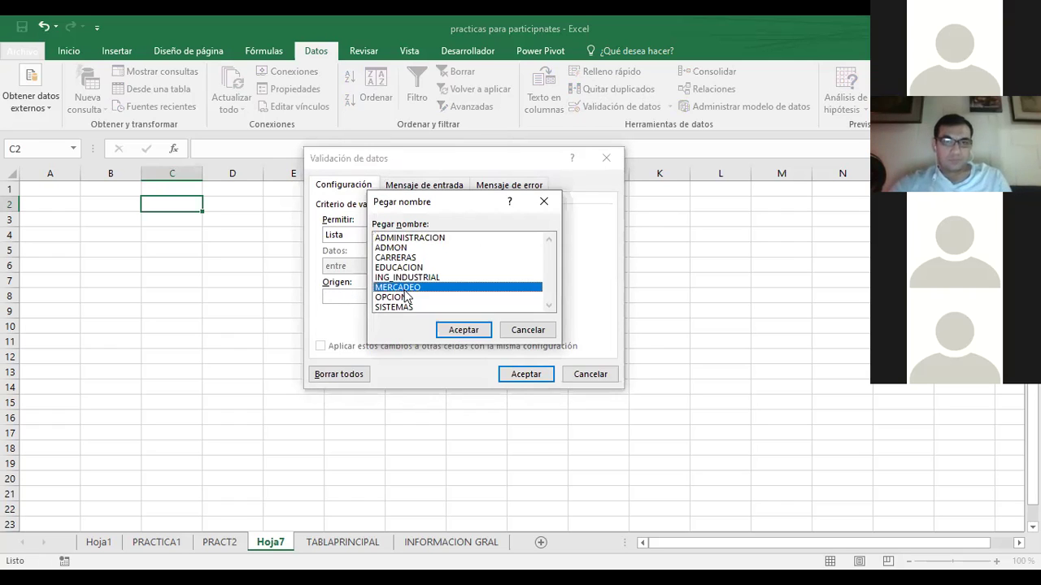
pyautogui.click(408, 297)
pyautogui.click(466, 331)
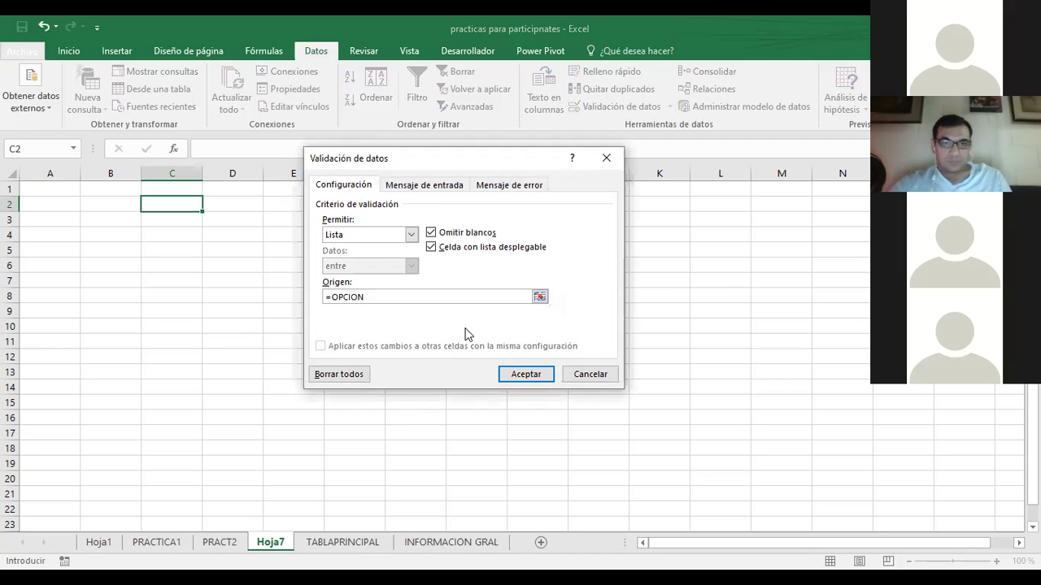
pyautogui.press('Return')
# Test C2's dropdown showing the career list, then close it without choosing
pyautogui.click(290, 216)
pyautogui.click(190, 204)
pyautogui.click(208, 205)
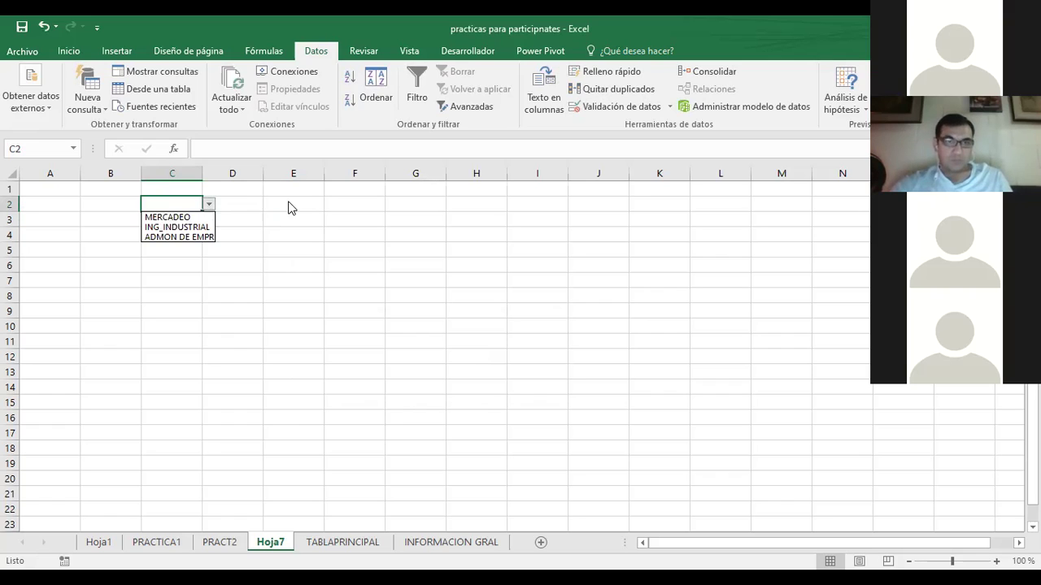
pyautogui.click(182, 206)
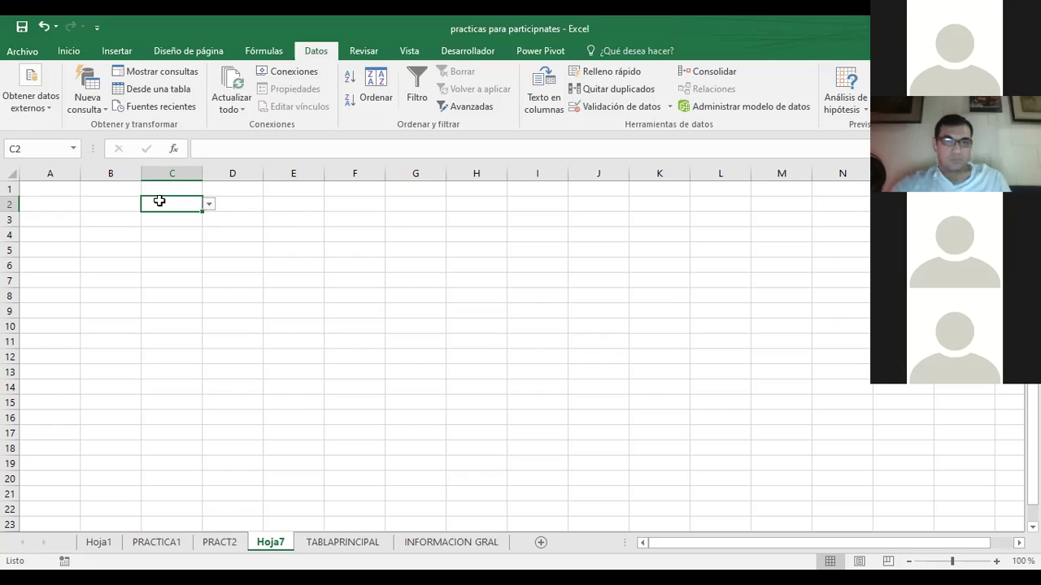
# Enter the headers CARRERA in C1 and BACHILLER in D1
pyautogui.click(210, 205)
pyautogui.click(208, 205)
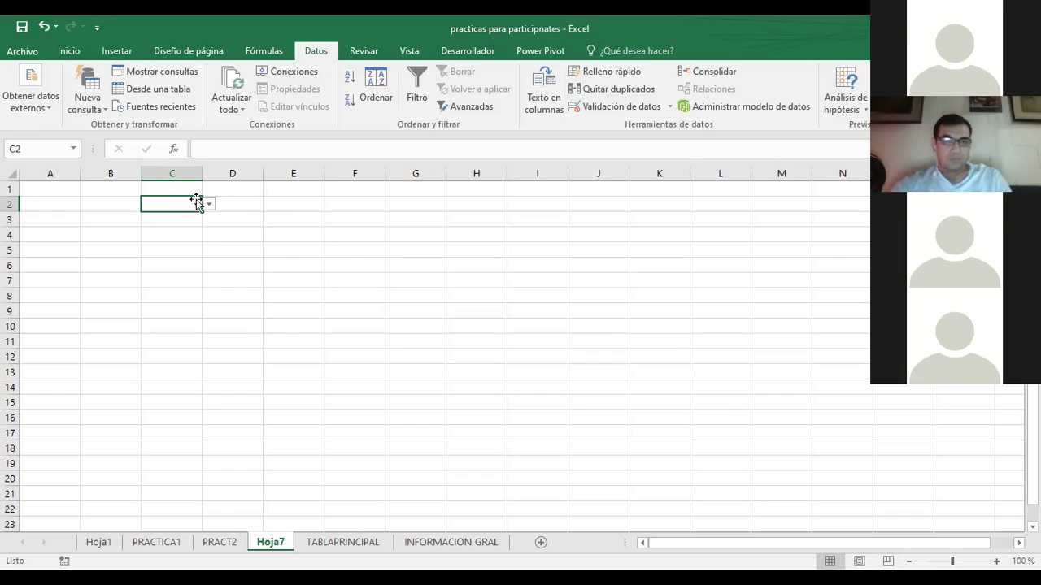
pyautogui.click(151, 190)
pyautogui.write('CARRERA')
pyautogui.click(319, 221)
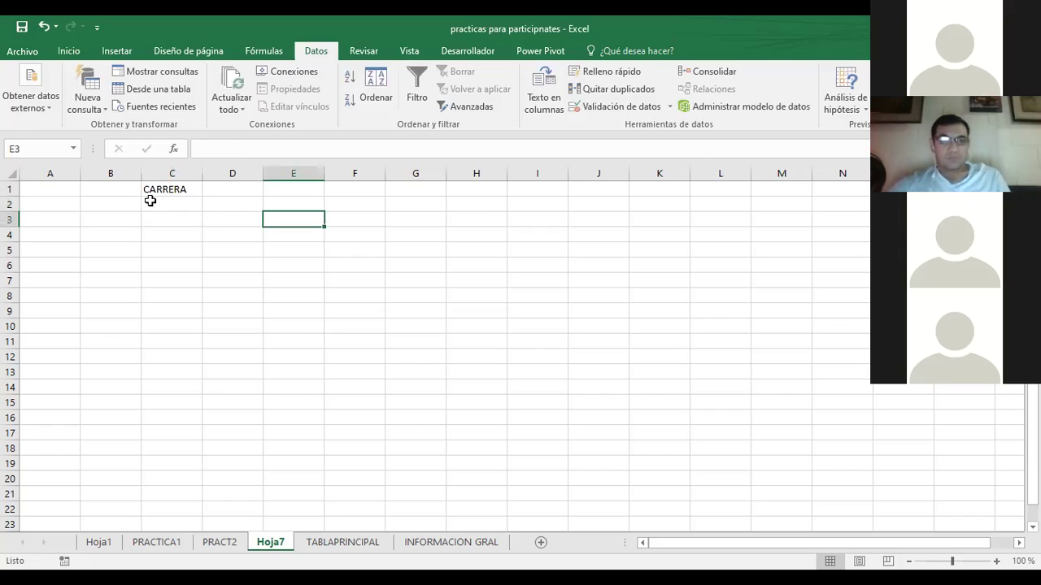
pyautogui.click(226, 190)
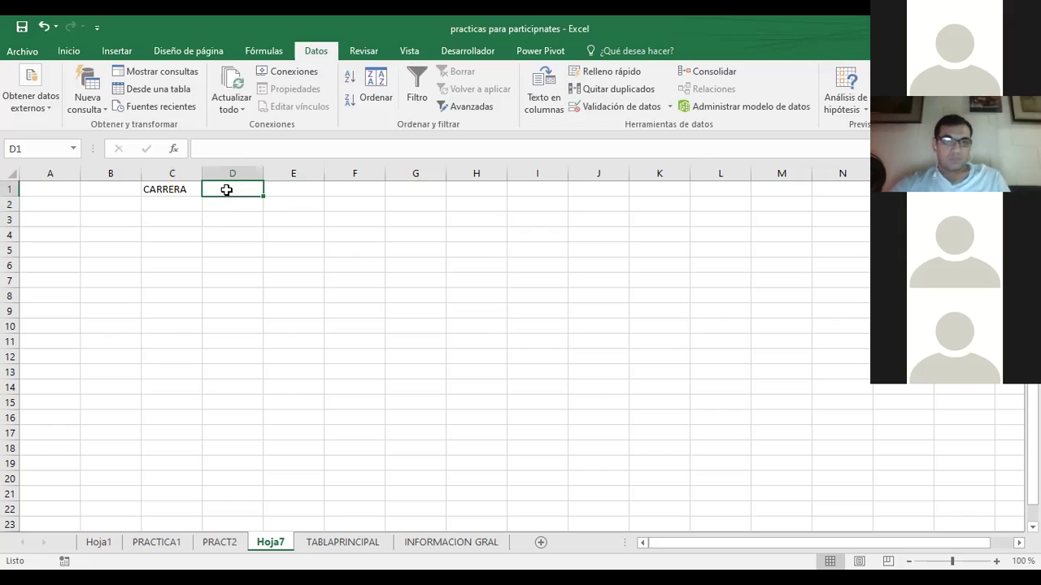
pyautogui.write('BACHILLERE')
pyautogui.press('BackSpace')
pyautogui.press('Return')
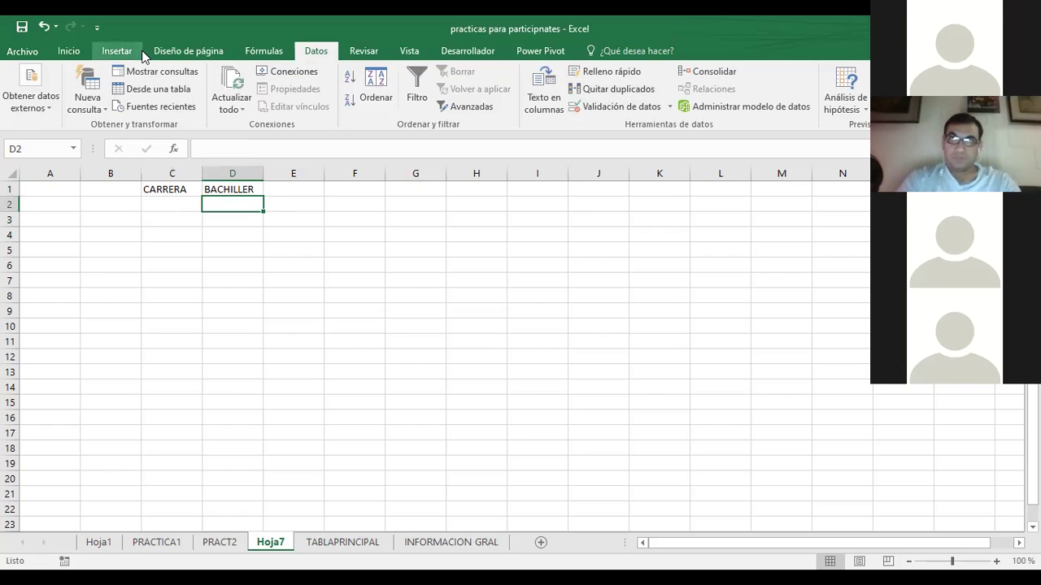
# Start a List validation for D2 with source =INDIRECTO($C$2), then cancel the dialog
pyautogui.click(670, 108)
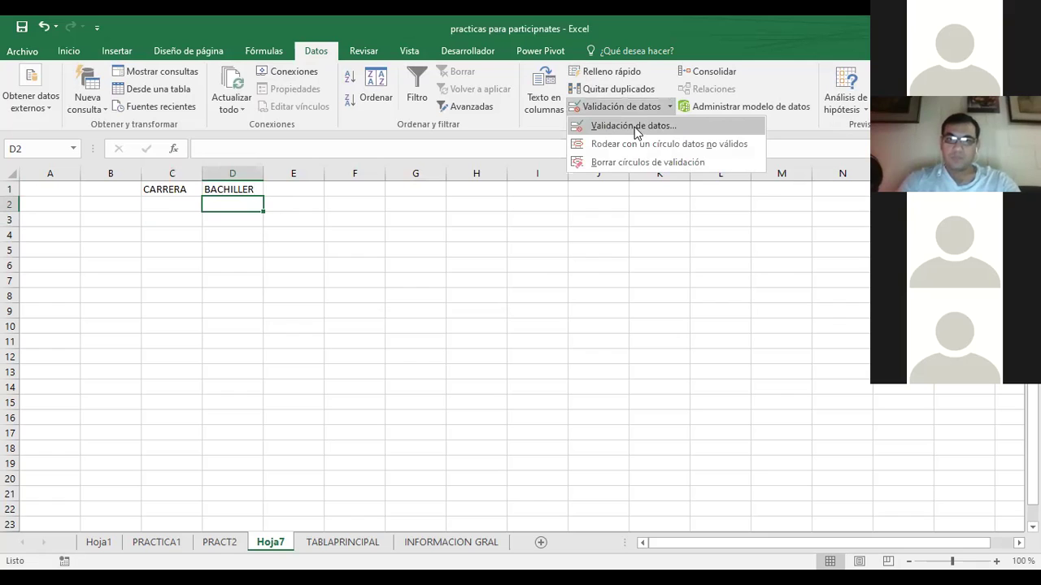
pyautogui.click(634, 126)
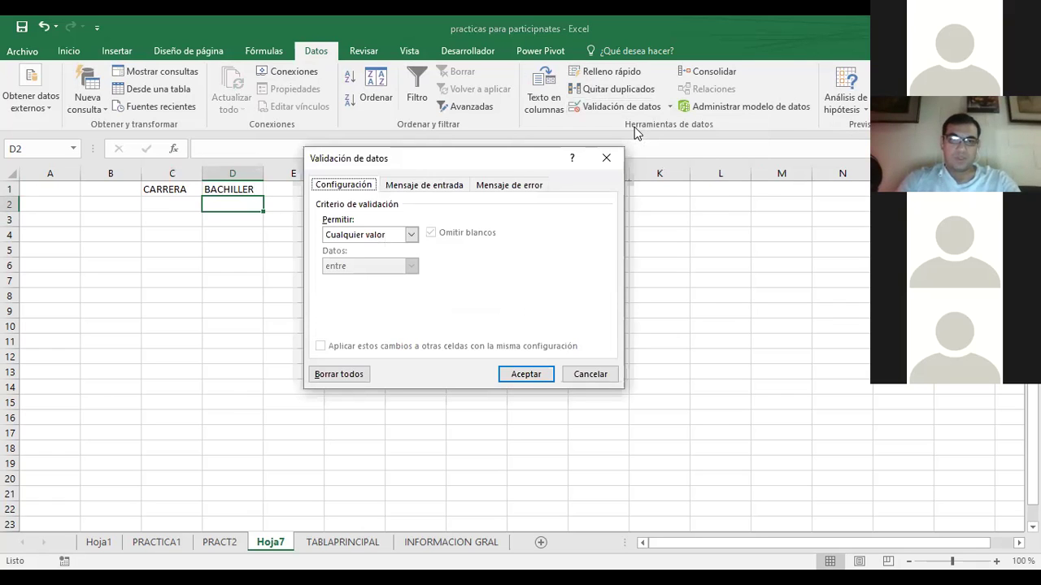
pyautogui.click(411, 236)
pyautogui.click(354, 280)
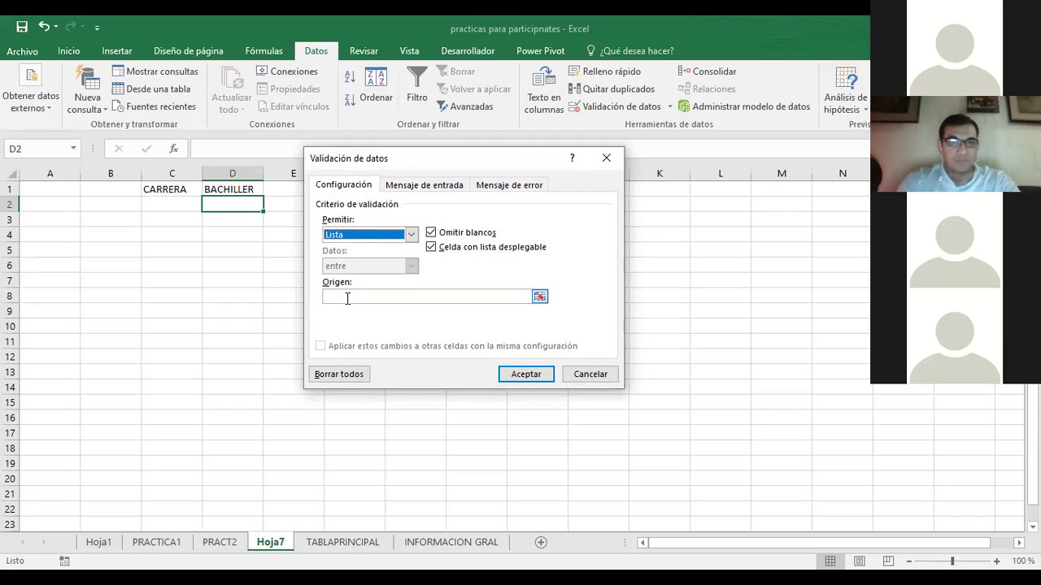
pyautogui.click(347, 298)
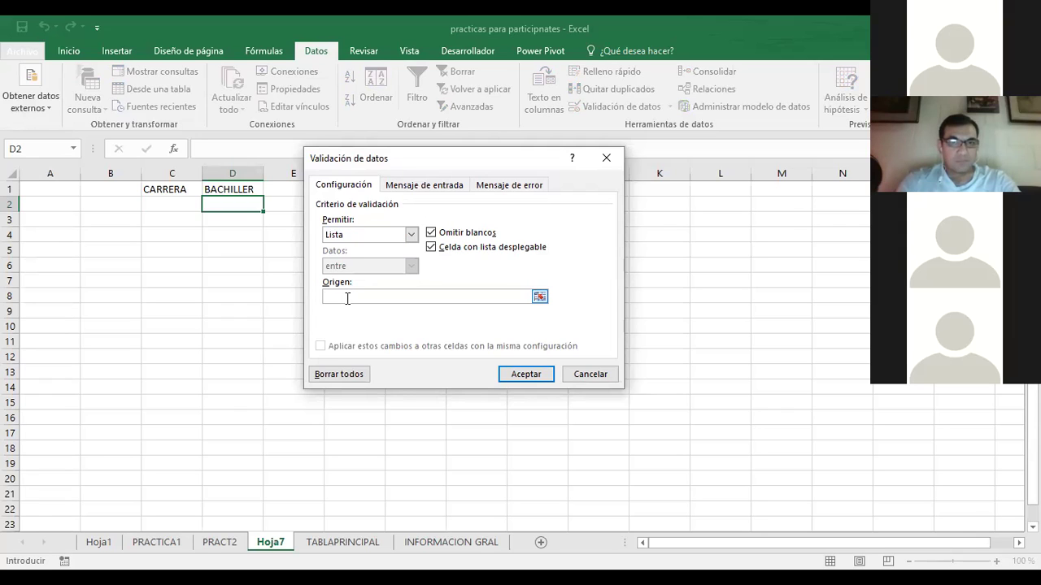
pyautogui.write('=INDIRECTO')
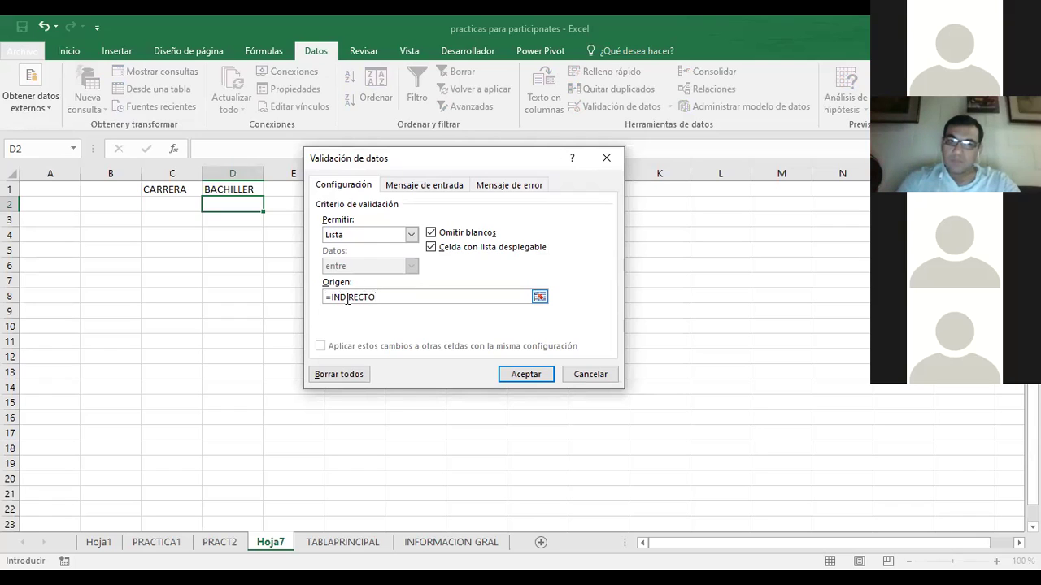
pyautogui.write('(')
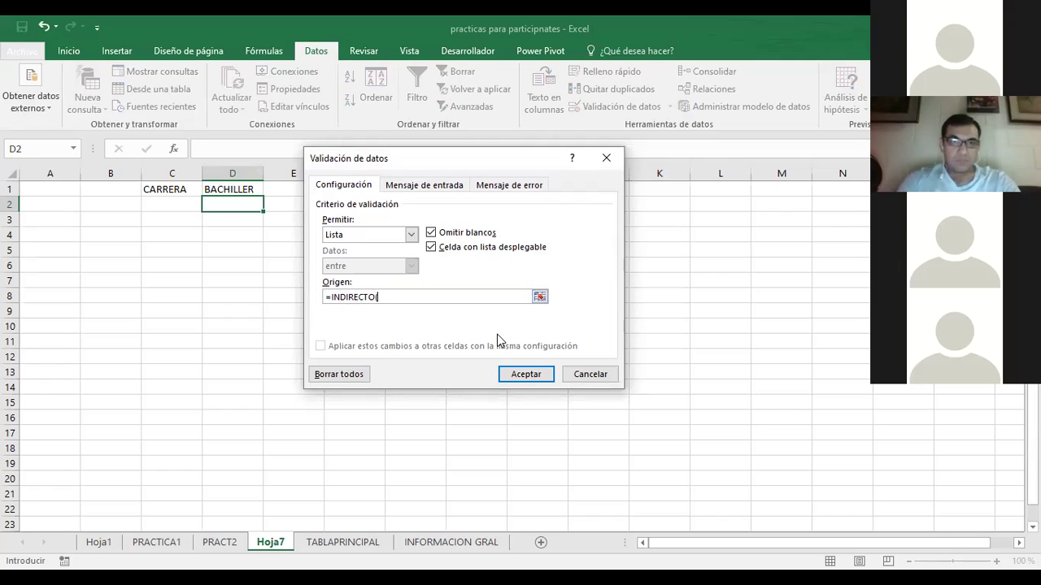
pyautogui.click(173, 204)
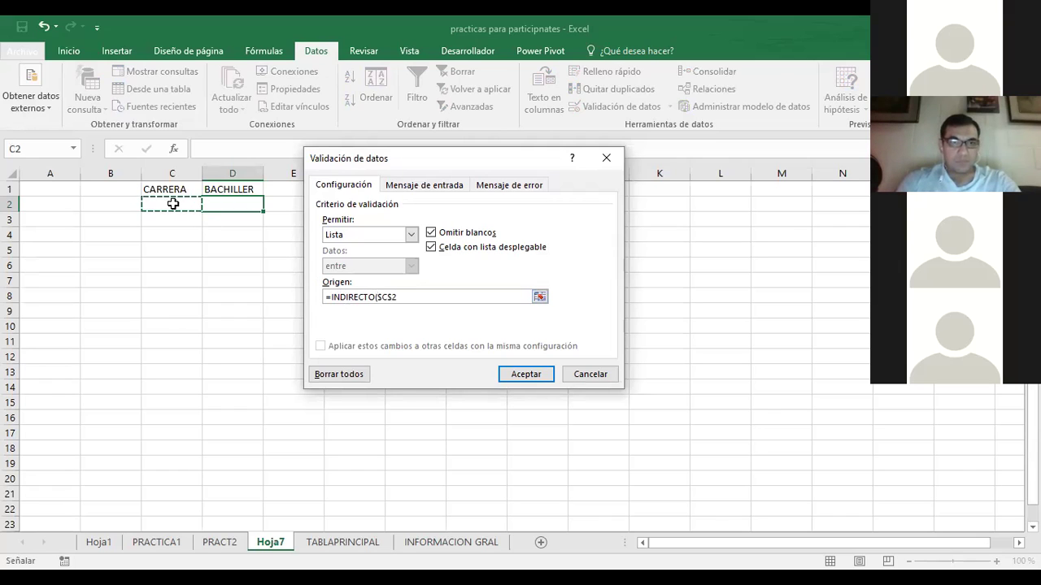
pyautogui.press('Left')
pyautogui.press('Right')
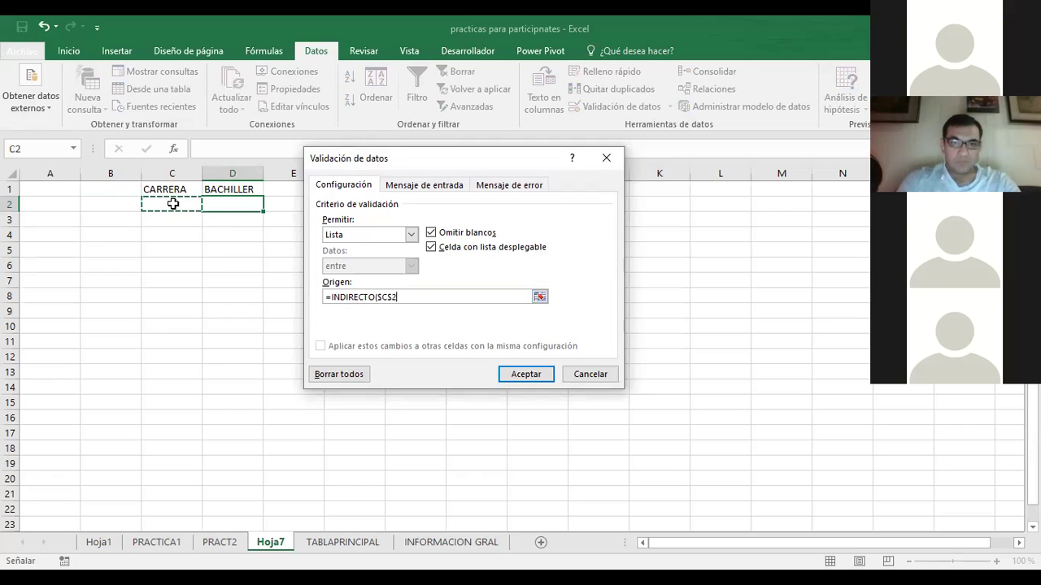
pyautogui.press('Escape')
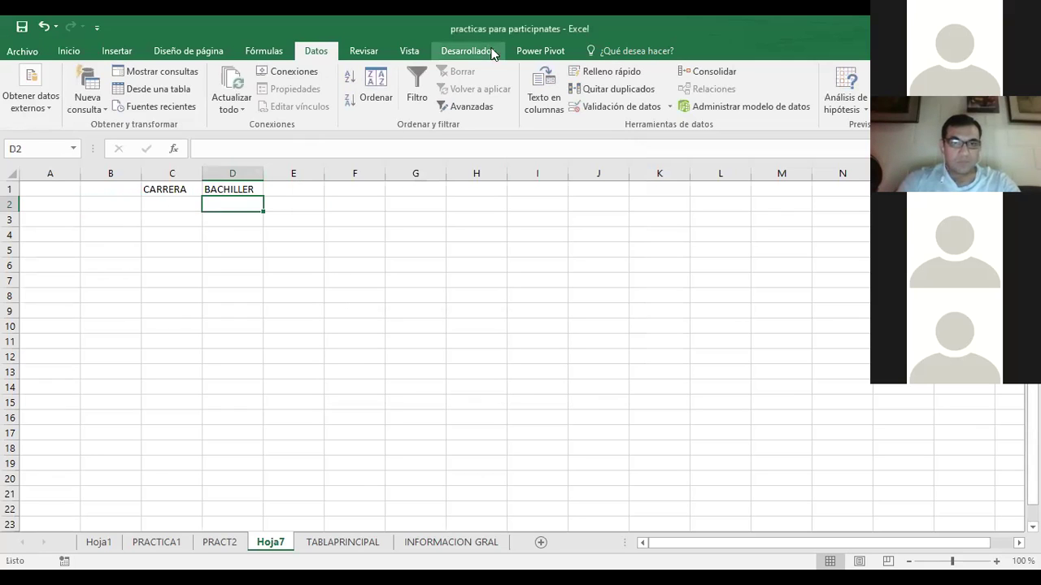
# Give D2 List validation sourced from =INDIRECTO(C2), accepting Excel's source-error warning
pyautogui.click(622, 106)
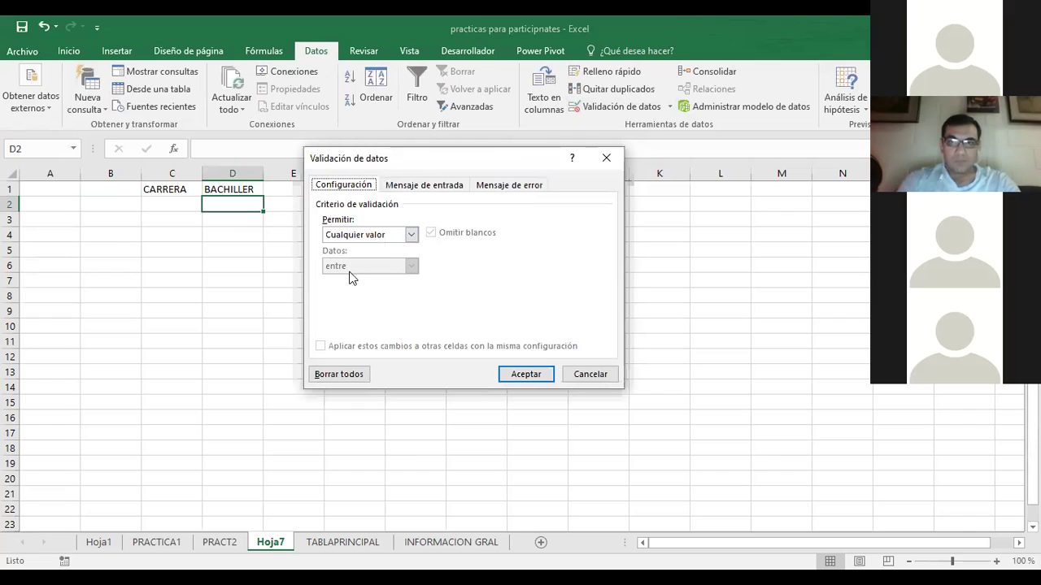
pyautogui.click(412, 234)
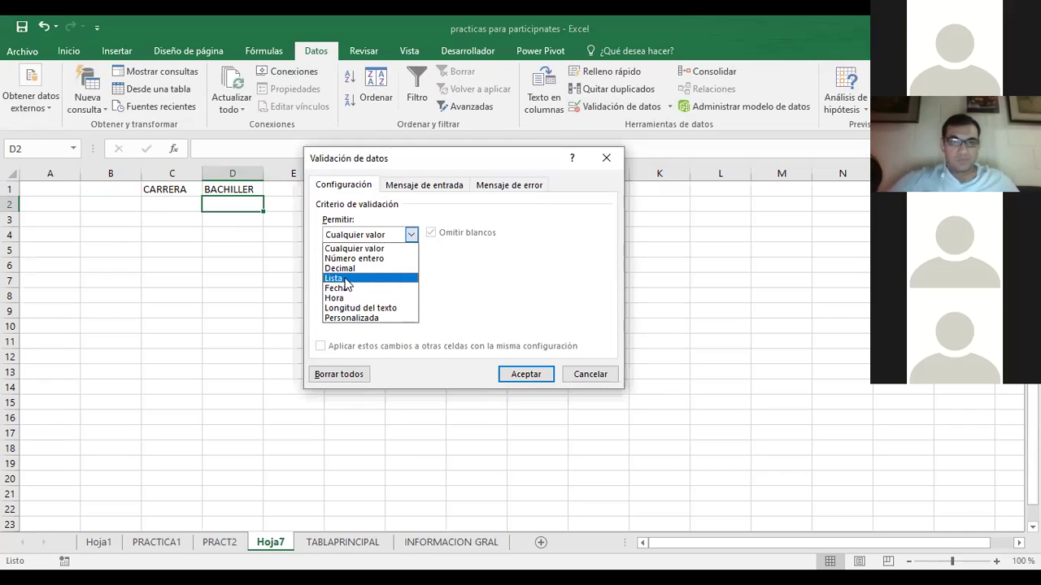
pyautogui.click(337, 278)
pyautogui.write('=INDIRC')
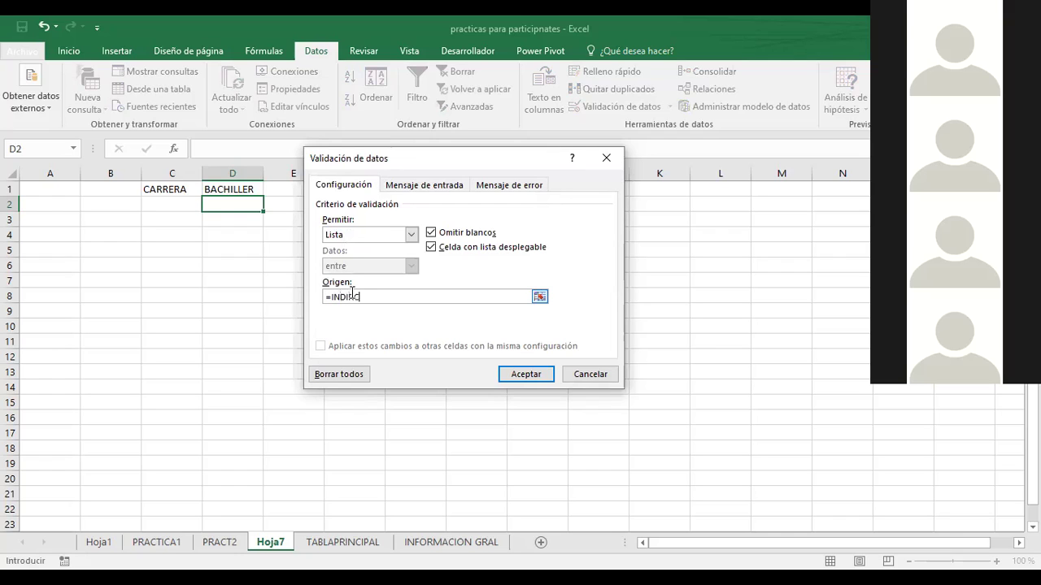
pyautogui.write('R')
pyautogui.press('Return')
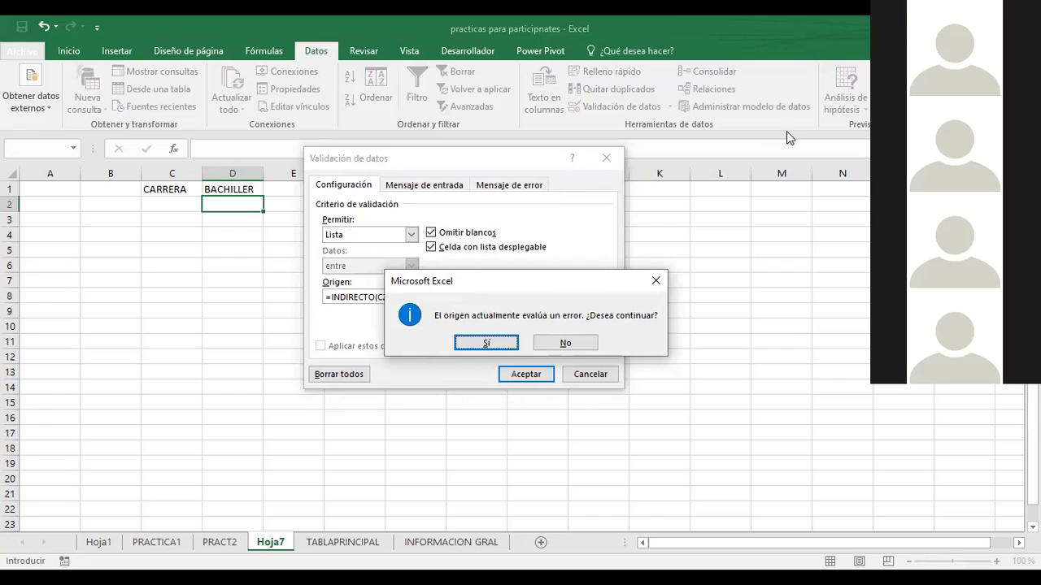
pyautogui.click(488, 345)
pyautogui.click(233, 277)
pyautogui.click(171, 205)
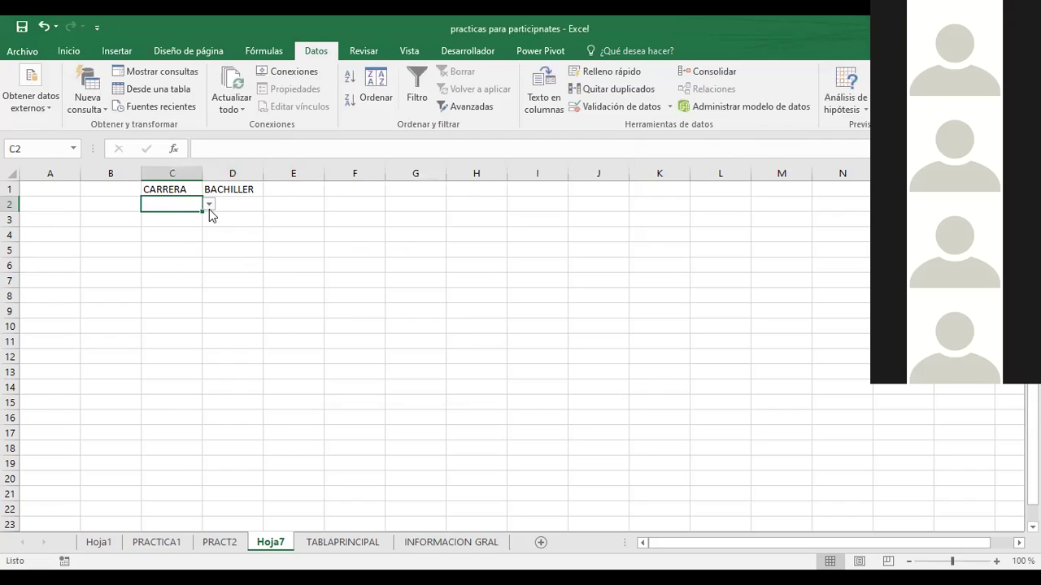
# Try MERCADEO, then ING_INDUSTRIAL in C2, checking D2's dependent list and fitting column C
pyautogui.click(209, 205)
pyautogui.click(154, 215)
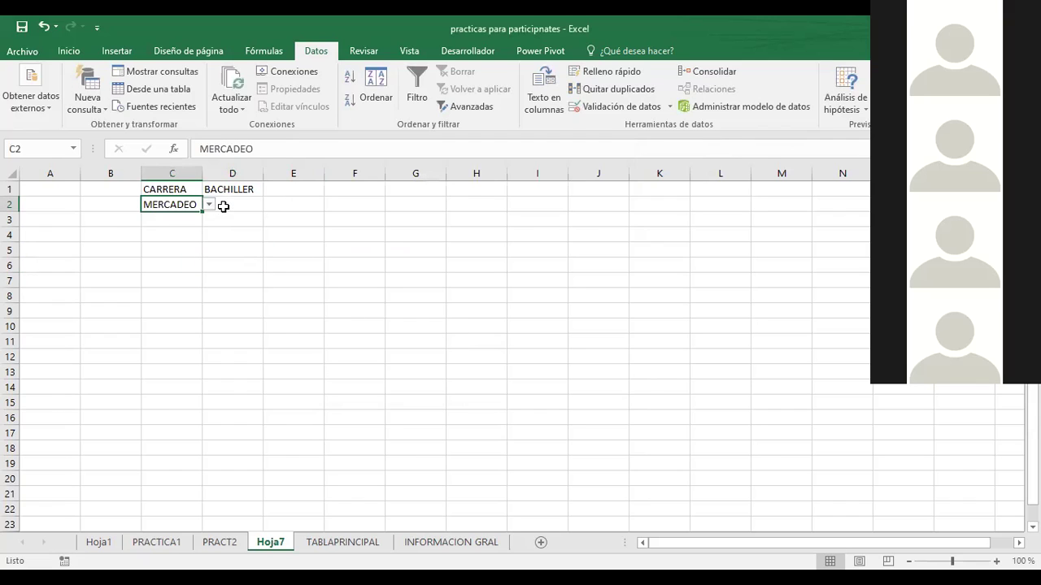
pyautogui.click(223, 206)
pyautogui.click(271, 204)
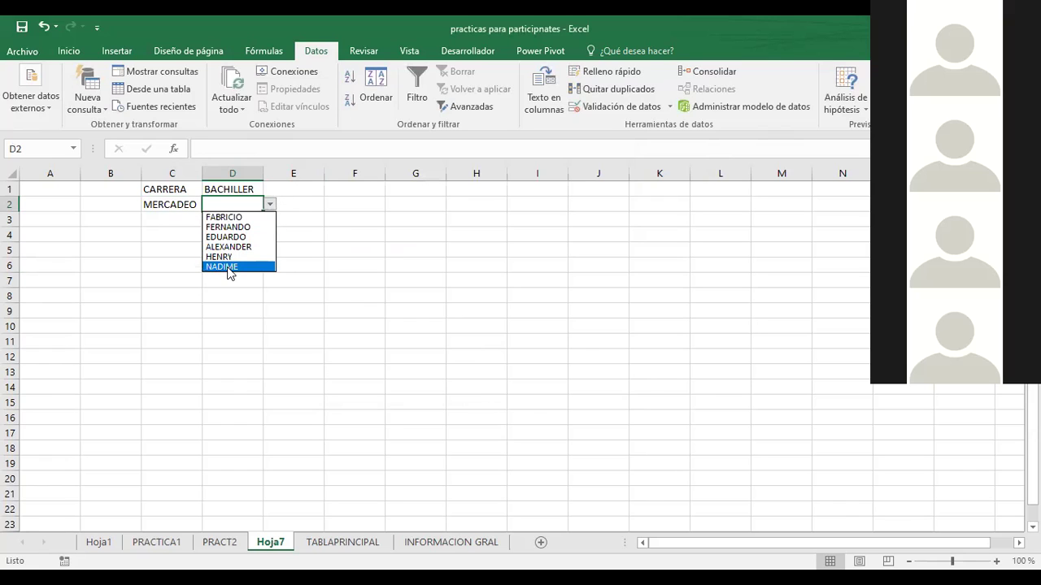
pyautogui.click(338, 236)
pyautogui.click(181, 207)
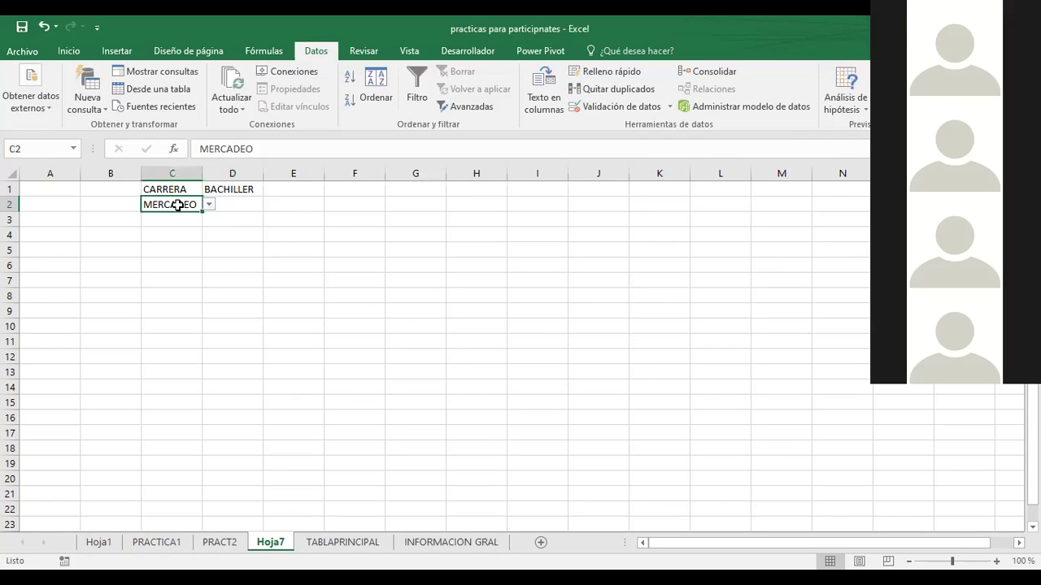
pyautogui.click(209, 206)
pyautogui.click(175, 226)
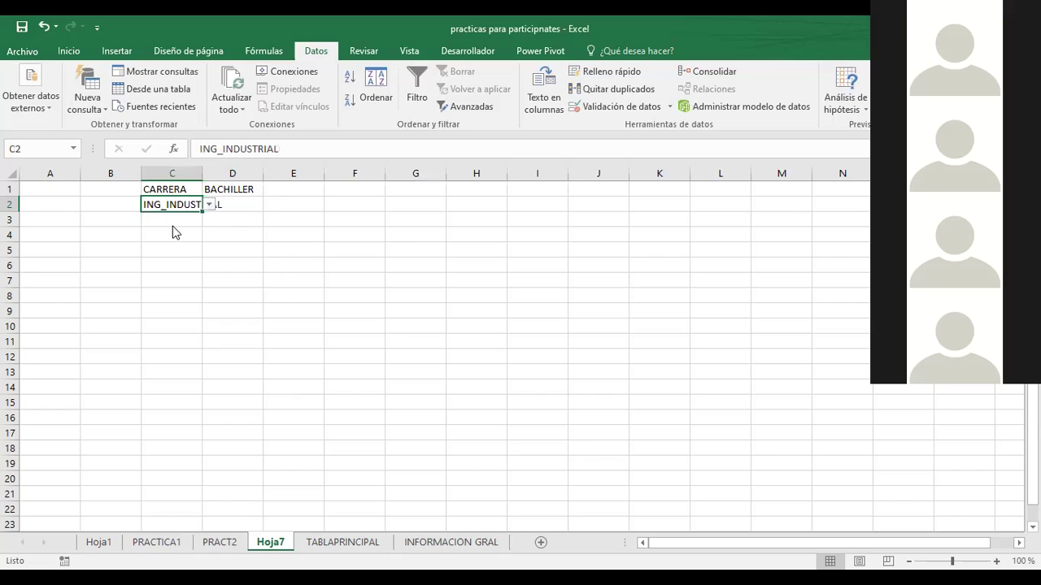
pyautogui.click(288, 223)
pyautogui.click(236, 205)
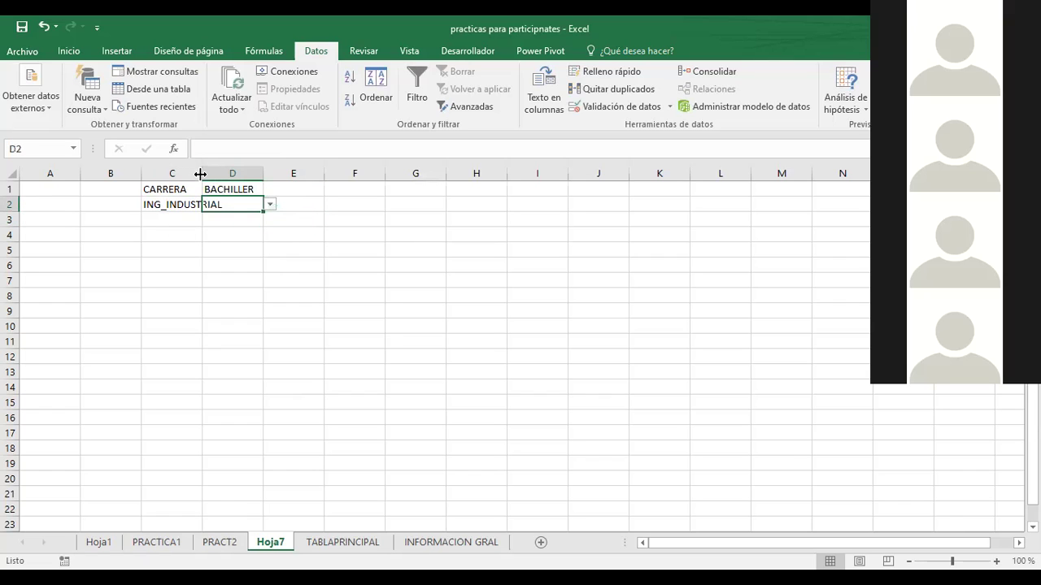
pyautogui.doubleClick(200, 174)
pyautogui.click(292, 205)
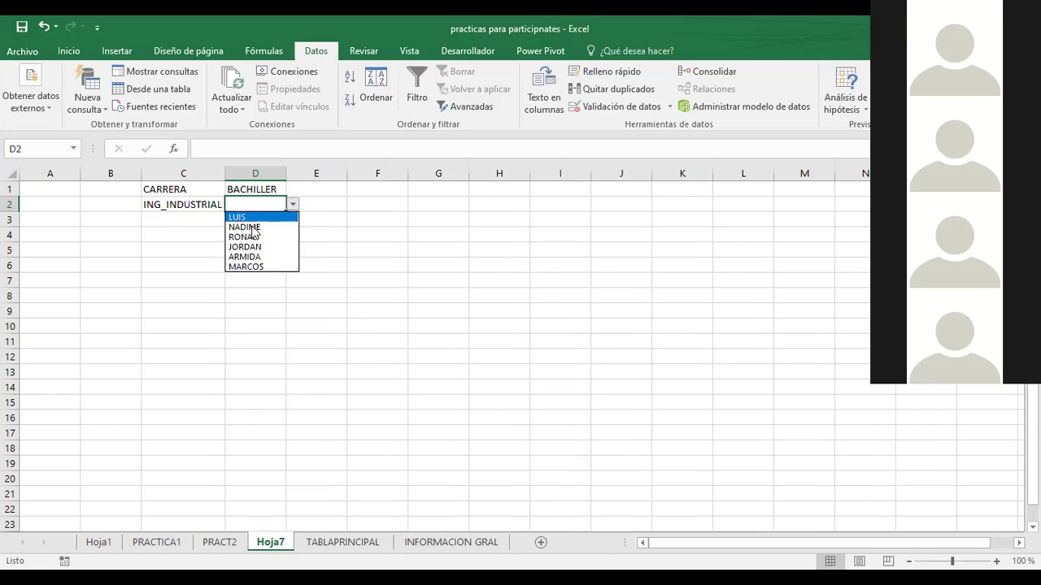
pyautogui.press('Escape')
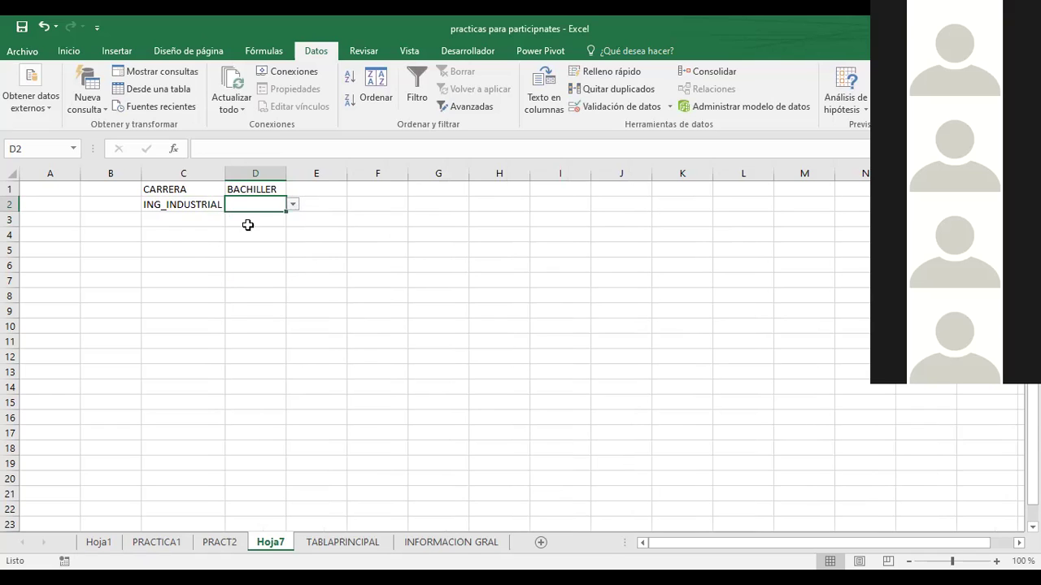
# Choose ADMON DE EMPRESA in C2, check D2's list, widen column D and AutoFit column C
pyautogui.click(182, 208)
pyautogui.click(231, 204)
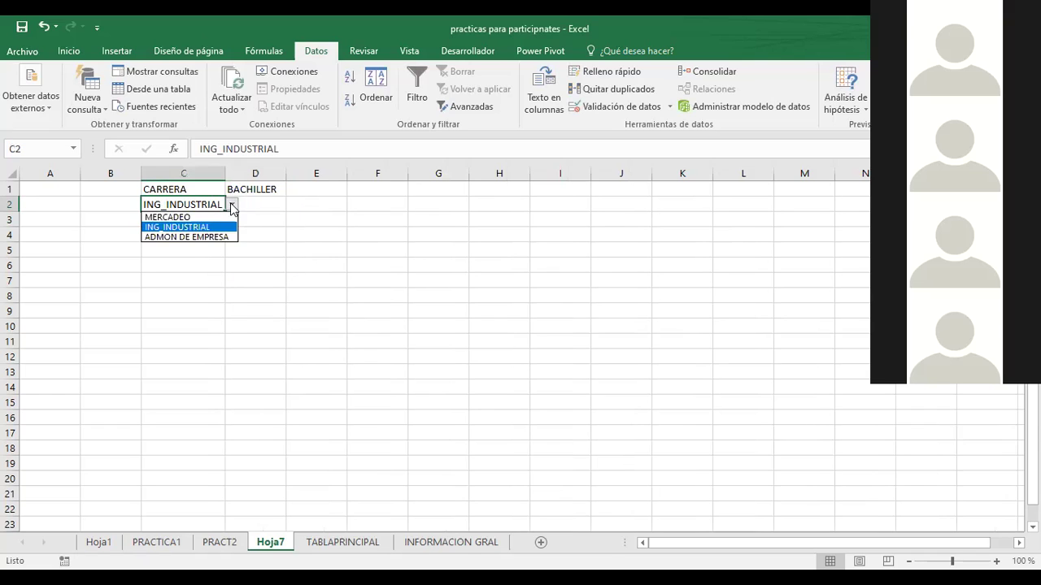
pyautogui.click(203, 238)
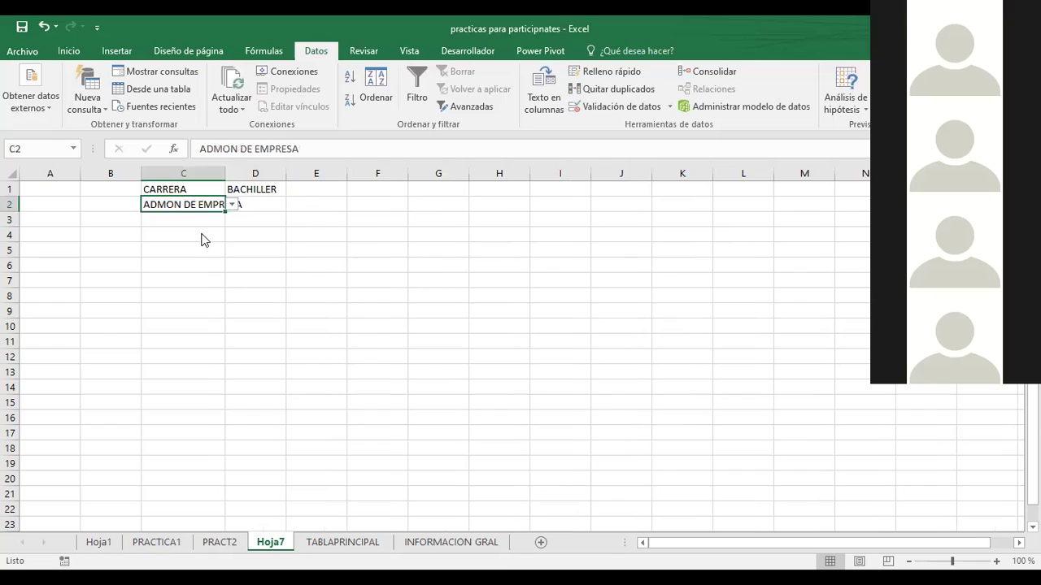
pyautogui.click(265, 204)
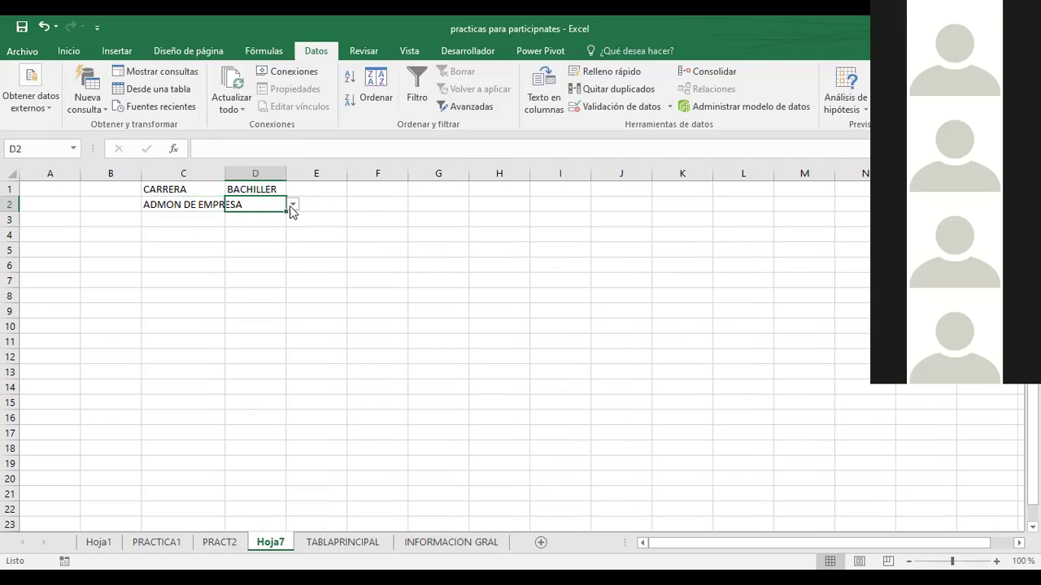
pyautogui.click(293, 205)
pyautogui.click(313, 235)
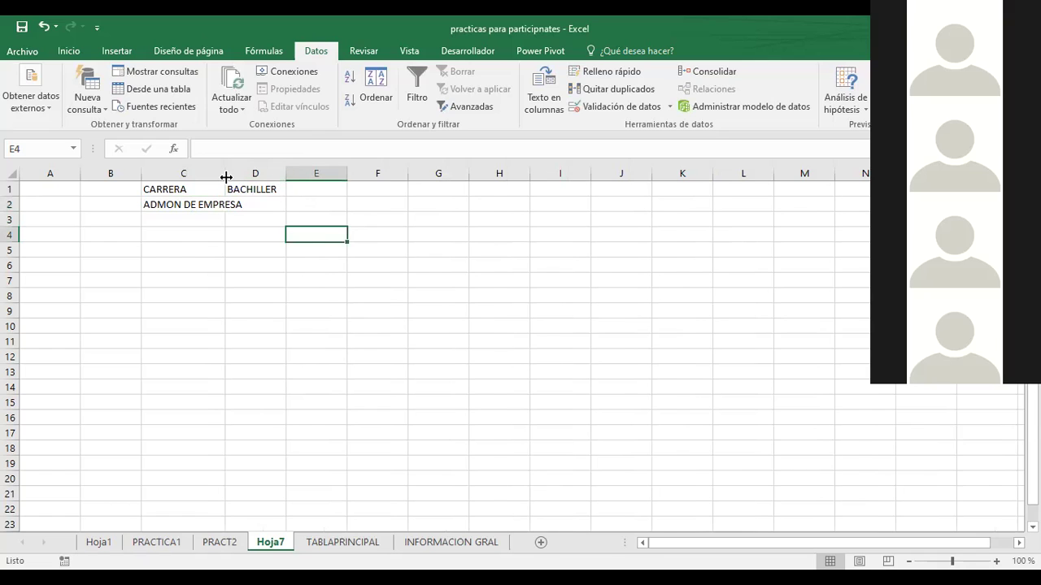
pyautogui.moveTo(285, 171); pyautogui.dragTo(309, 171)
pyautogui.doubleClick(225, 172)
pyautogui.click(309, 203)
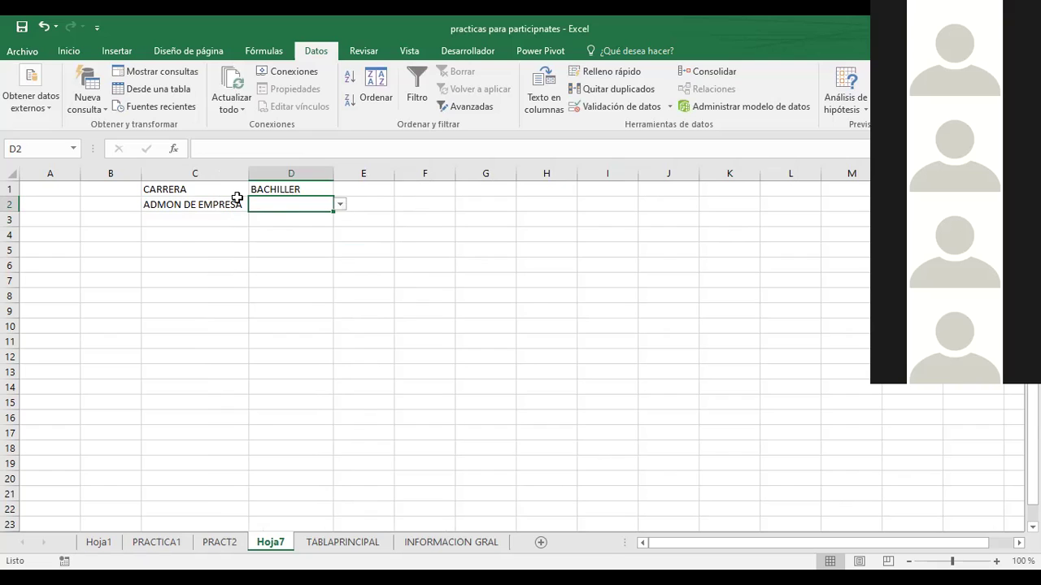
# Pick ING_INDUSTRIAL in C2 and view D2's student list without choosing
pyautogui.click(187, 204)
pyautogui.click(255, 204)
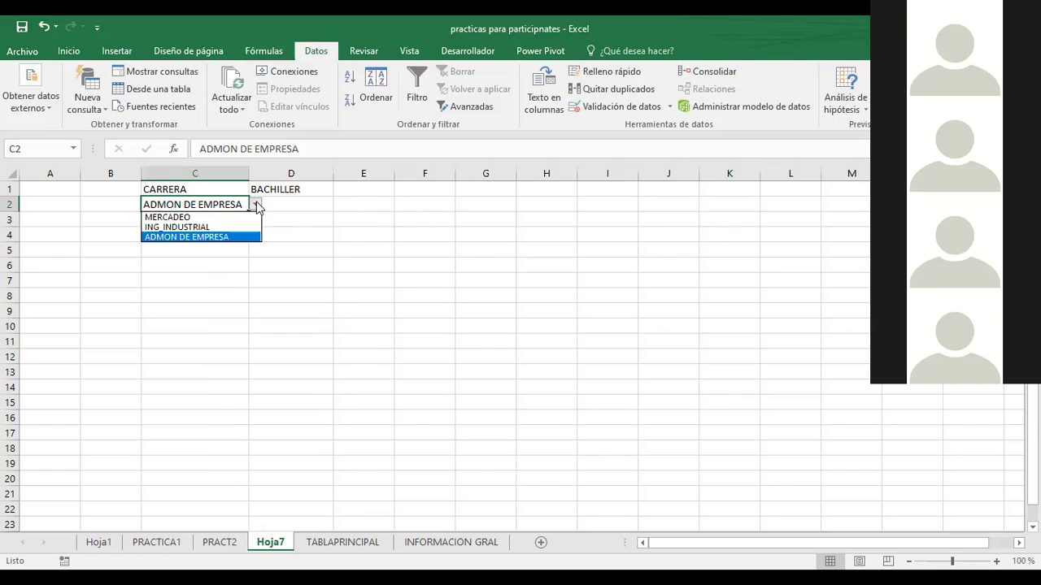
pyautogui.click(195, 227)
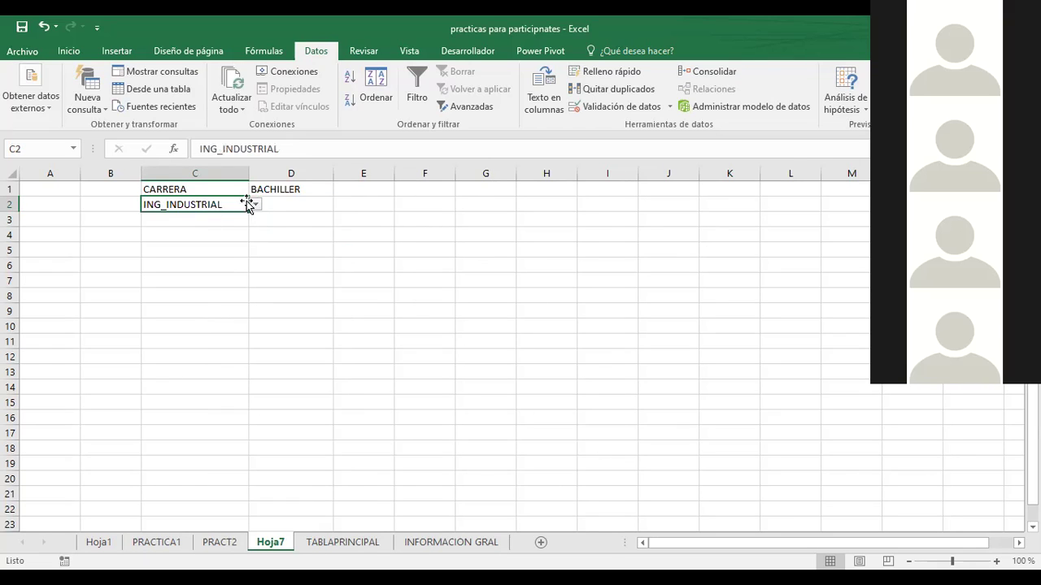
pyautogui.click(273, 206)
pyautogui.click(340, 205)
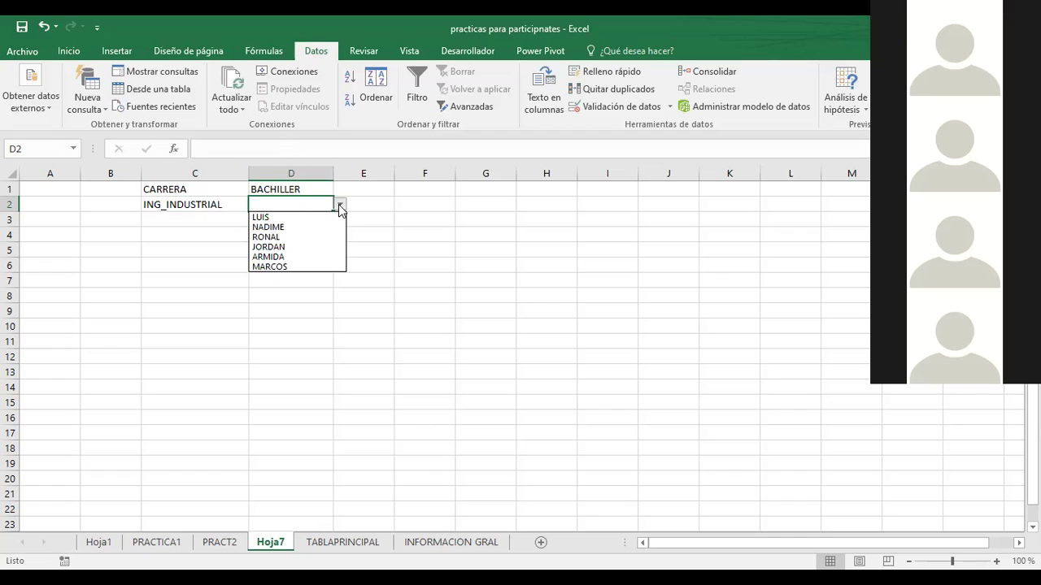
pyautogui.click(214, 206)
# Switch C2 to MERCADEO and view D2's student list without picking anyone
pyautogui.click(200, 206)
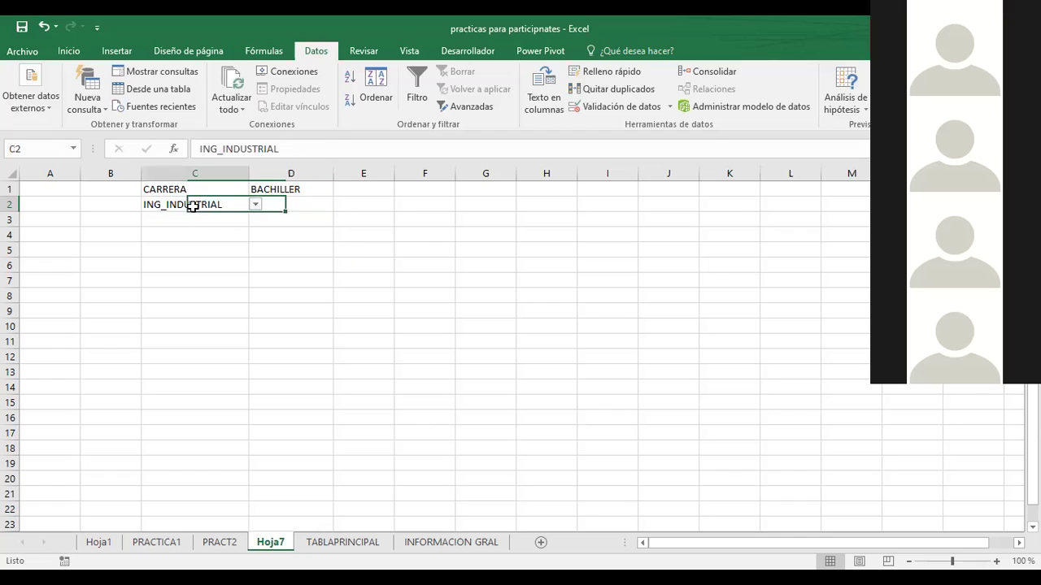
pyautogui.click(255, 207)
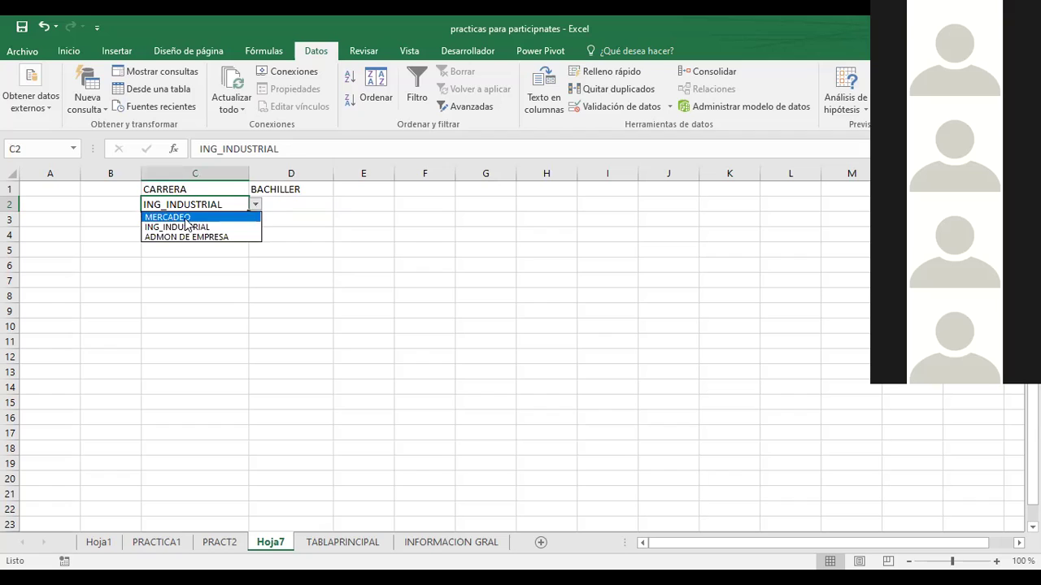
pyautogui.click(187, 224)
pyautogui.click(288, 200)
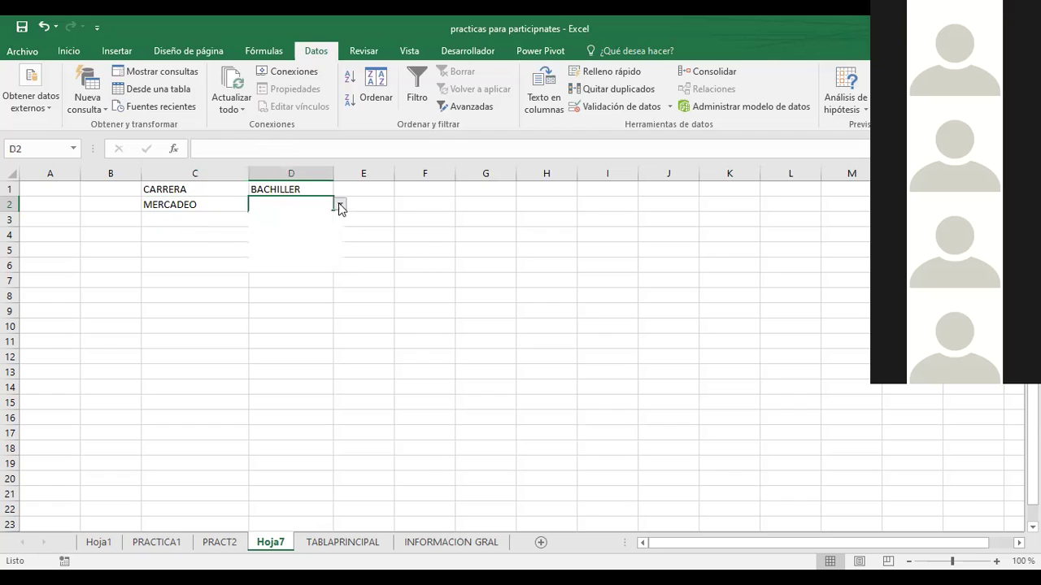
pyautogui.click(340, 204)
pyautogui.click(421, 215)
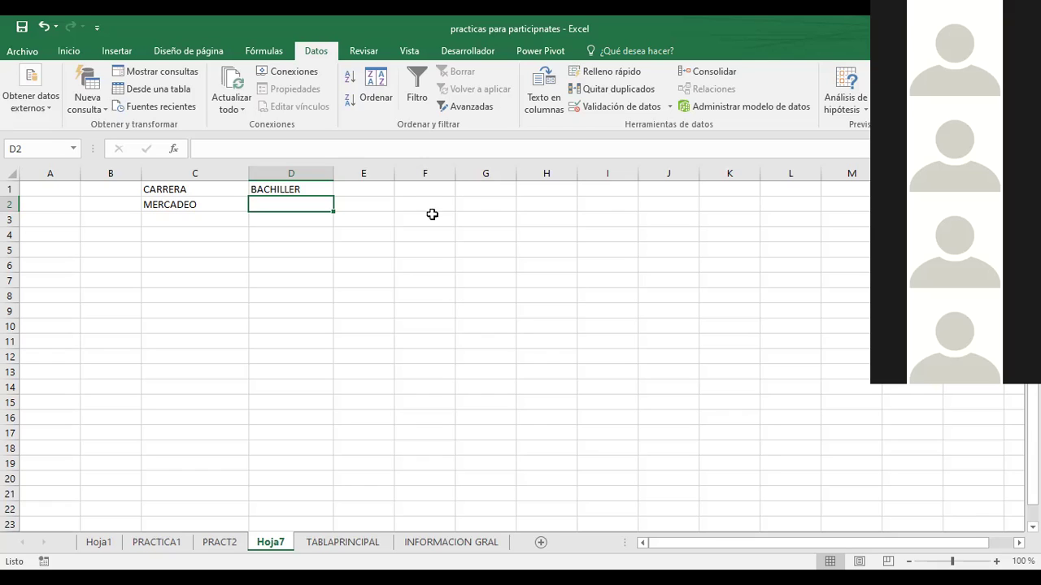
pyautogui.click(351, 223)
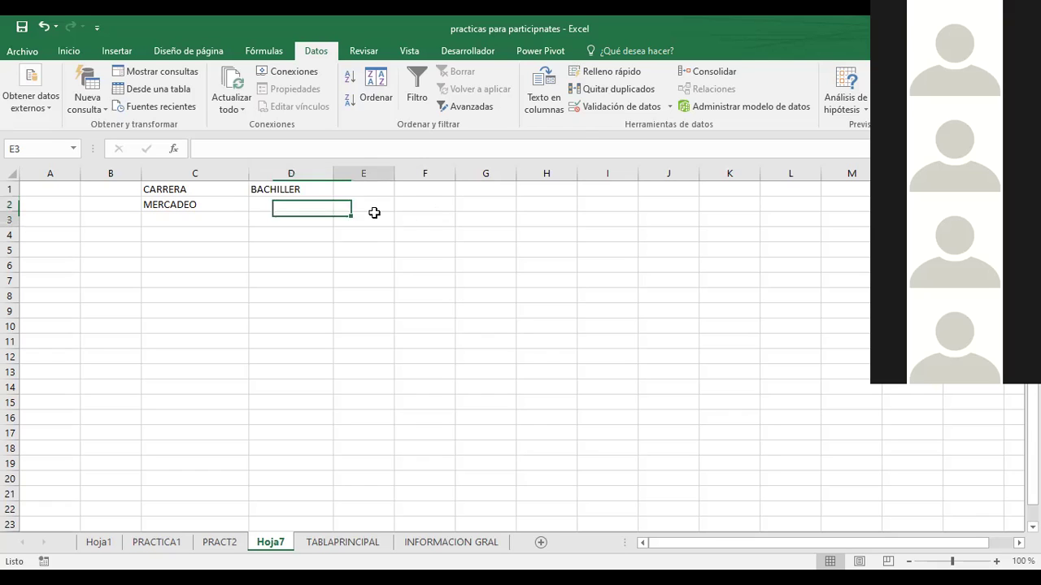
pyautogui.click(624, 112)
pyautogui.click(411, 235)
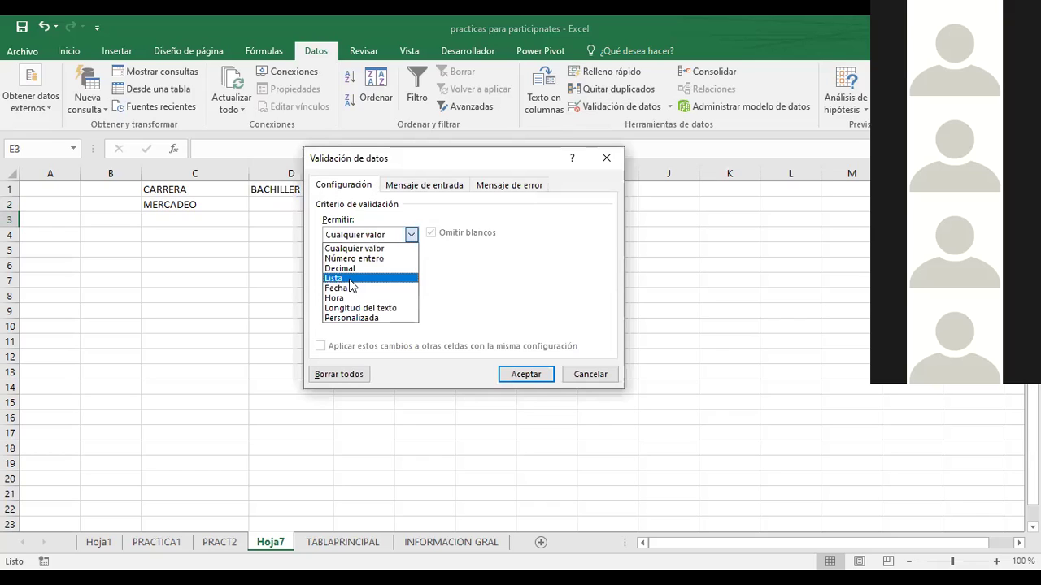
pyautogui.click(350, 279)
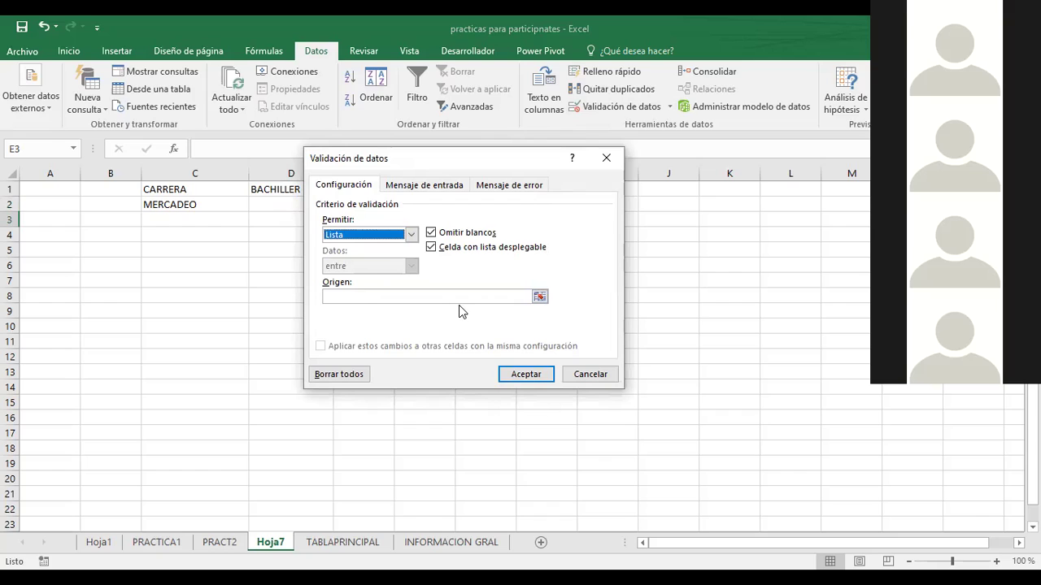
pyautogui.click(356, 297)
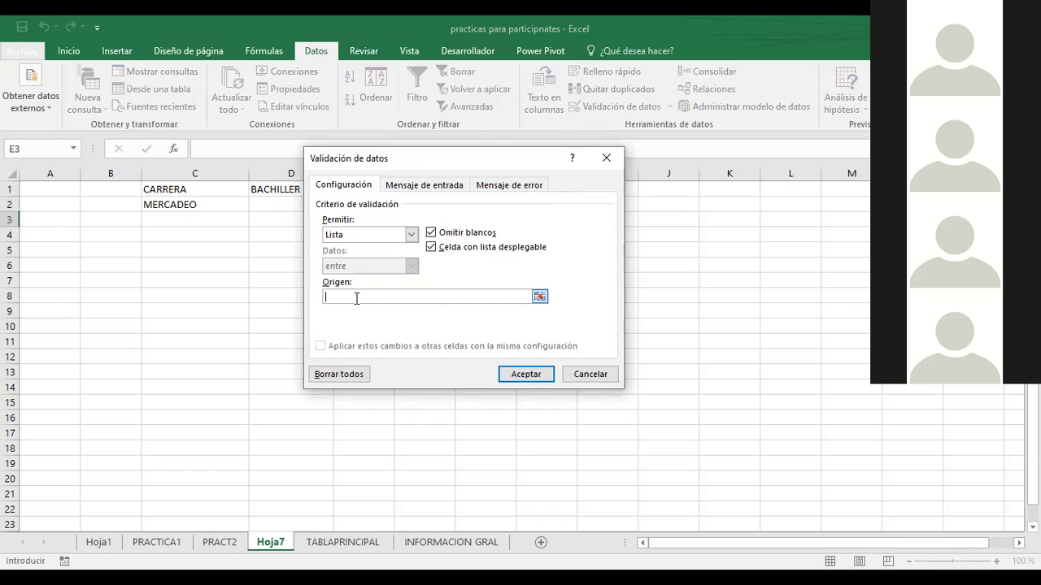
pyautogui.press('F3')
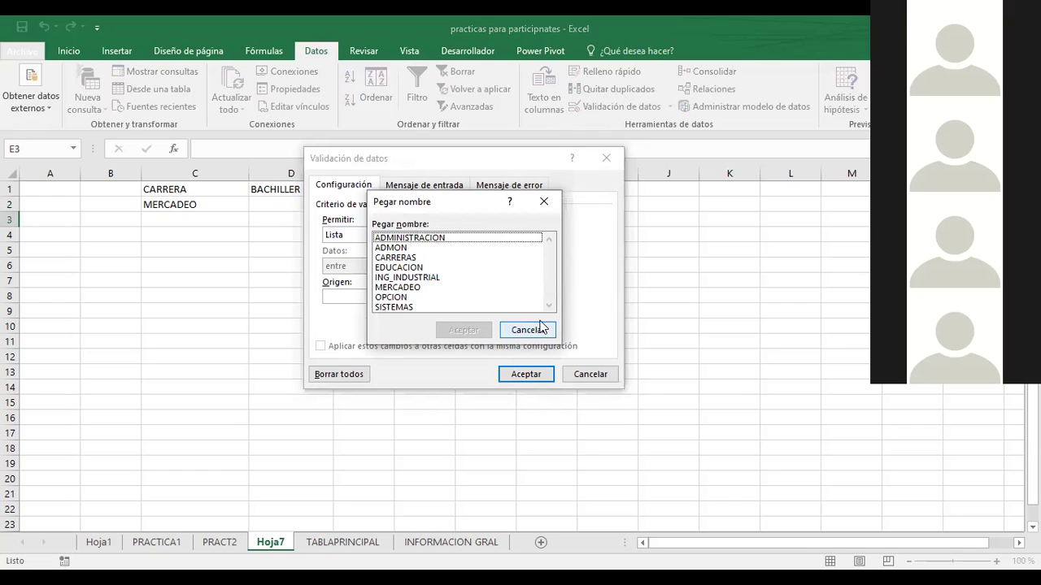
pyautogui.click(530, 331)
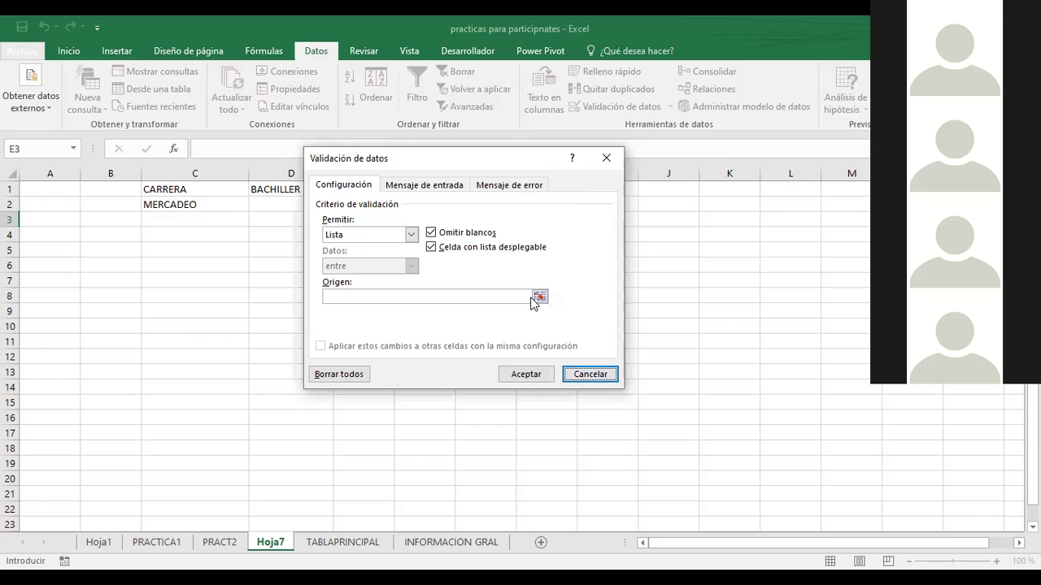
pyautogui.click(338, 297)
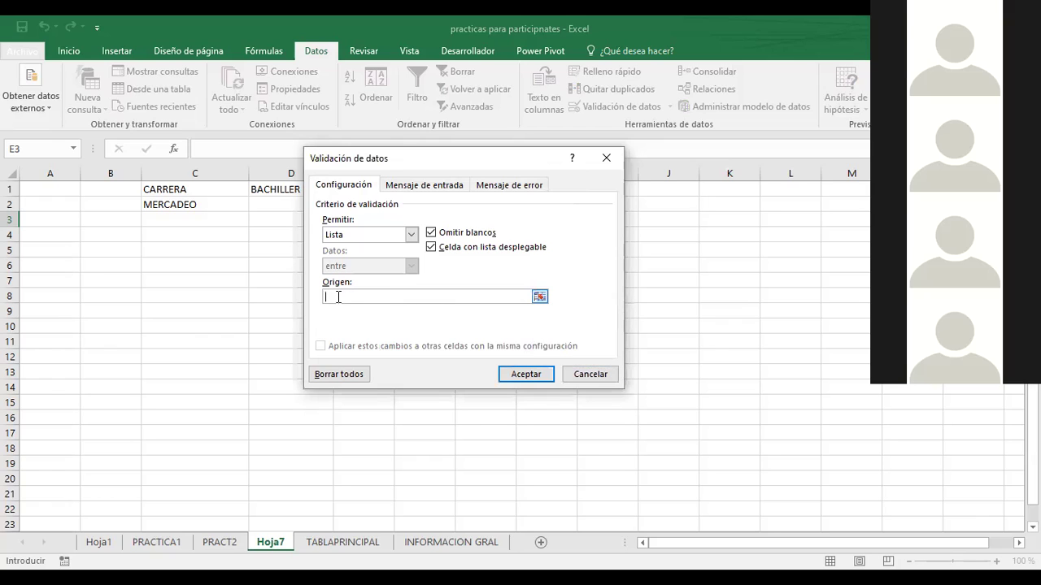
pyautogui.press('F3')
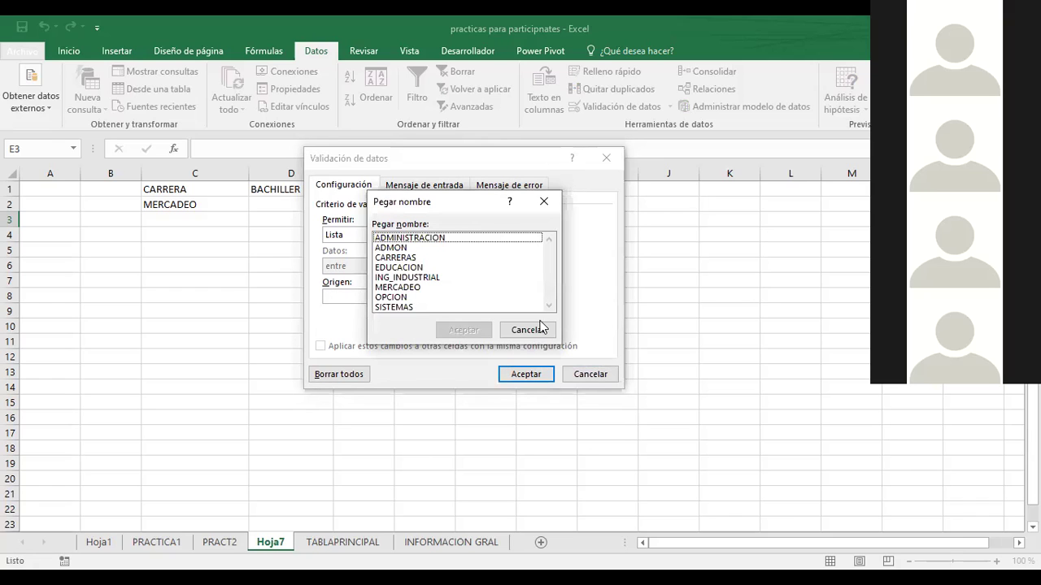
pyautogui.click(527, 329)
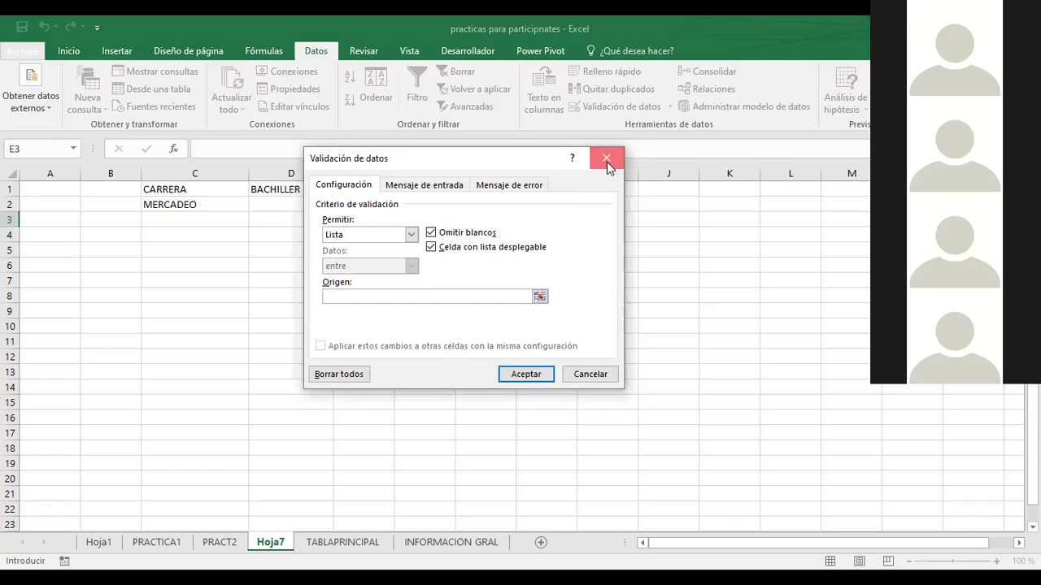
pyautogui.click(606, 164)
pyautogui.click(482, 228)
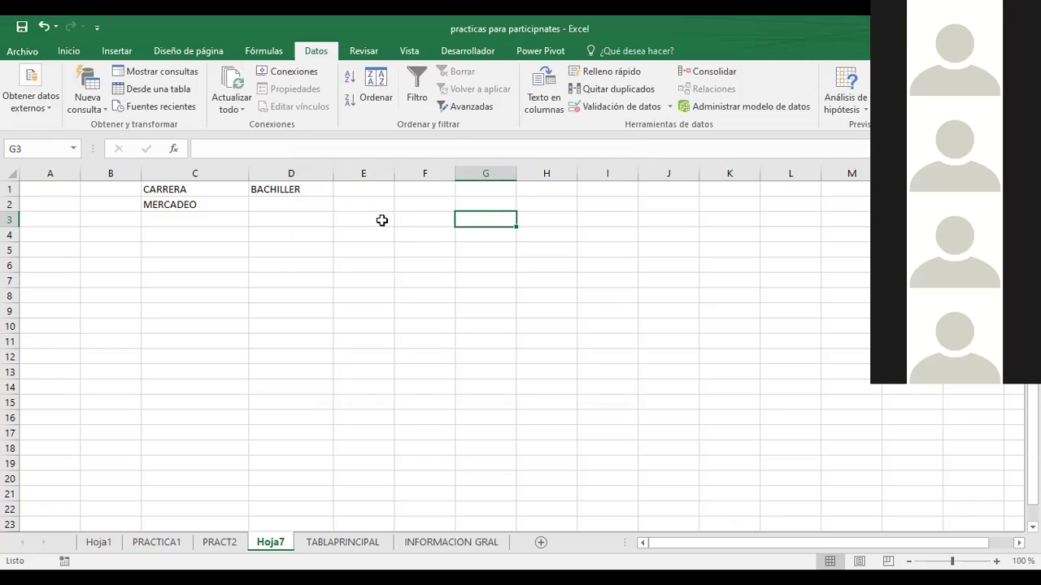
pyautogui.click(292, 202)
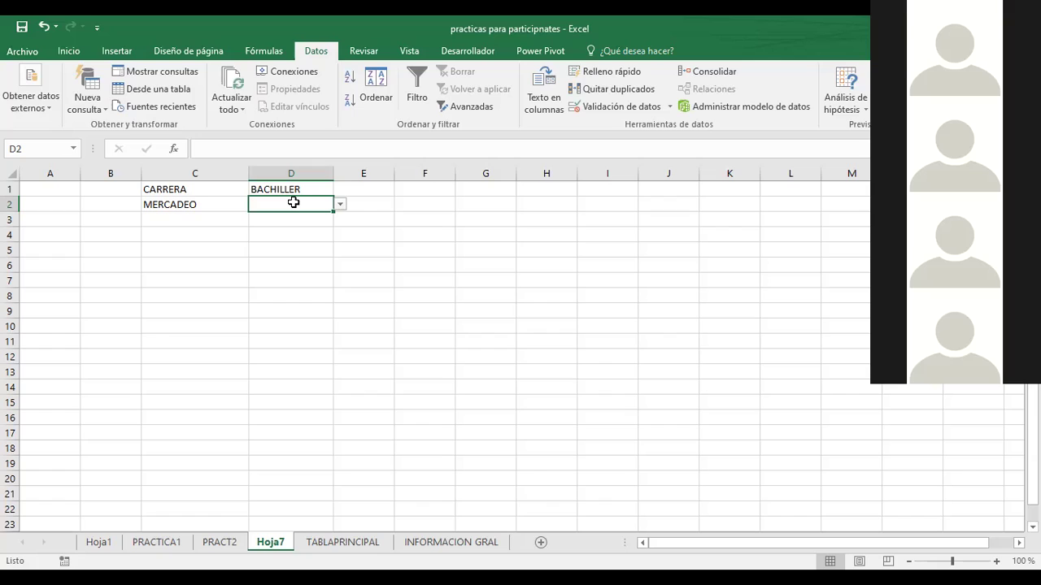
pyautogui.click(402, 205)
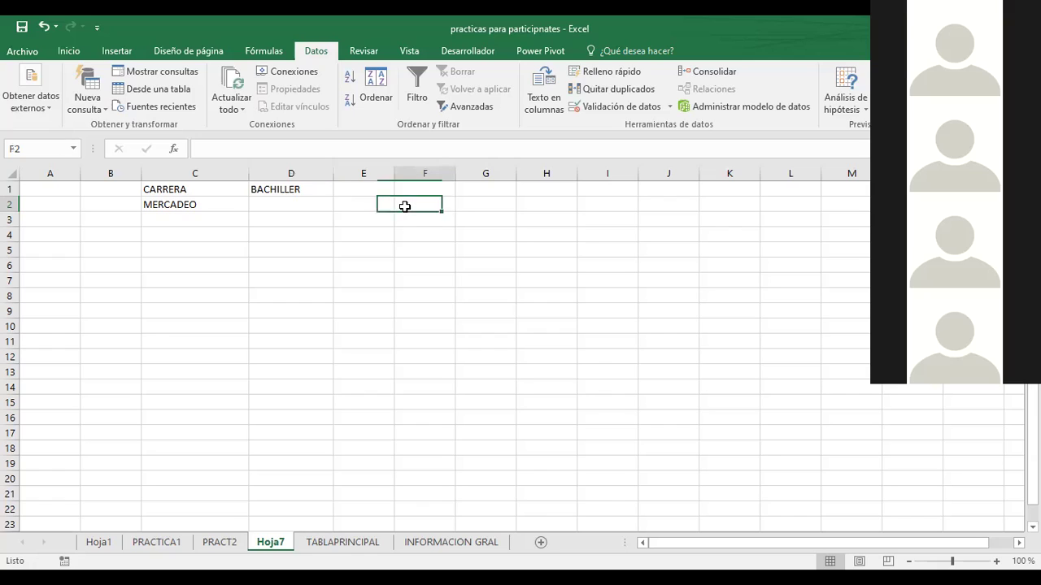
pyautogui.click(292, 200)
pyautogui.click(265, 188)
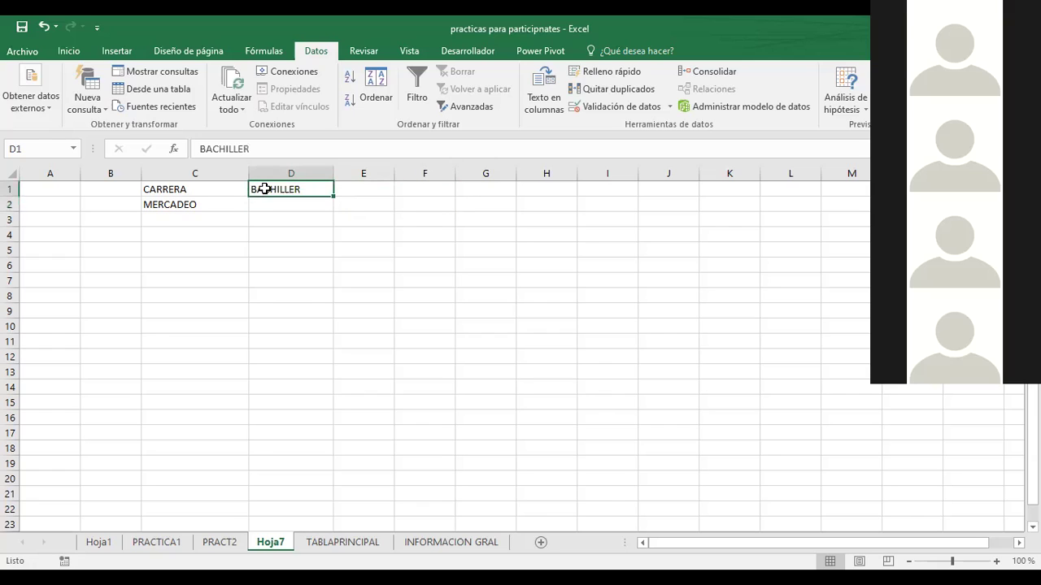
pyautogui.click(188, 188)
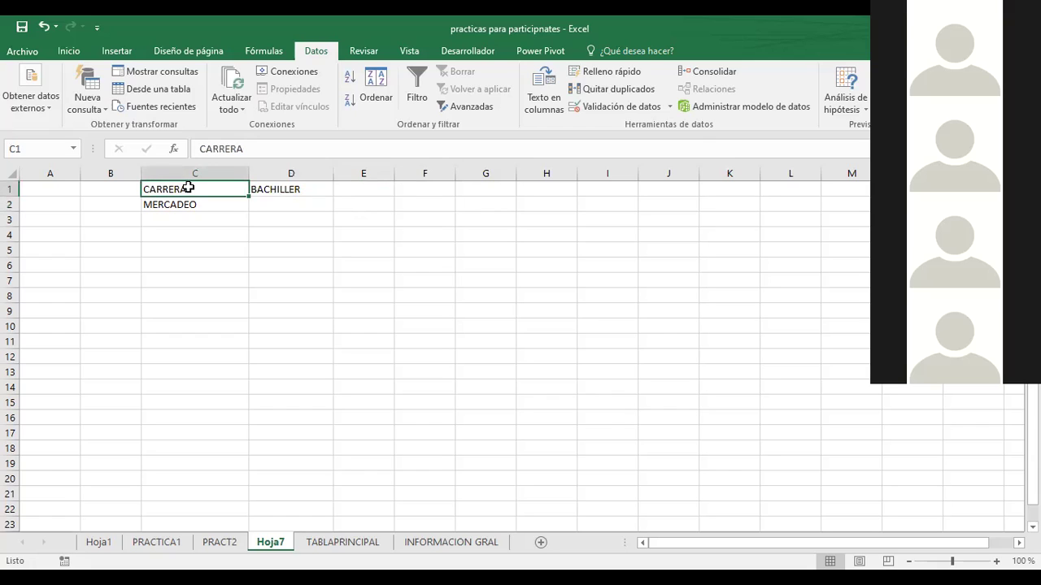